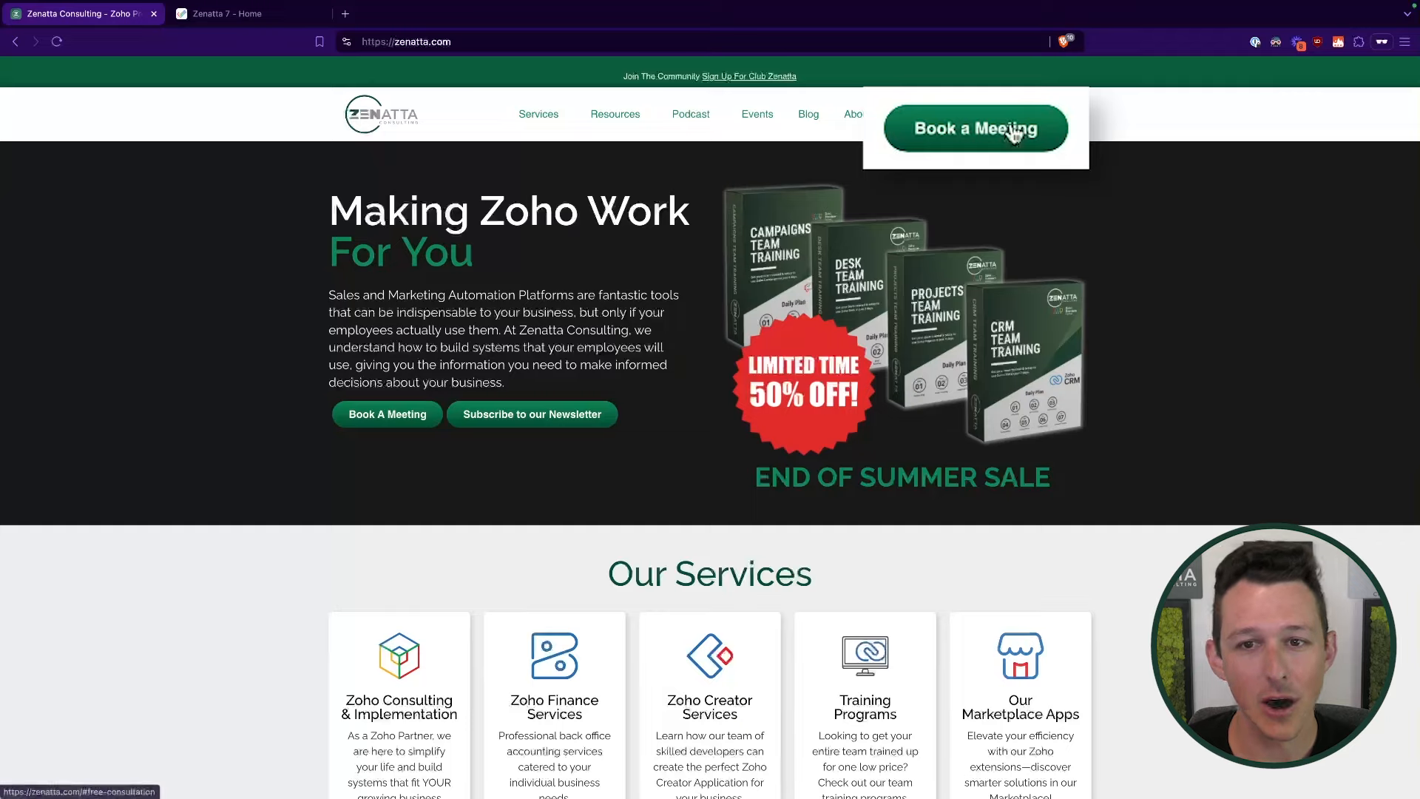
# - Bring up the Book a Meeting form on the Zenatta website
pyautogui.click(1012, 133)
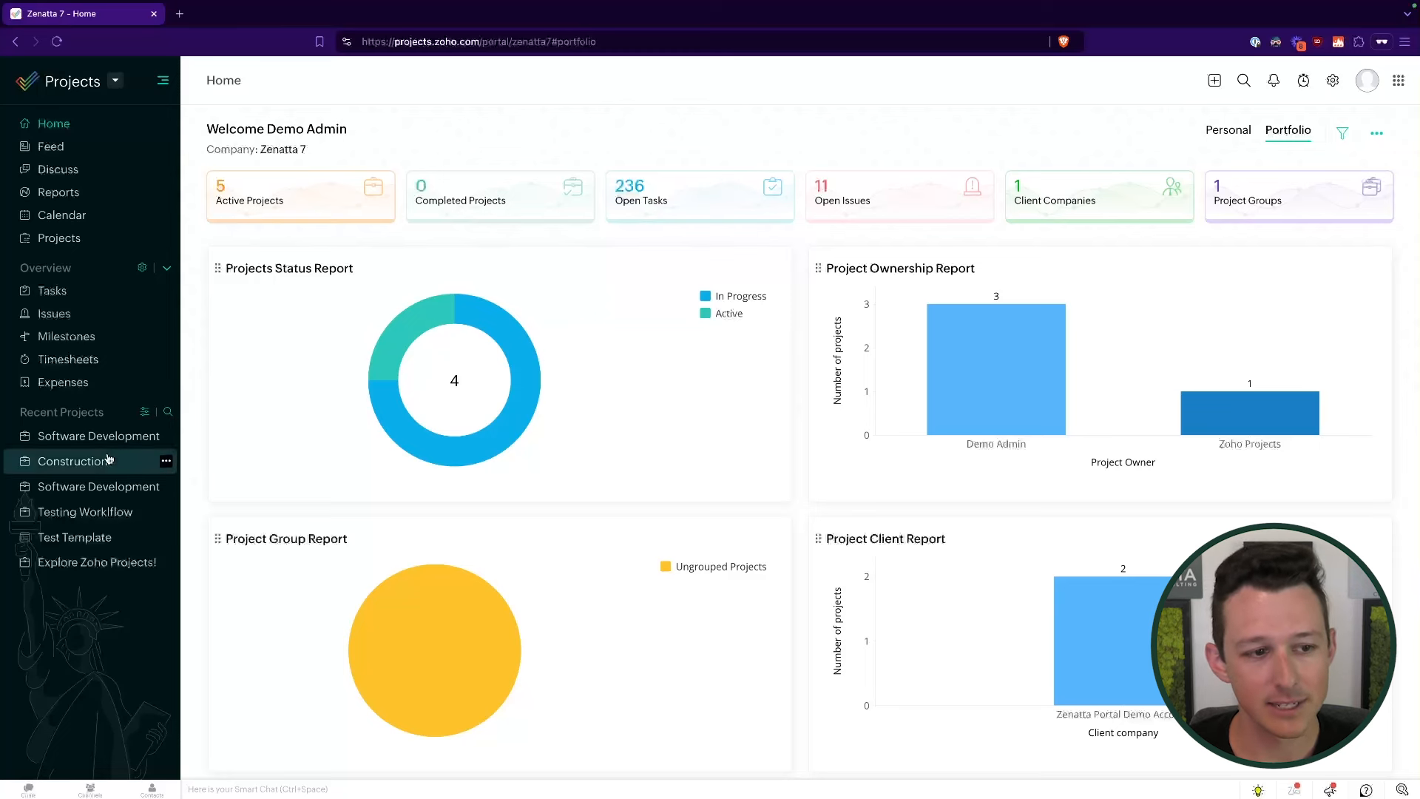
# - From the Software Development project, open Setup's Project Automation Workflow Rules list
pyautogui.click(99, 436)
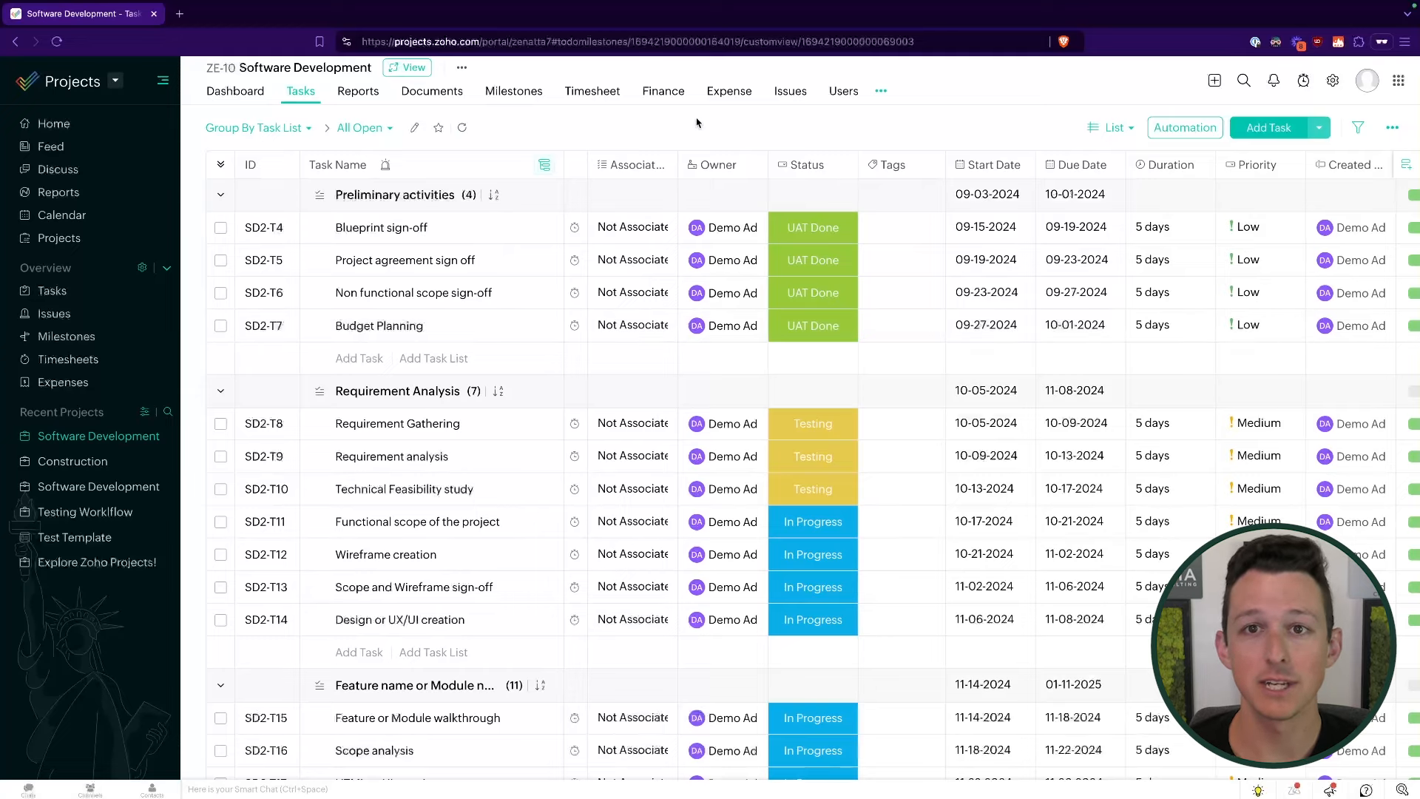
pyautogui.click(1334, 81)
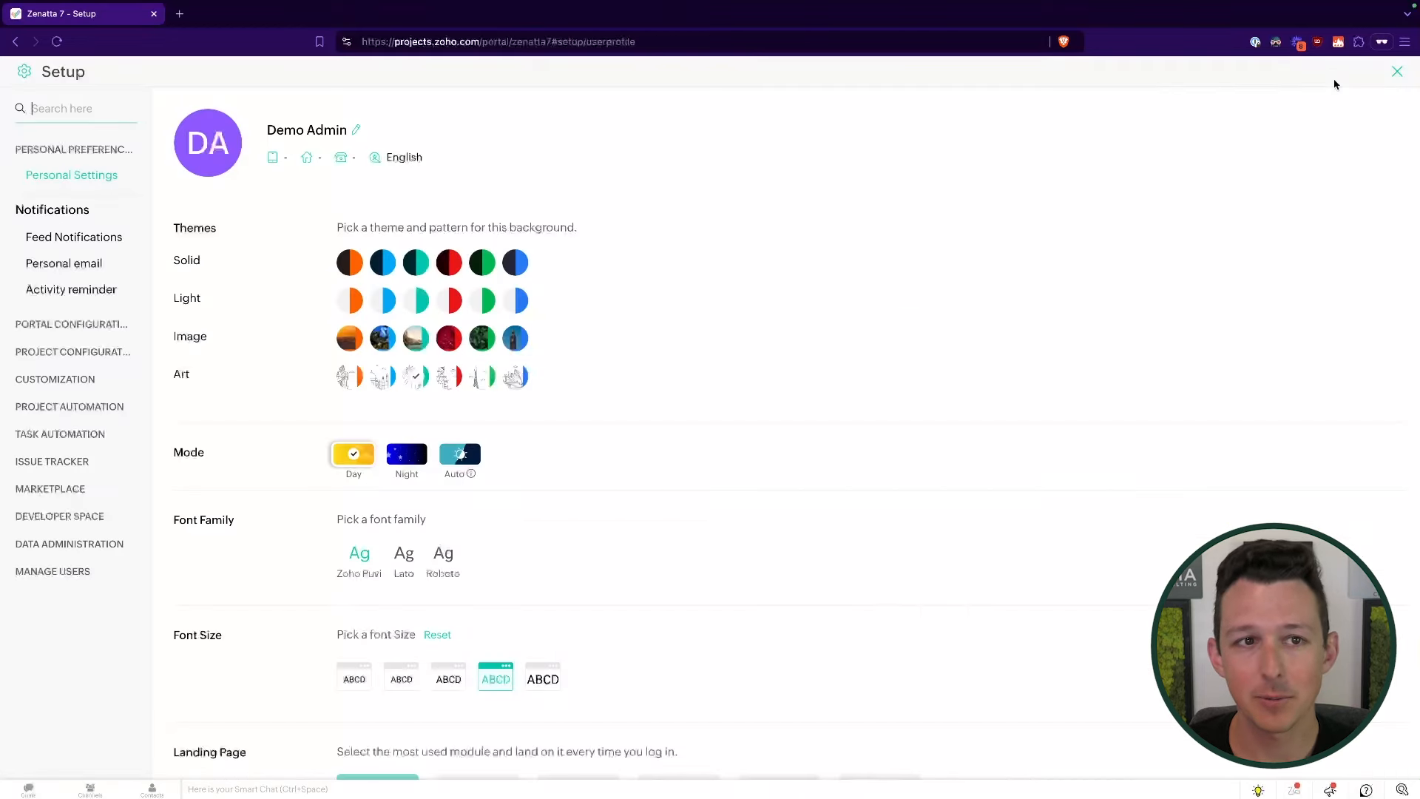
pyautogui.click(51, 409)
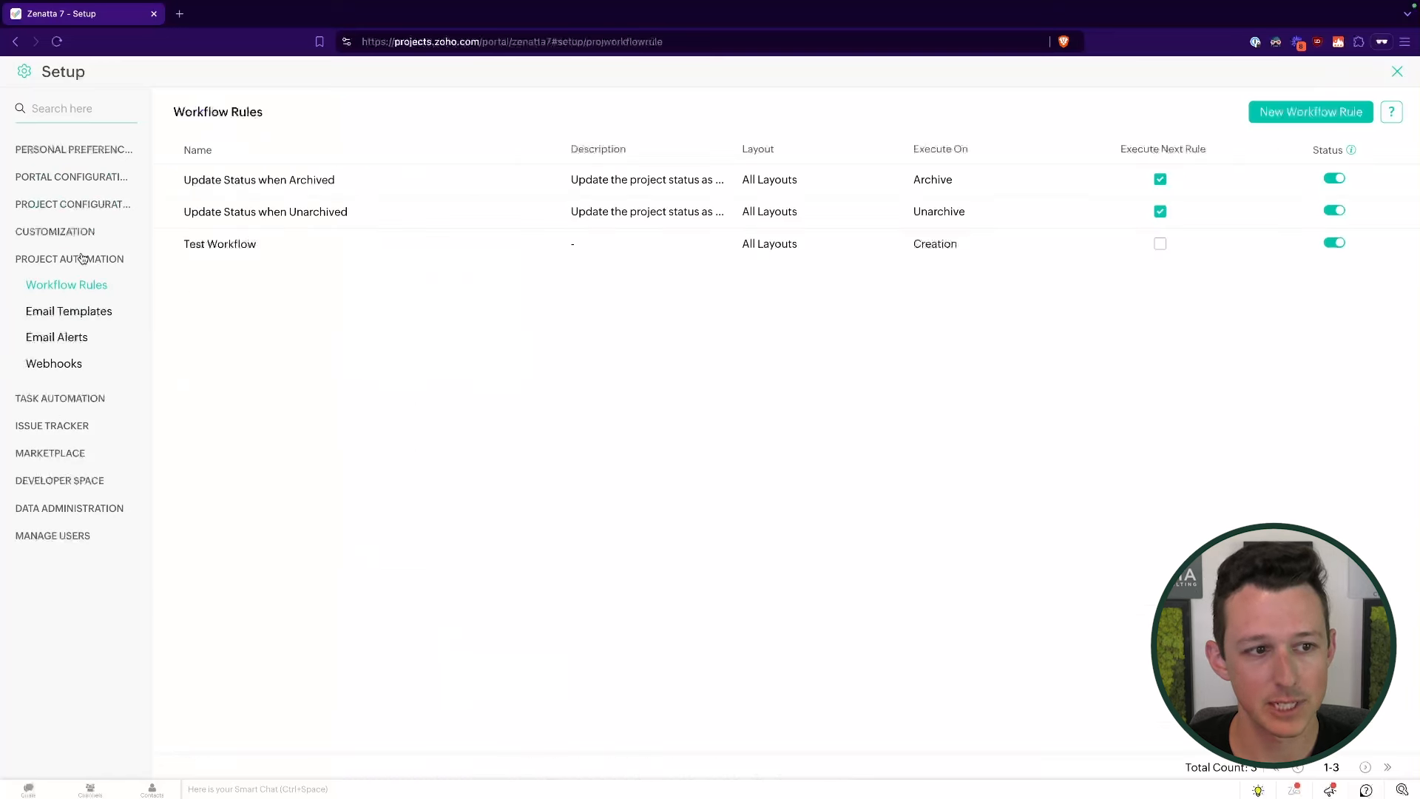
pyautogui.click(54, 400)
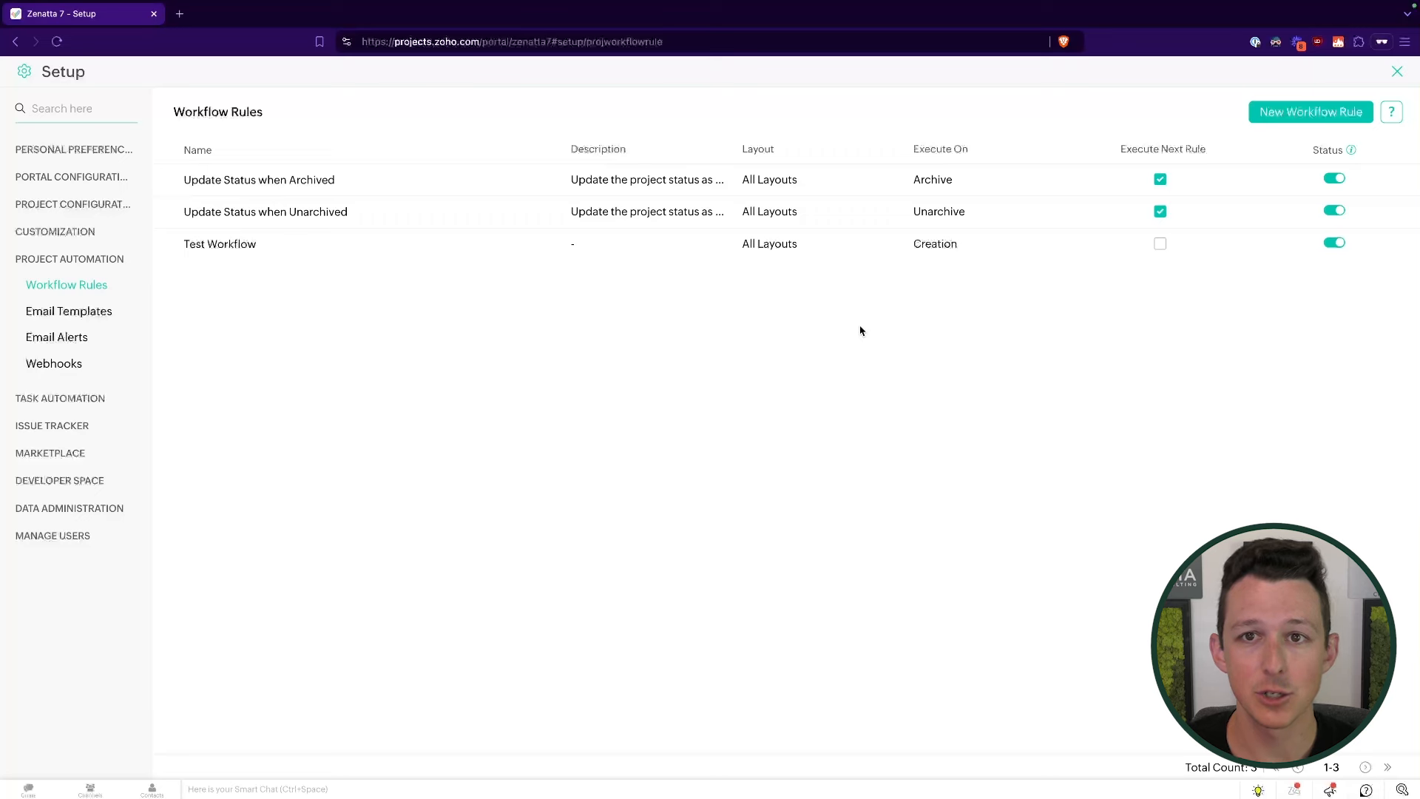
pyautogui.click(61, 399)
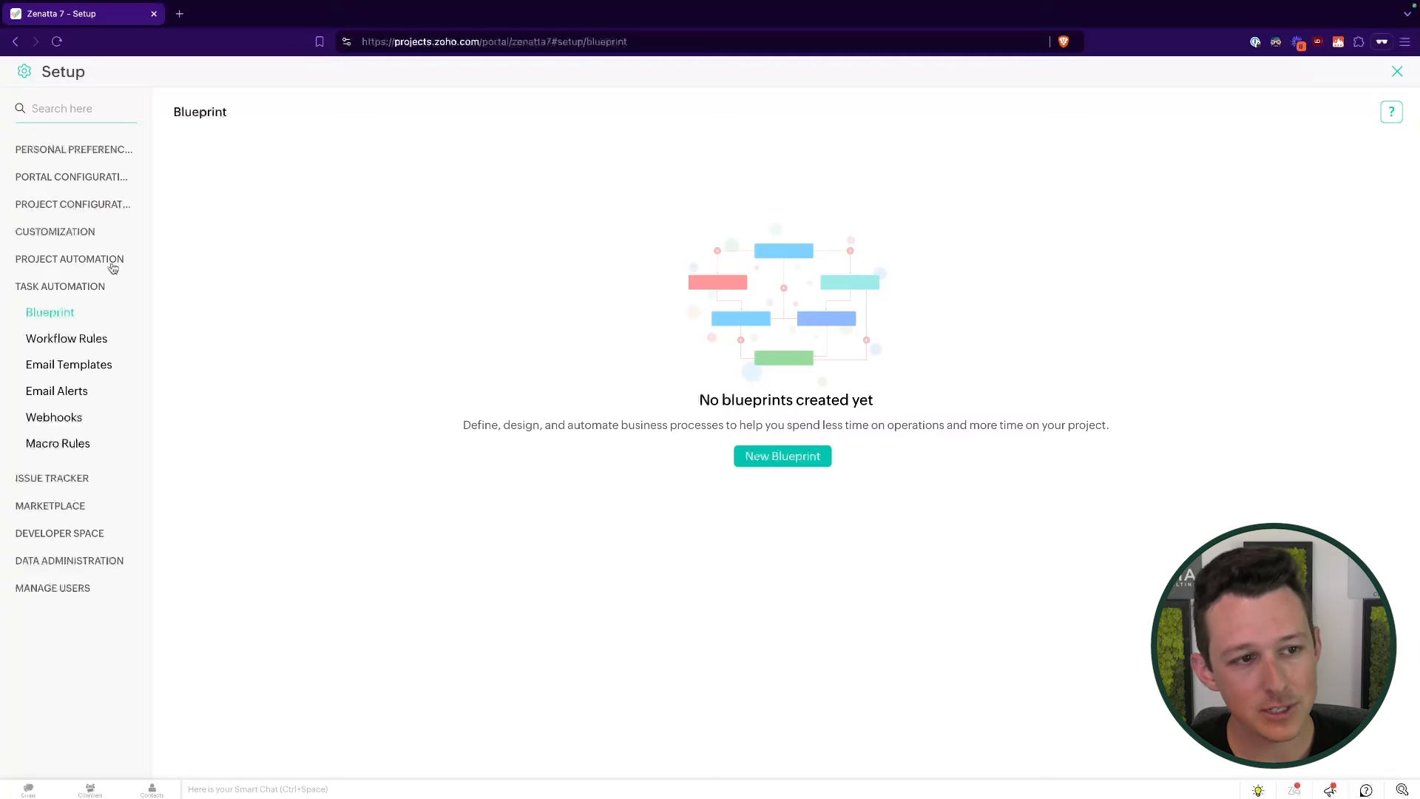
pyautogui.click(112, 264)
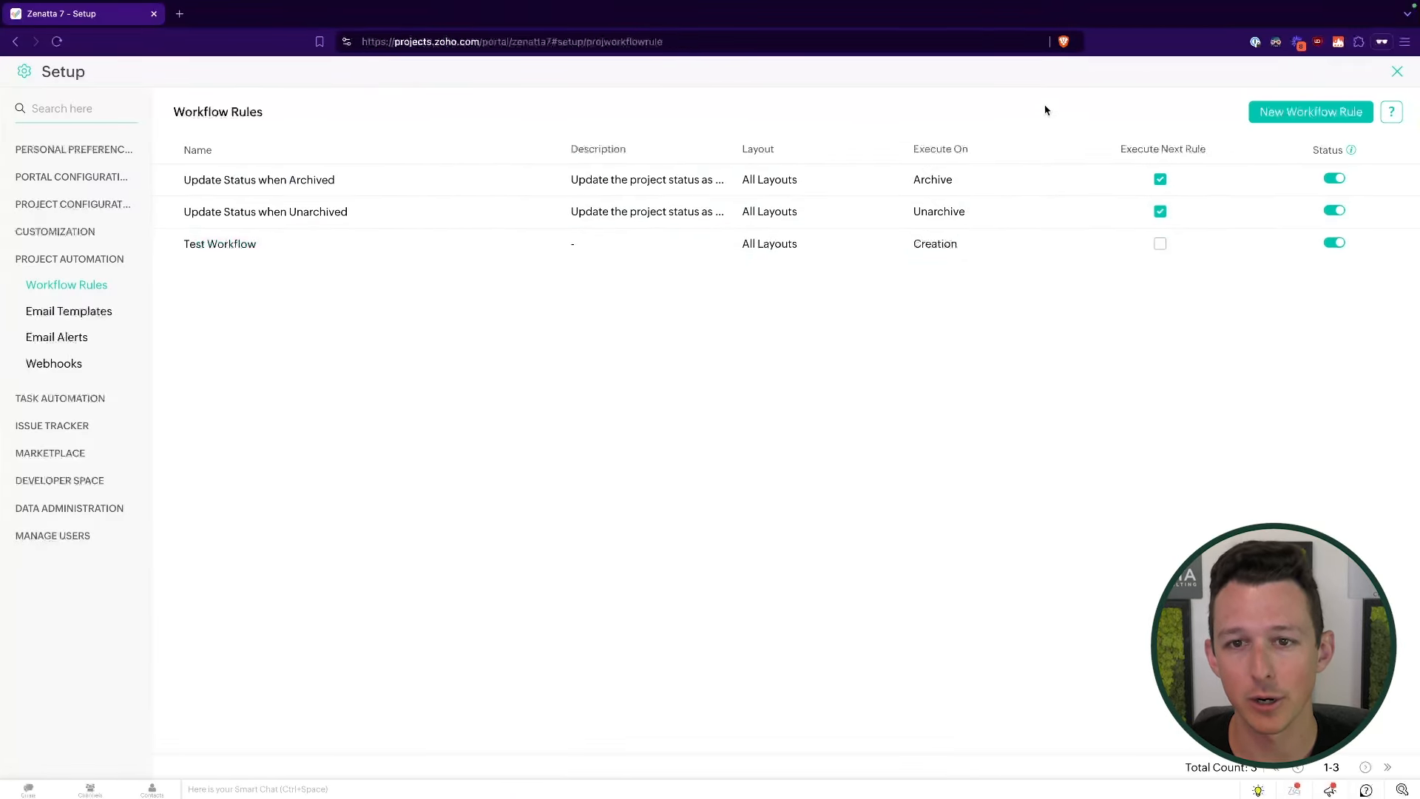
# - Create a new workflow rule and rename it from 'Untitled Rule' to 'Example Rule'
pyautogui.click(1304, 117)
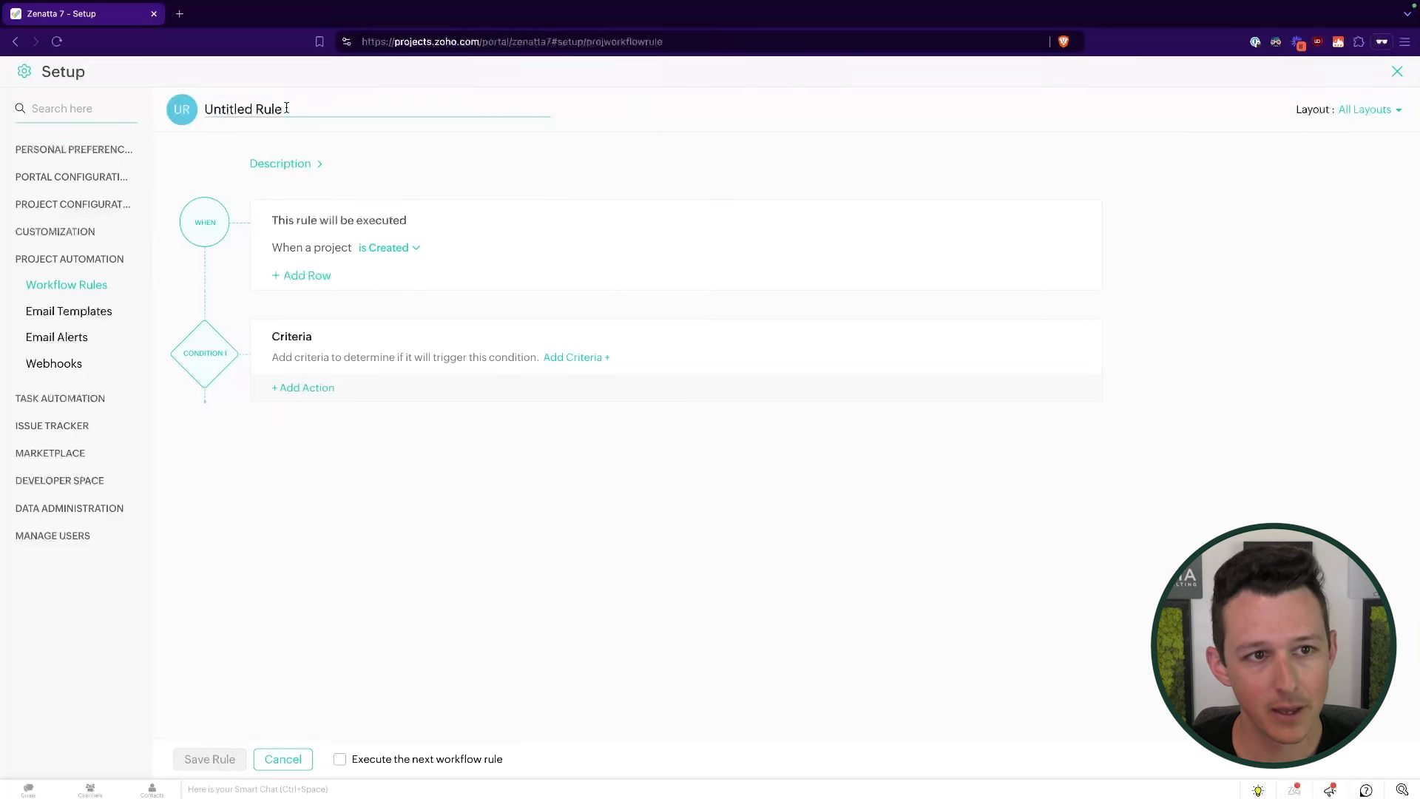
pyautogui.hotkey('ctrl', 'a')
pyautogui.write('Example Rule')
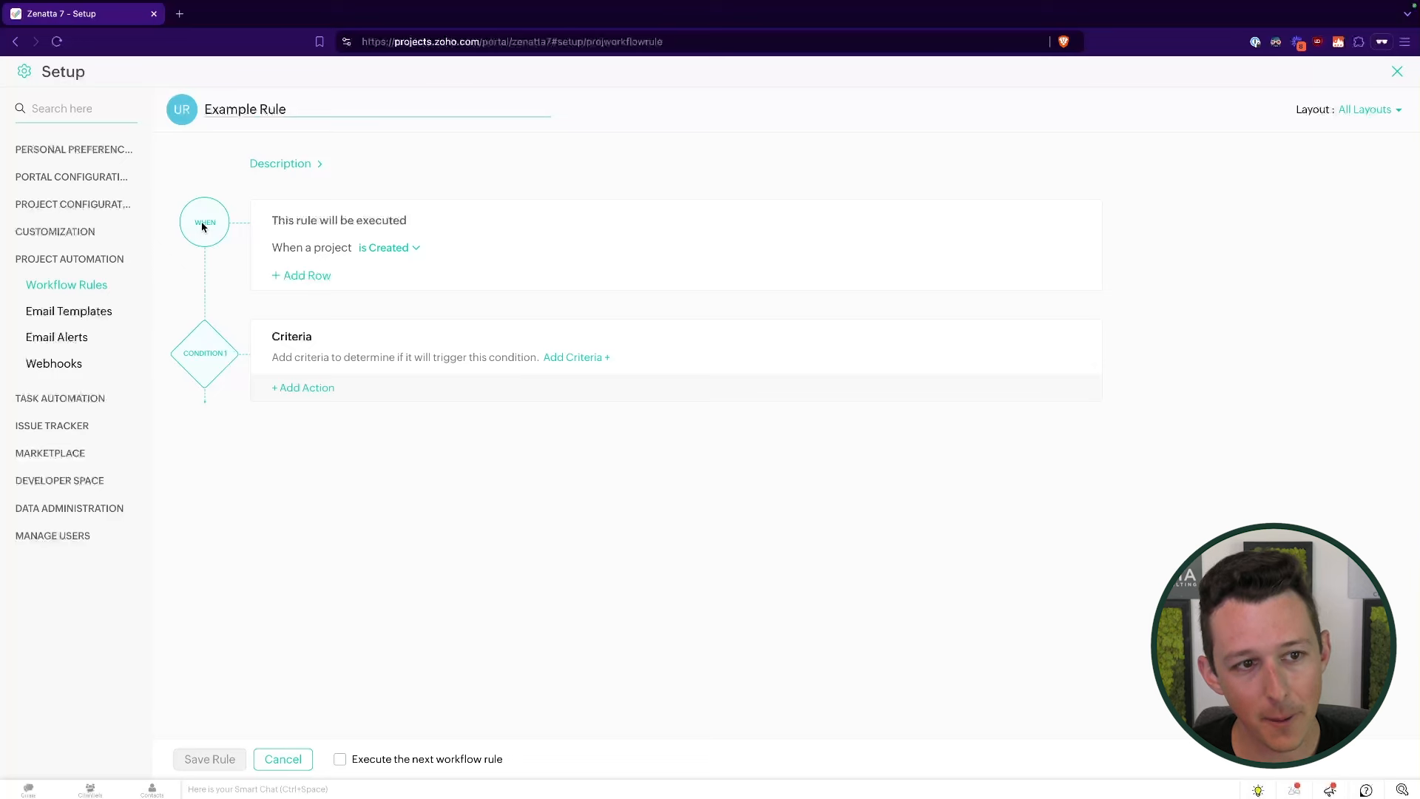
pyautogui.moveTo(276, 222); pyautogui.dragTo(434, 273)
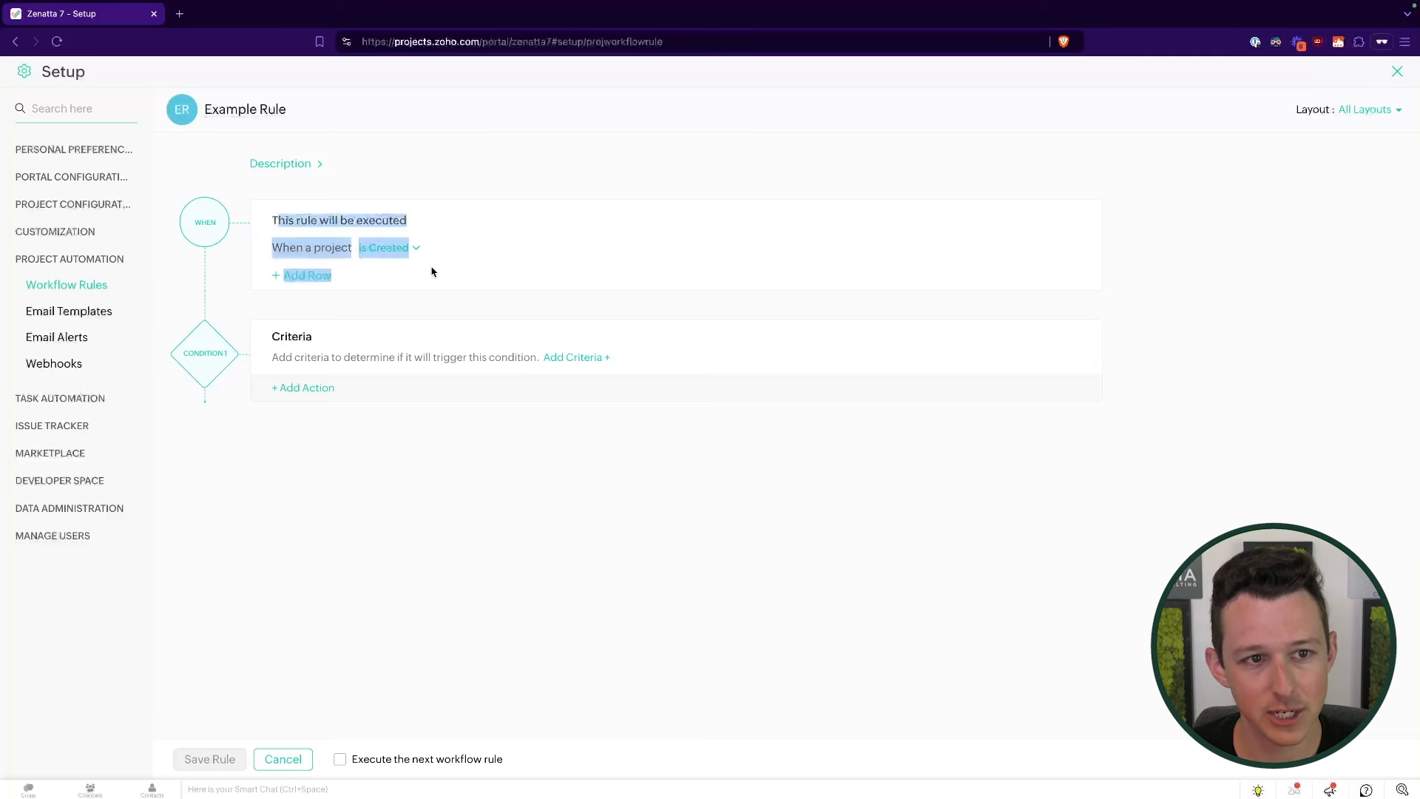
# - Change the rule's When trigger from 'is Created' to 'is Updated'
pyautogui.click(523, 194)
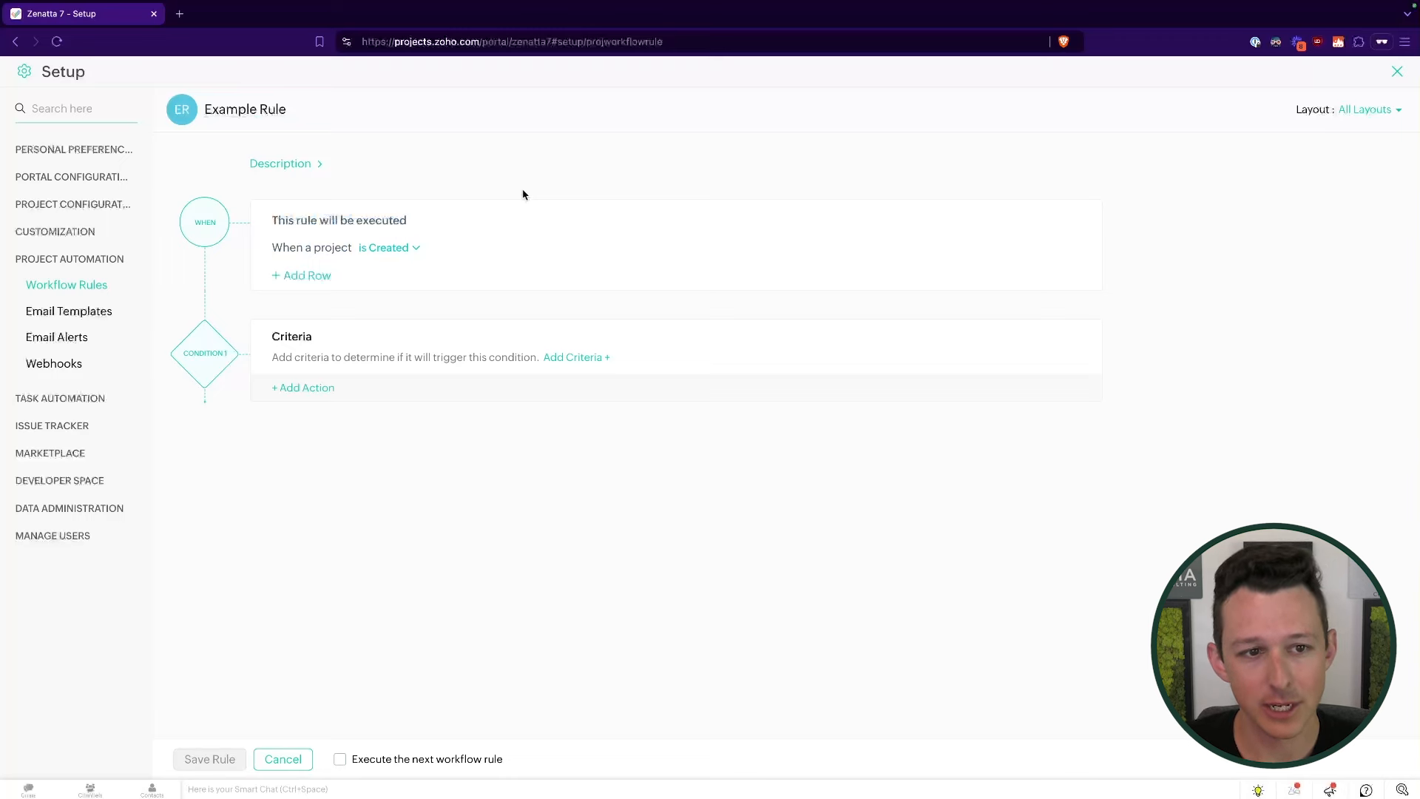
pyautogui.click(417, 250)
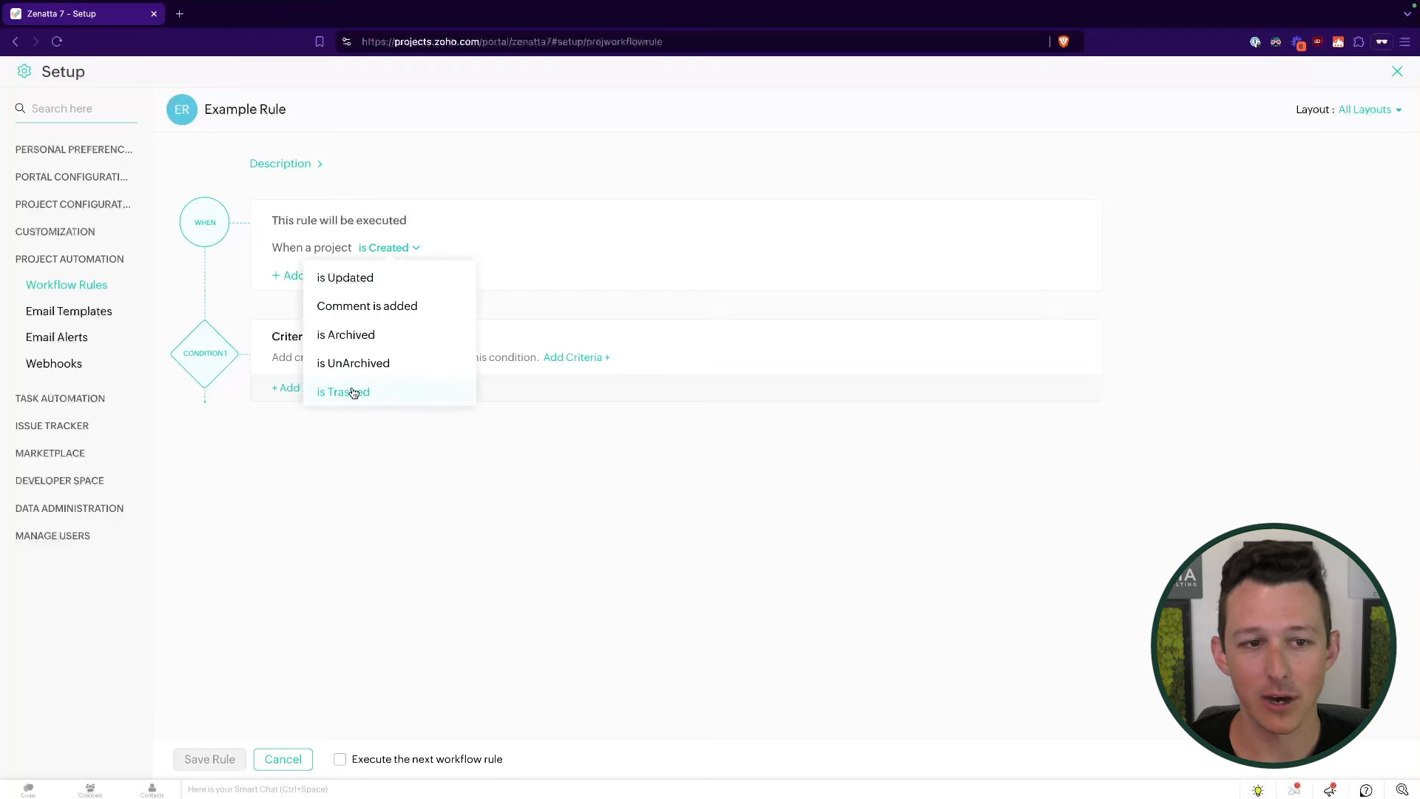
pyautogui.click(360, 284)
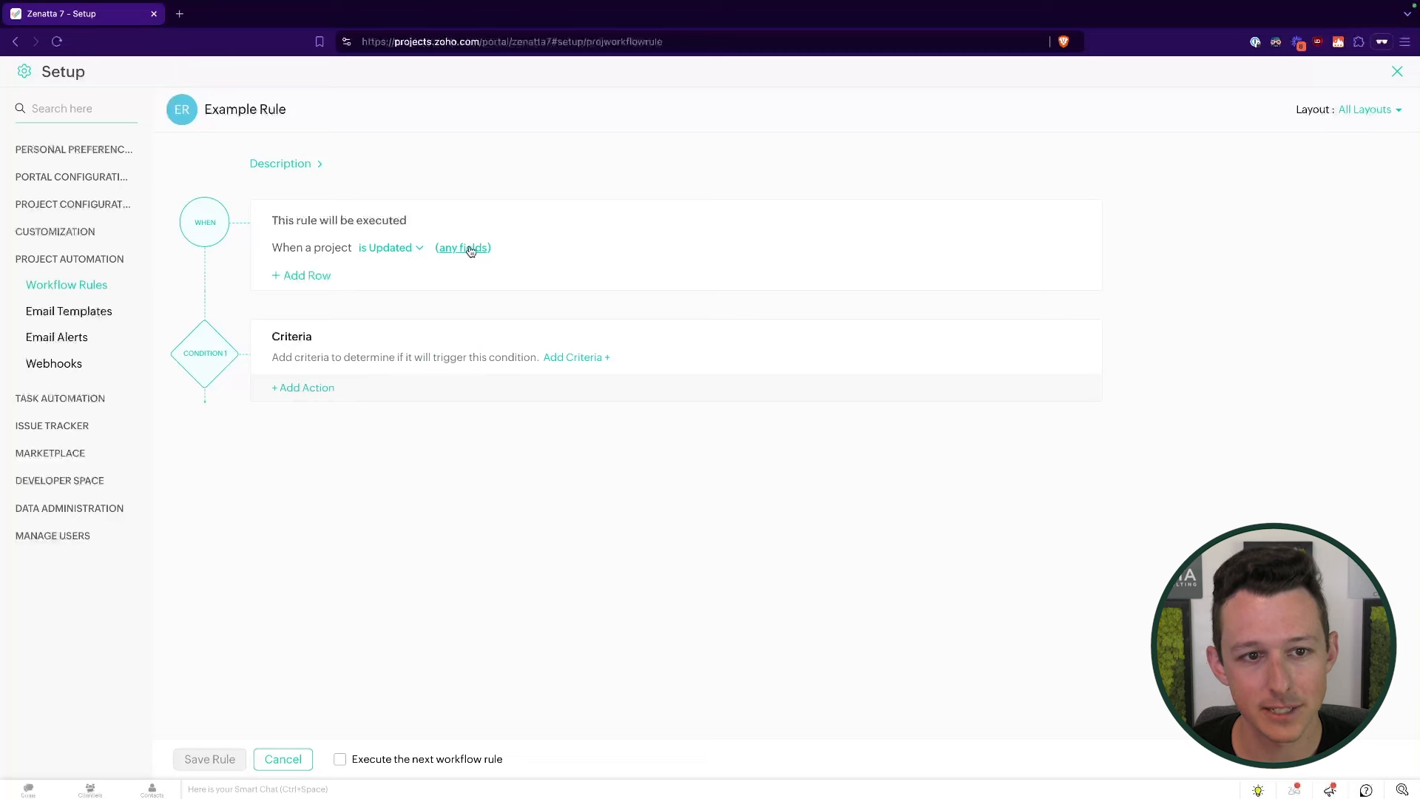
pyautogui.click(412, 250)
pyautogui.click(405, 283)
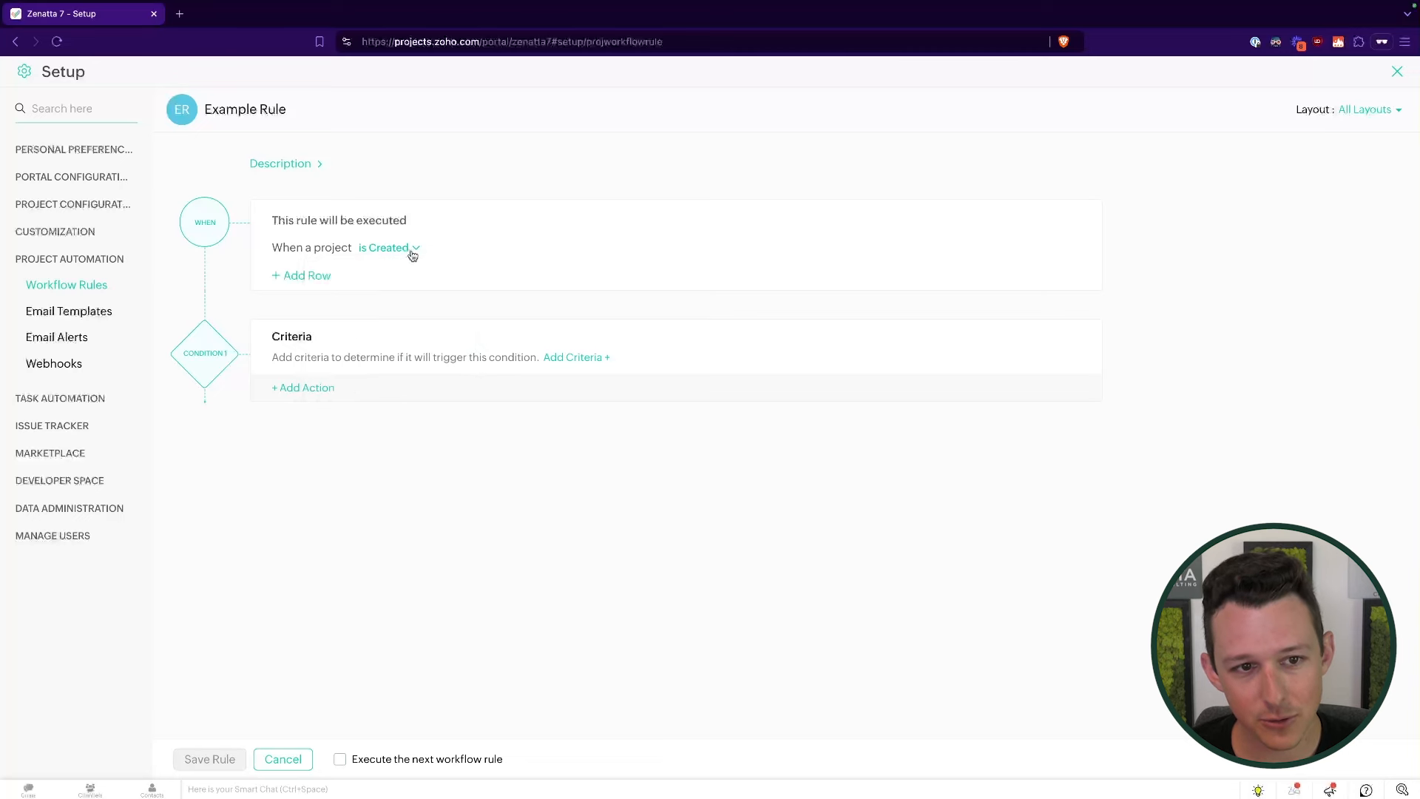
pyautogui.click(413, 253)
pyautogui.click(407, 309)
pyautogui.click(414, 249)
pyautogui.click(412, 332)
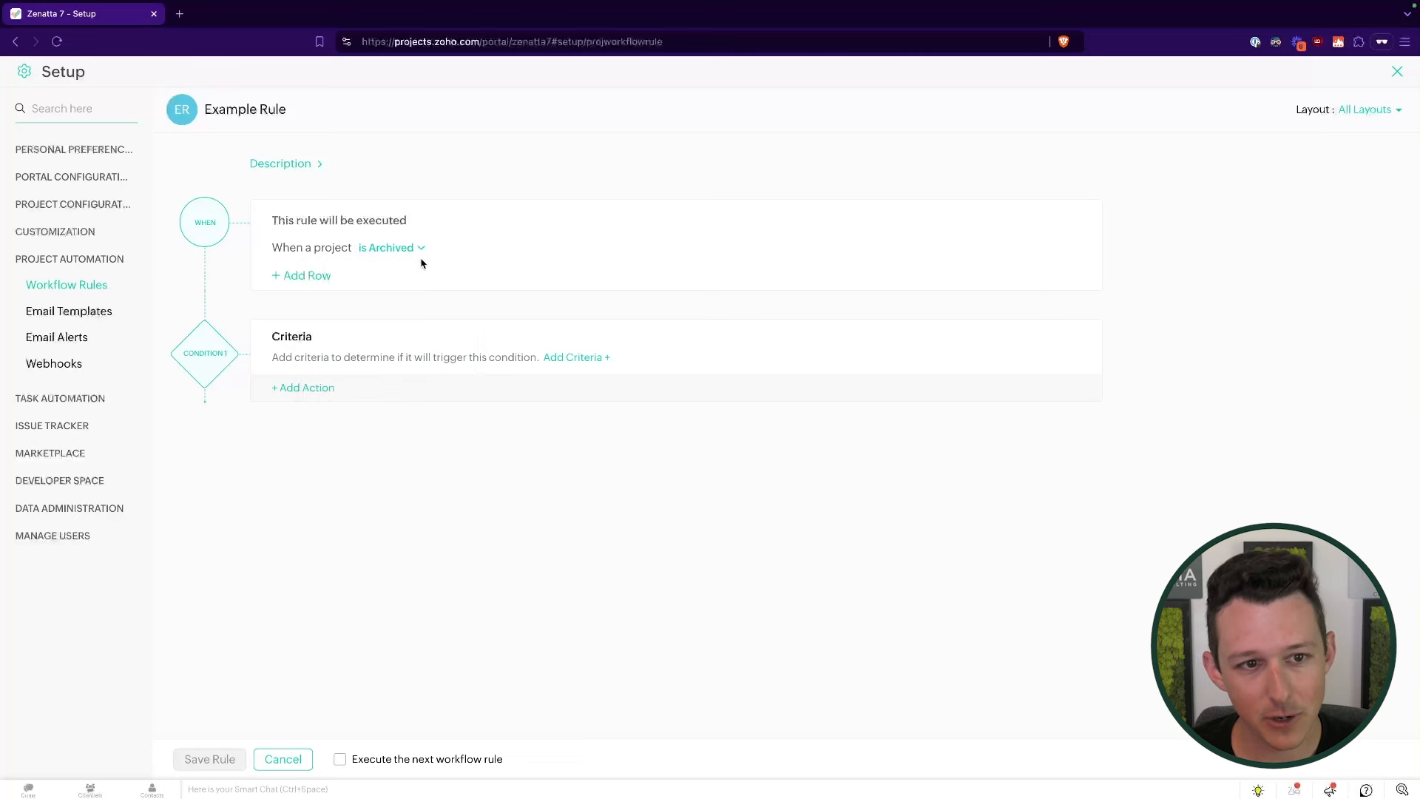
pyautogui.click(418, 252)
pyautogui.click(401, 304)
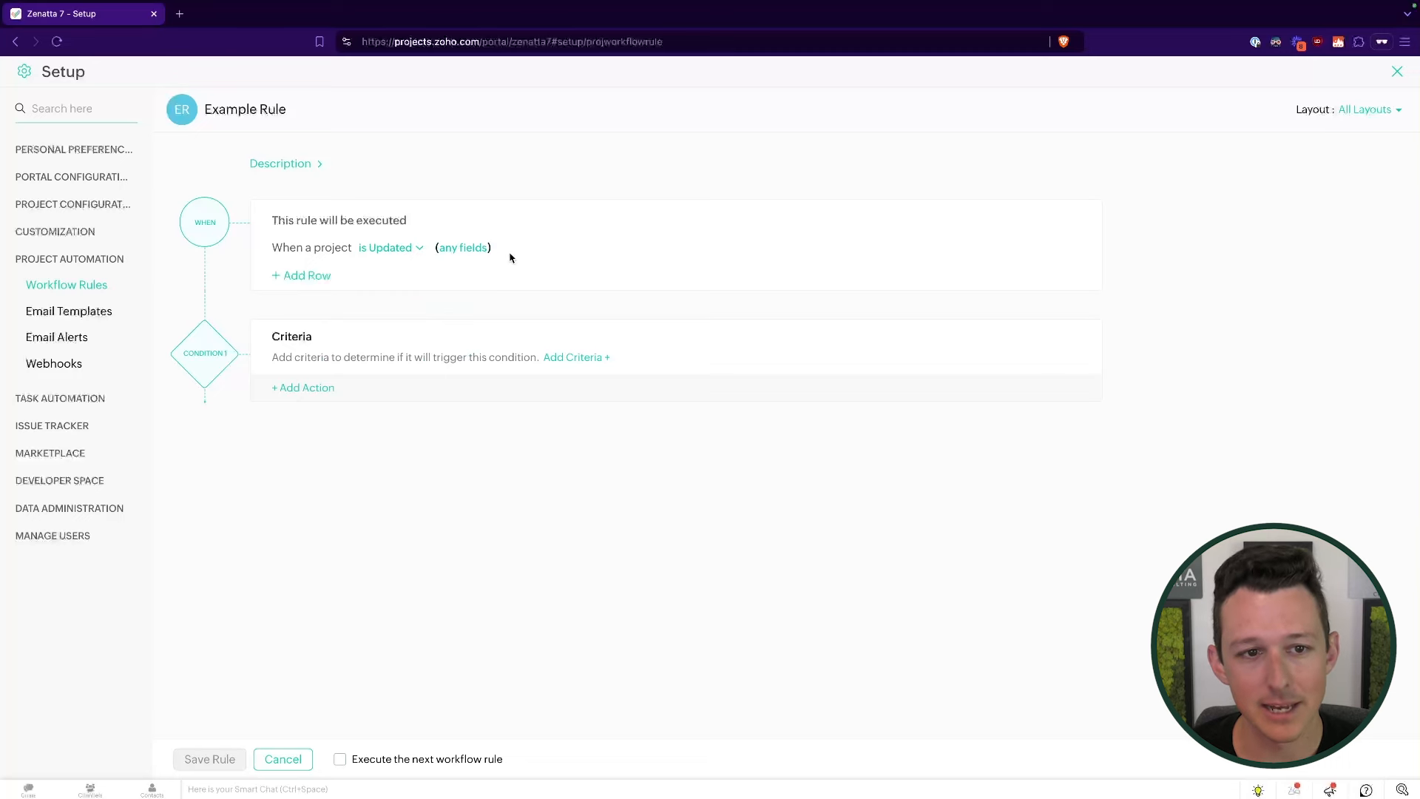
# - Limit the update trigger to changes in the project's Status field
pyautogui.moveTo(485, 253); pyautogui.dragTo(436, 257)
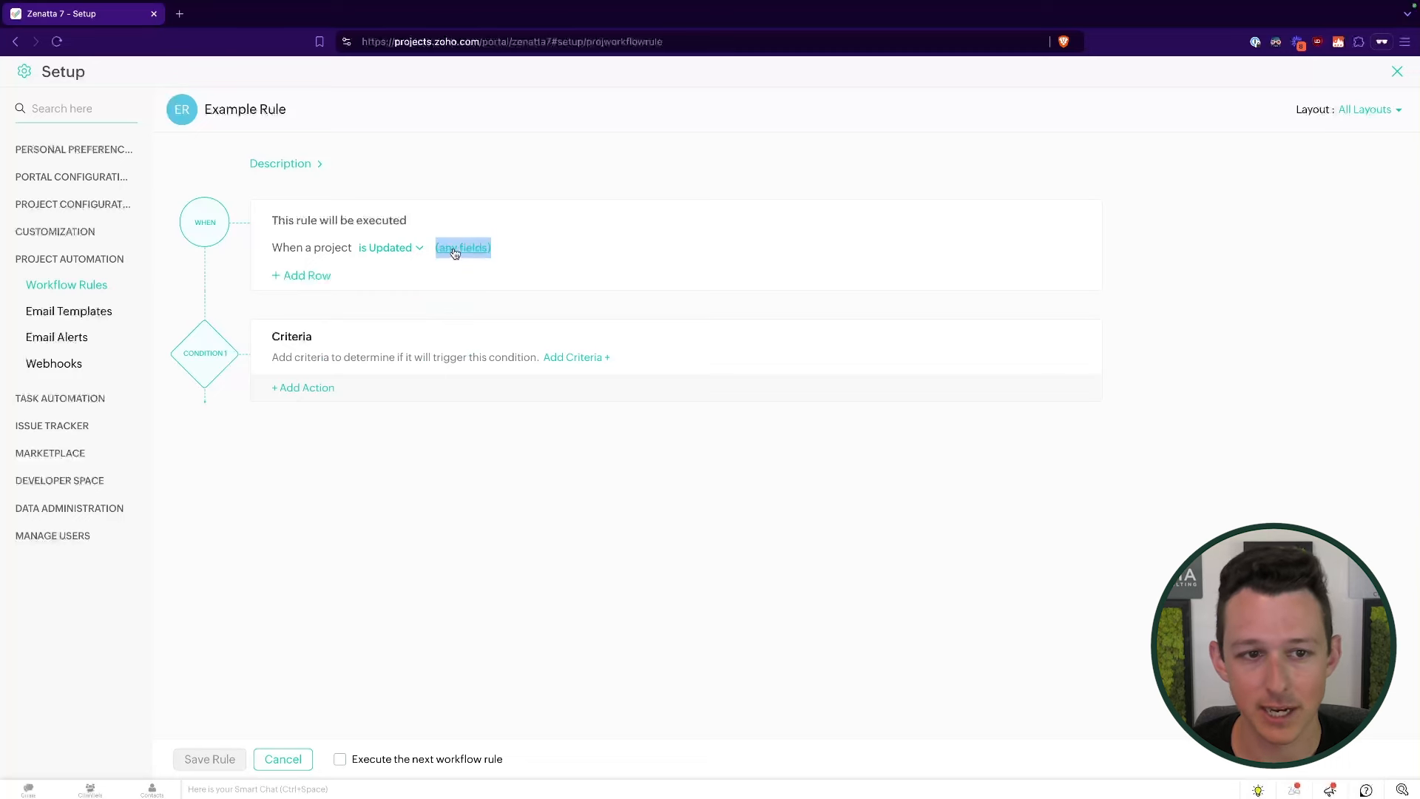
pyautogui.click(455, 254)
pyautogui.scroll(-2, 461, 331)
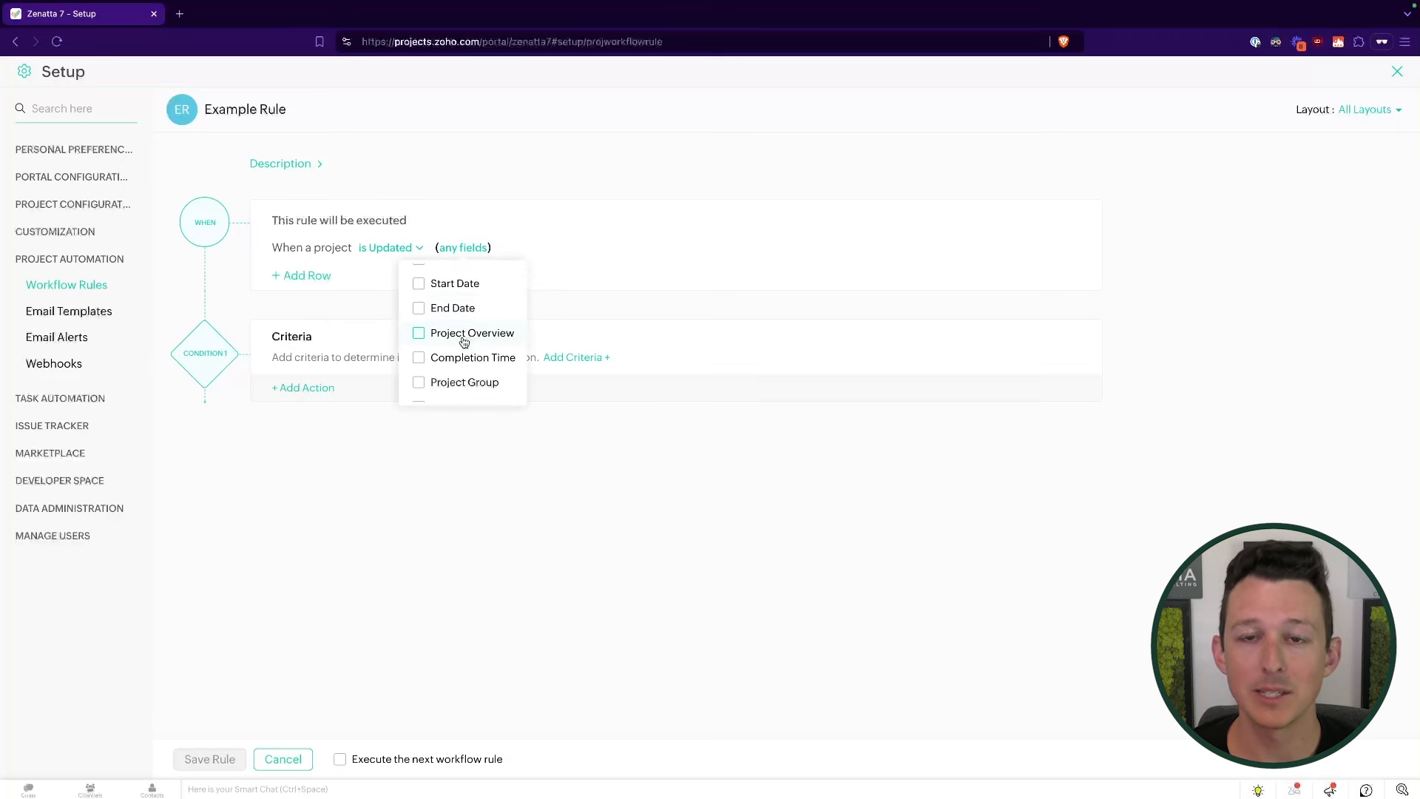
pyautogui.scroll(1, 463, 342)
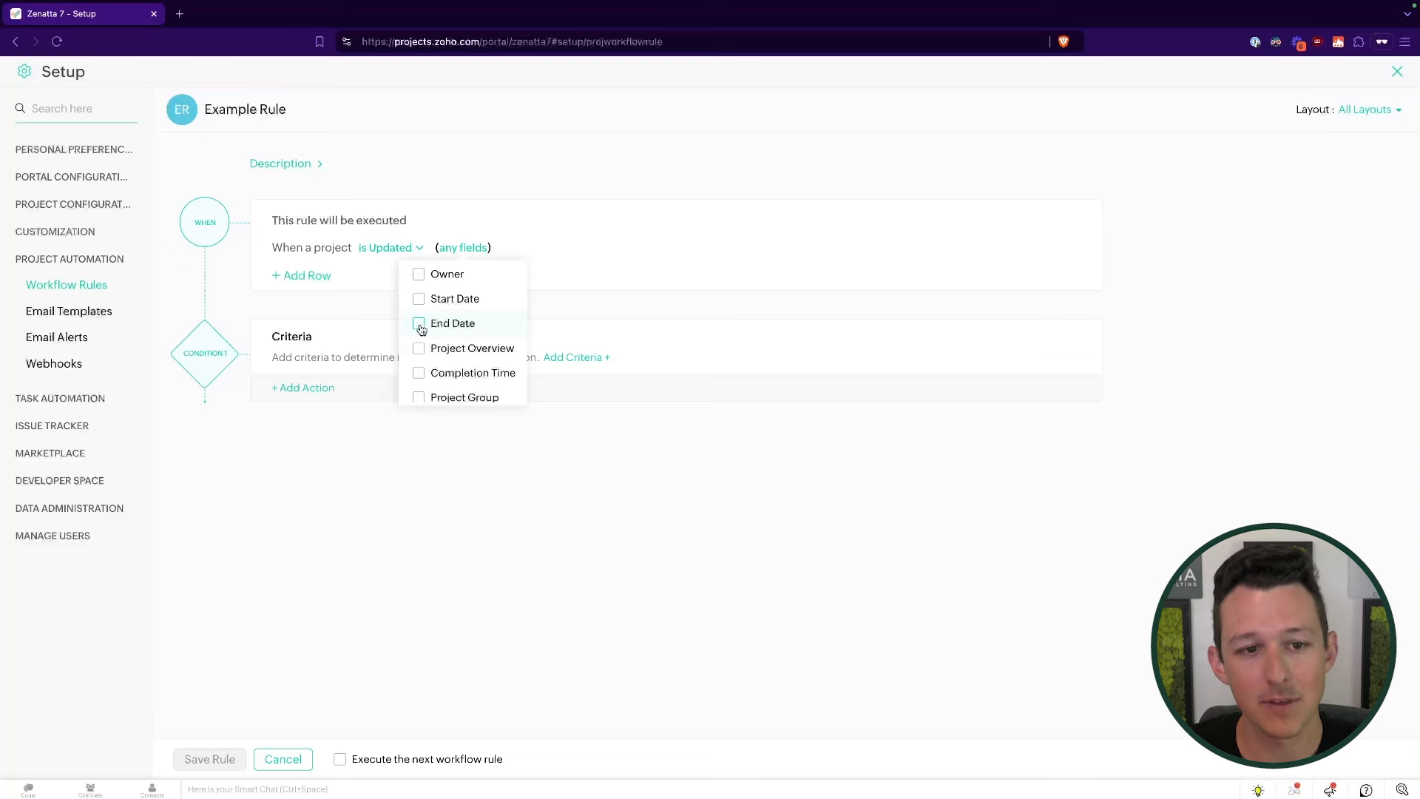
pyautogui.scroll(-2, 421, 328)
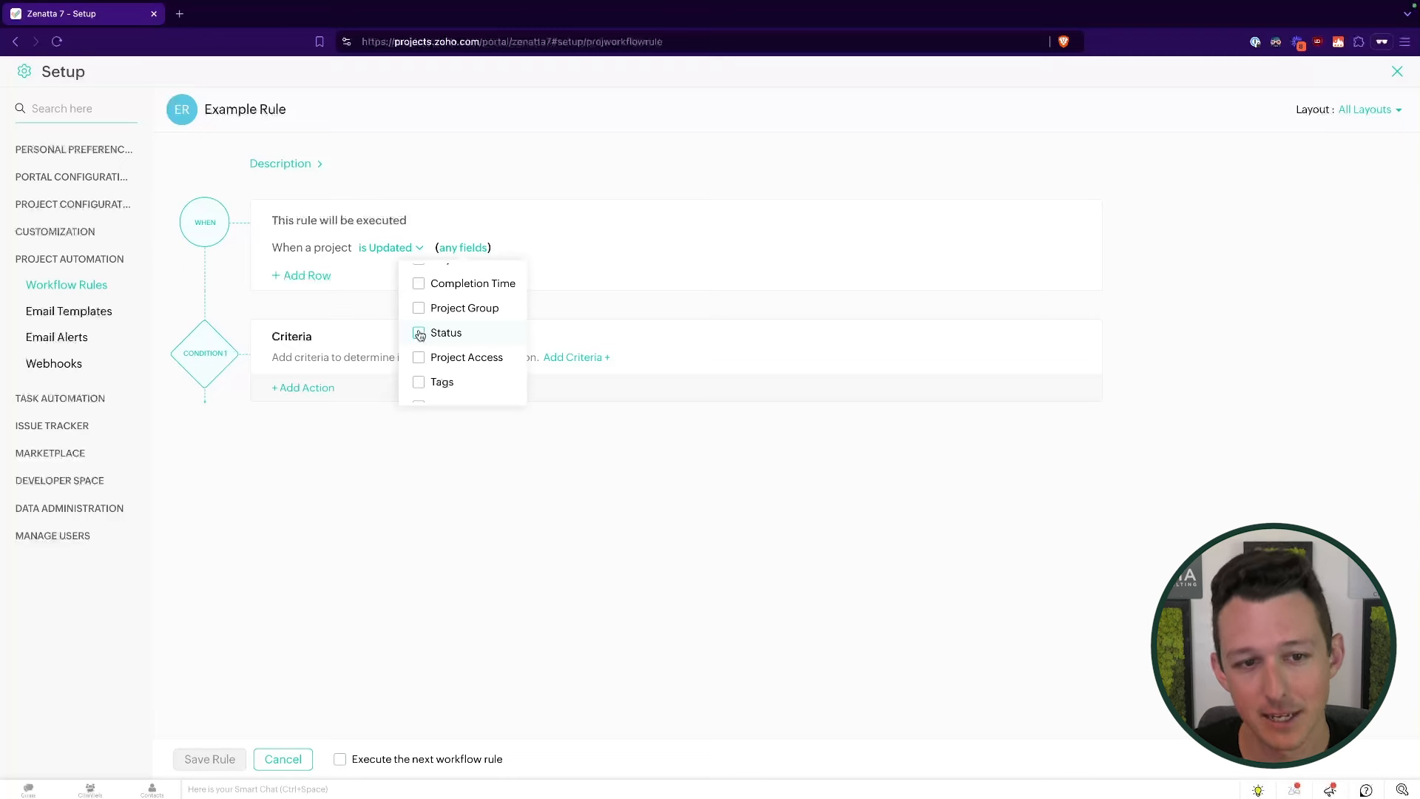
pyautogui.click(420, 334)
pyautogui.click(365, 315)
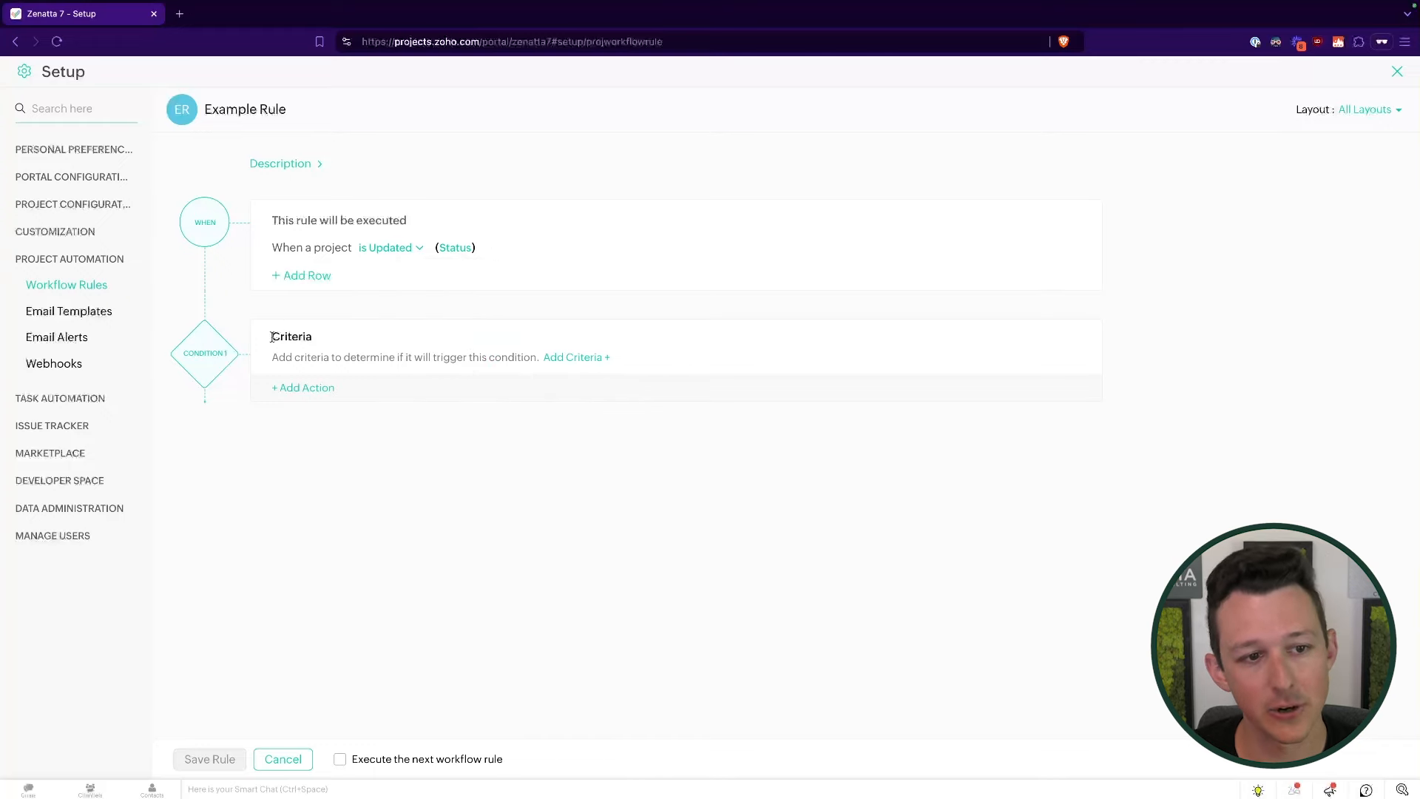
pyautogui.moveTo(272, 337); pyautogui.dragTo(403, 377)
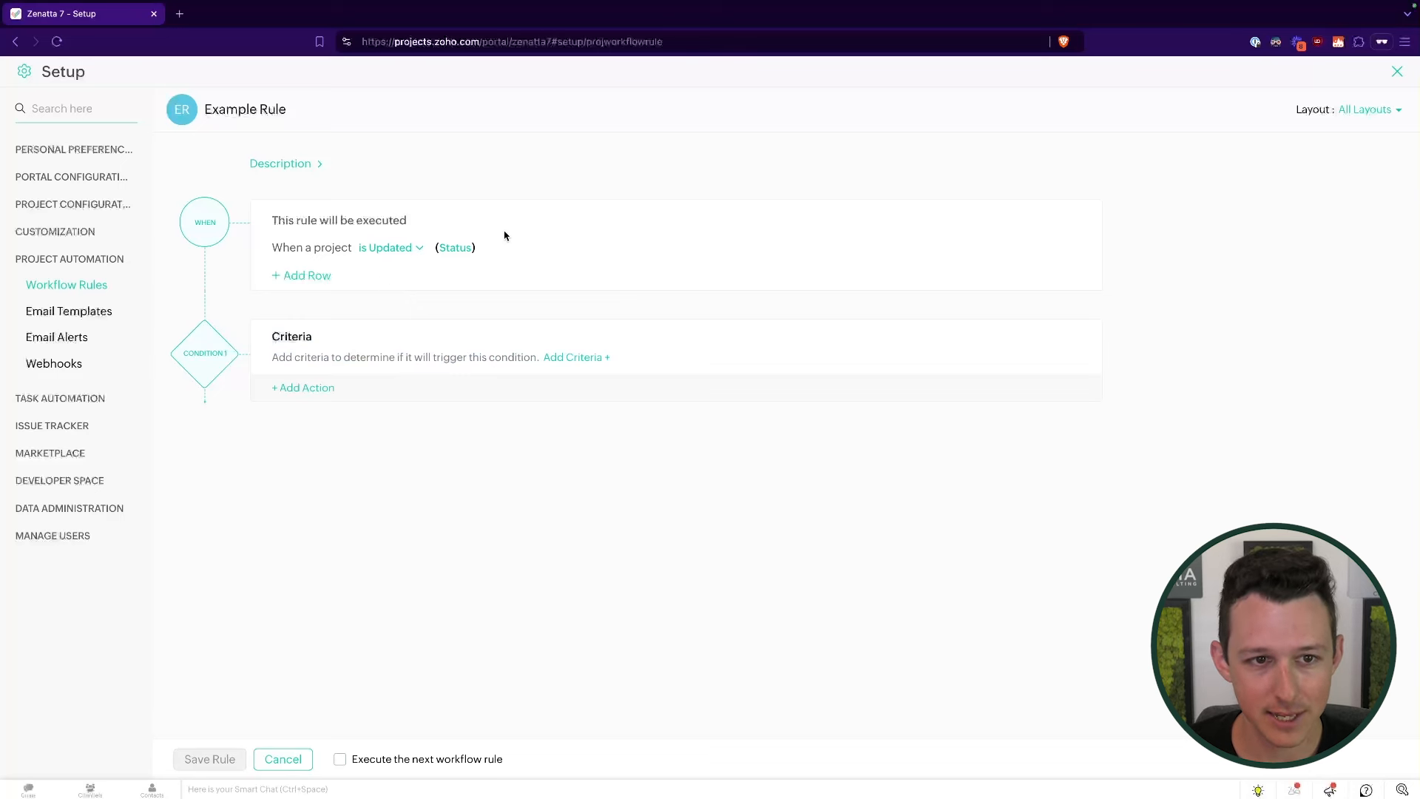
pyautogui.moveTo(505, 235); pyautogui.dragTo(381, 253)
# - Draft a Status Is Delayed criteria, then leave the editor without saving it
pyautogui.click(474, 297)
pyautogui.click(576, 357)
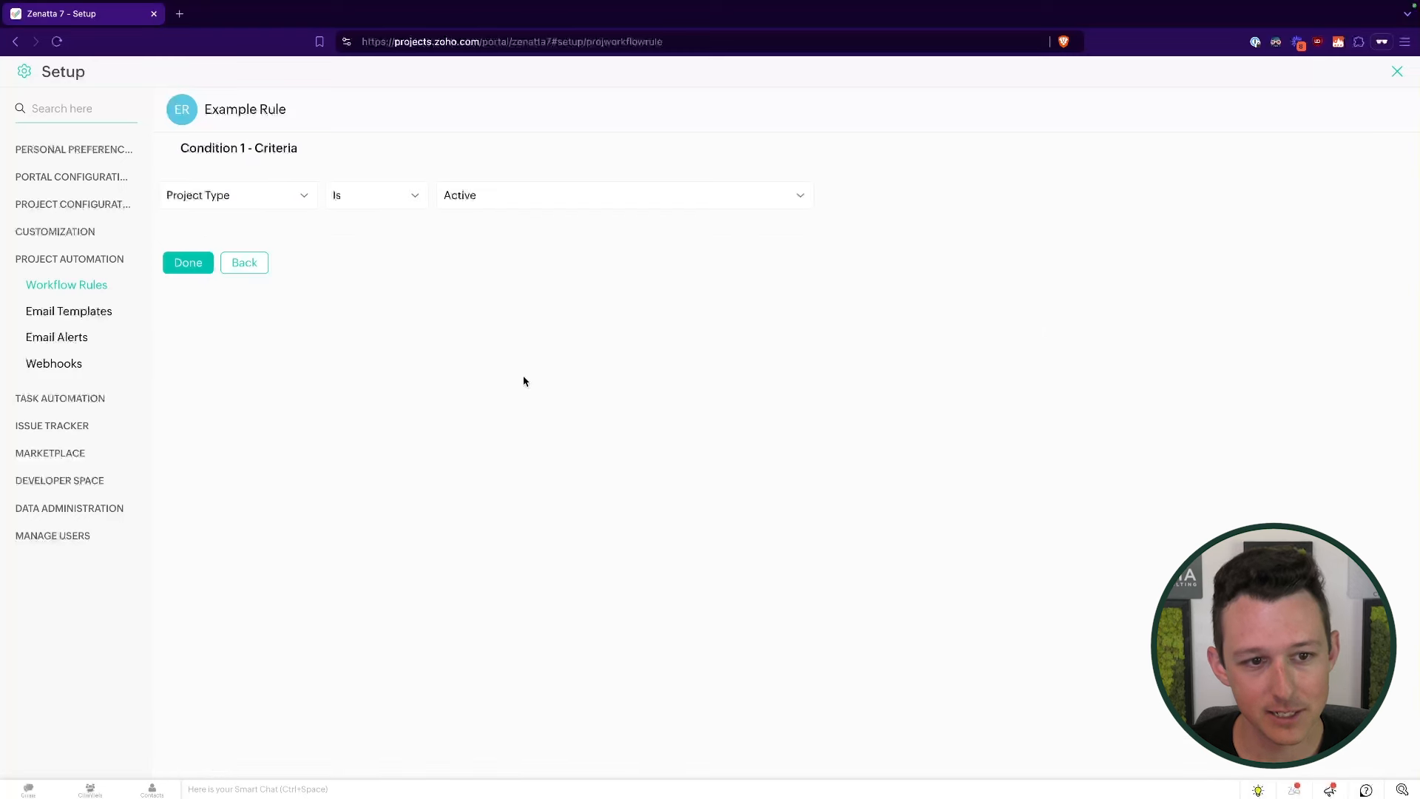
pyautogui.click(302, 196)
pyautogui.write('t')
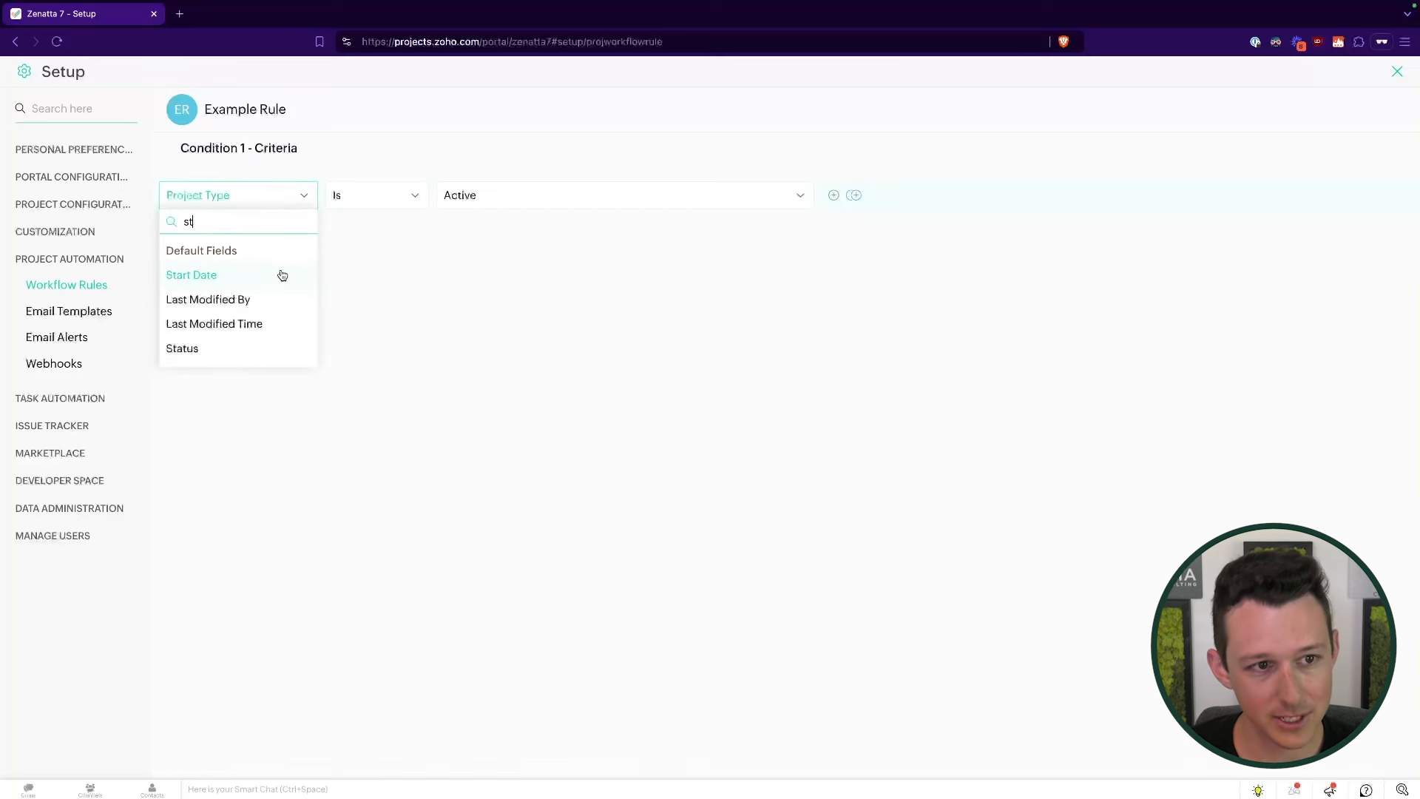
pyautogui.click(241, 349)
pyautogui.click(477, 203)
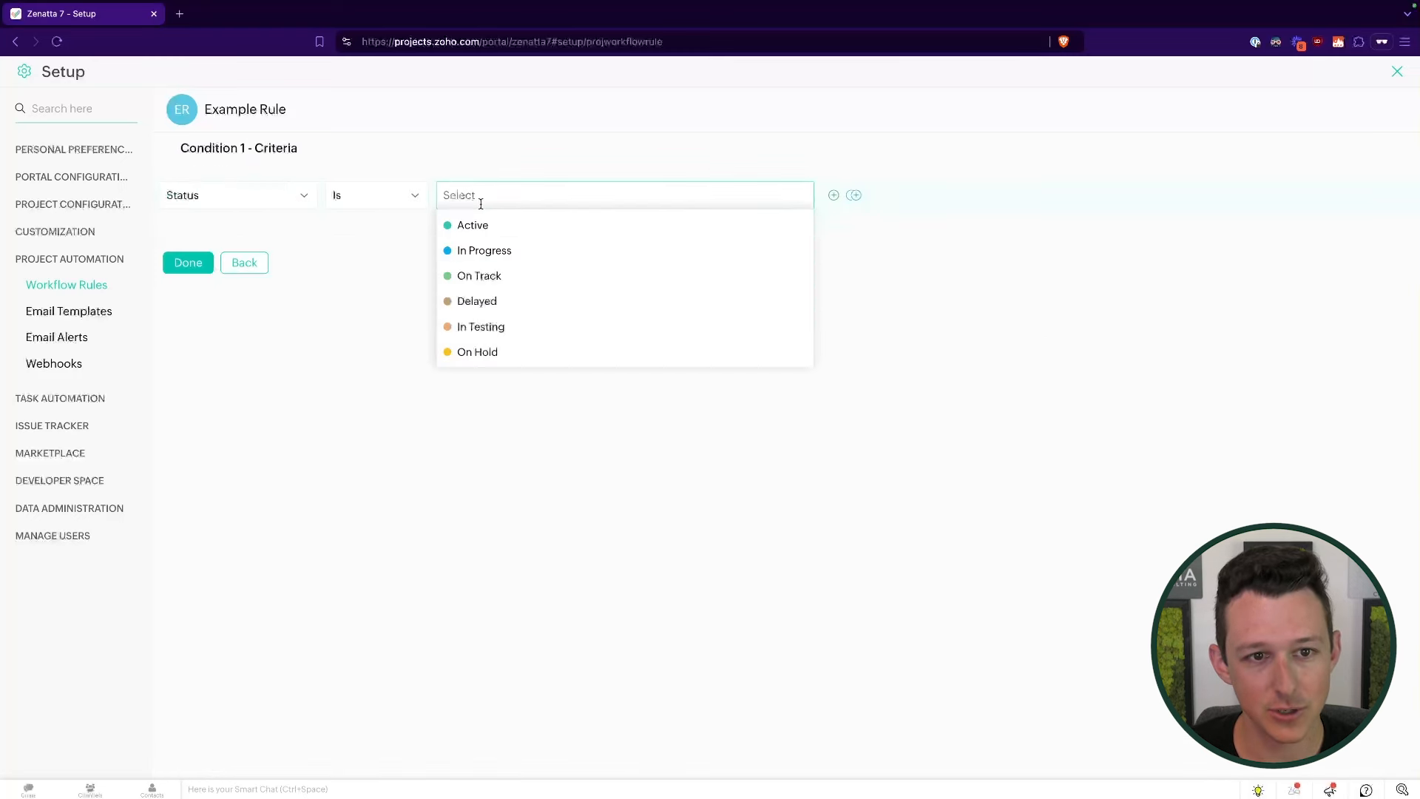
pyautogui.scroll(-1, 489, 326)
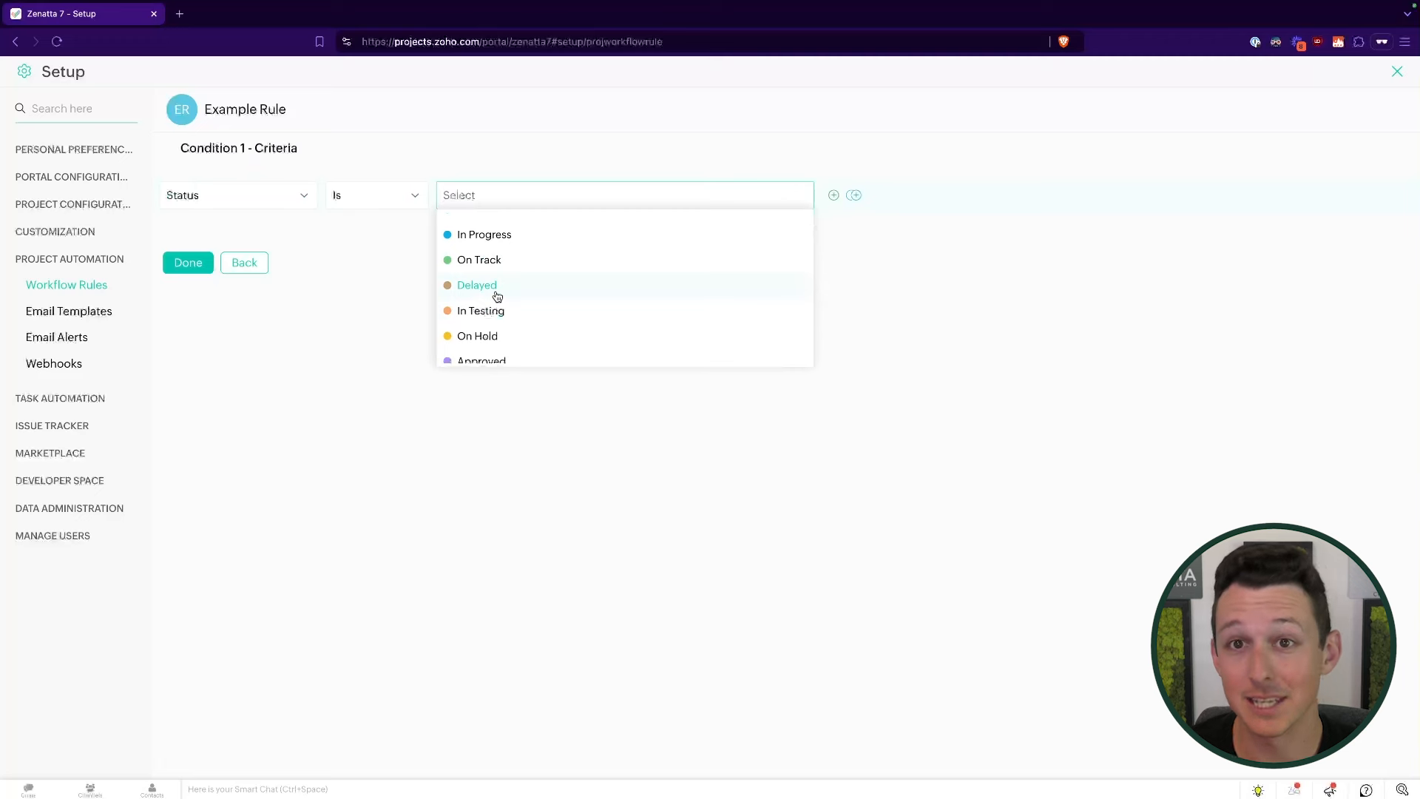
pyautogui.click(497, 296)
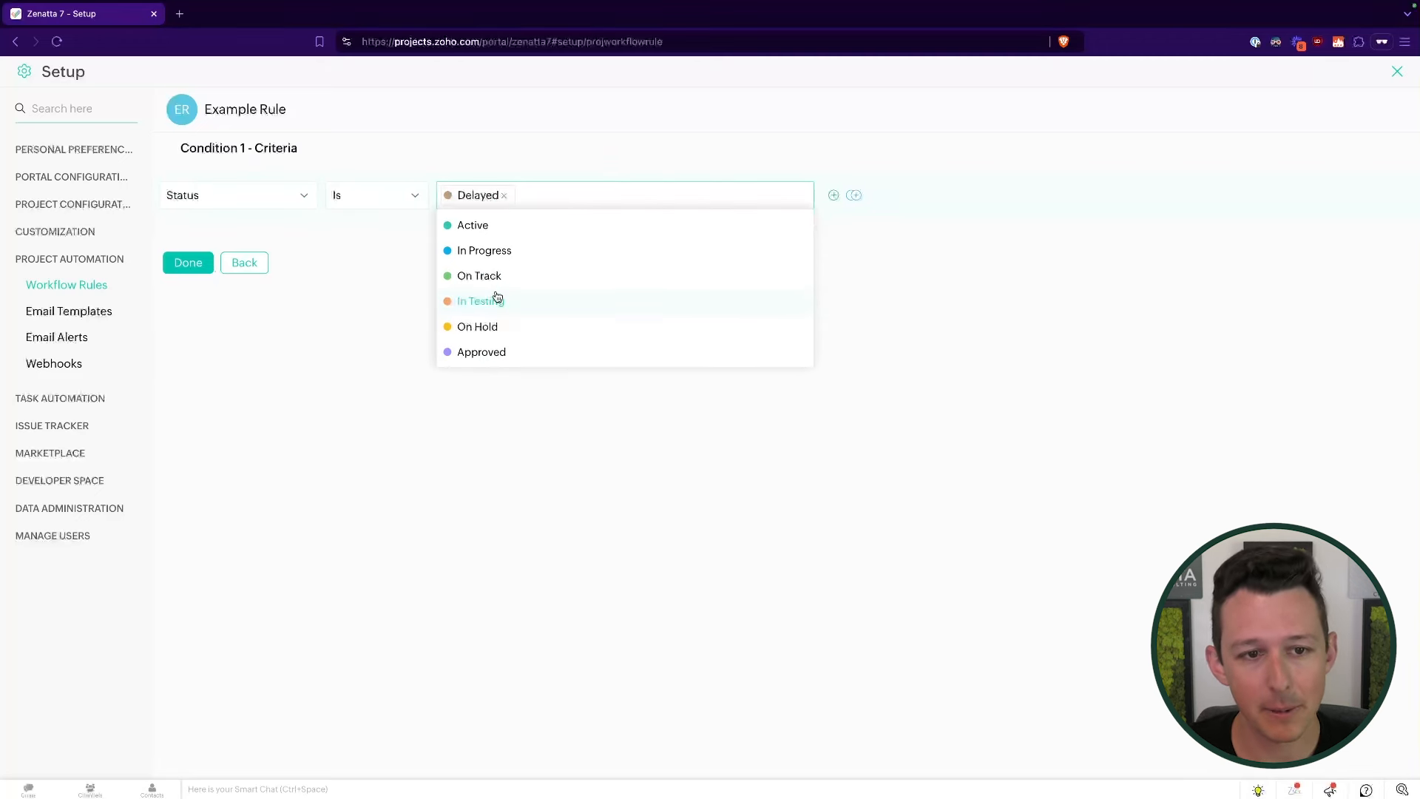
pyautogui.click(265, 268)
# - Add the Condition 1 criteria Status Is Delayed and confirm it
pyautogui.click(576, 357)
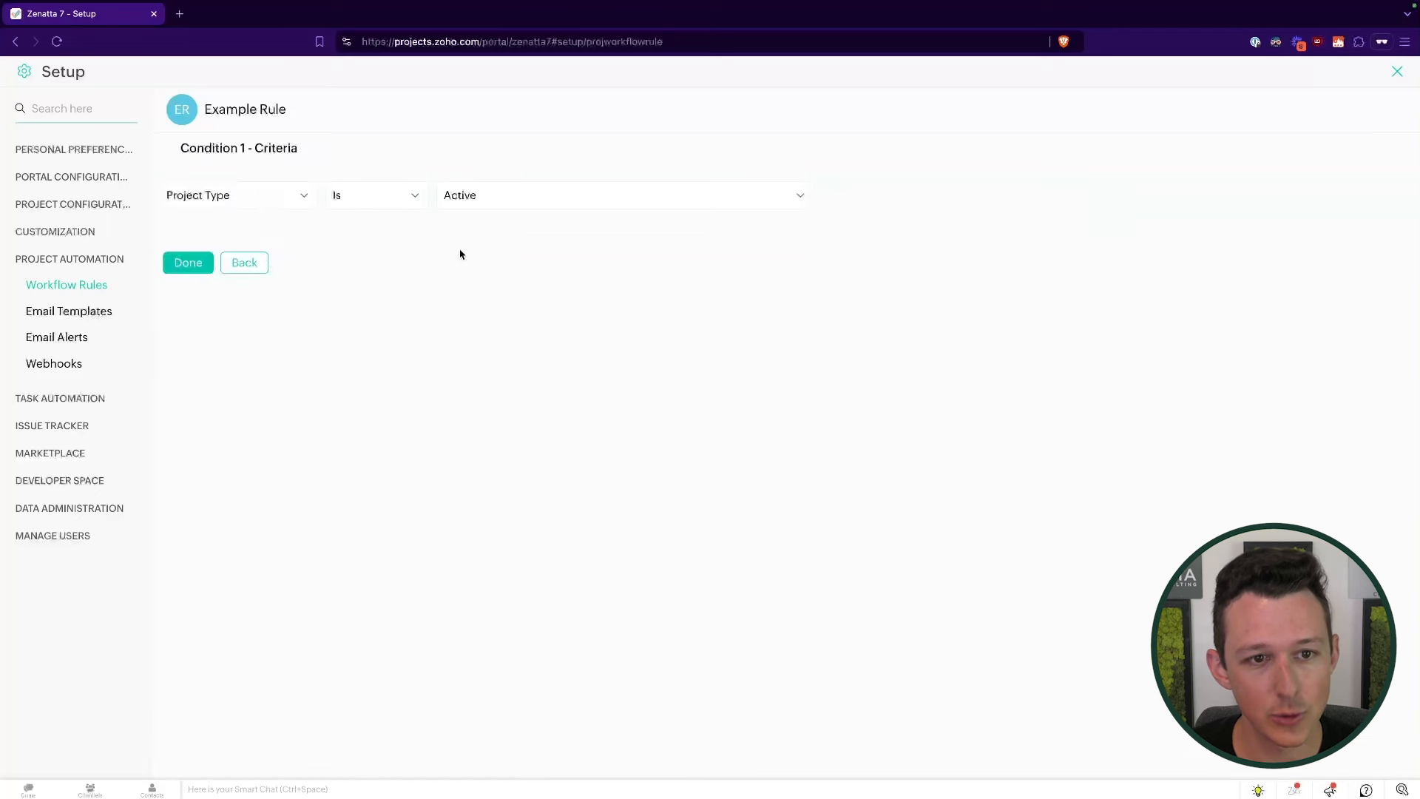
pyautogui.click(247, 195)
pyautogui.write('st')
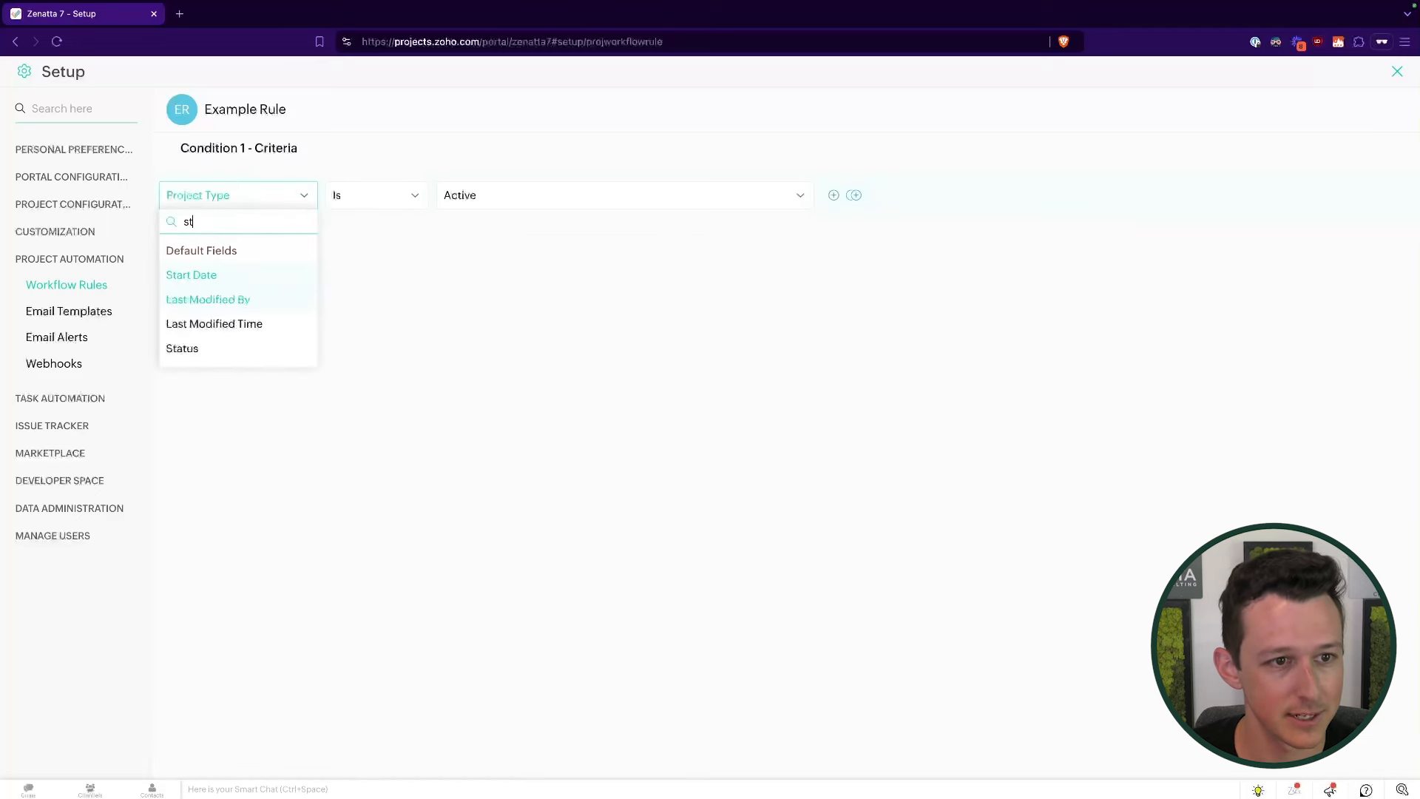
pyautogui.click(222, 350)
pyautogui.click(512, 194)
pyautogui.click(477, 301)
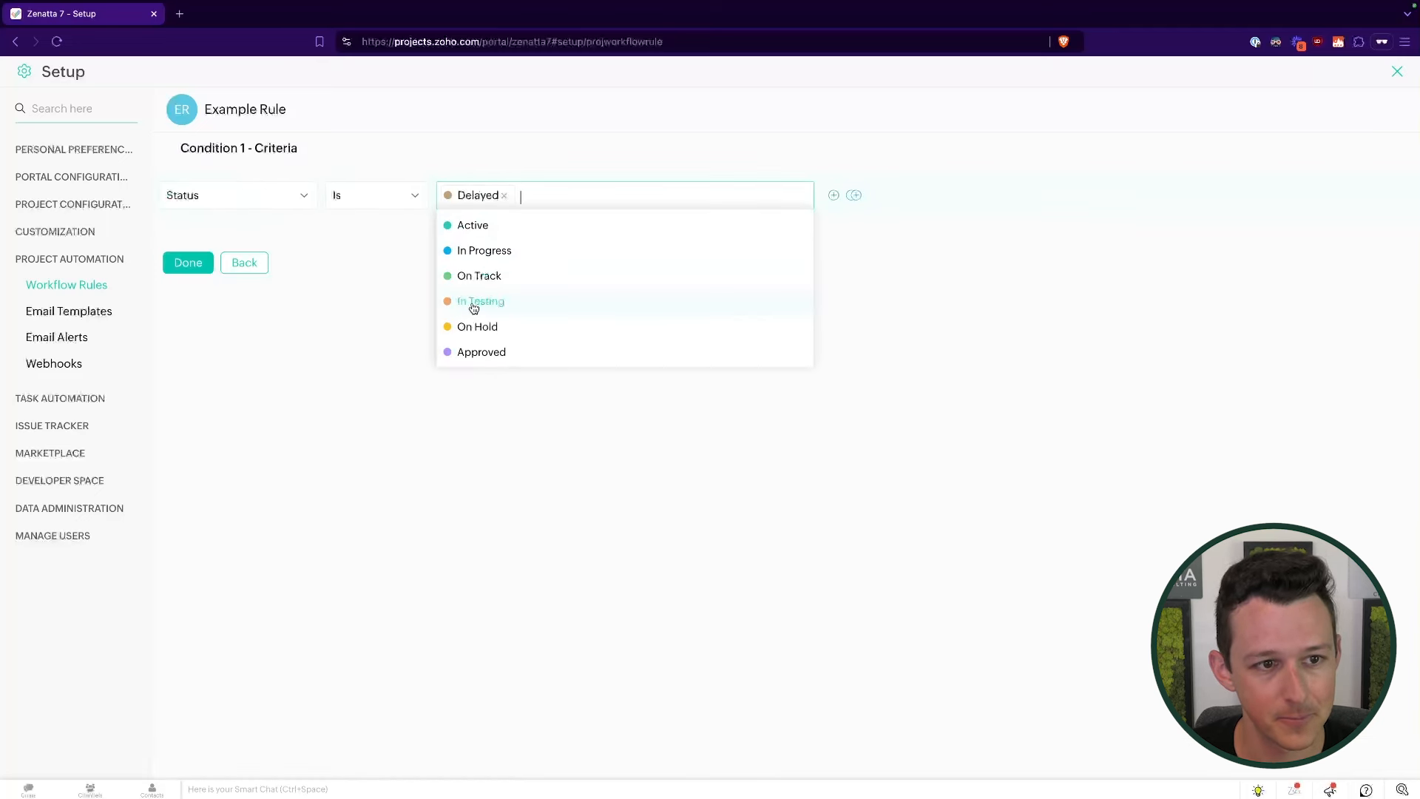
pyautogui.click(194, 266)
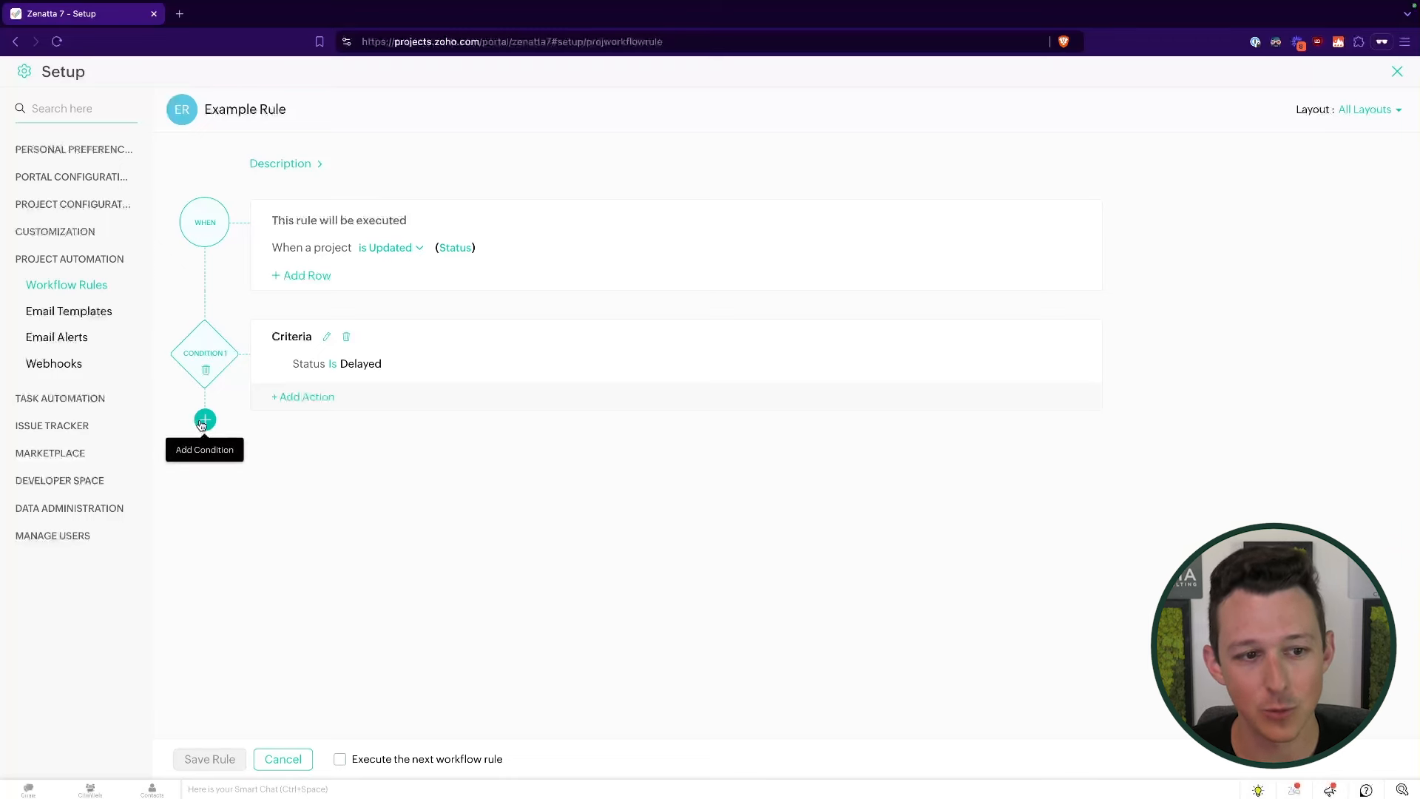
# - Add a trial Update Field action setting the project Owner to the admin user
pyautogui.click(298, 403)
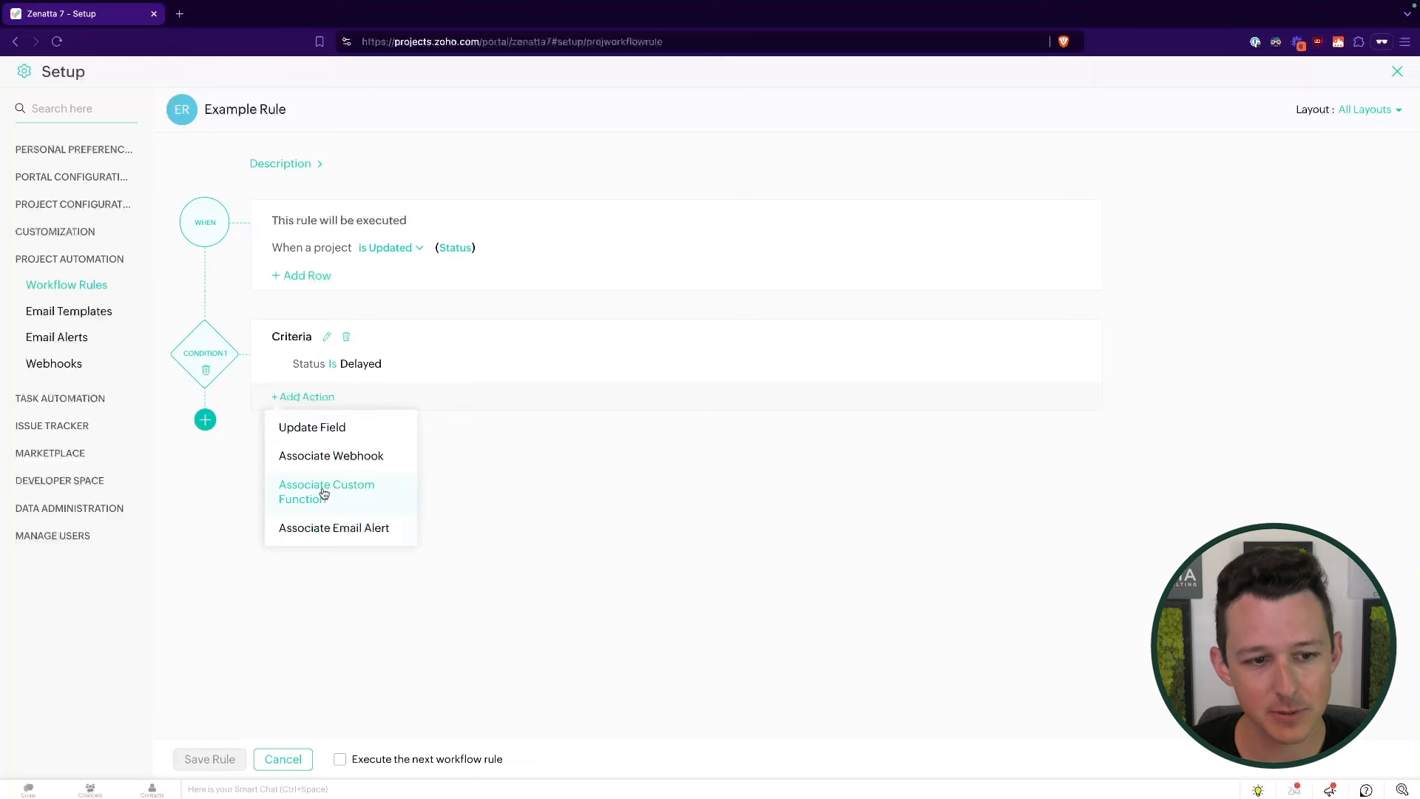
pyautogui.click(336, 434)
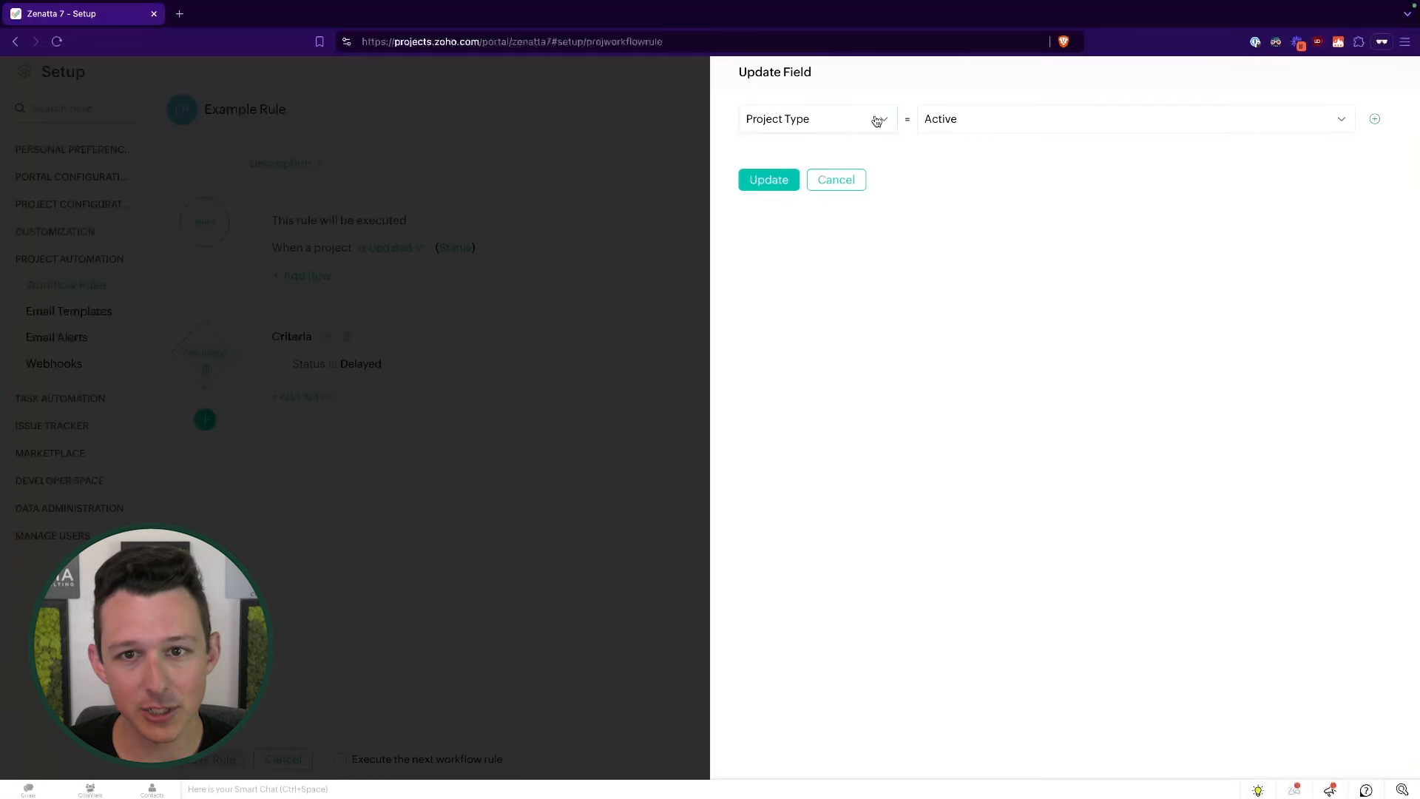
pyautogui.click(879, 121)
pyautogui.scroll(-1, 835, 213)
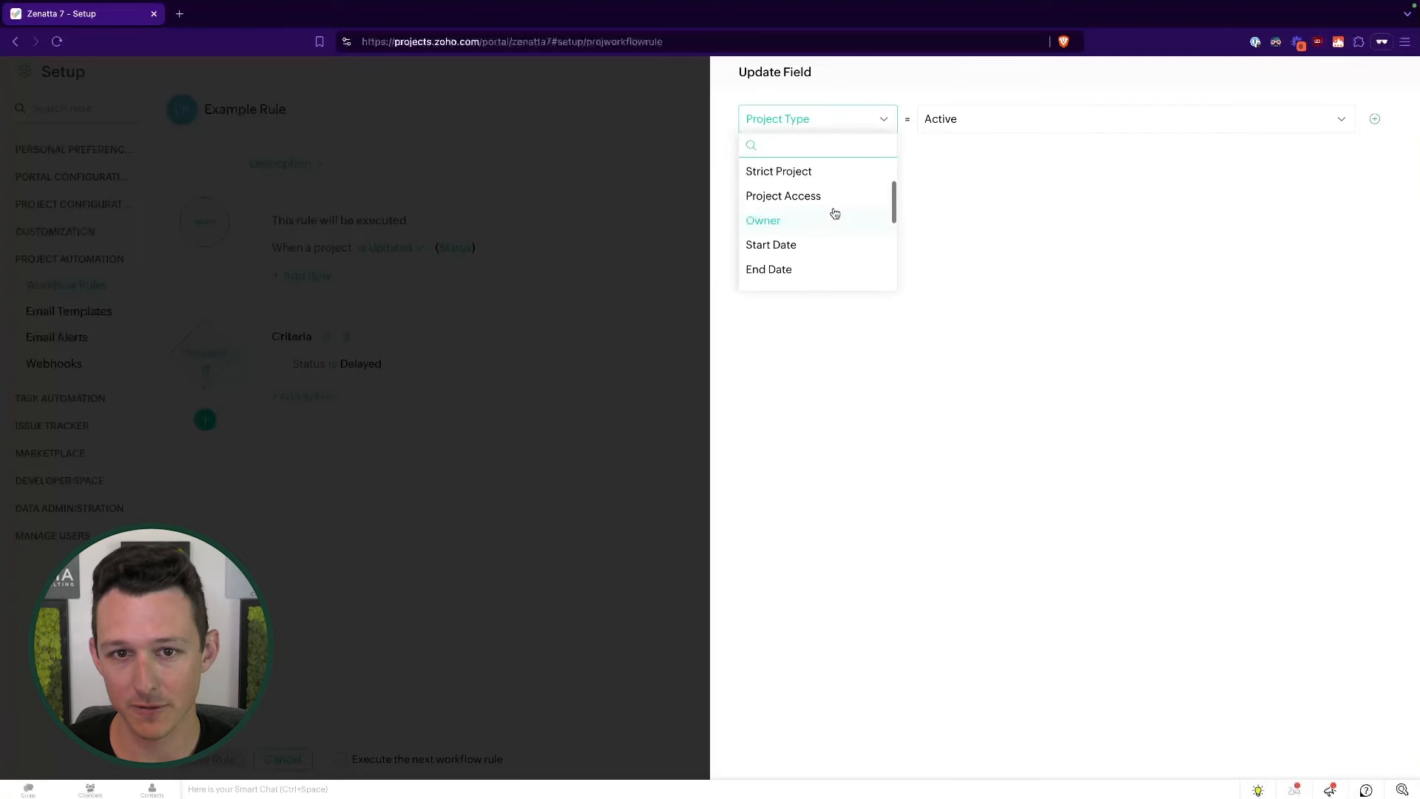
pyautogui.click(834, 216)
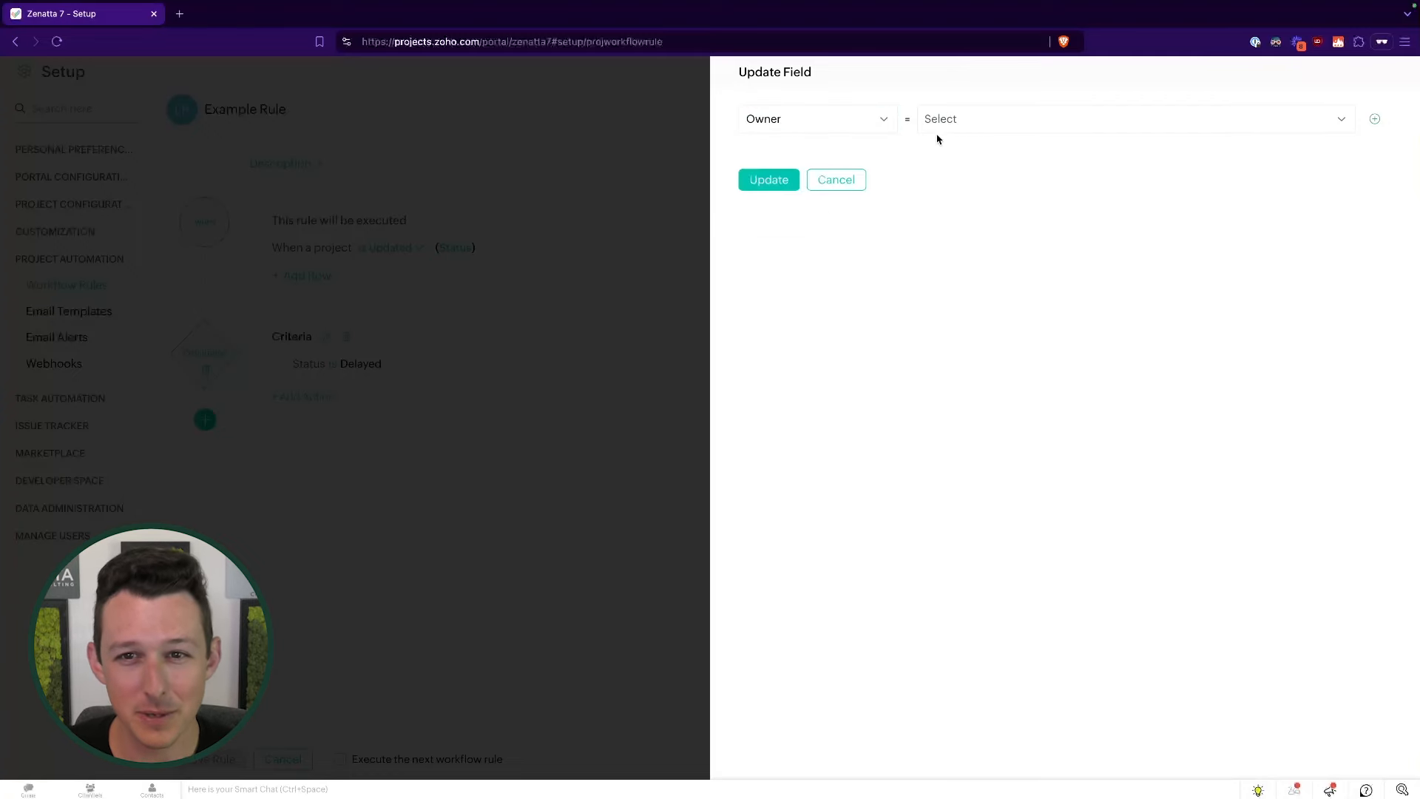
pyautogui.click(954, 122)
pyautogui.click(972, 175)
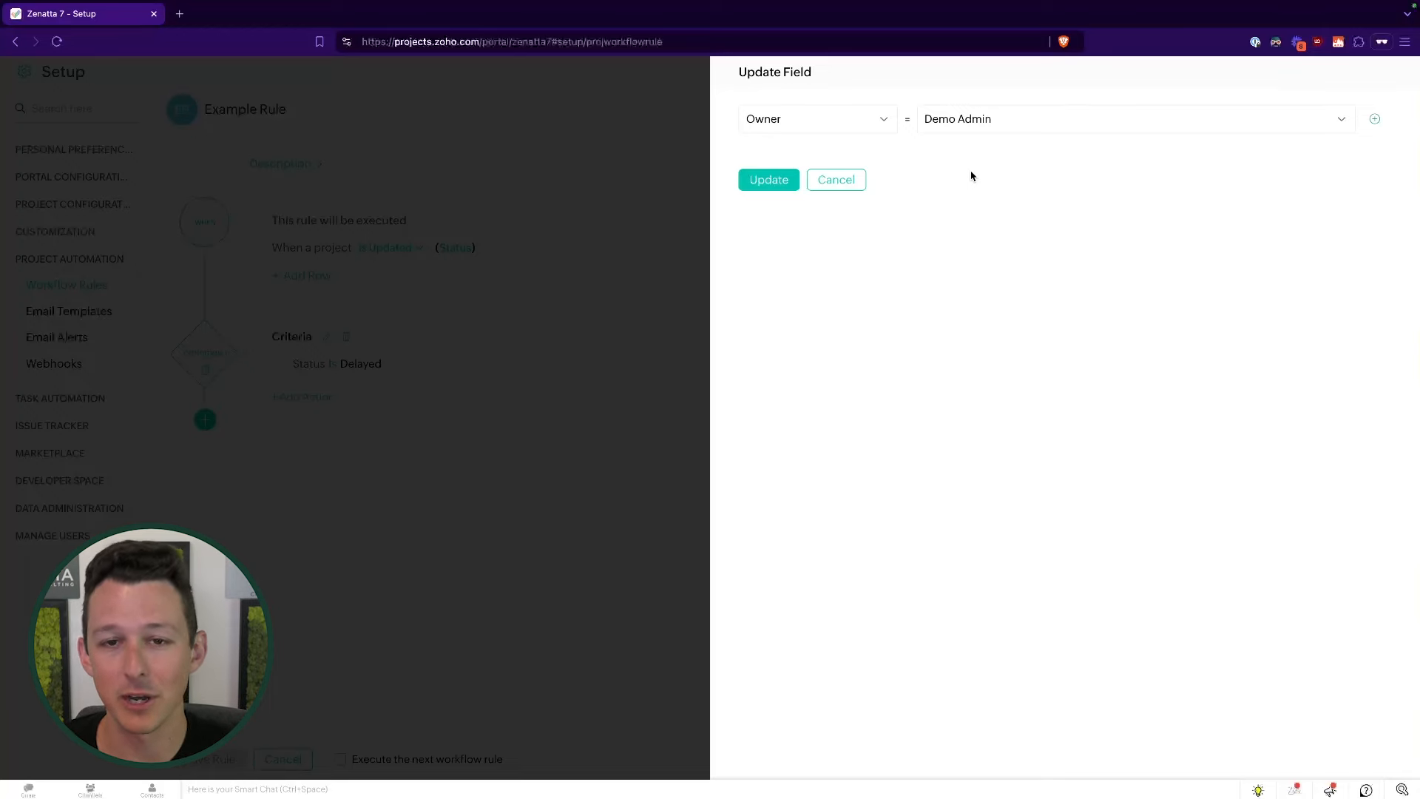
# - Try End Date and Project Group as the field, then discard the Update Field action
pyautogui.click(883, 124)
pyautogui.scroll(-1, 846, 254)
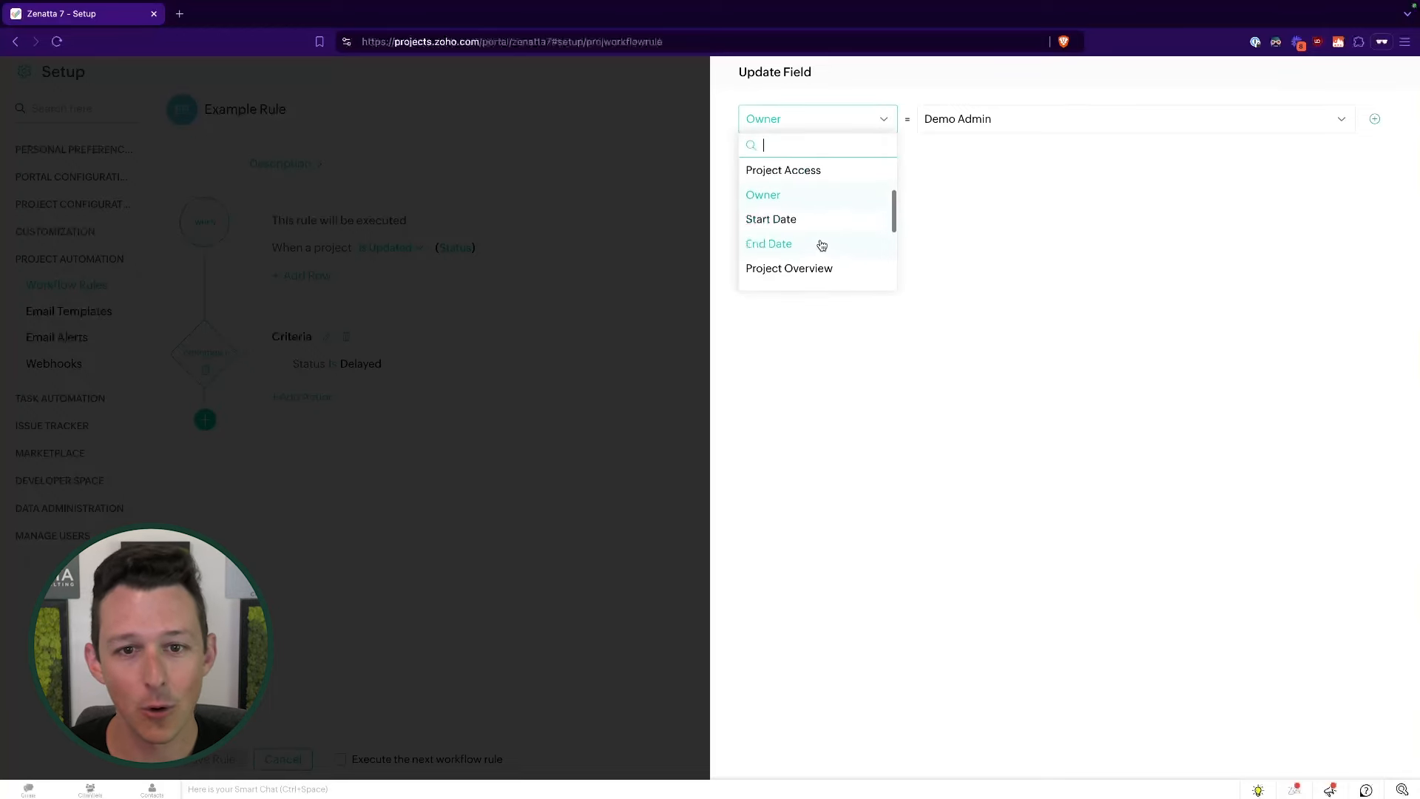
pyautogui.click(820, 244)
pyautogui.click(975, 124)
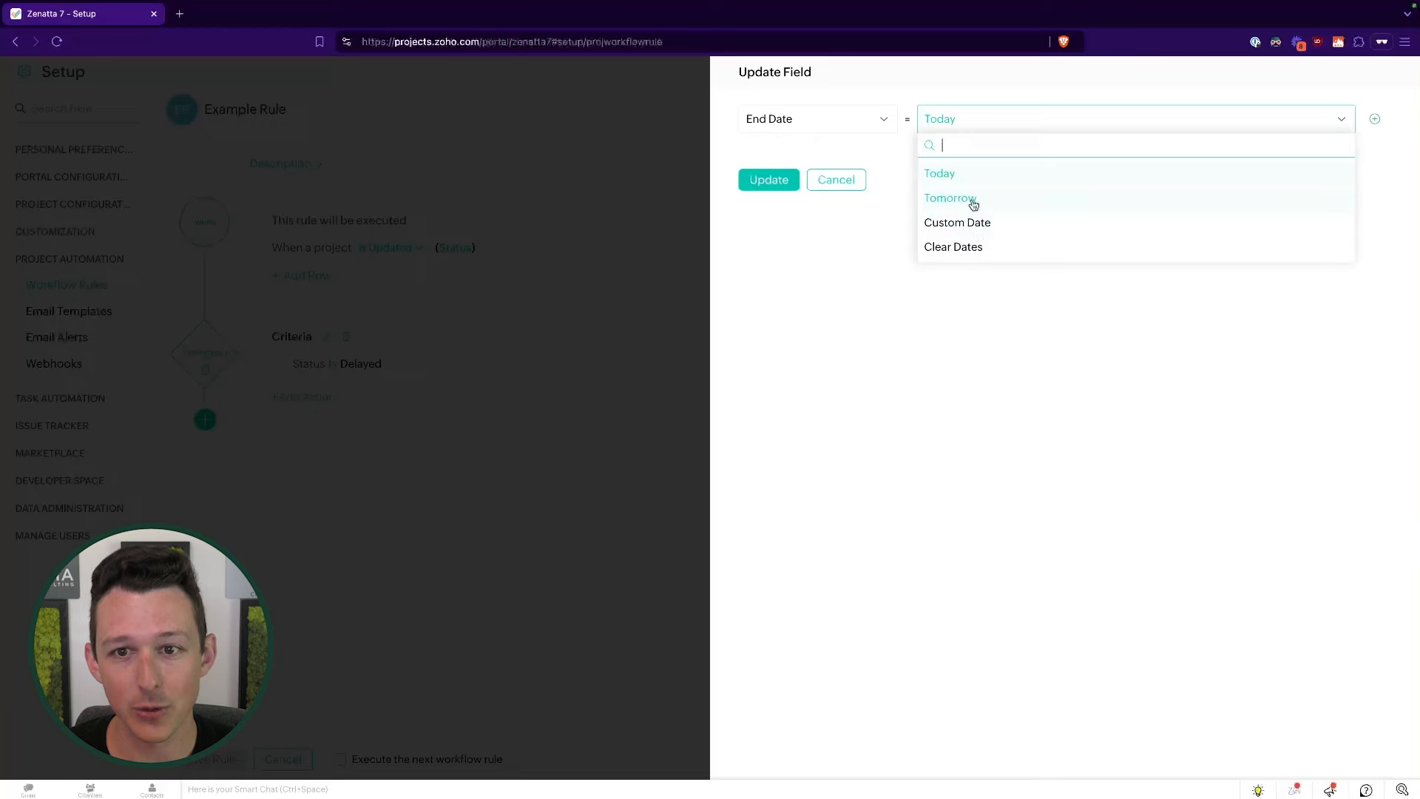
pyautogui.click(869, 128)
pyautogui.scroll(-4, 843, 262)
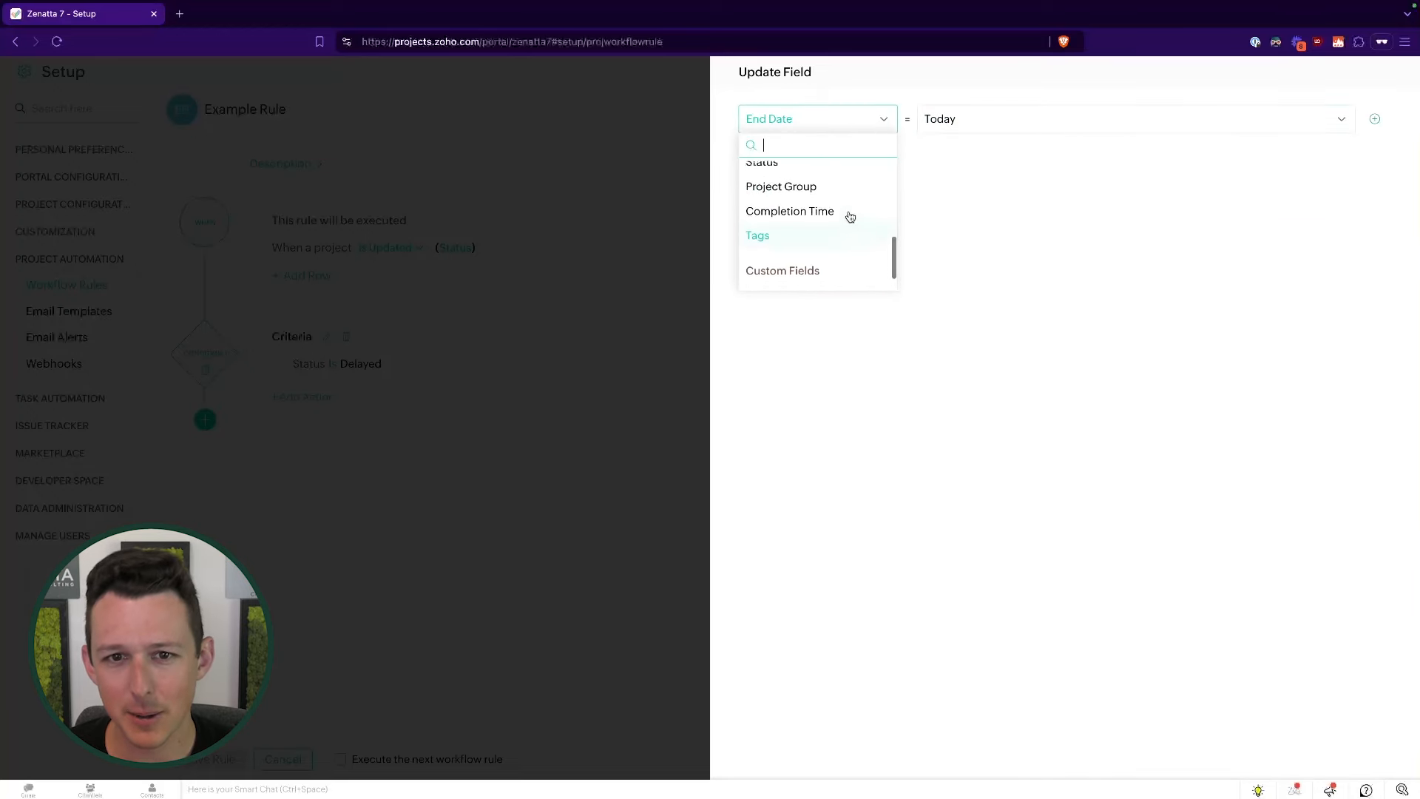
pyautogui.click(846, 189)
pyautogui.click(980, 123)
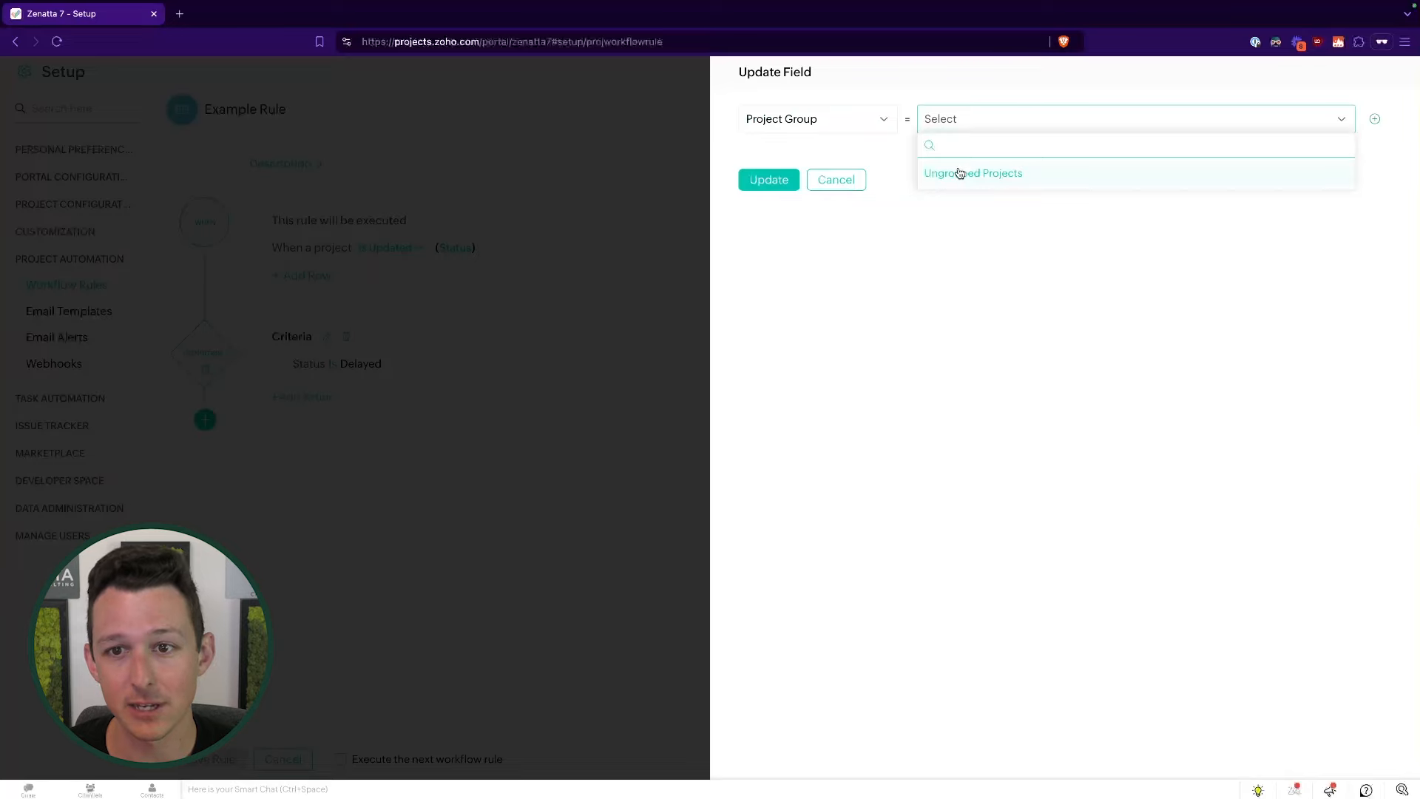
pyautogui.click(923, 320)
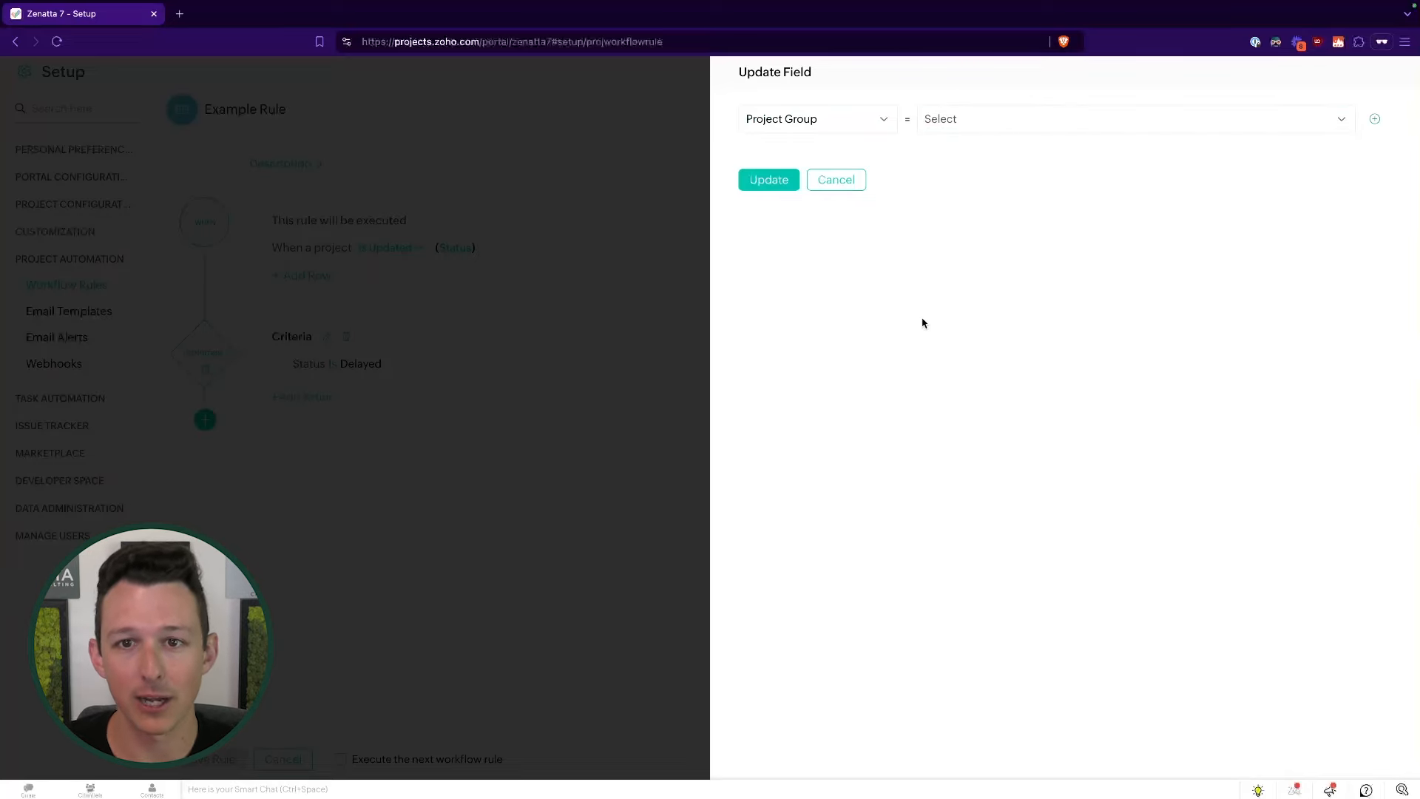
pyautogui.click(834, 181)
pyautogui.click(306, 398)
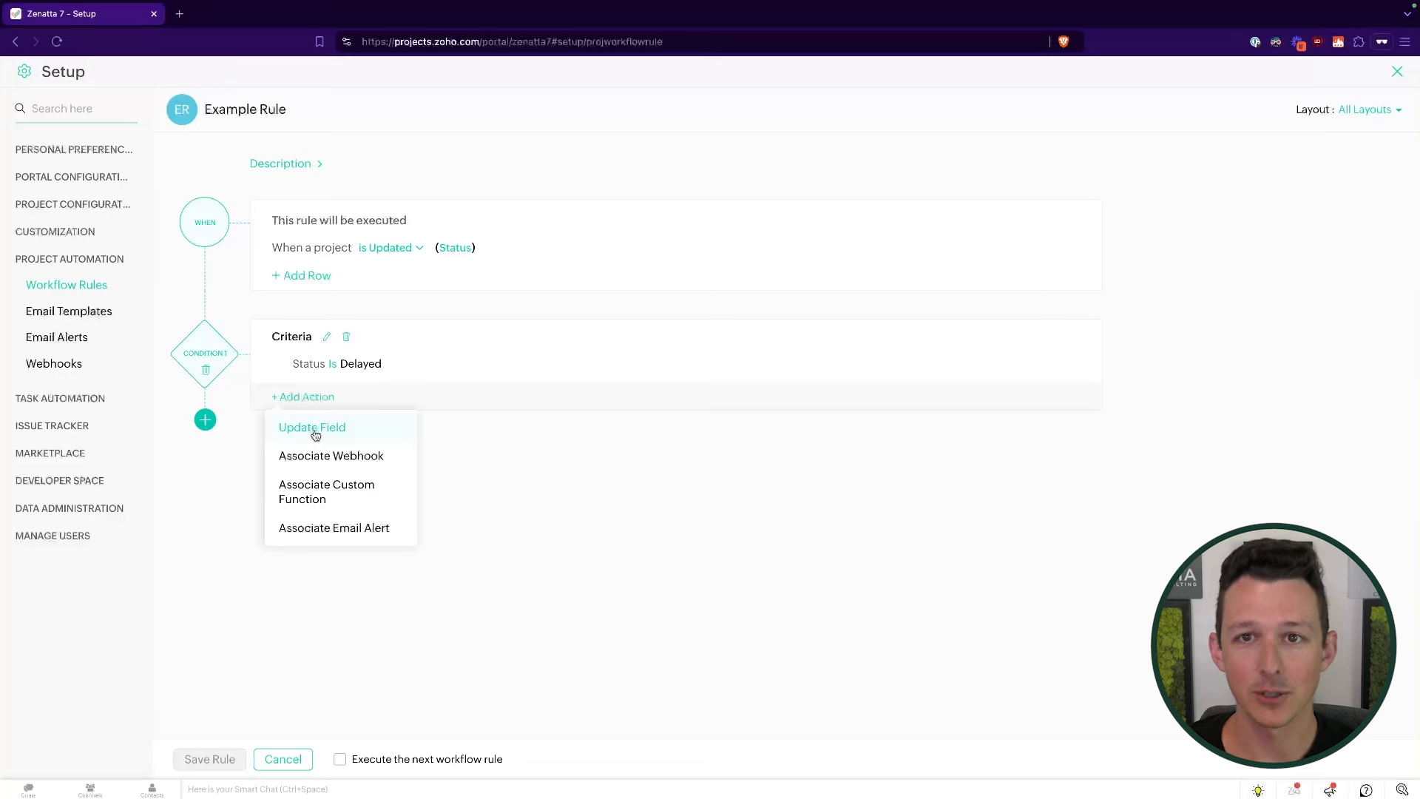
pyautogui.click(320, 456)
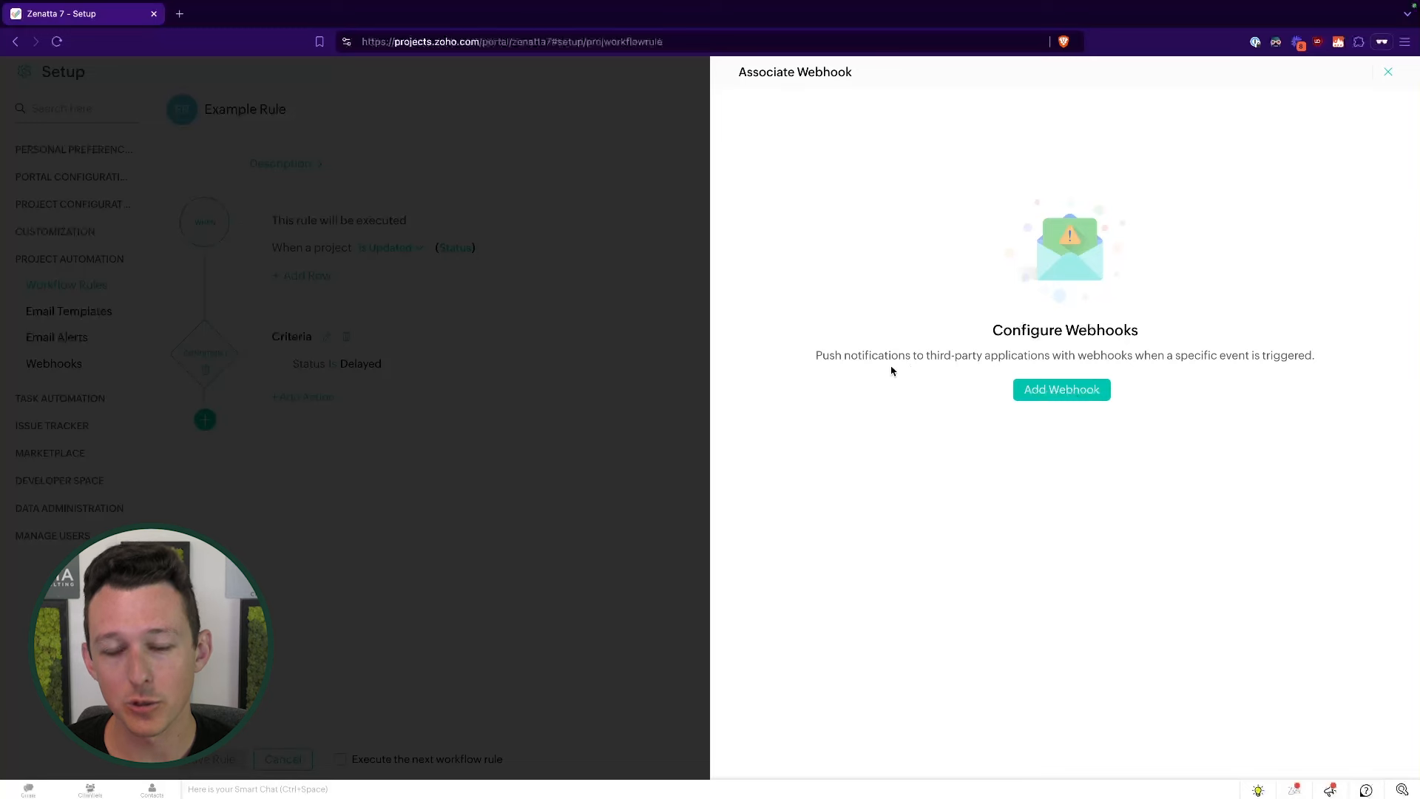
pyautogui.click(1042, 389)
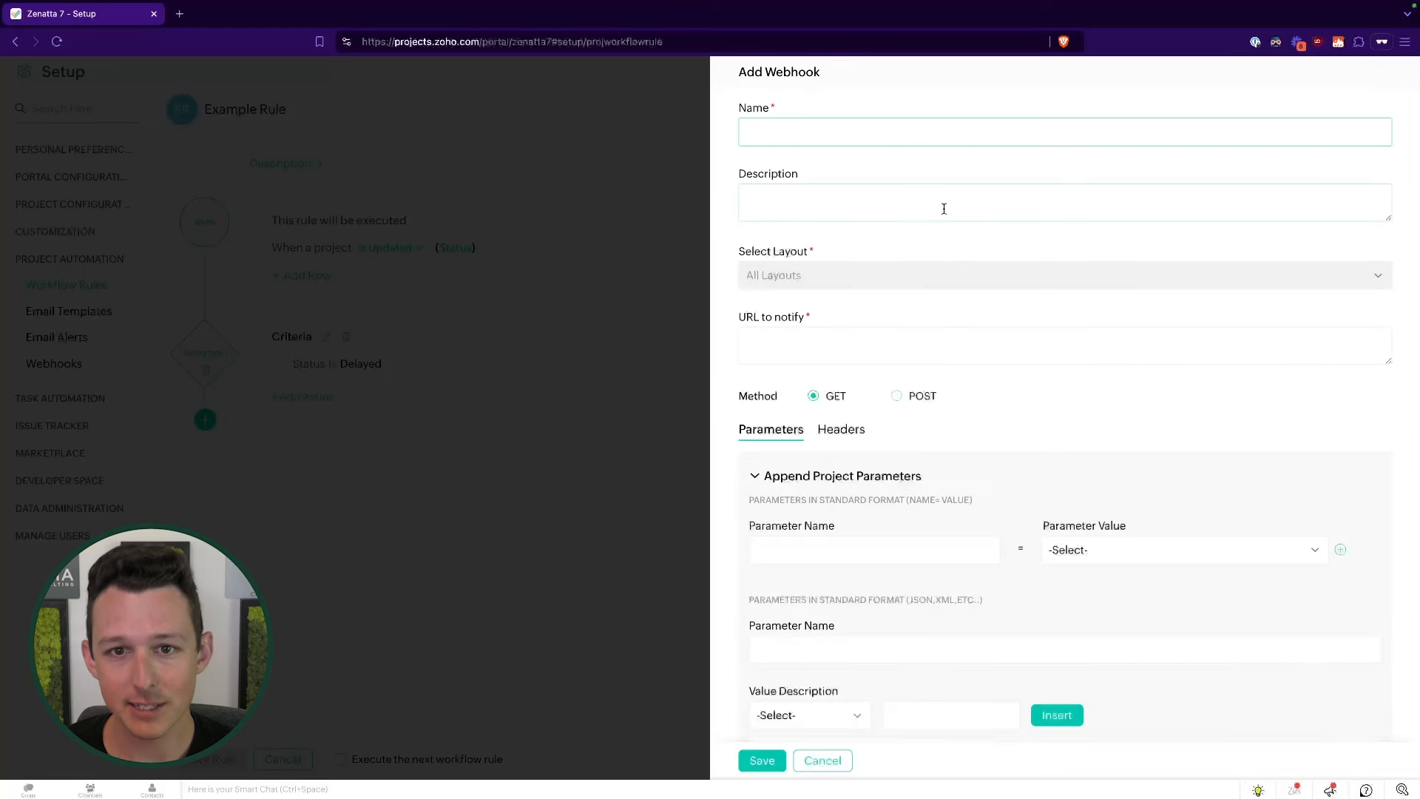
pyautogui.scroll(-1, 944, 208)
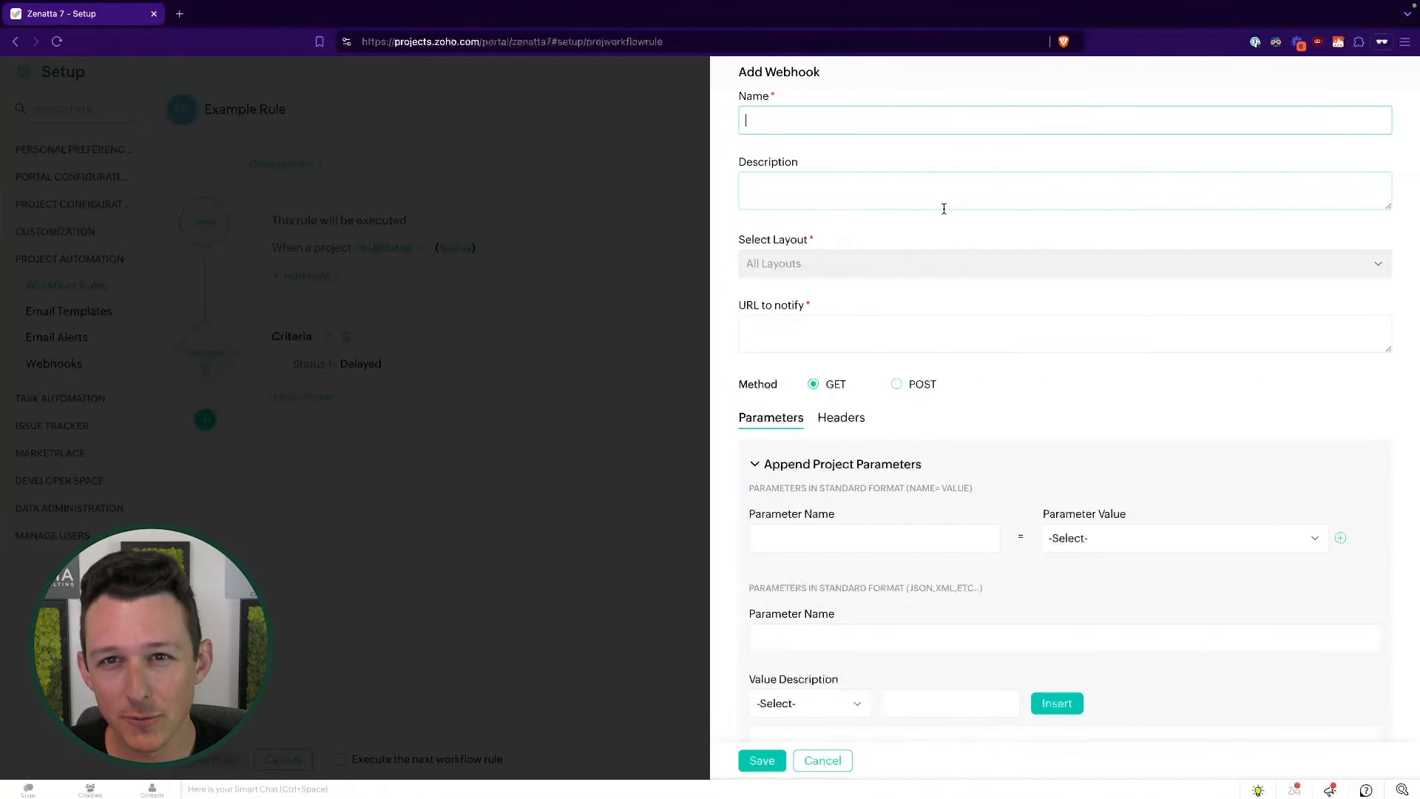
pyautogui.scroll(-5, 944, 208)
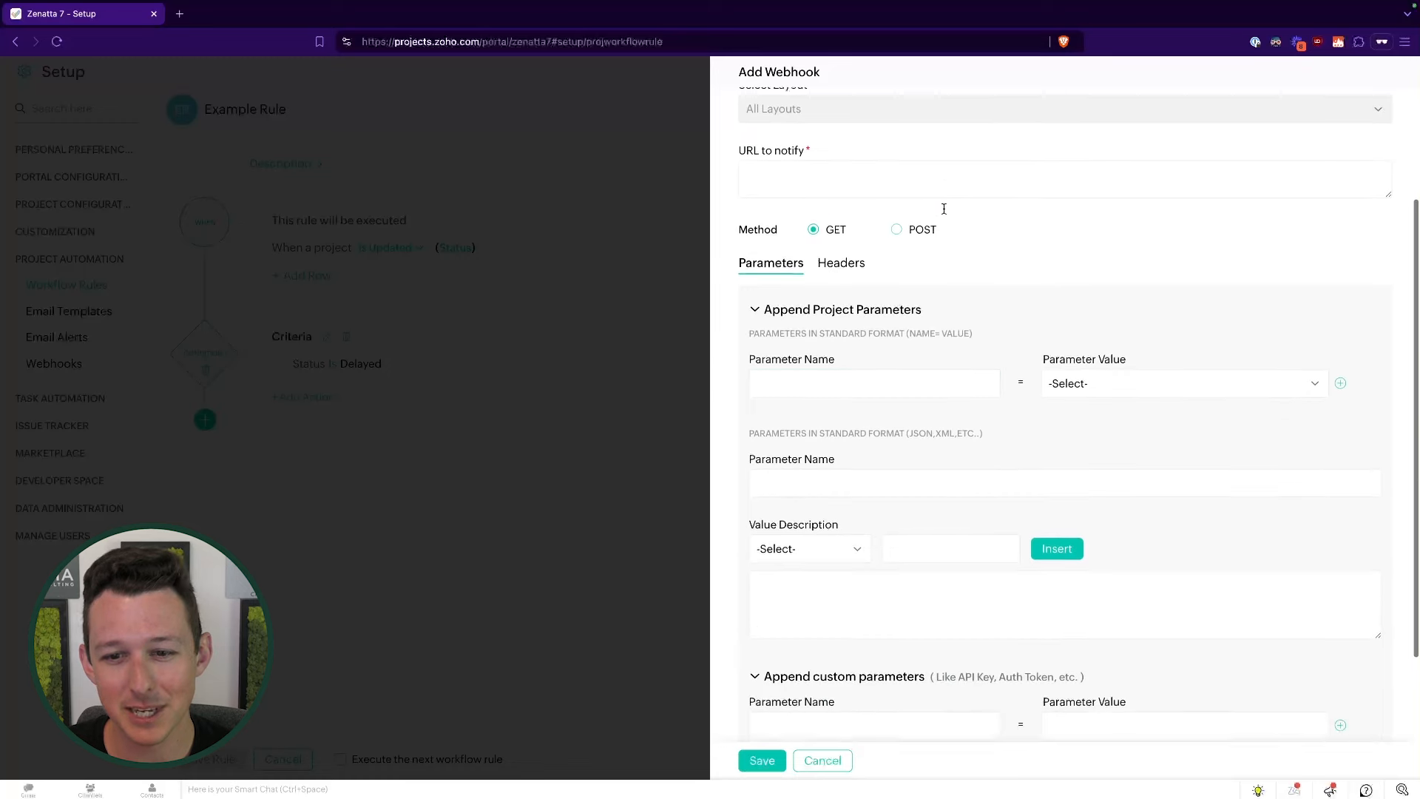
pyautogui.scroll(2, 941, 358)
pyautogui.click(926, 248)
pyautogui.write('wherethisisgoing.com')
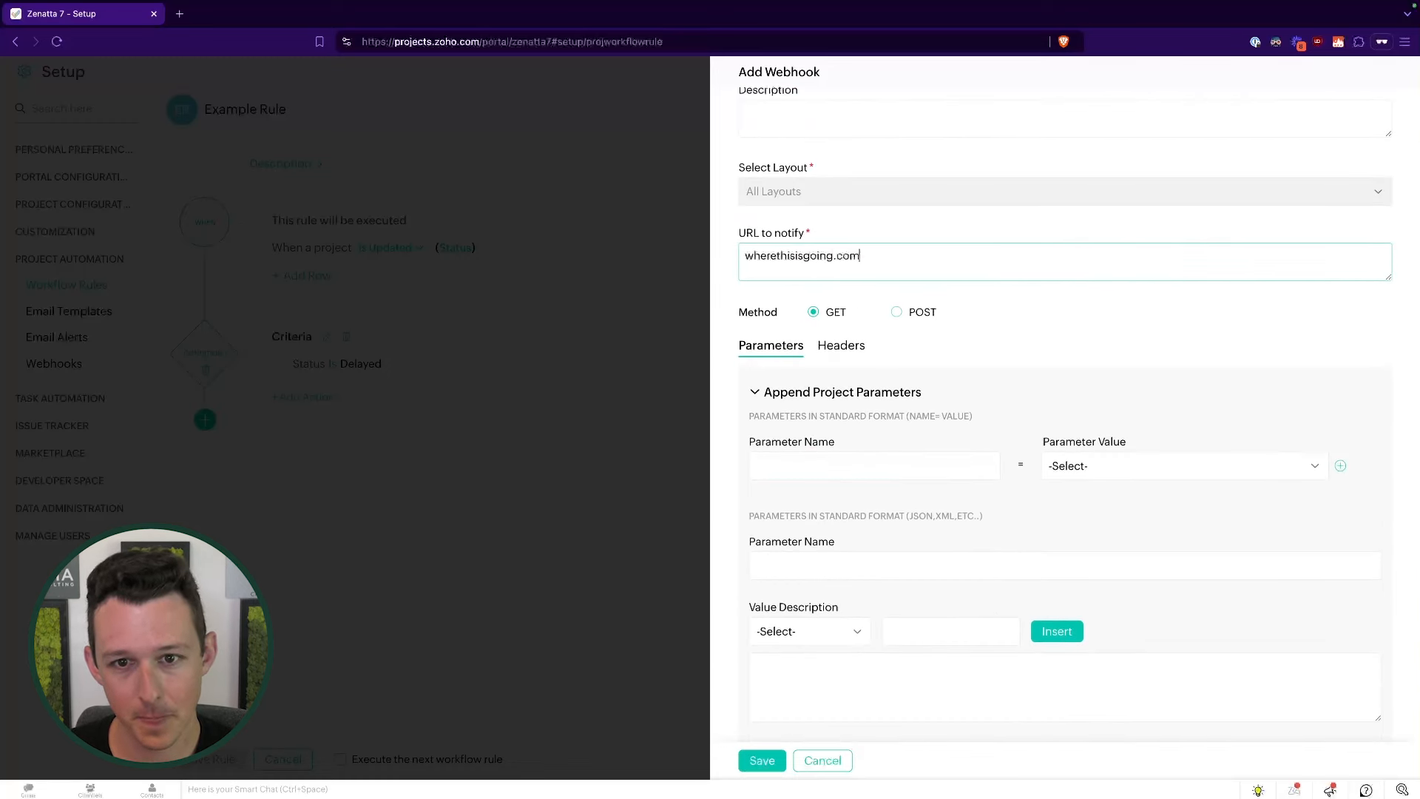
pyautogui.click(949, 474)
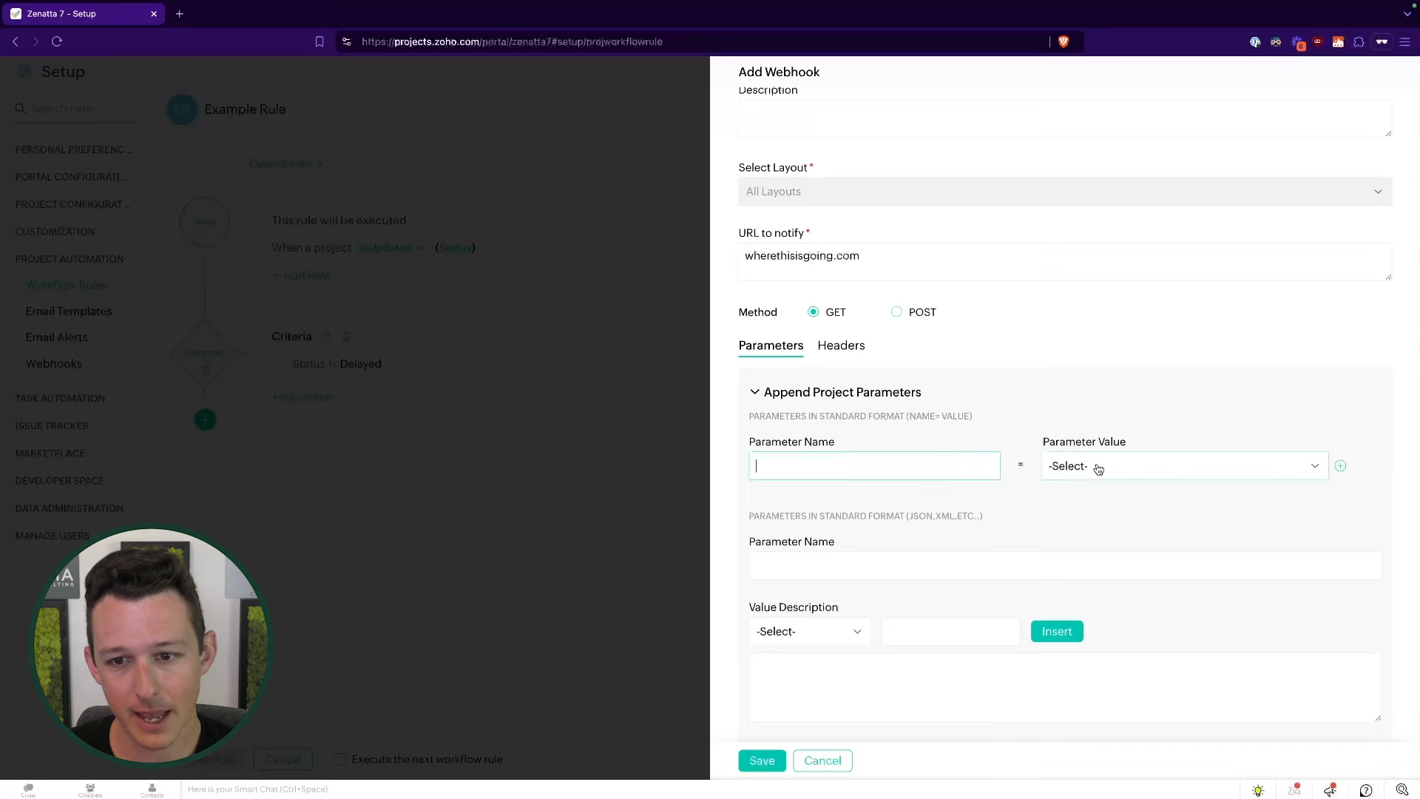
pyautogui.click(1094, 465)
pyautogui.click(1106, 581)
pyautogui.click(964, 463)
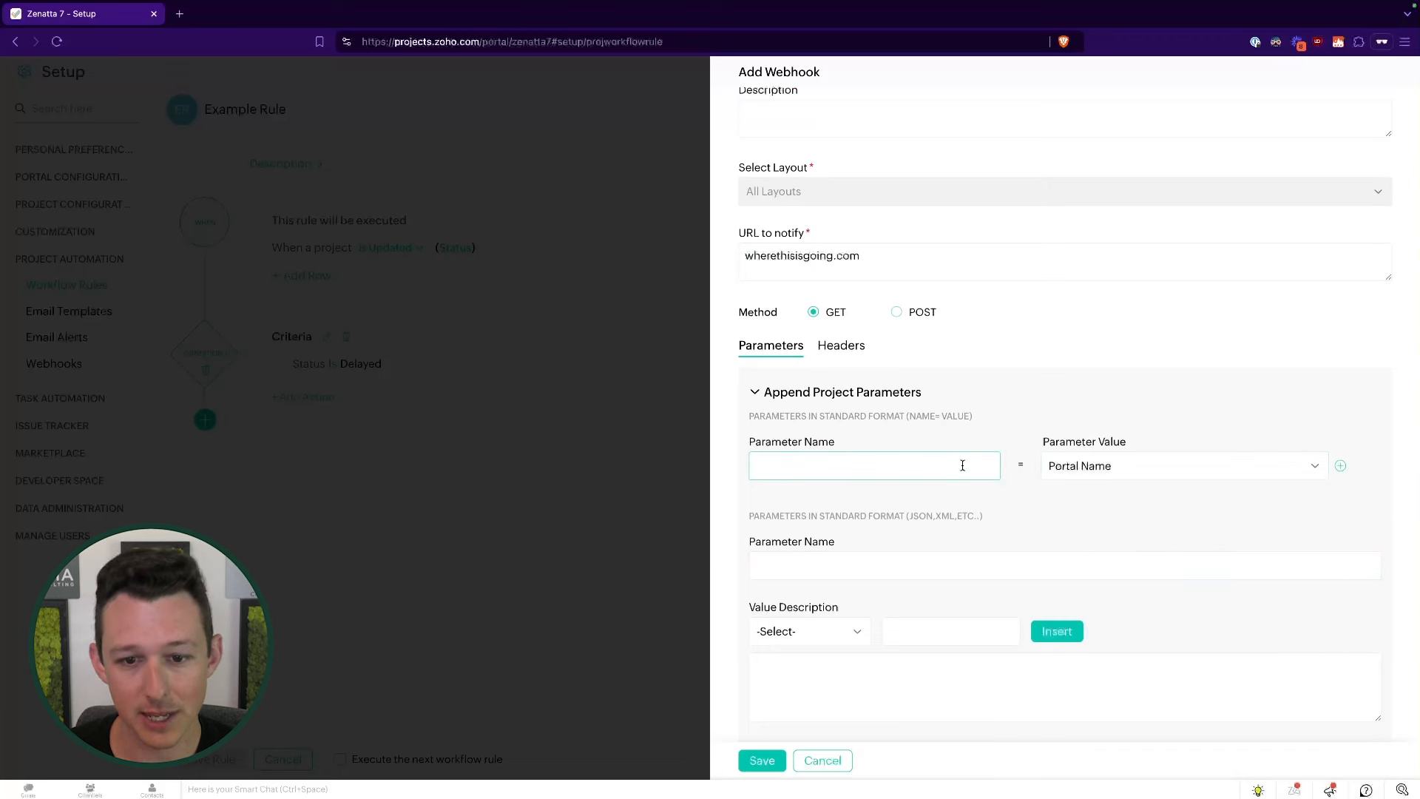
pyautogui.click(1340, 466)
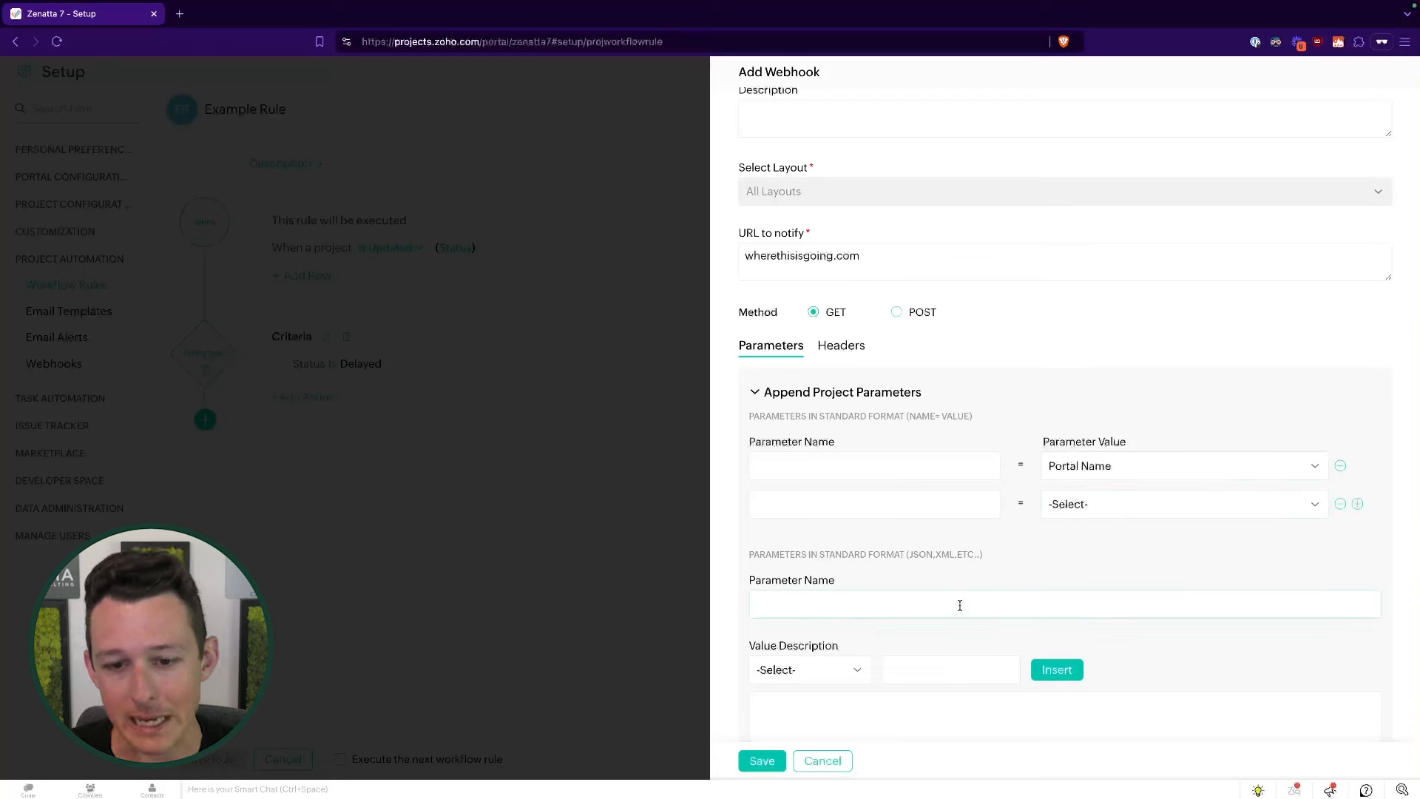
pyautogui.click(822, 761)
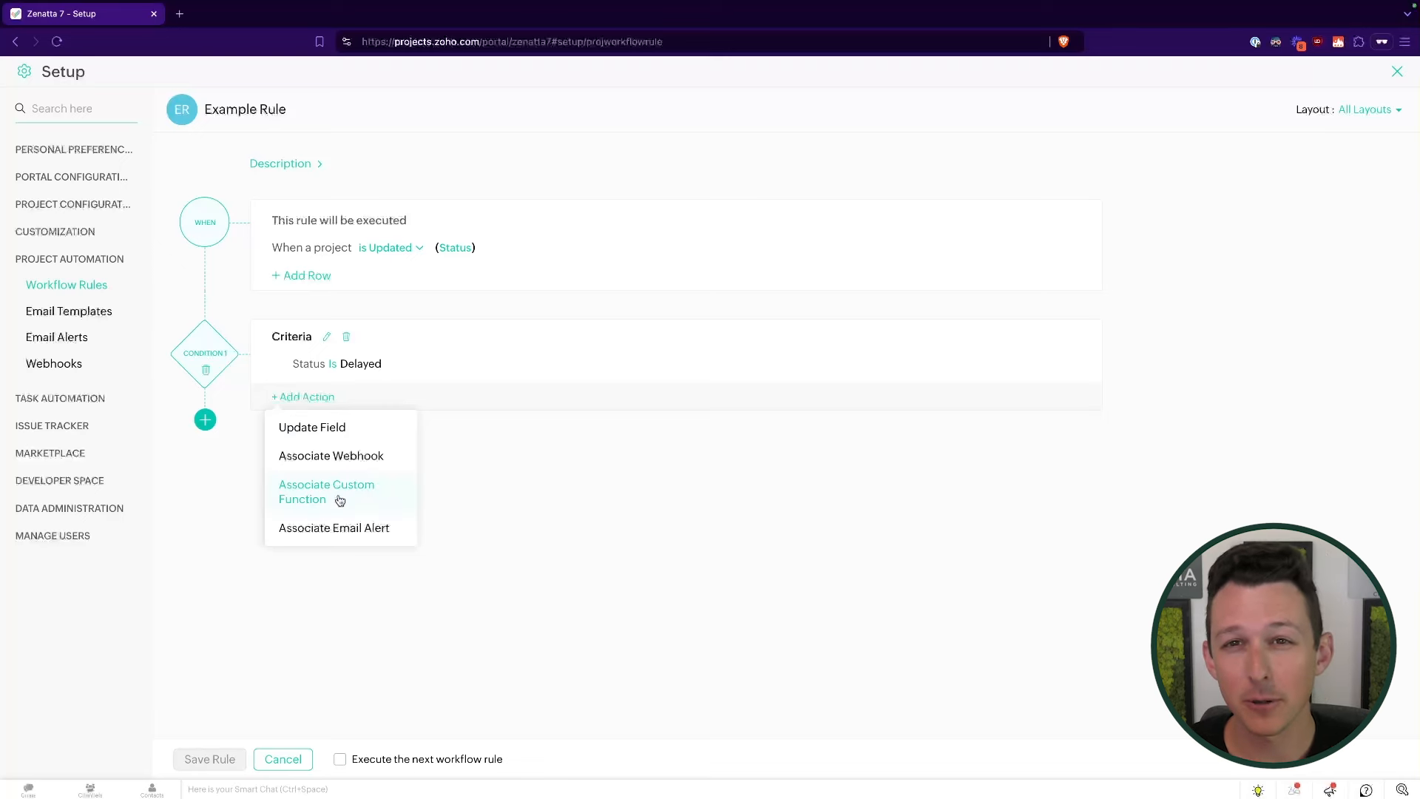
# - Dismiss the custom function action and choose Associate Email Alert as the rule's action
pyautogui.click(315, 496)
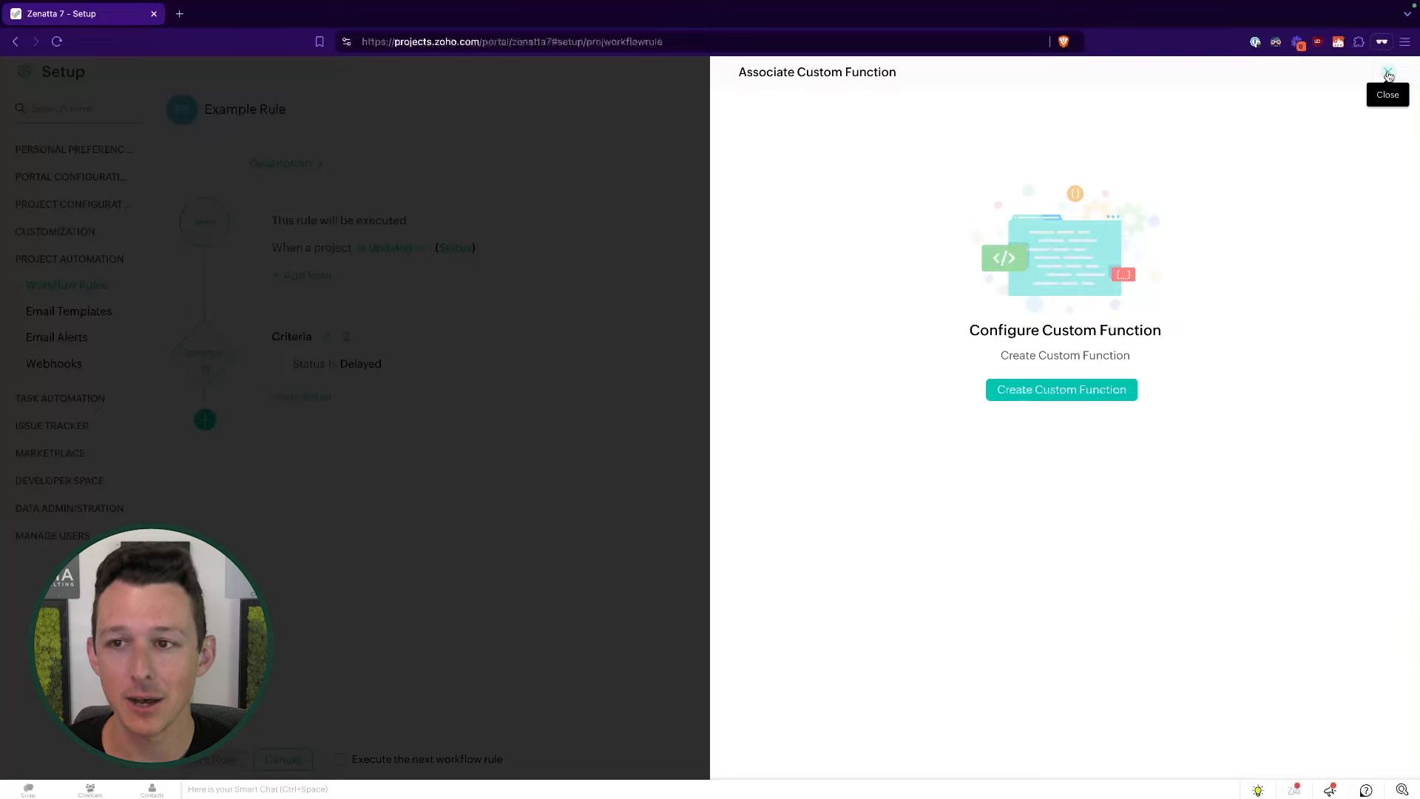
pyautogui.click(1388, 73)
pyautogui.click(304, 399)
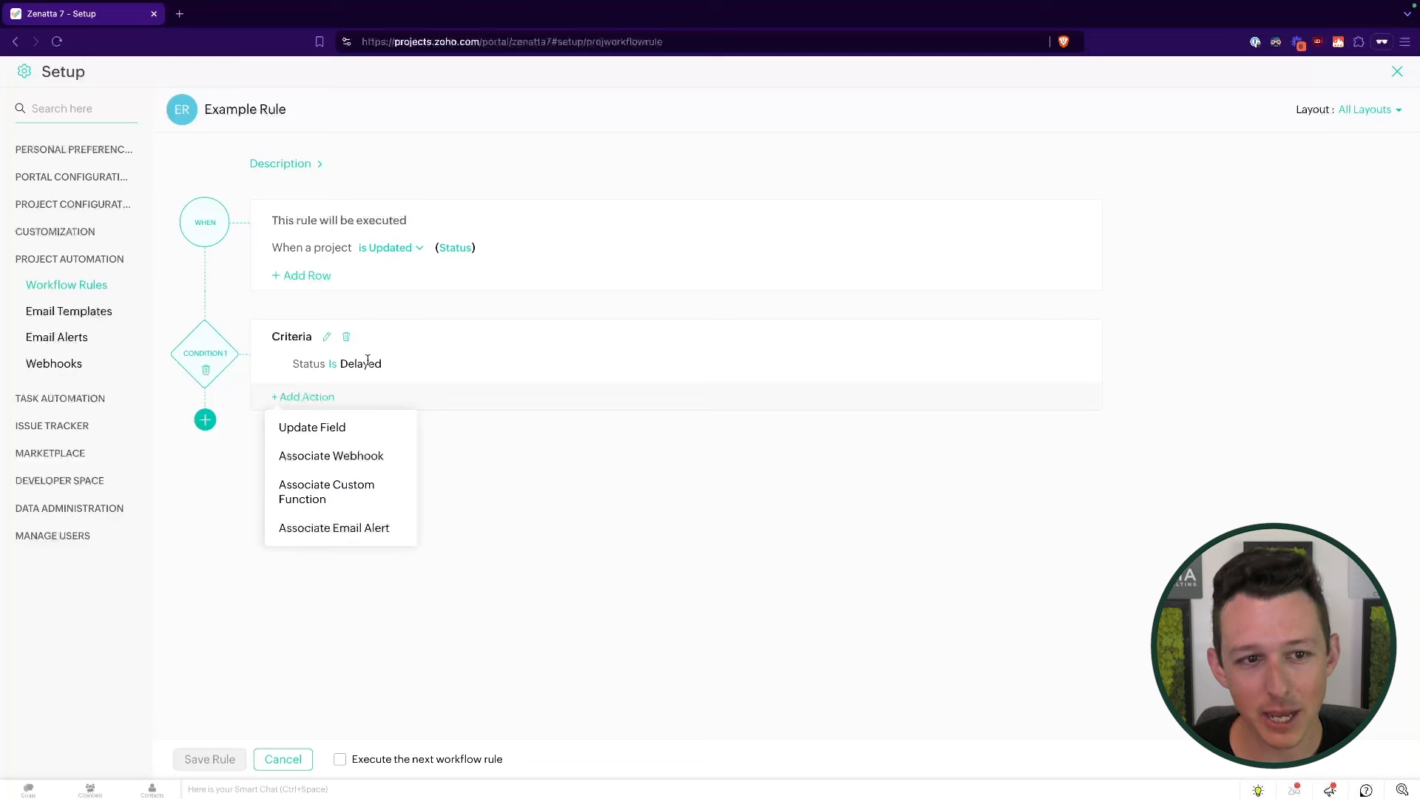
pyautogui.click(320, 531)
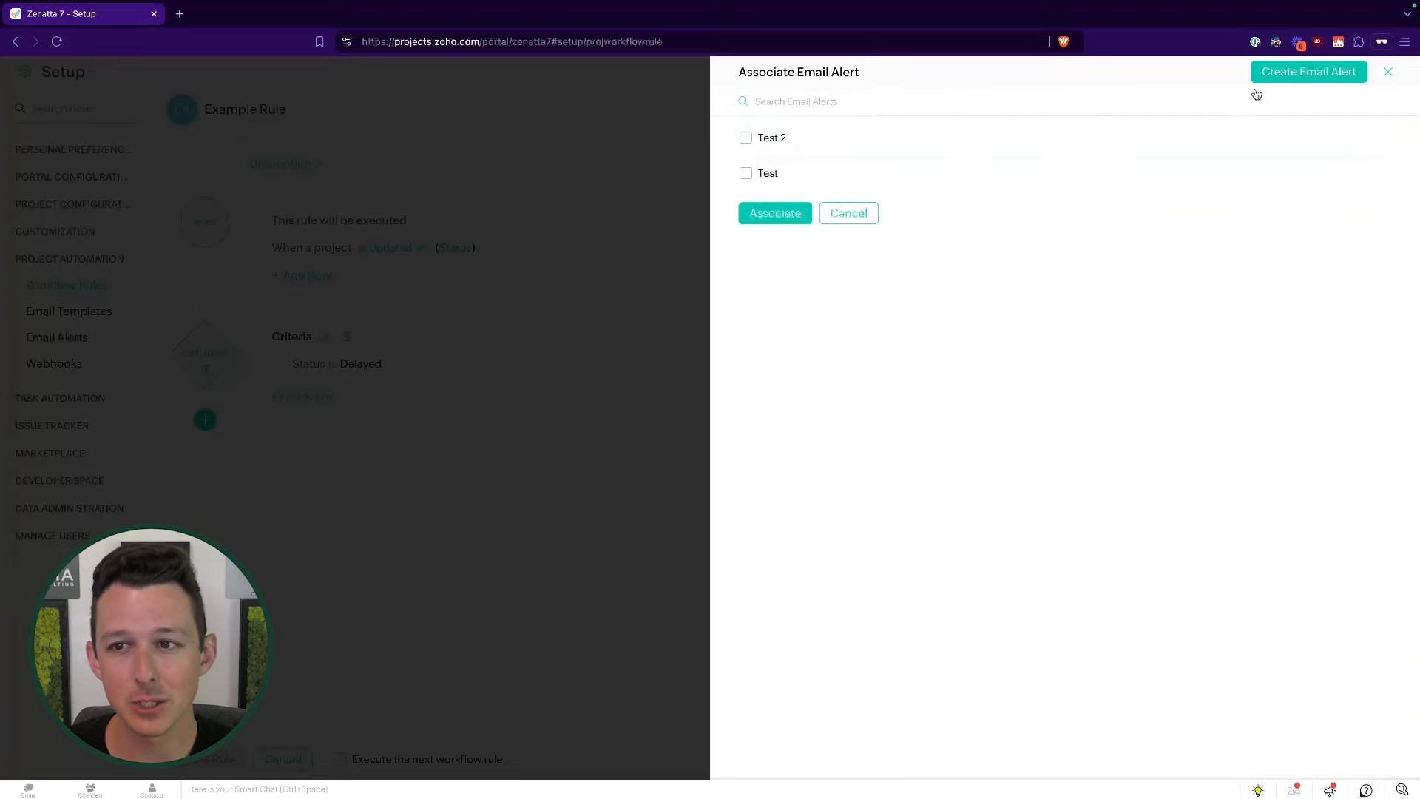
# - Create email alert 'Delayed Project Alert' using Default Email Template, notifying the Project Owner
pyautogui.click(1292, 71)
pyautogui.click(840, 130)
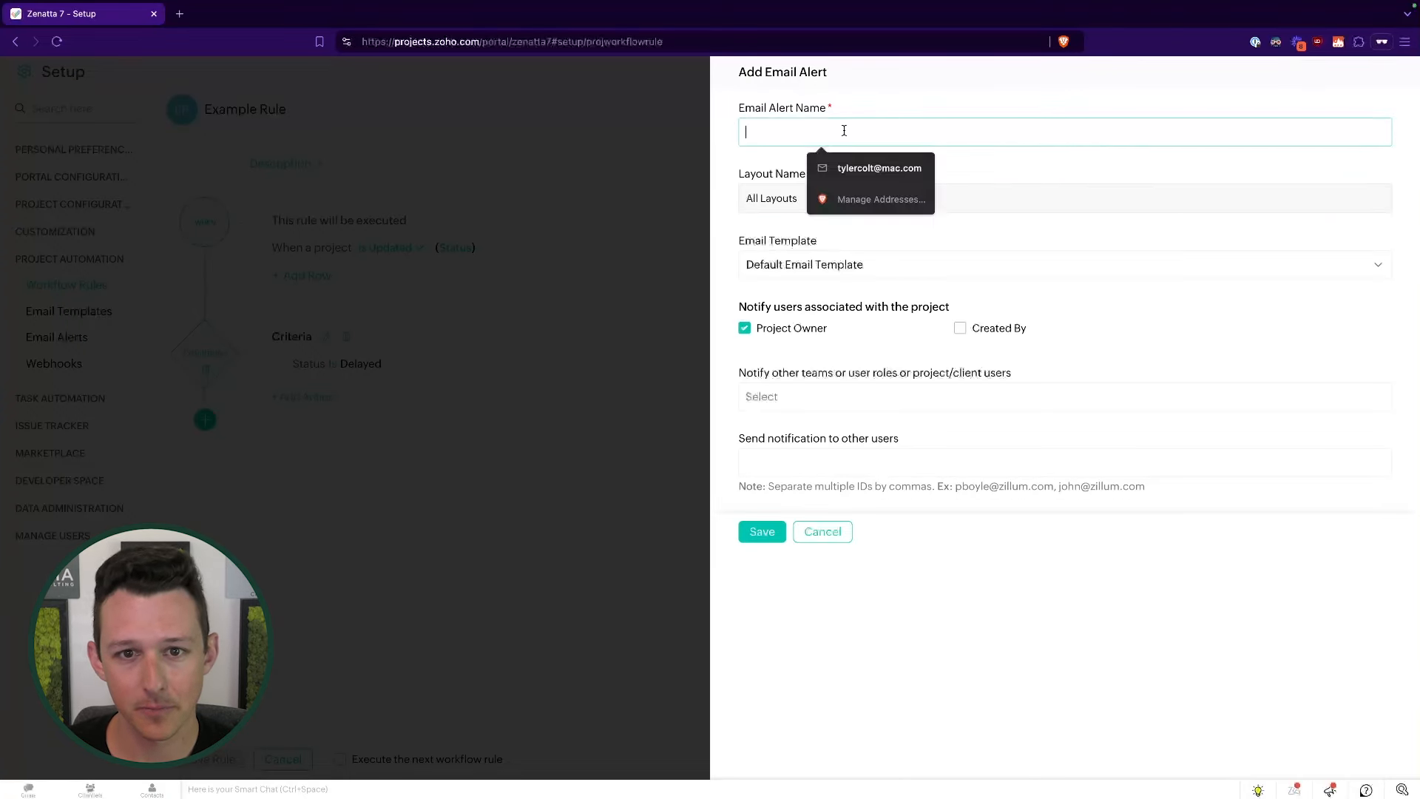
pyautogui.write('Delayed Project Alert')
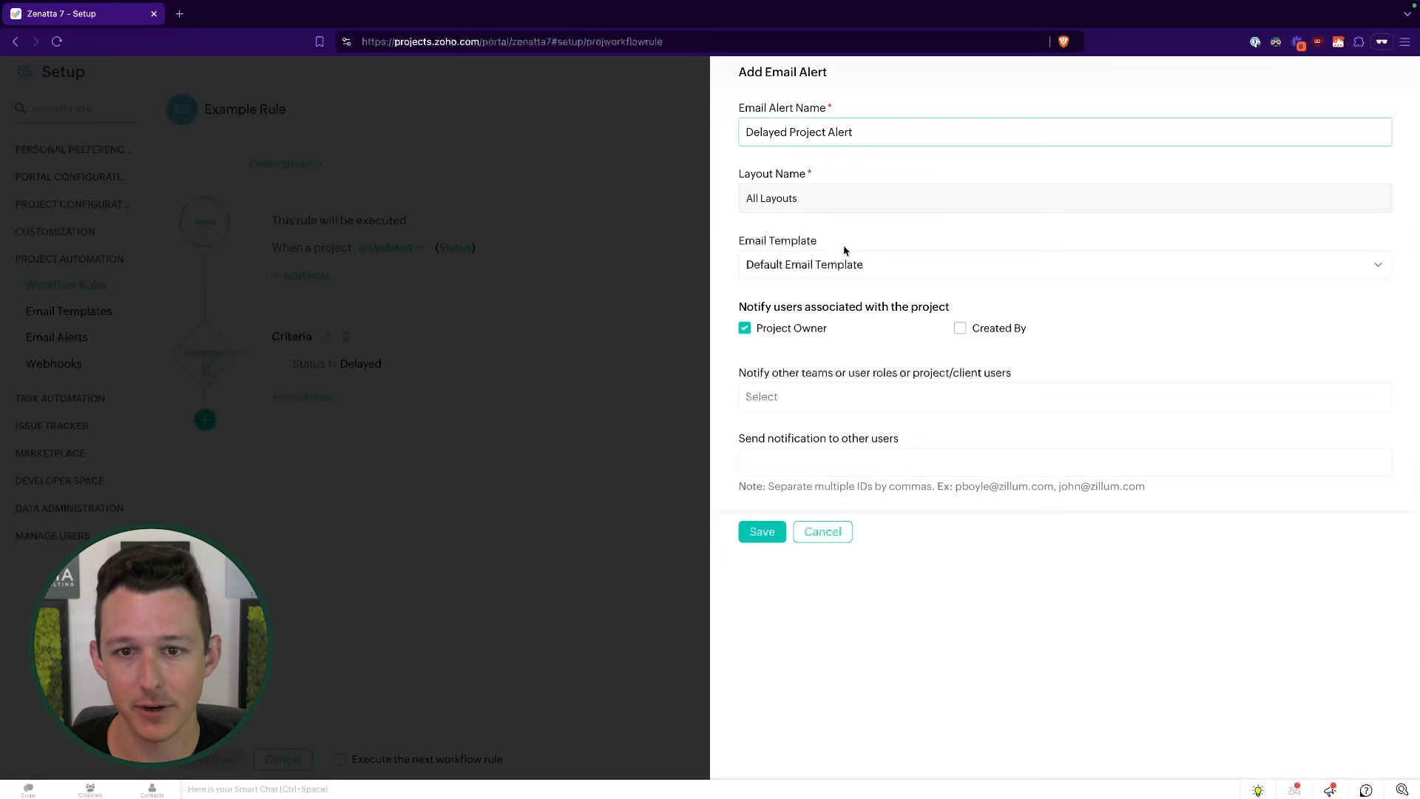
pyautogui.click(857, 264)
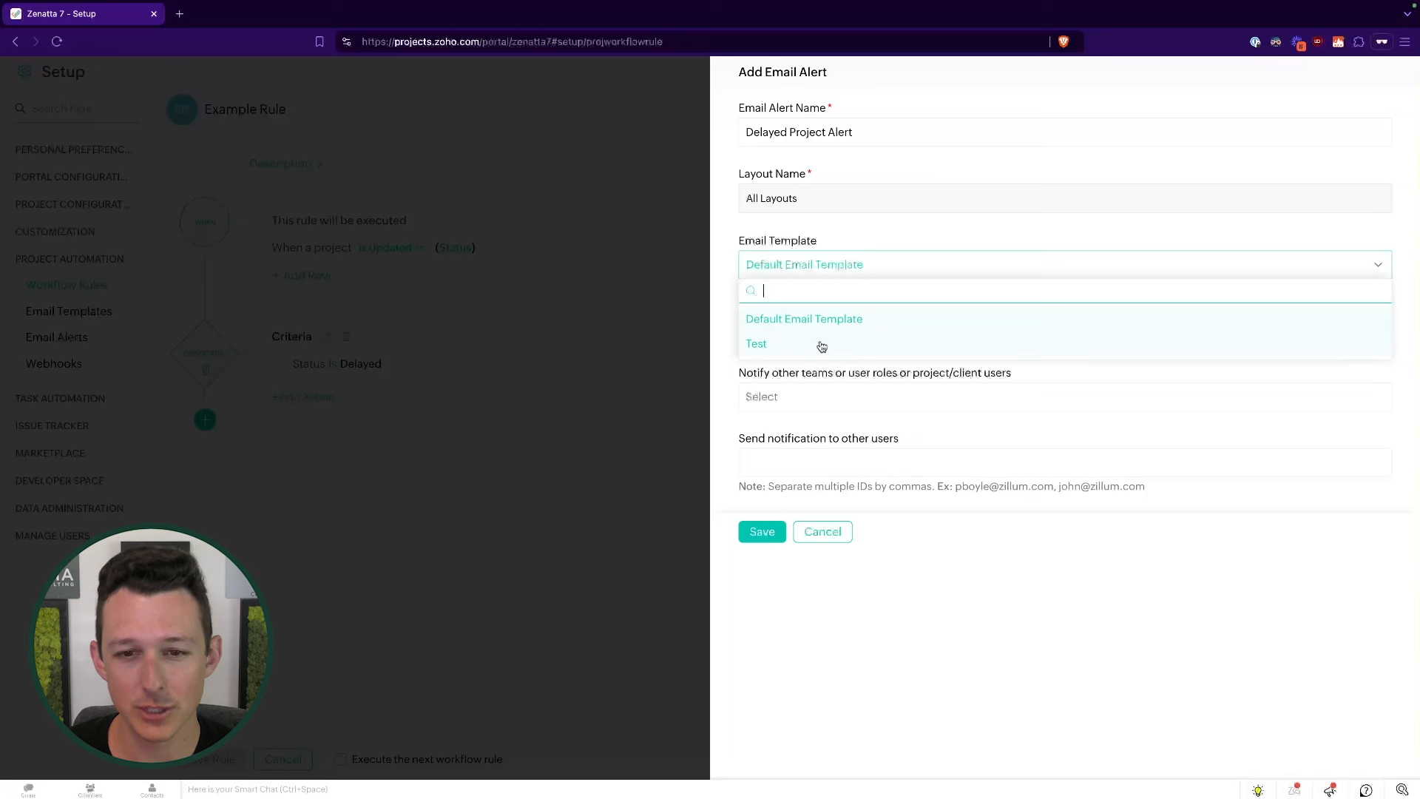
pyautogui.click(831, 320)
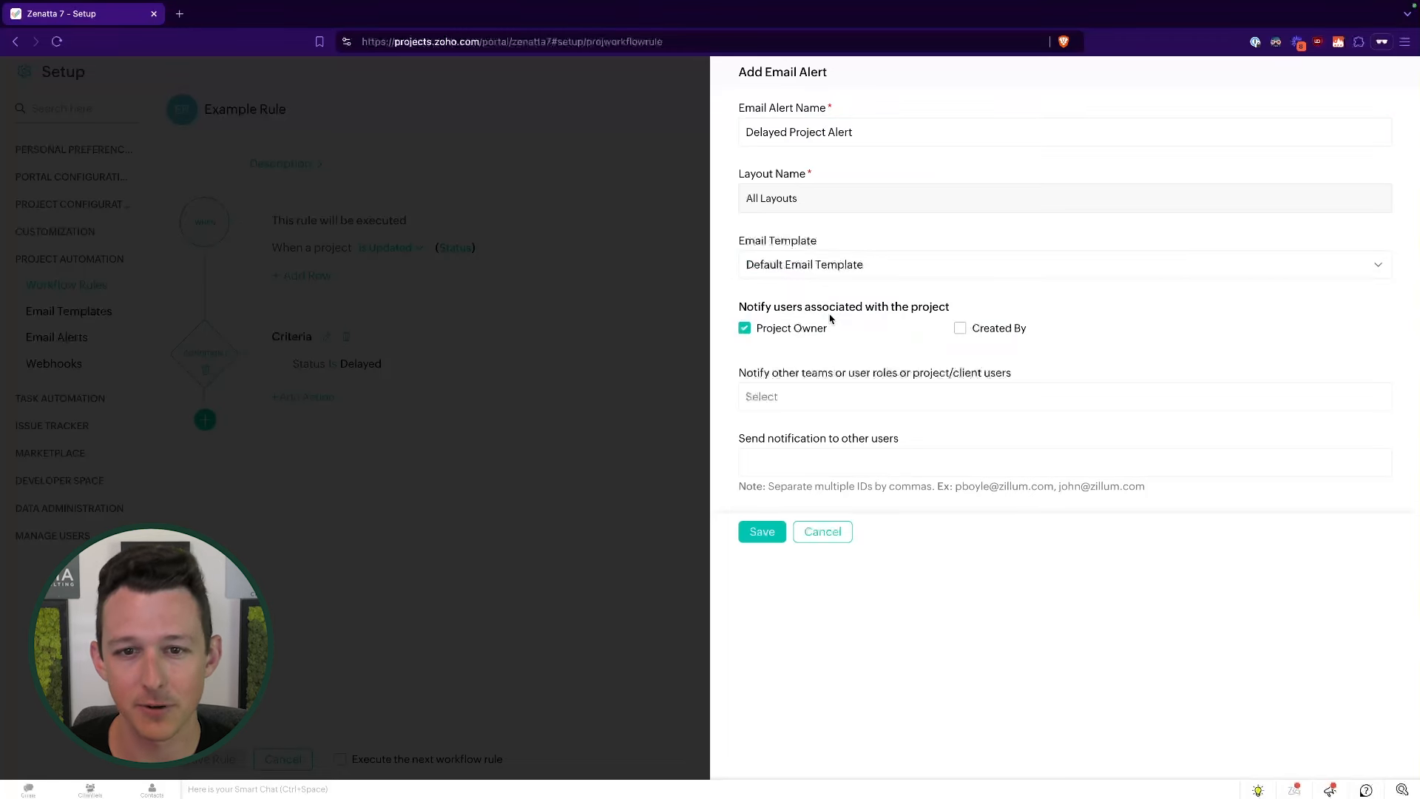
pyautogui.moveTo(742, 308); pyautogui.dragTo(956, 317)
pyautogui.click(856, 344)
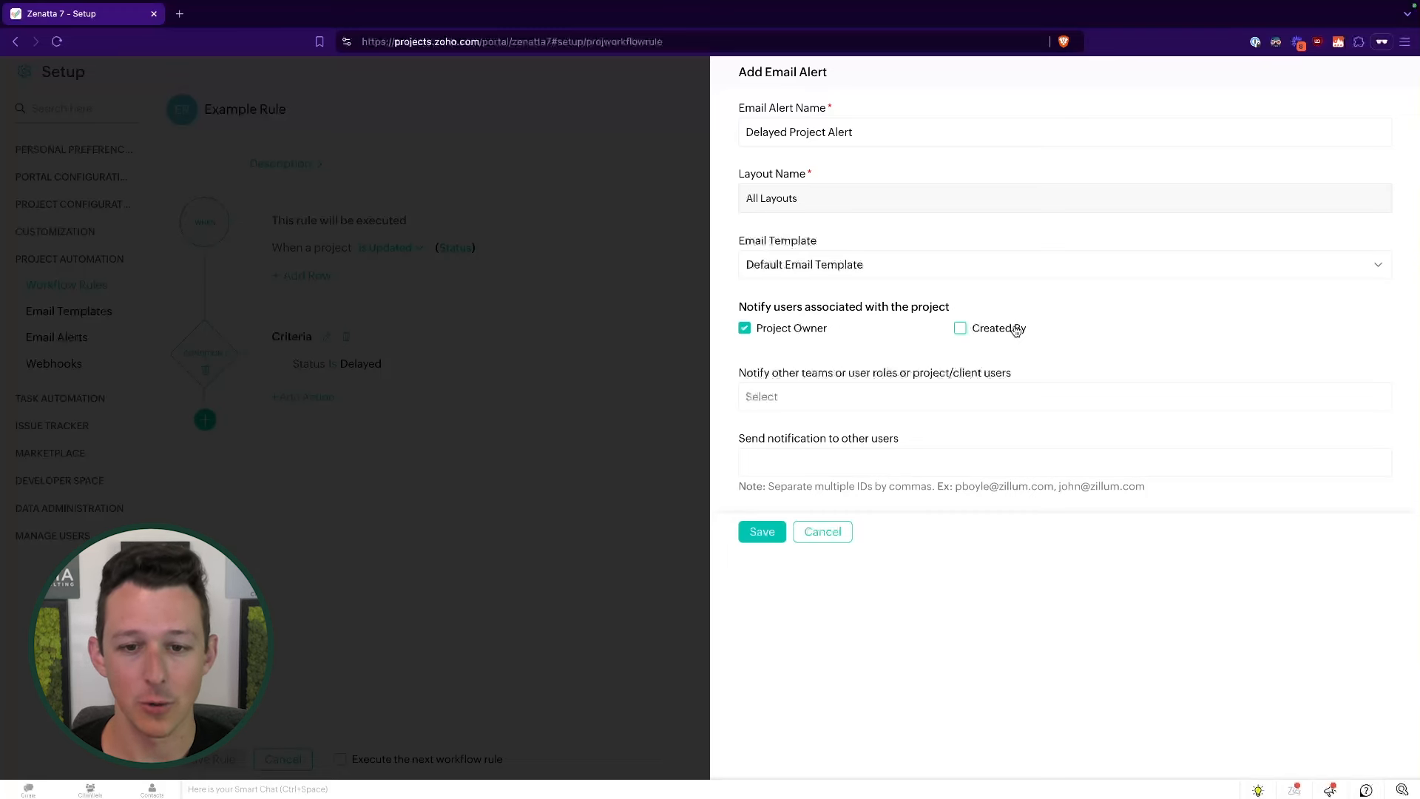
pyautogui.moveTo(739, 373); pyautogui.dragTo(1007, 378)
# - Add the Manager role to the alert's notified teams or user roles
pyautogui.click(834, 398)
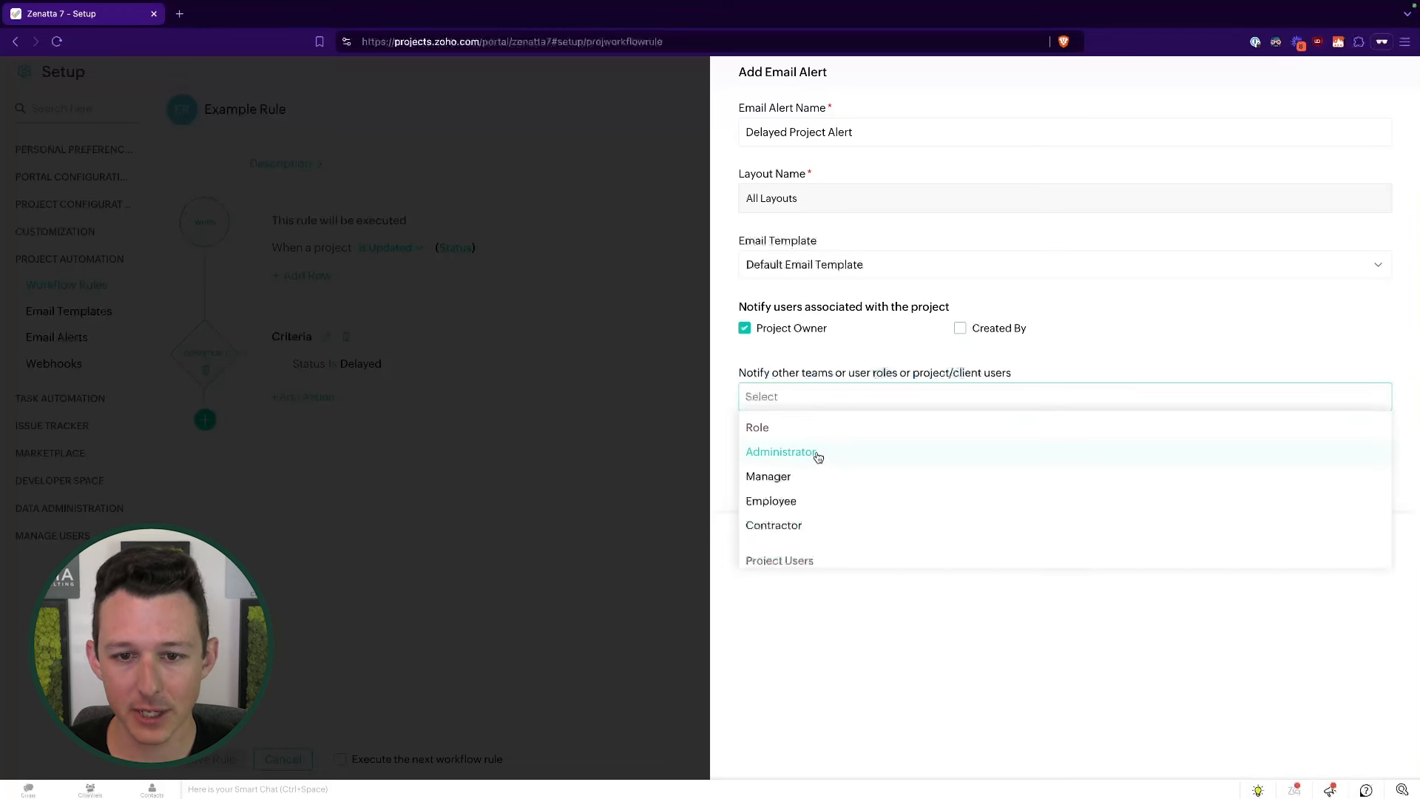
pyautogui.scroll(-1, 816, 461)
pyautogui.scroll(1, 817, 462)
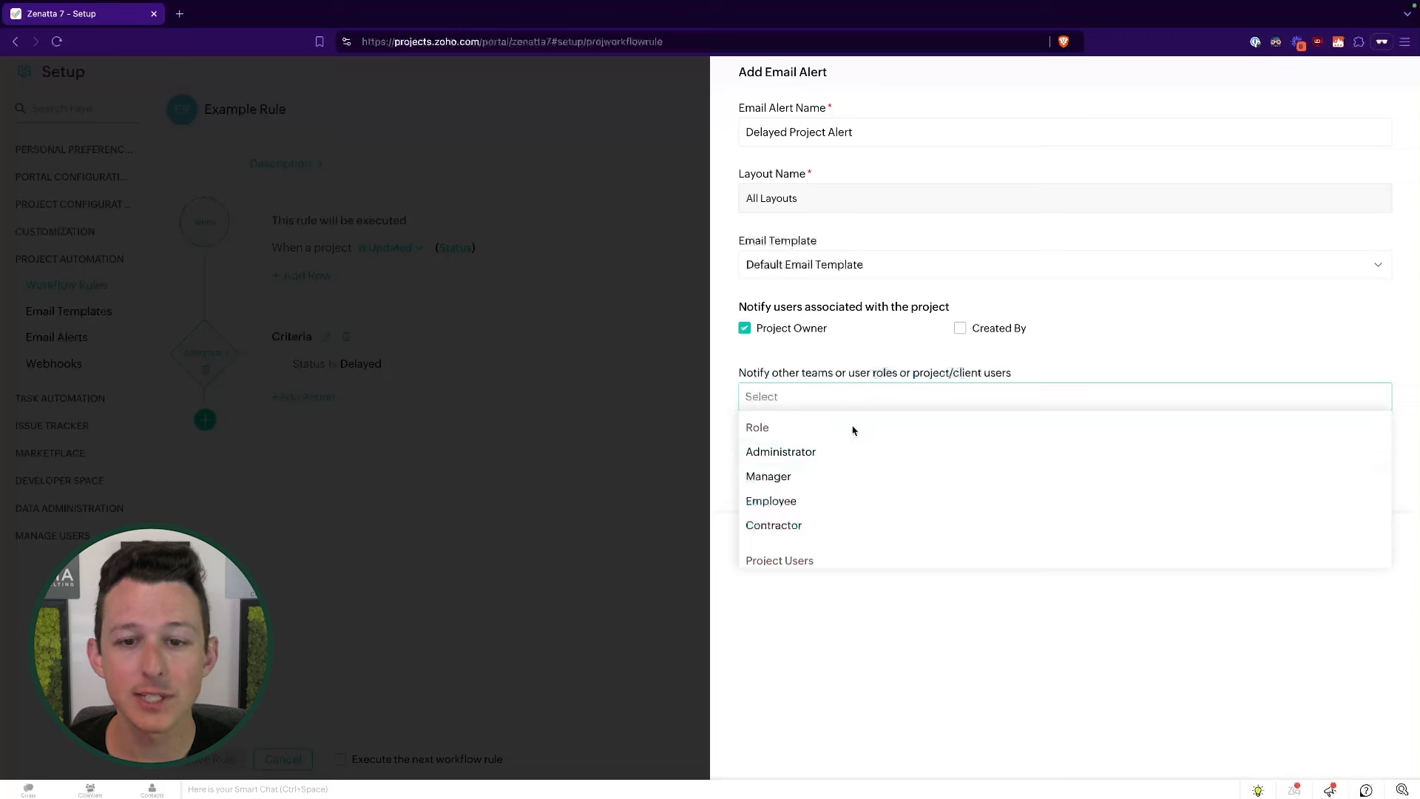
pyautogui.click(828, 479)
pyautogui.click(1118, 333)
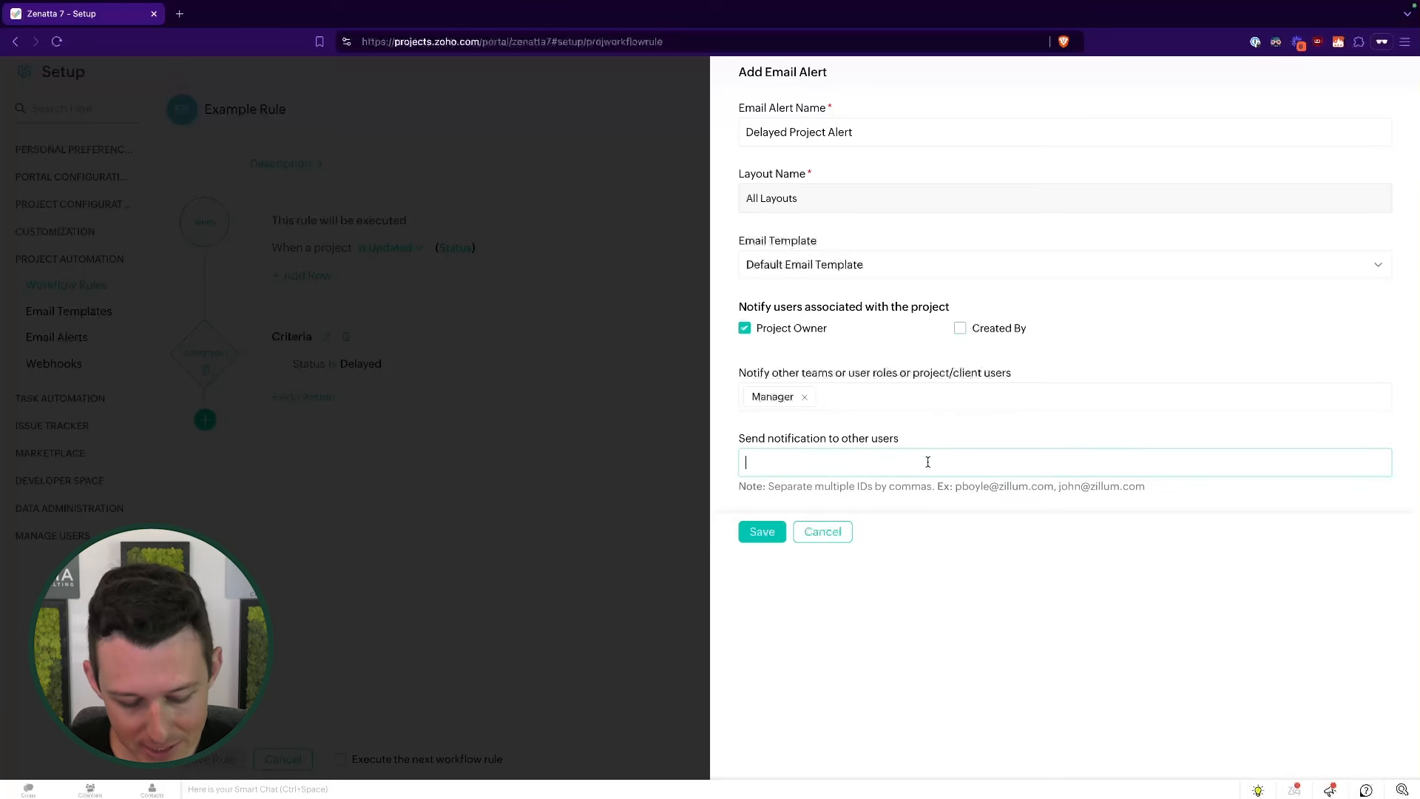
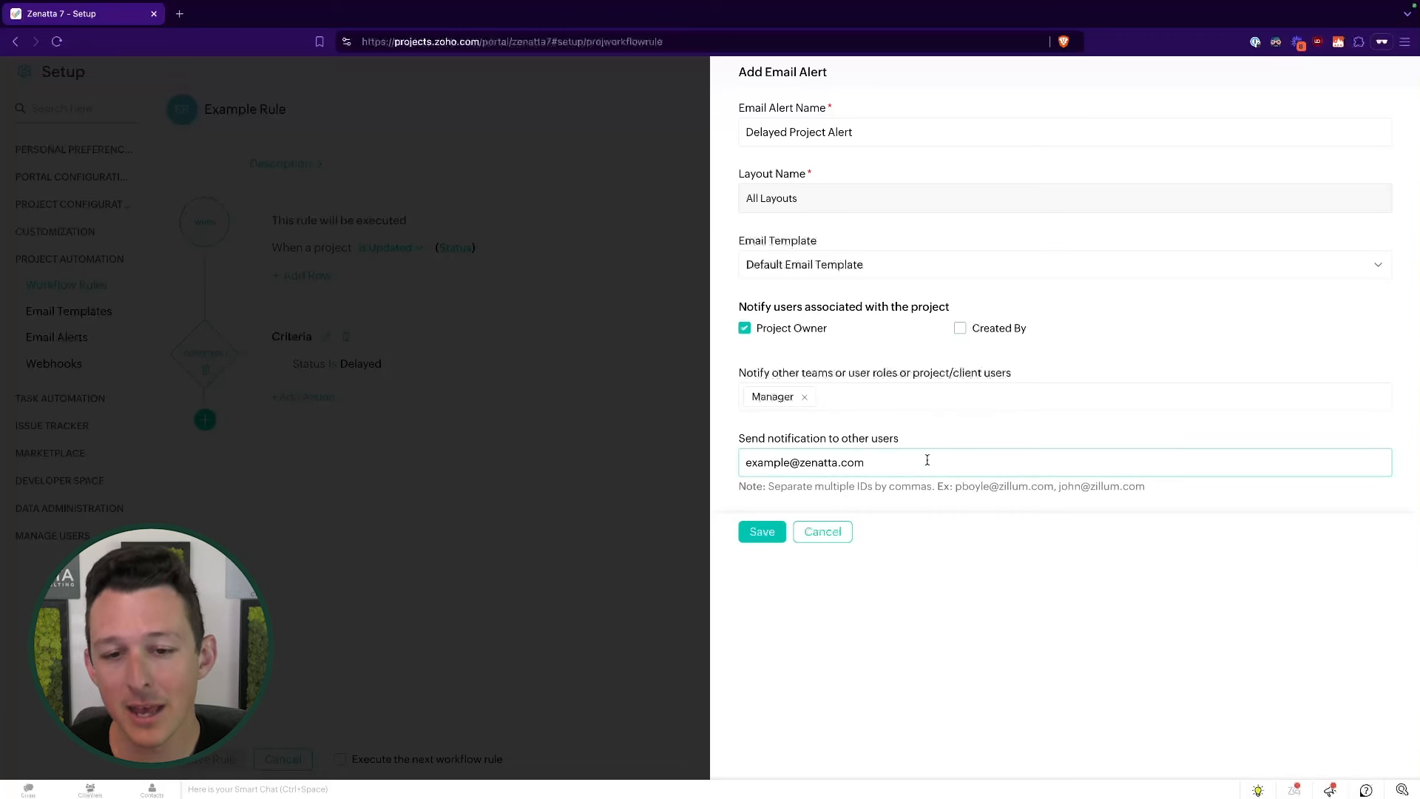
# - Clear the extra recipient email address and save Delayed Project Alert
pyautogui.moveTo(926, 466); pyautogui.dragTo(722, 466)
pyautogui.click(808, 438)
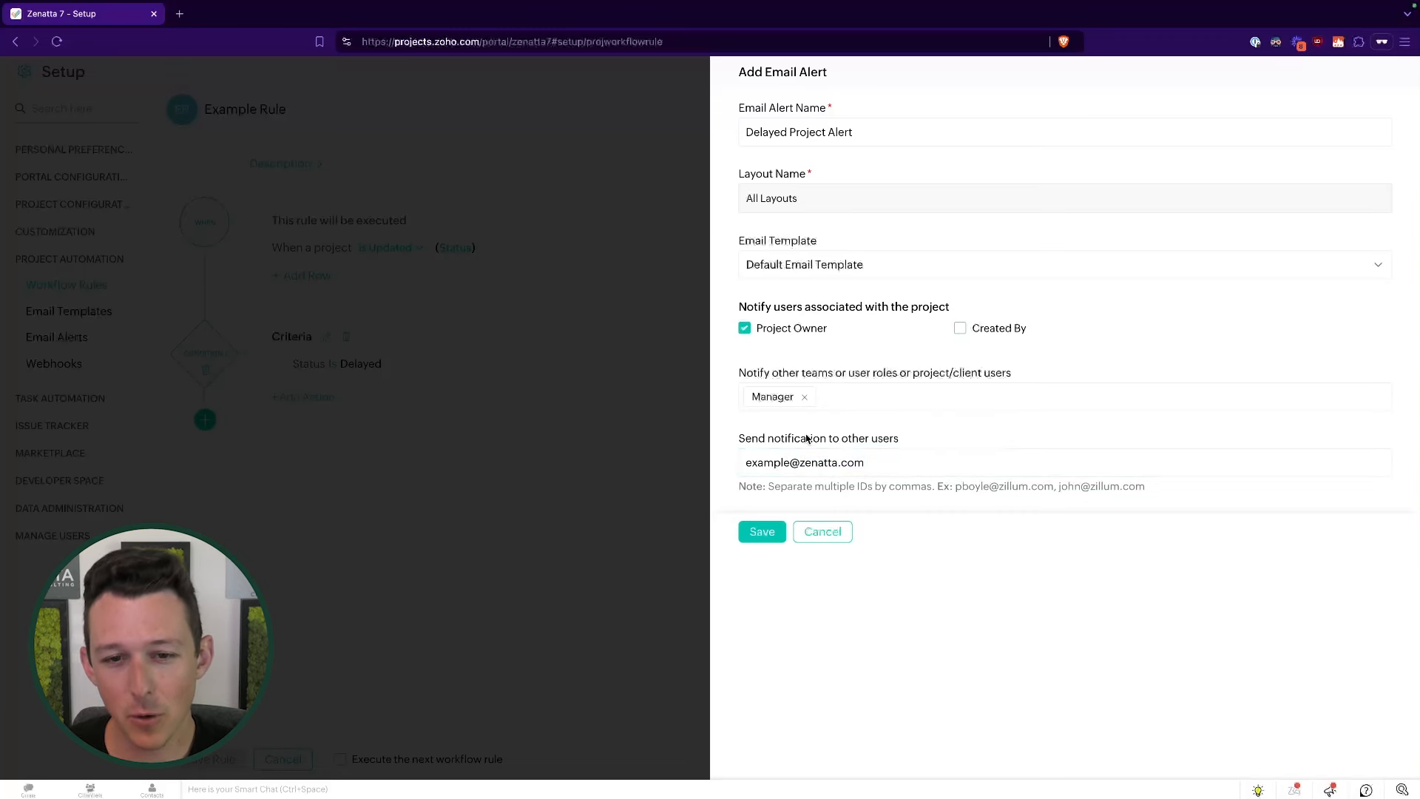
pyautogui.click(876, 458)
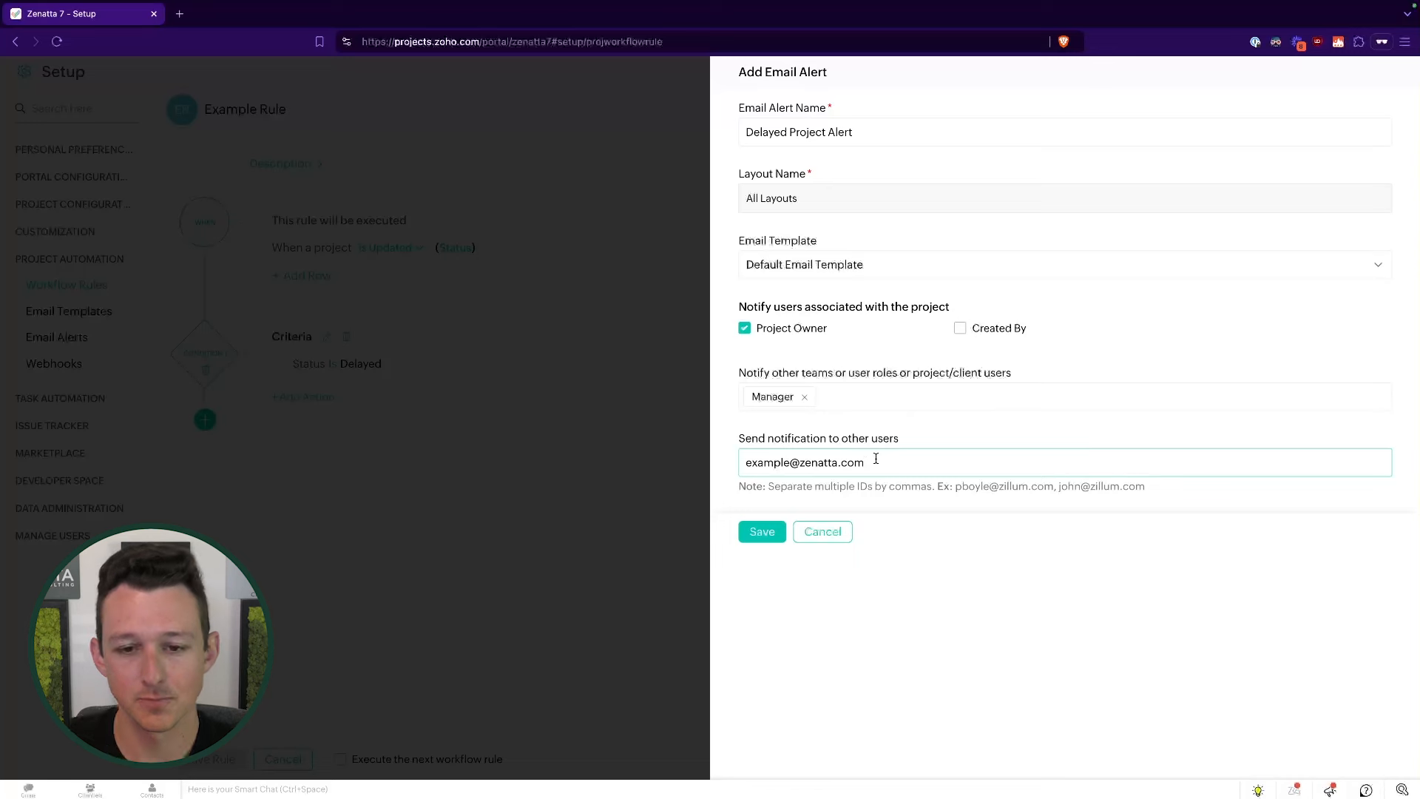
pyautogui.press('BackSpace')
pyautogui.press('BackSpace')
pyautogui.press('BackSpace')
pyautogui.press('BackSpace')
pyautogui.press('BackSpace')
pyautogui.press('BackSpace')
pyautogui.press('BackSpace')
pyautogui.press('BackSpace')
pyautogui.press('BackSpace')
pyautogui.press('BackSpace')
pyautogui.press('BackSpace')
pyautogui.press('BackSpace')
pyautogui.press('BackSpace')
pyautogui.press('BackSpace')
pyautogui.press('BackSpace')
pyautogui.press('BackSpace')
pyautogui.press('BackSpace')
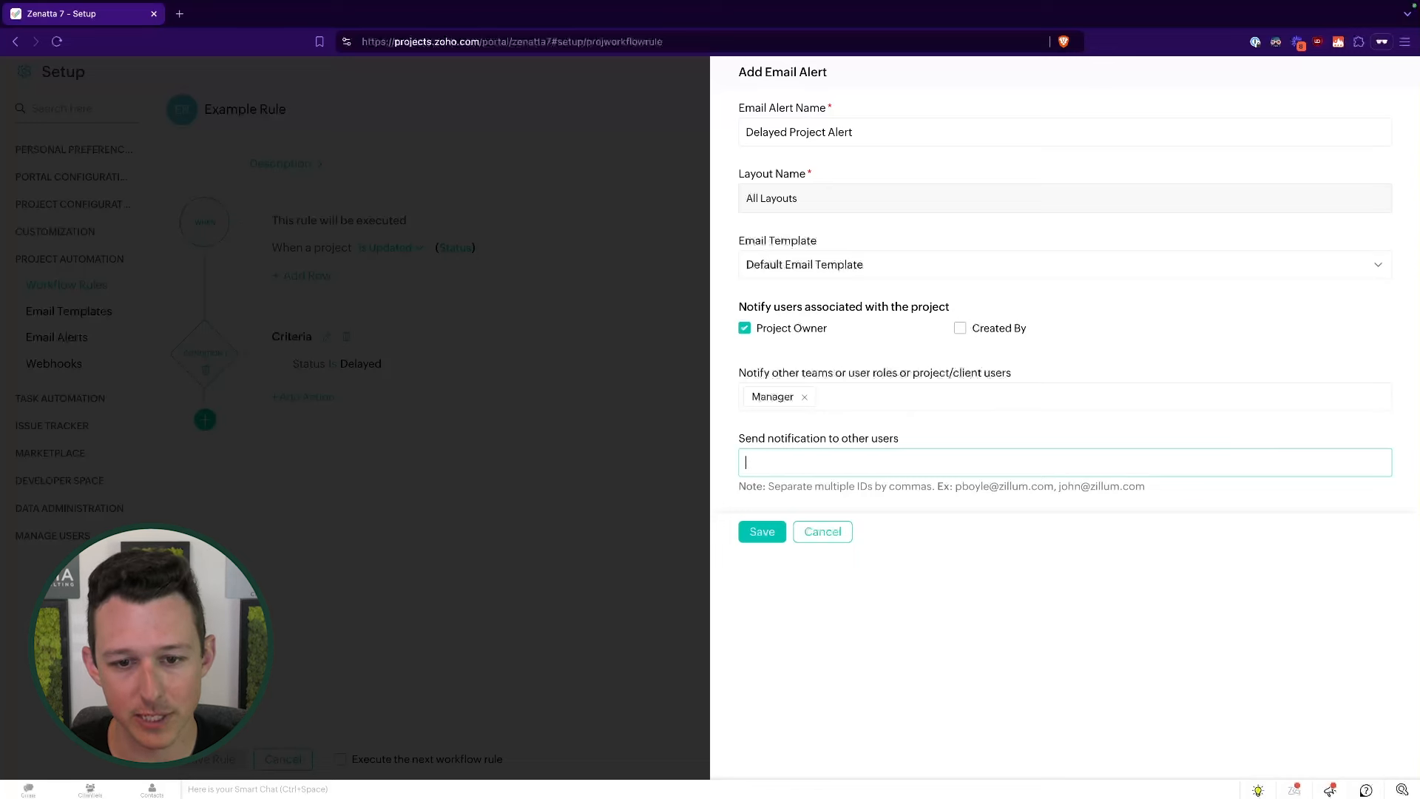
pyautogui.click(780, 531)
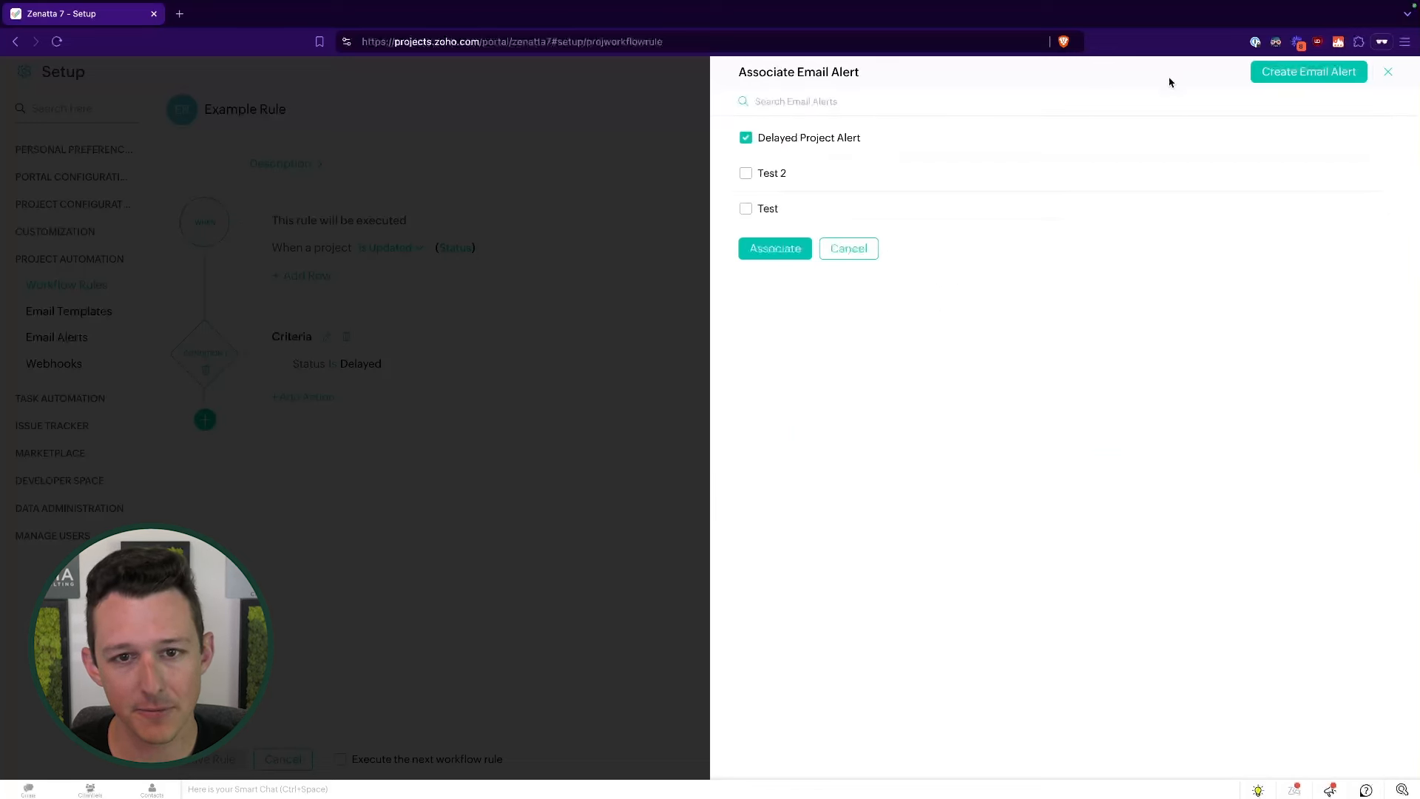
# - Associate Delayed Project Alert with Example Rule, save and apply the rule, then view Email Templates
pyautogui.click(789, 247)
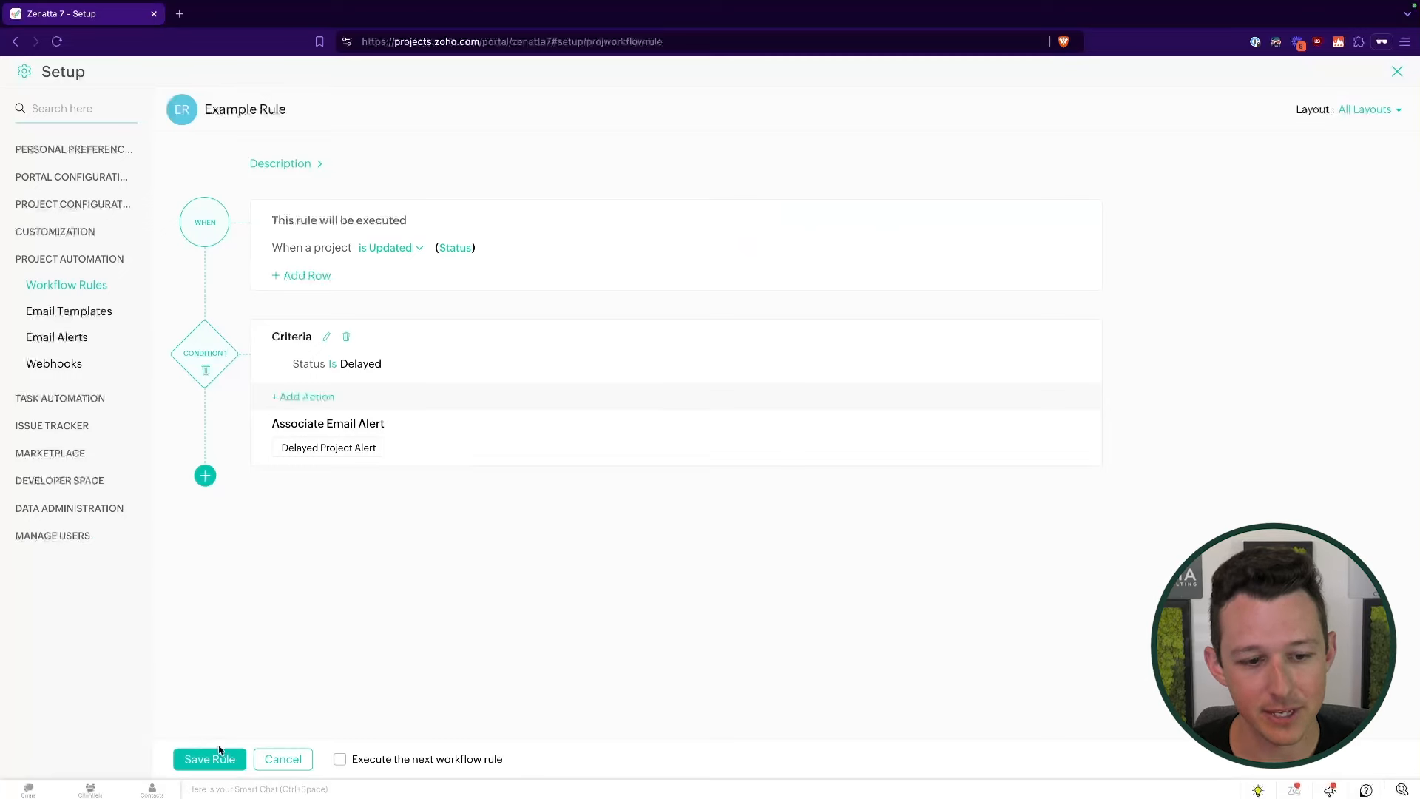
pyautogui.click(220, 760)
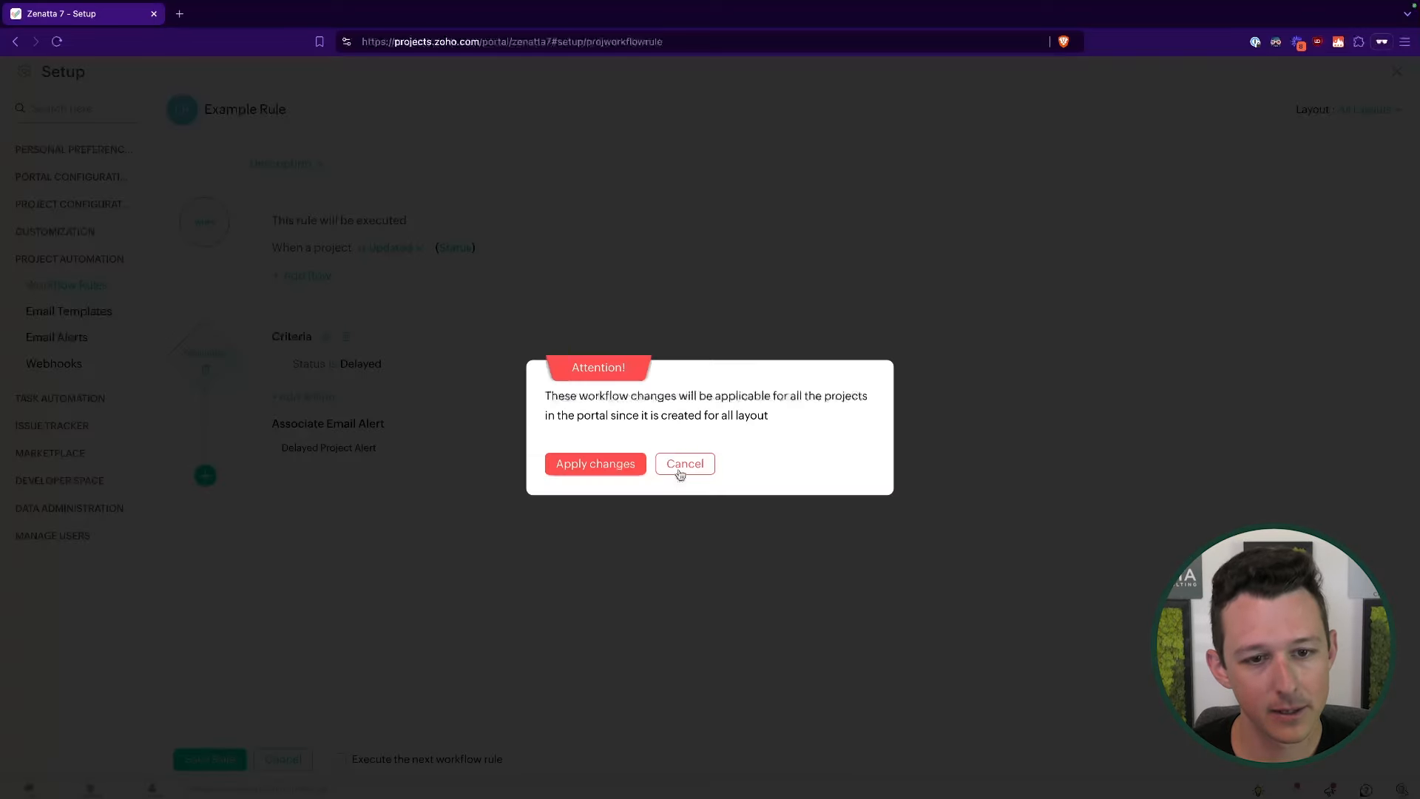
pyautogui.click(594, 472)
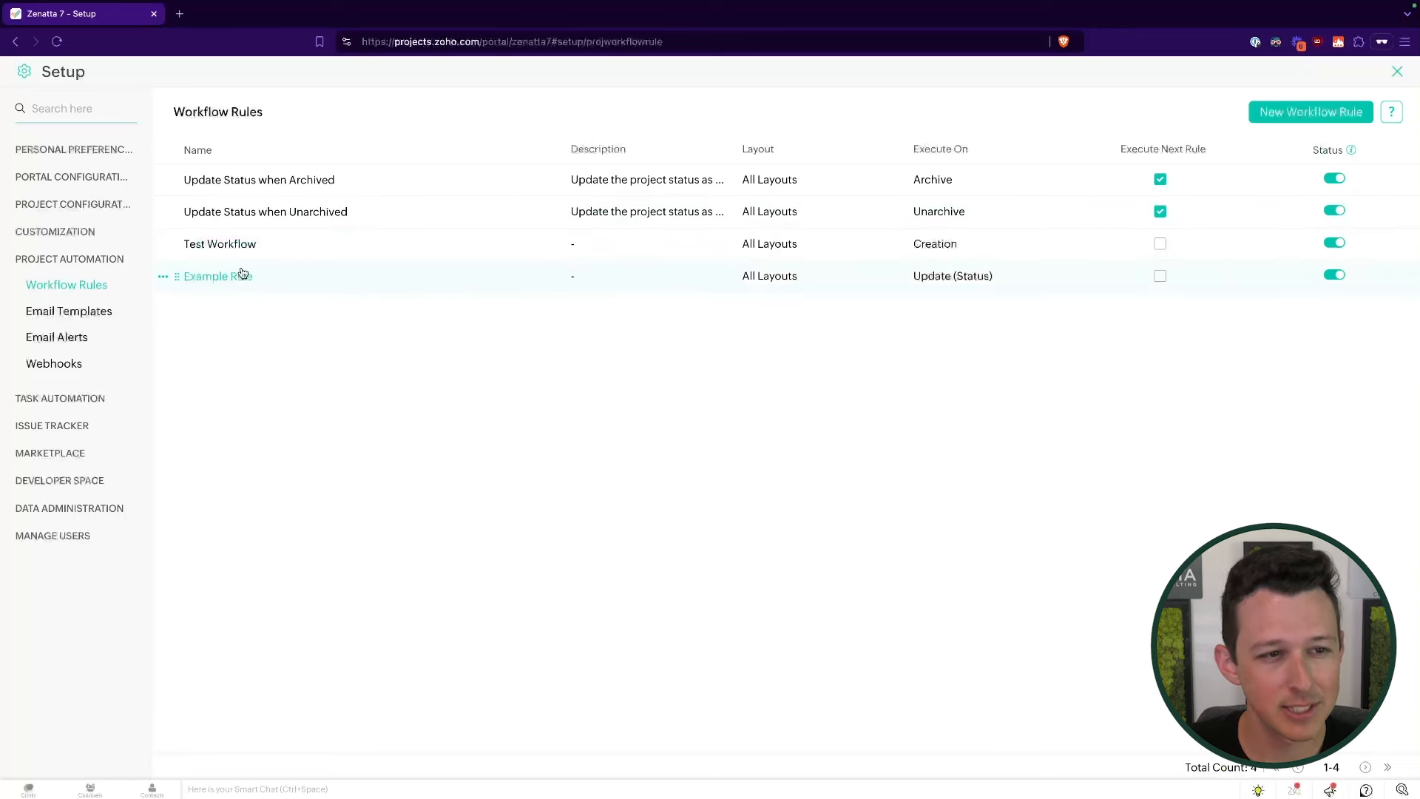
pyautogui.click(68, 313)
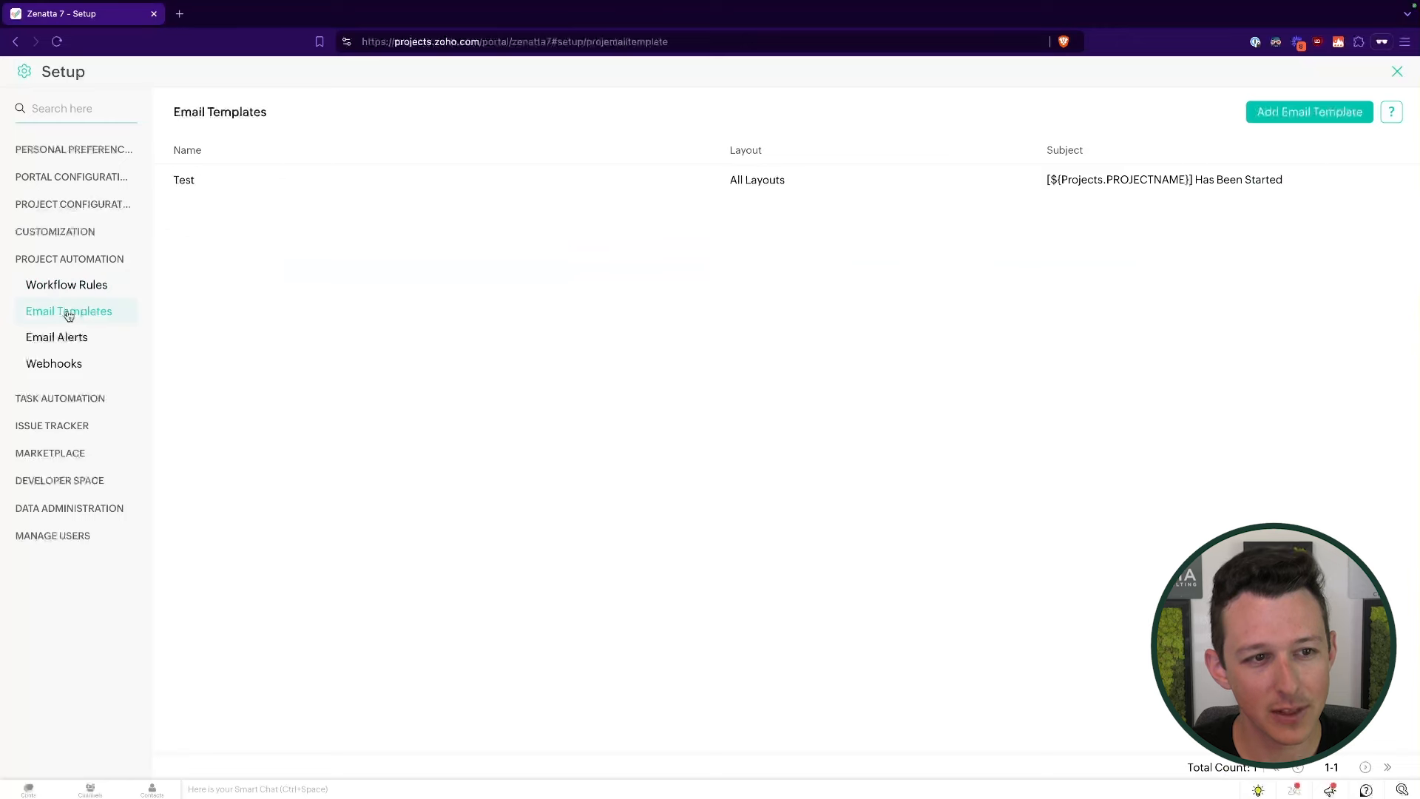
# - Start a blank email template and browse the subject's Custom and Default Fields placeholders
pyautogui.click(1300, 115)
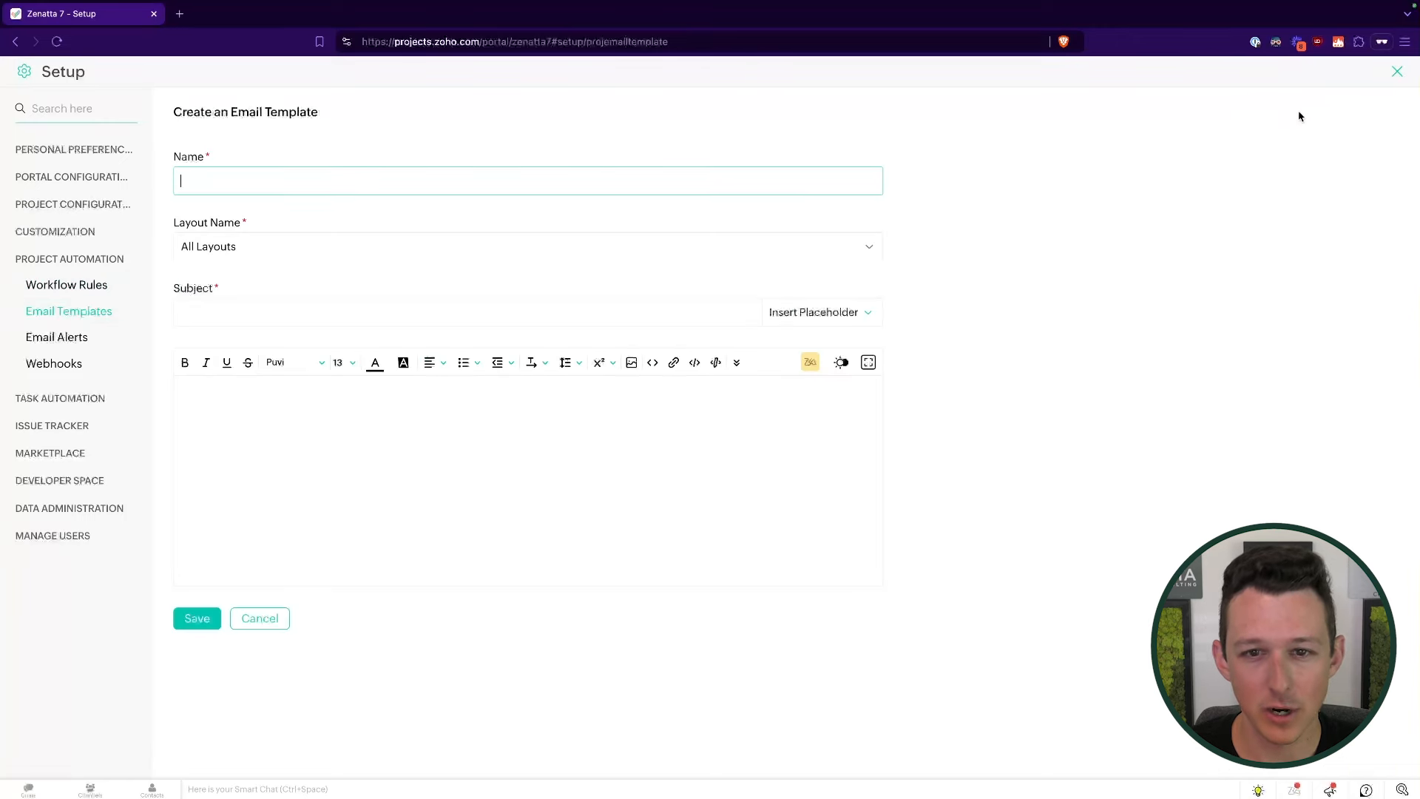
pyautogui.click(471, 440)
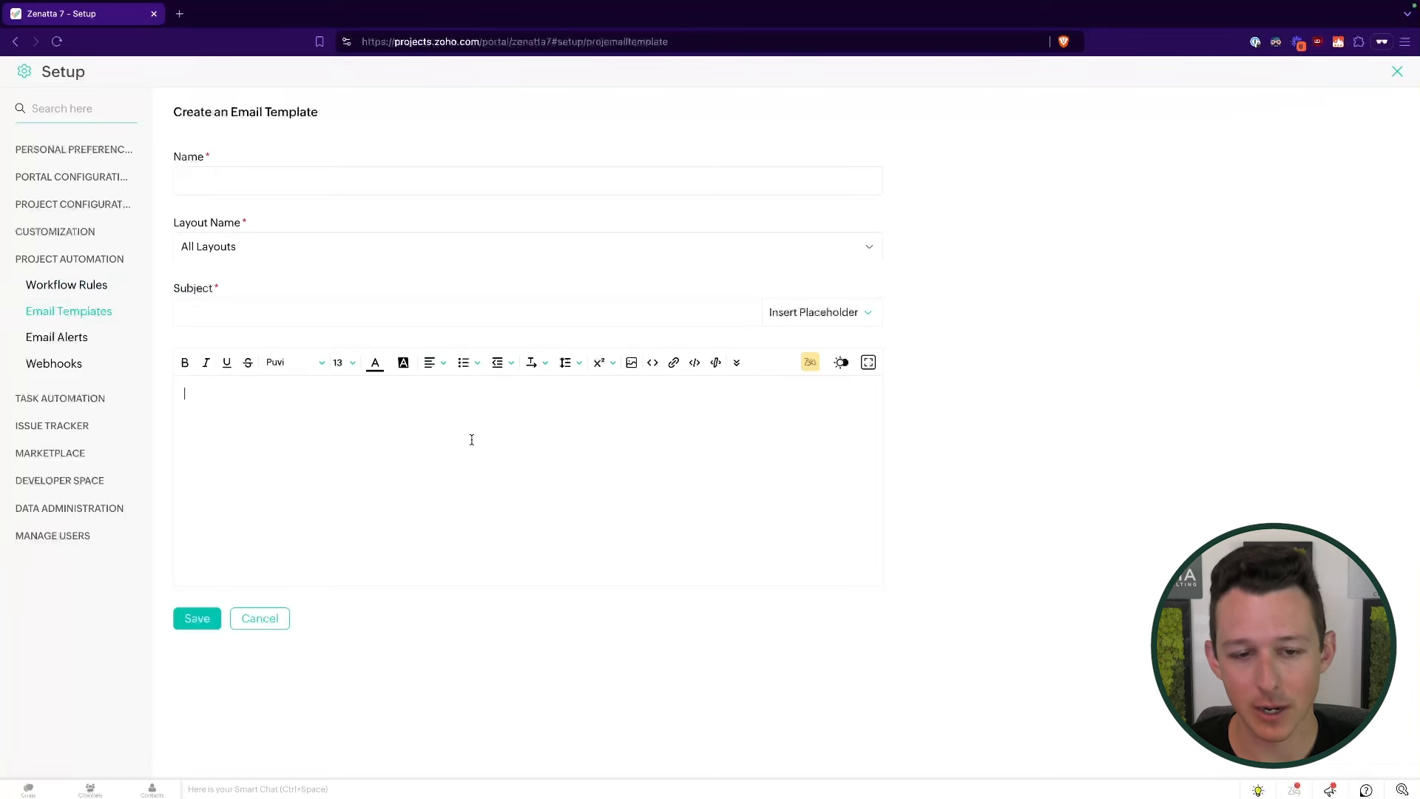
pyautogui.click(822, 310)
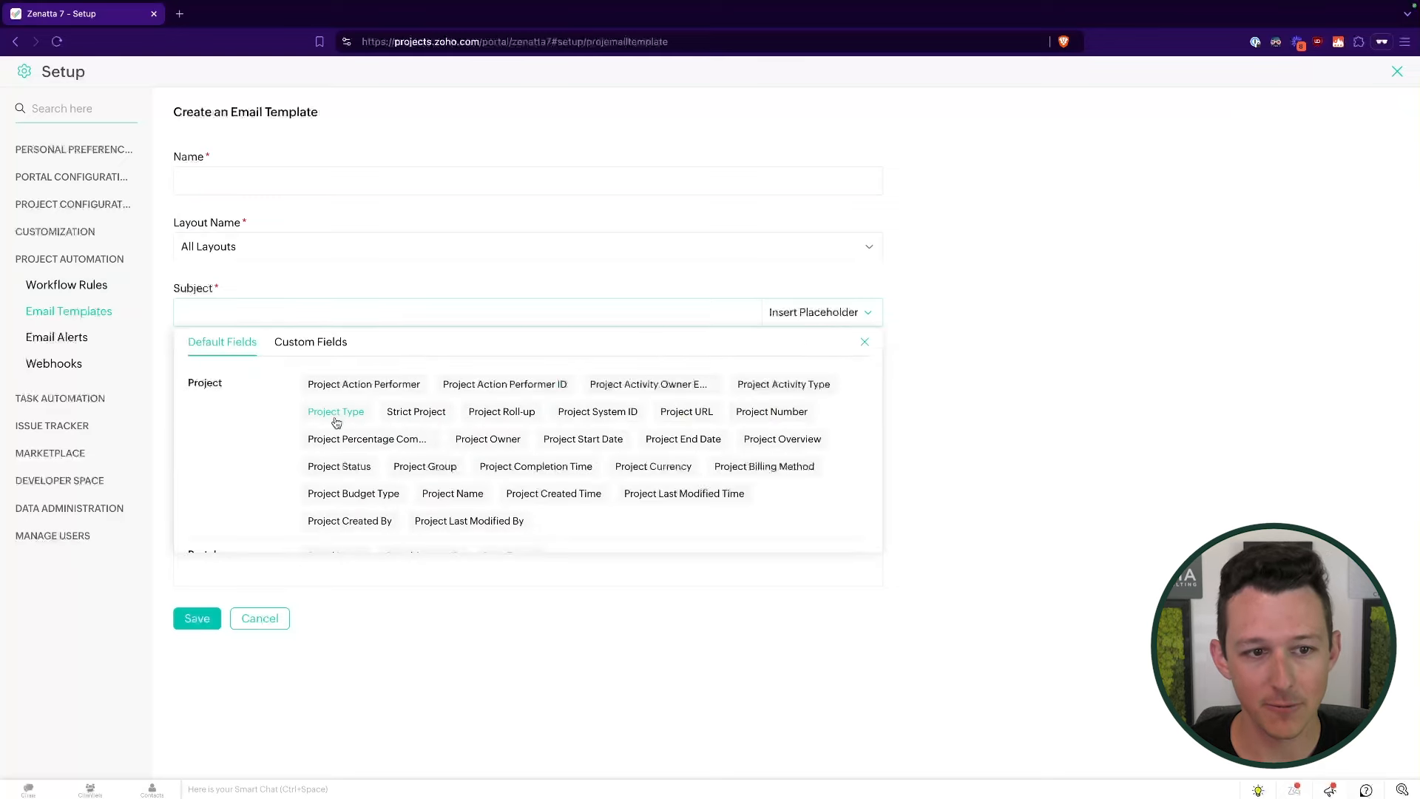
pyautogui.click(319, 344)
pyautogui.click(222, 342)
pyautogui.scroll(-1, 488, 437)
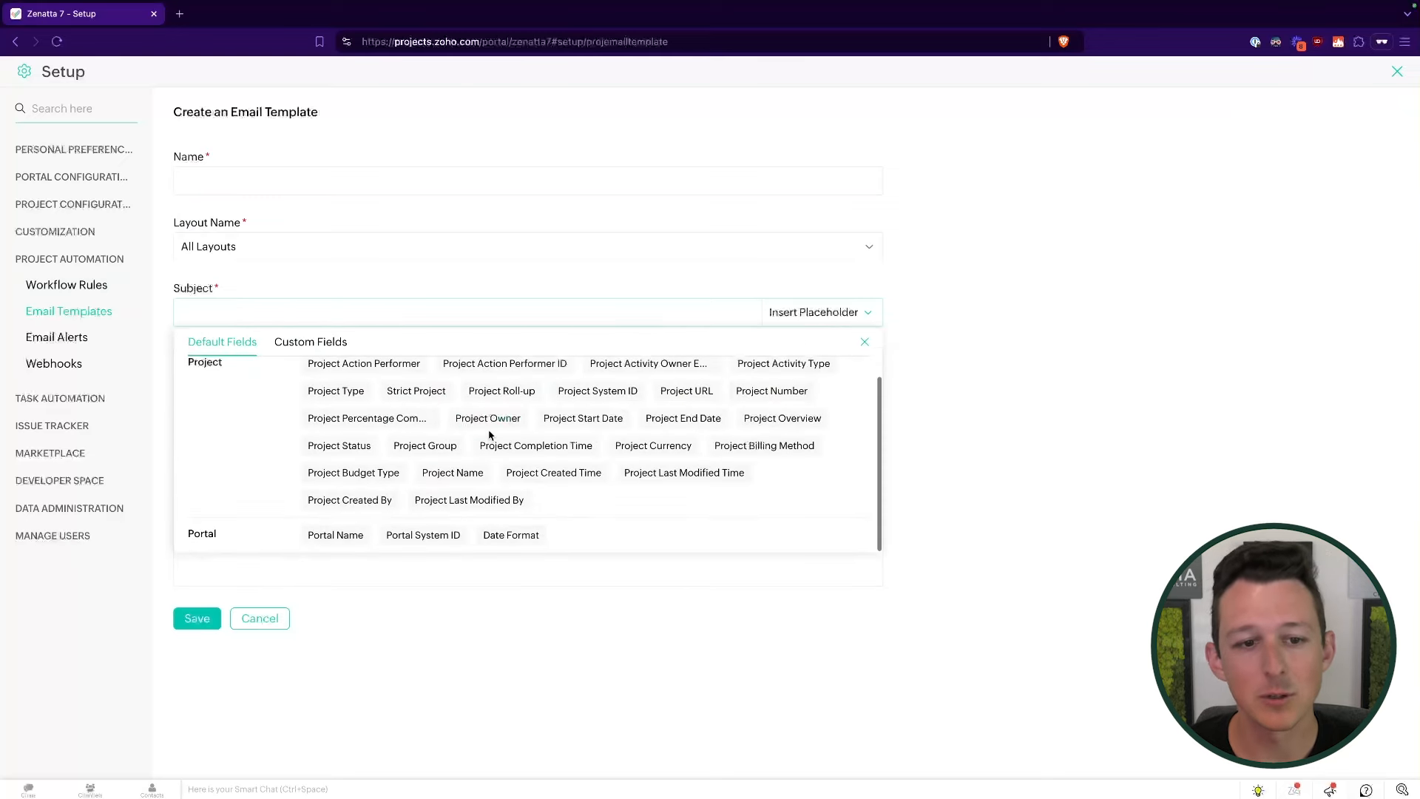
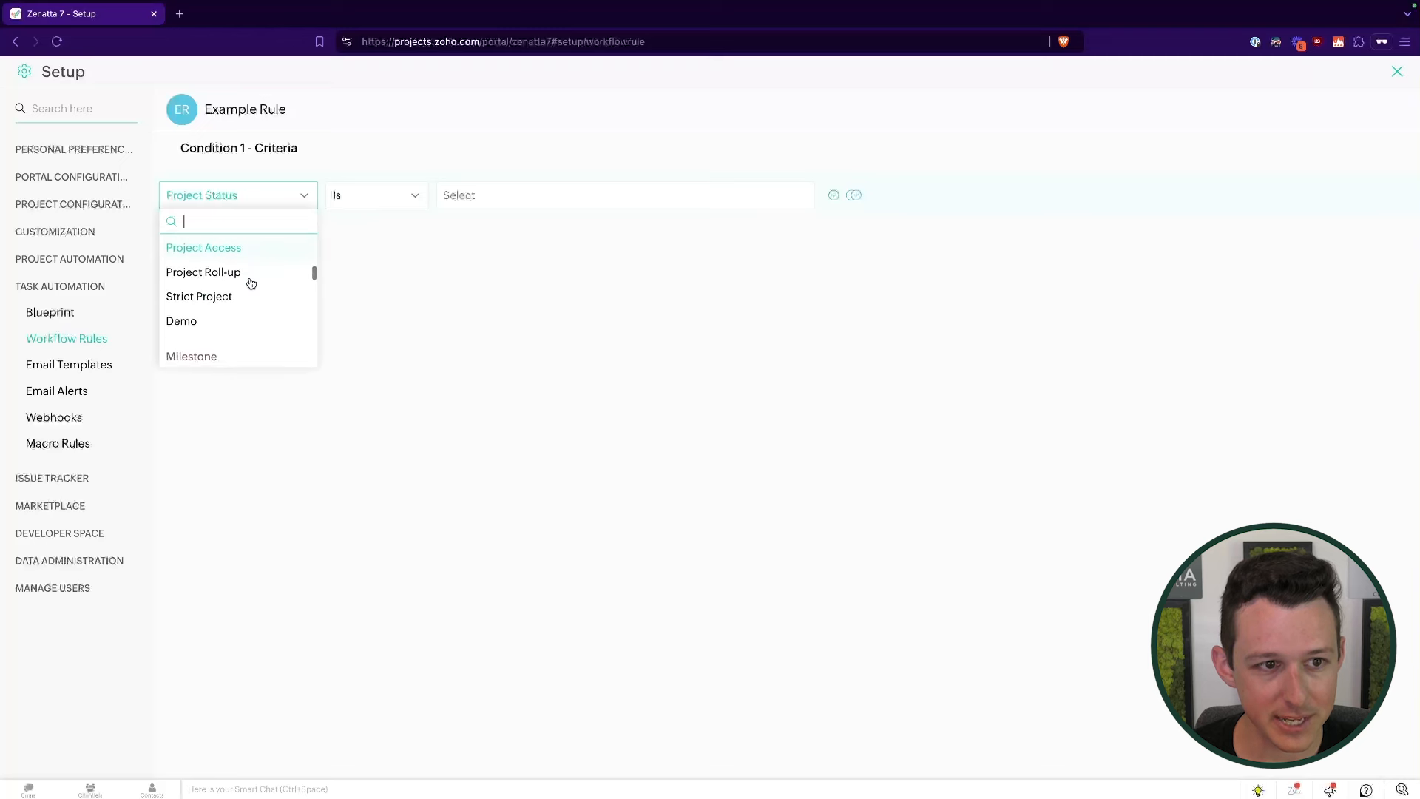
# - Browse the Condition 1 fields, trying Project Group before reopening the field list
pyautogui.scroll(3, 251, 283)
pyautogui.scroll(-1, 252, 283)
pyautogui.scroll(-1, 252, 284)
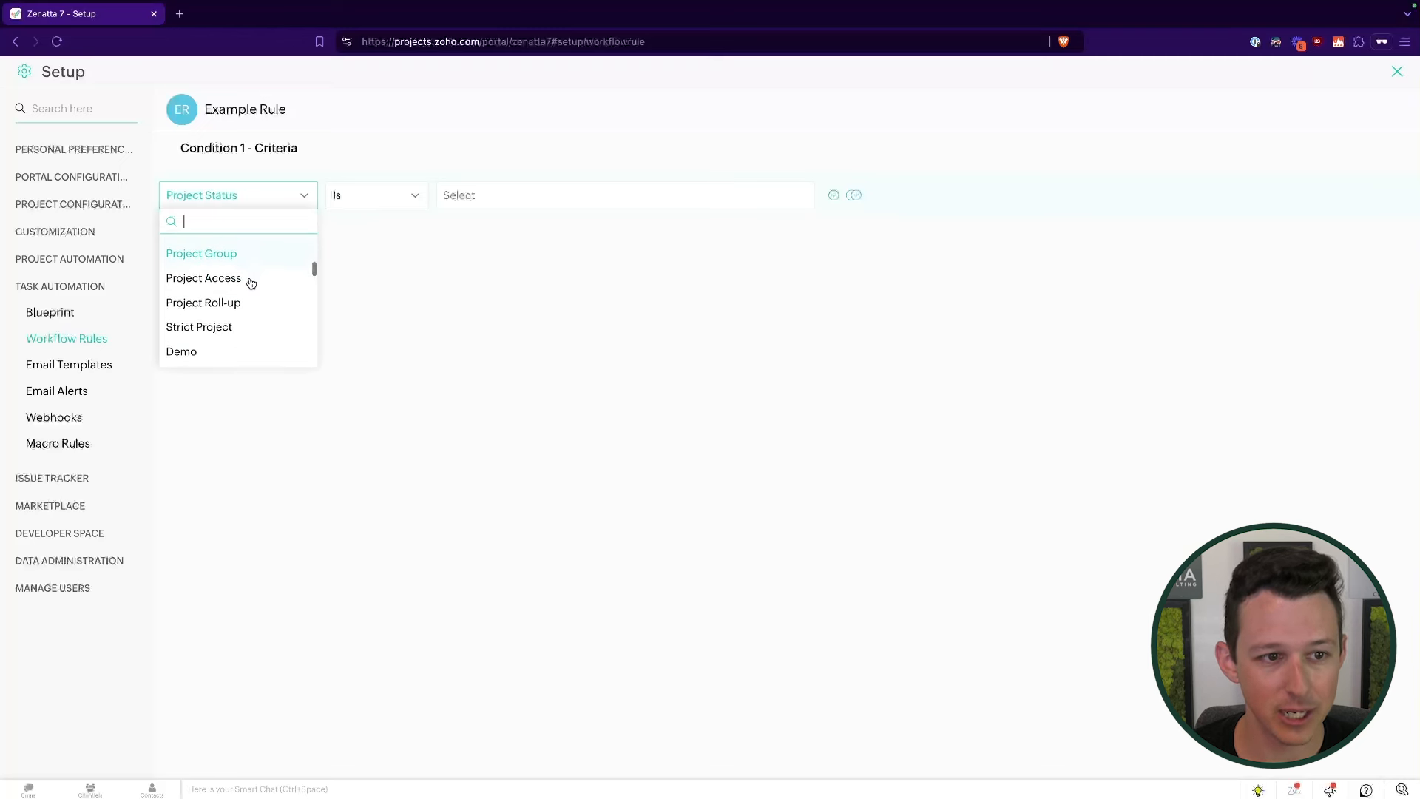
pyautogui.scroll(1, 244, 277)
pyautogui.click(242, 275)
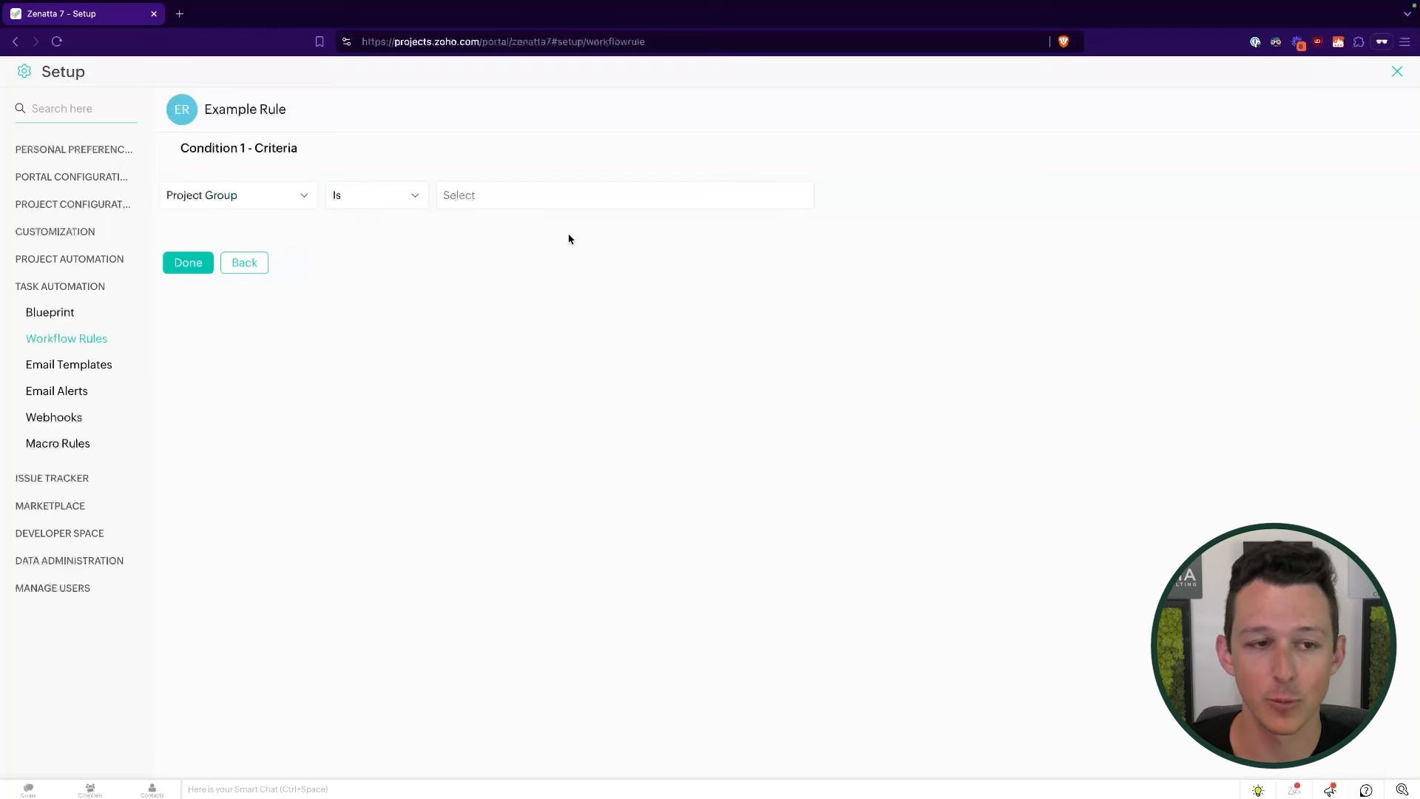
pyautogui.click(207, 193)
pyautogui.scroll(-1, 222, 281)
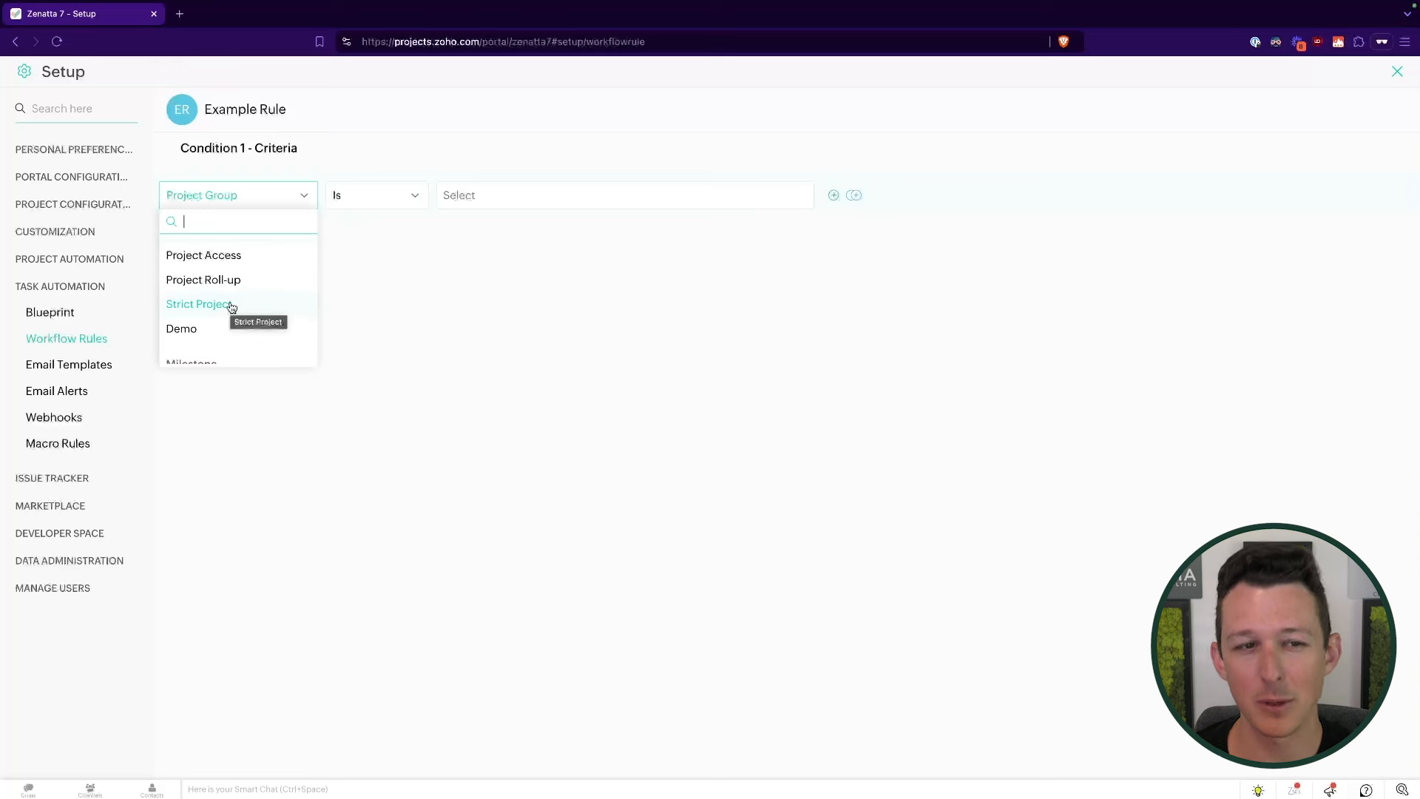
pyautogui.scroll(5, 231, 307)
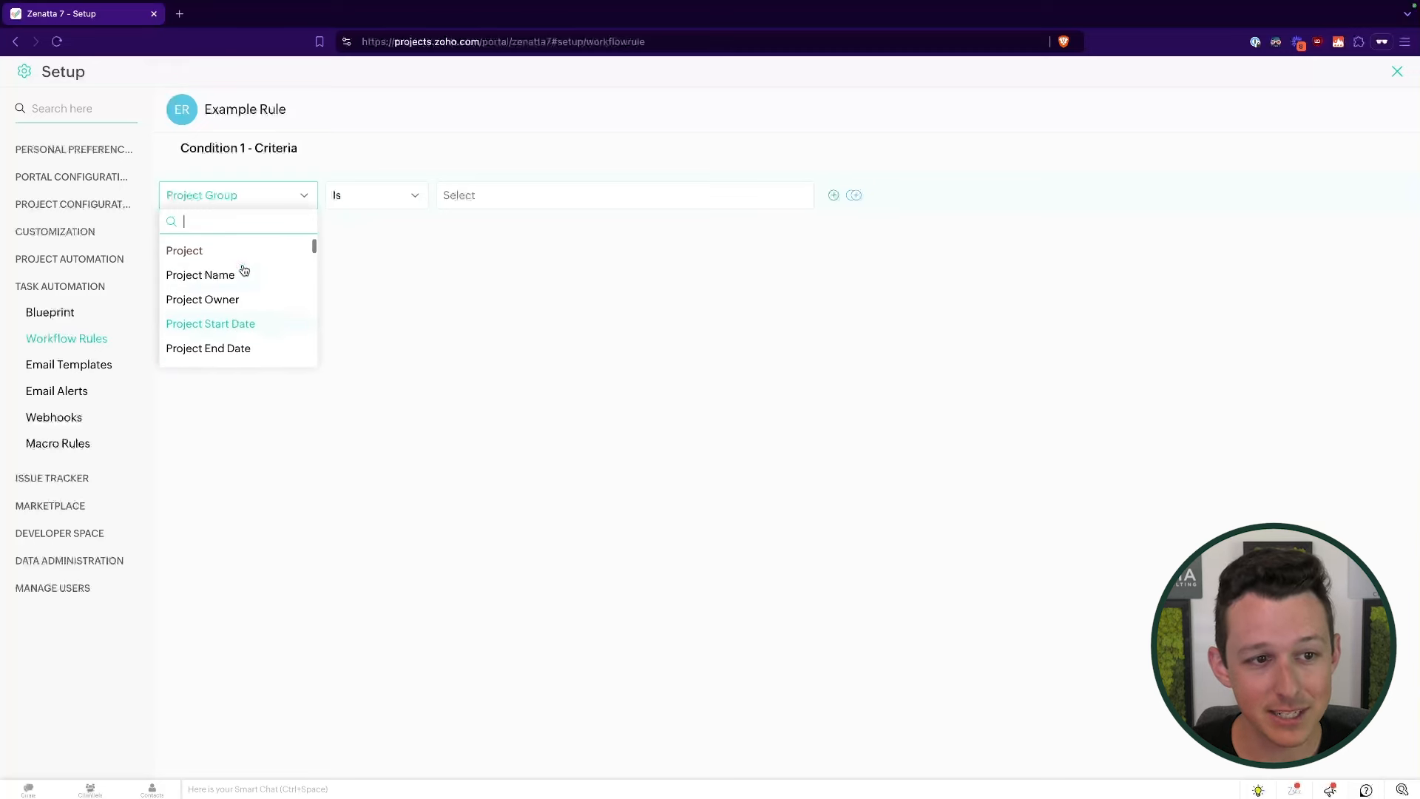
pyautogui.scroll(-5, 244, 270)
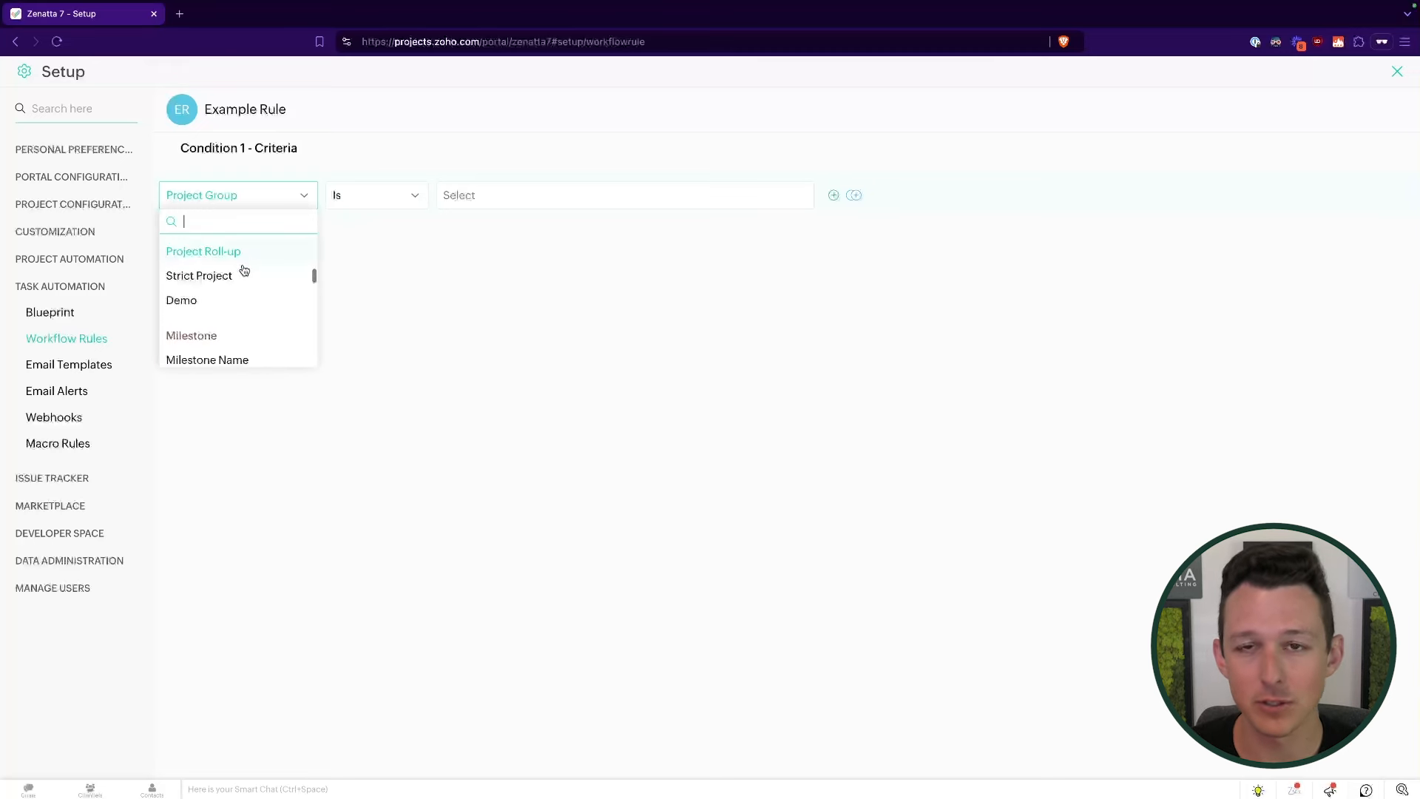
pyautogui.scroll(-1, 244, 270)
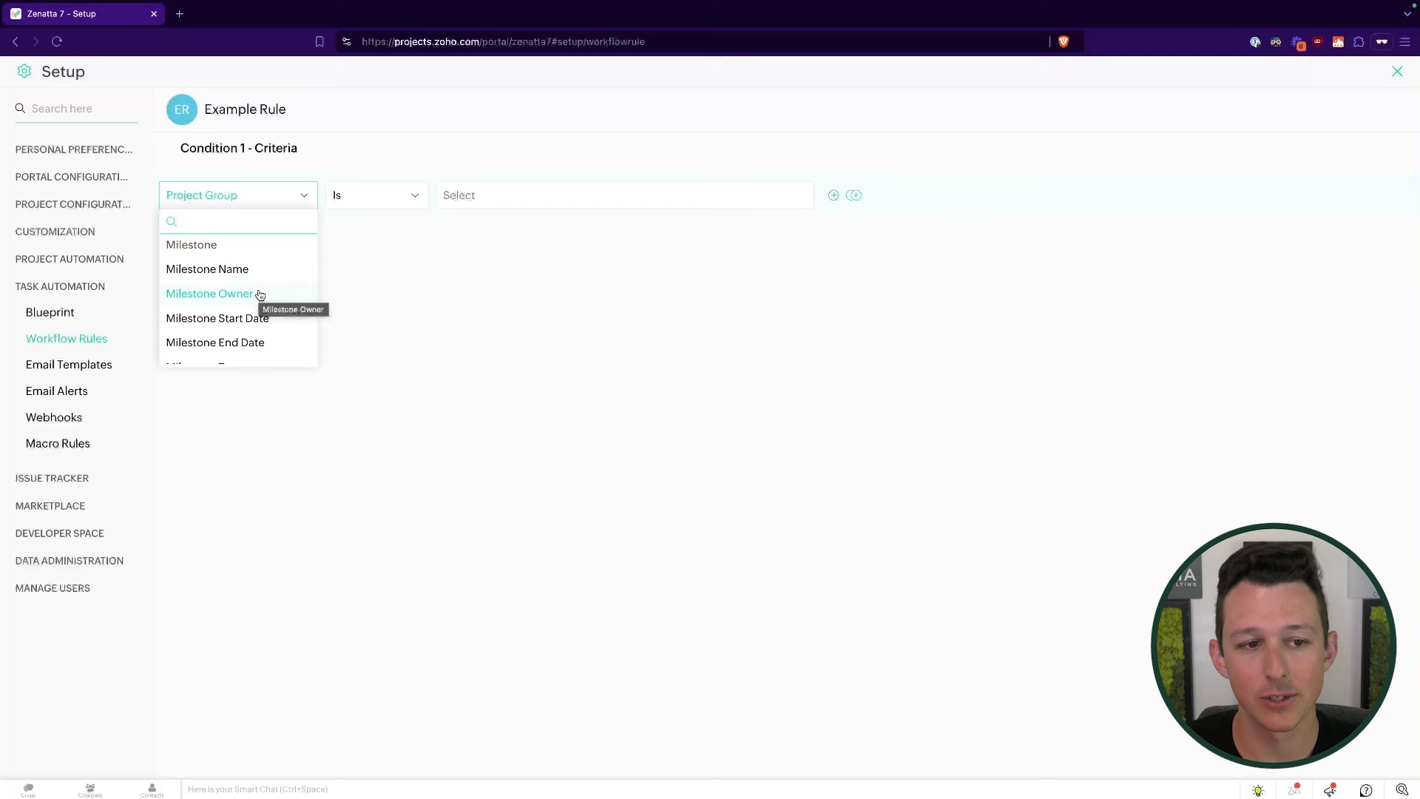
pyautogui.scroll(-2, 260, 296)
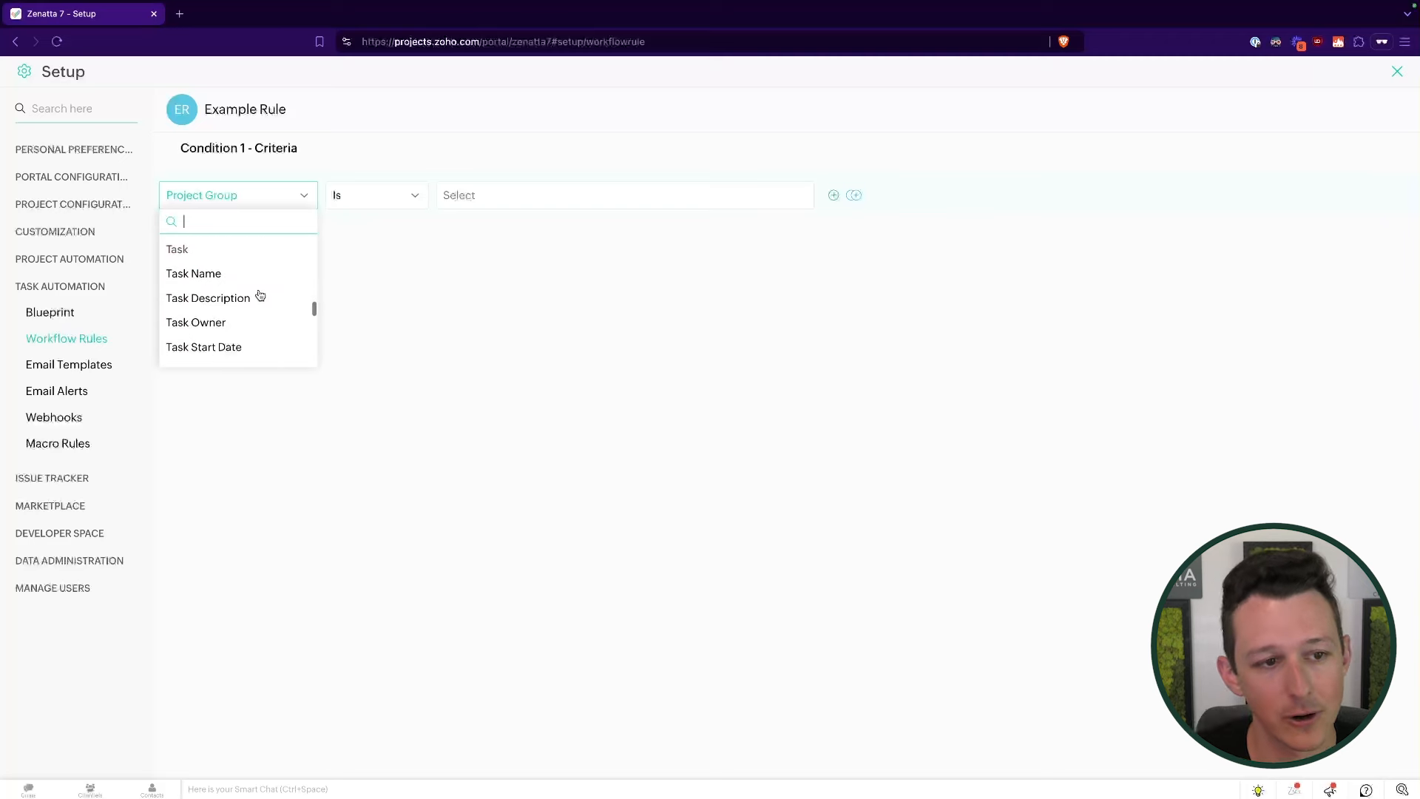
pyautogui.scroll(-4, 229, 322)
# - Set the Condition 1 criteria to Task Status Is Delayed and confirm it
pyautogui.click(231, 295)
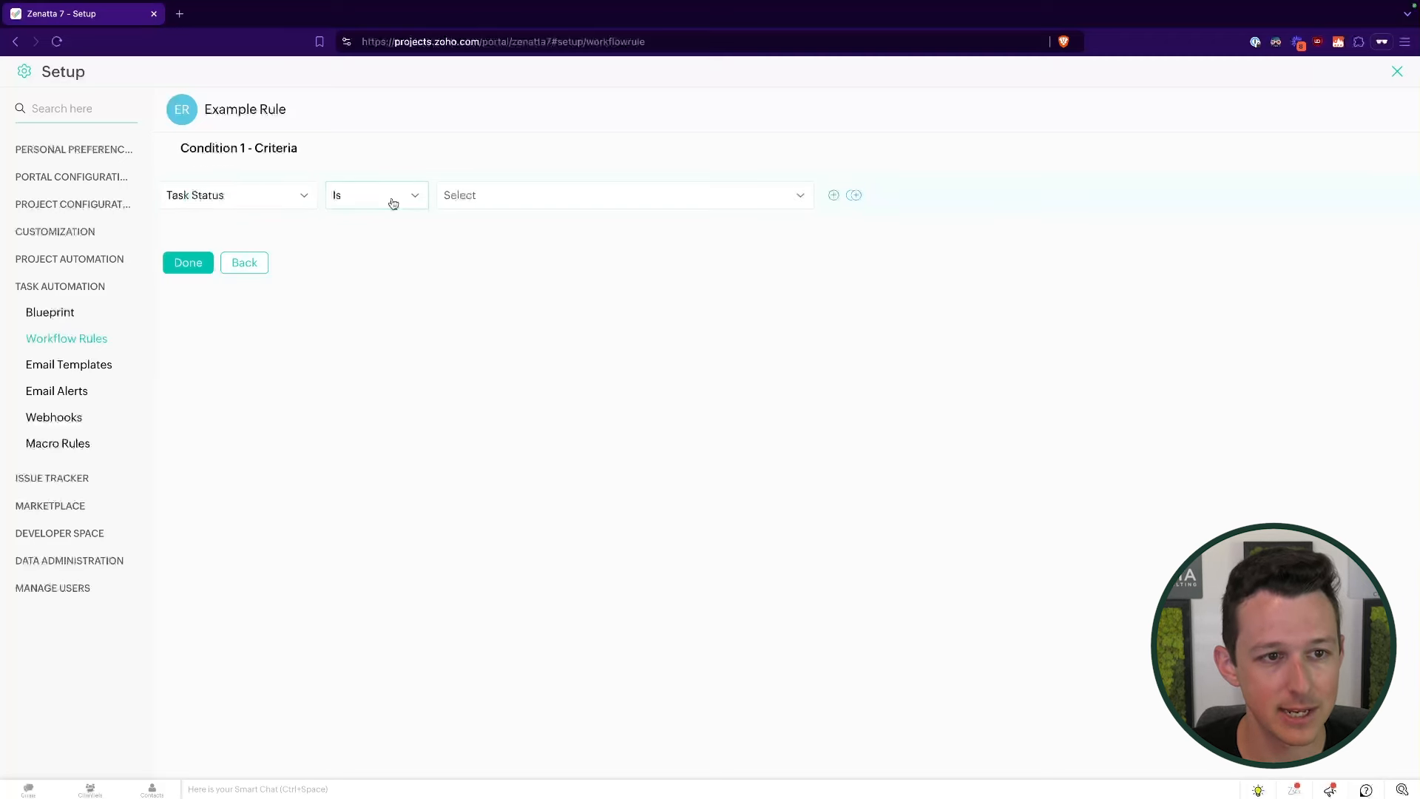
pyautogui.click(393, 203)
pyautogui.click(468, 201)
pyautogui.scroll(-3, 493, 289)
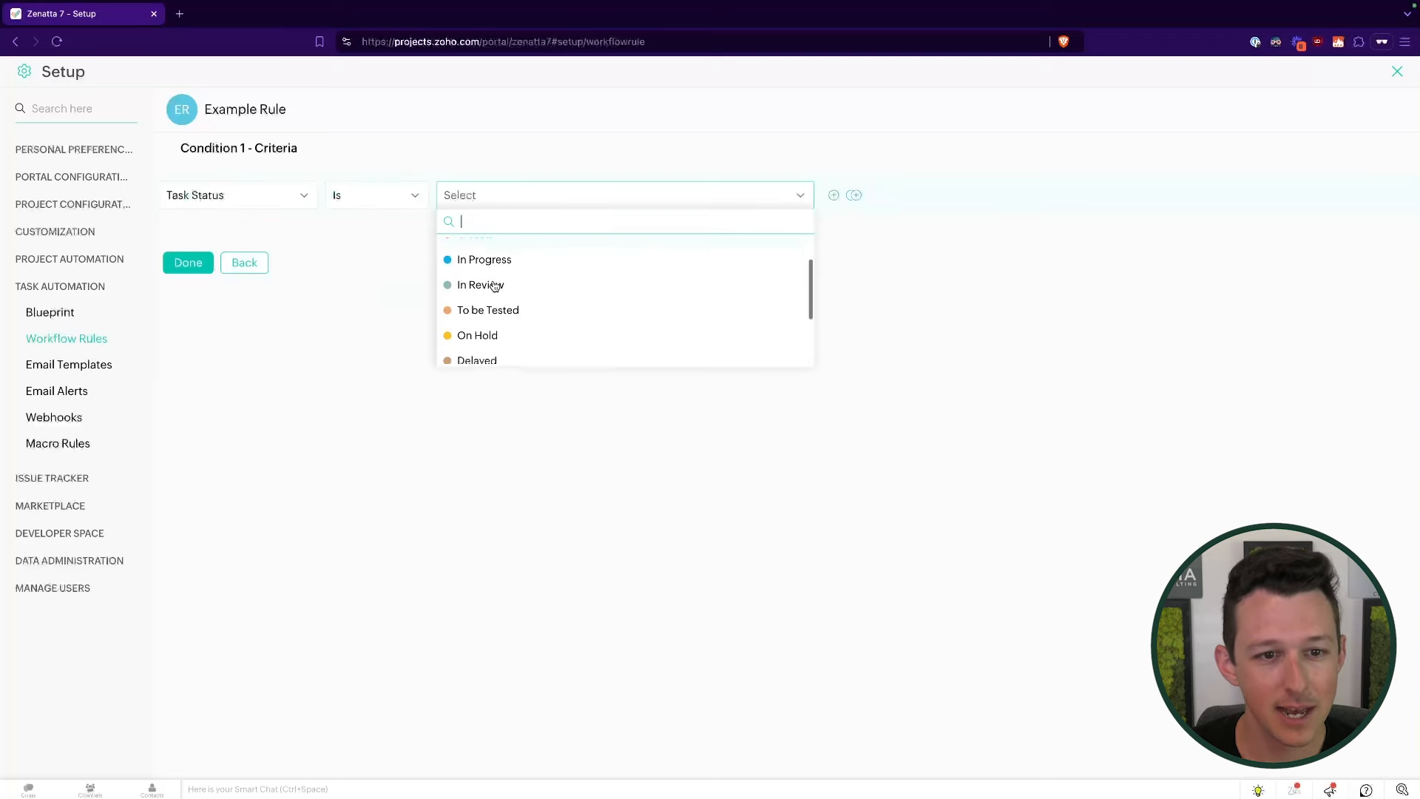
pyautogui.click(491, 323)
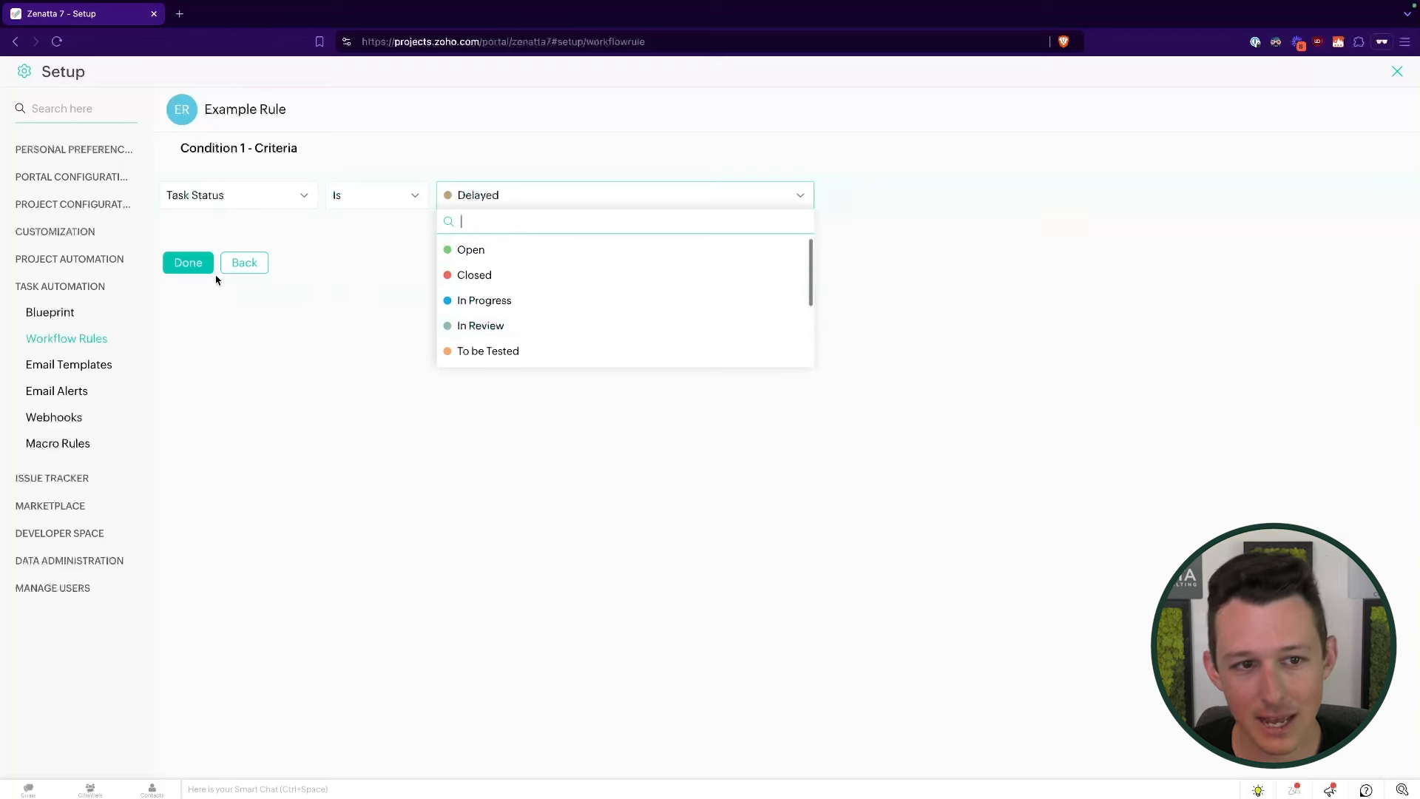
pyautogui.scroll(-1, 529, 330)
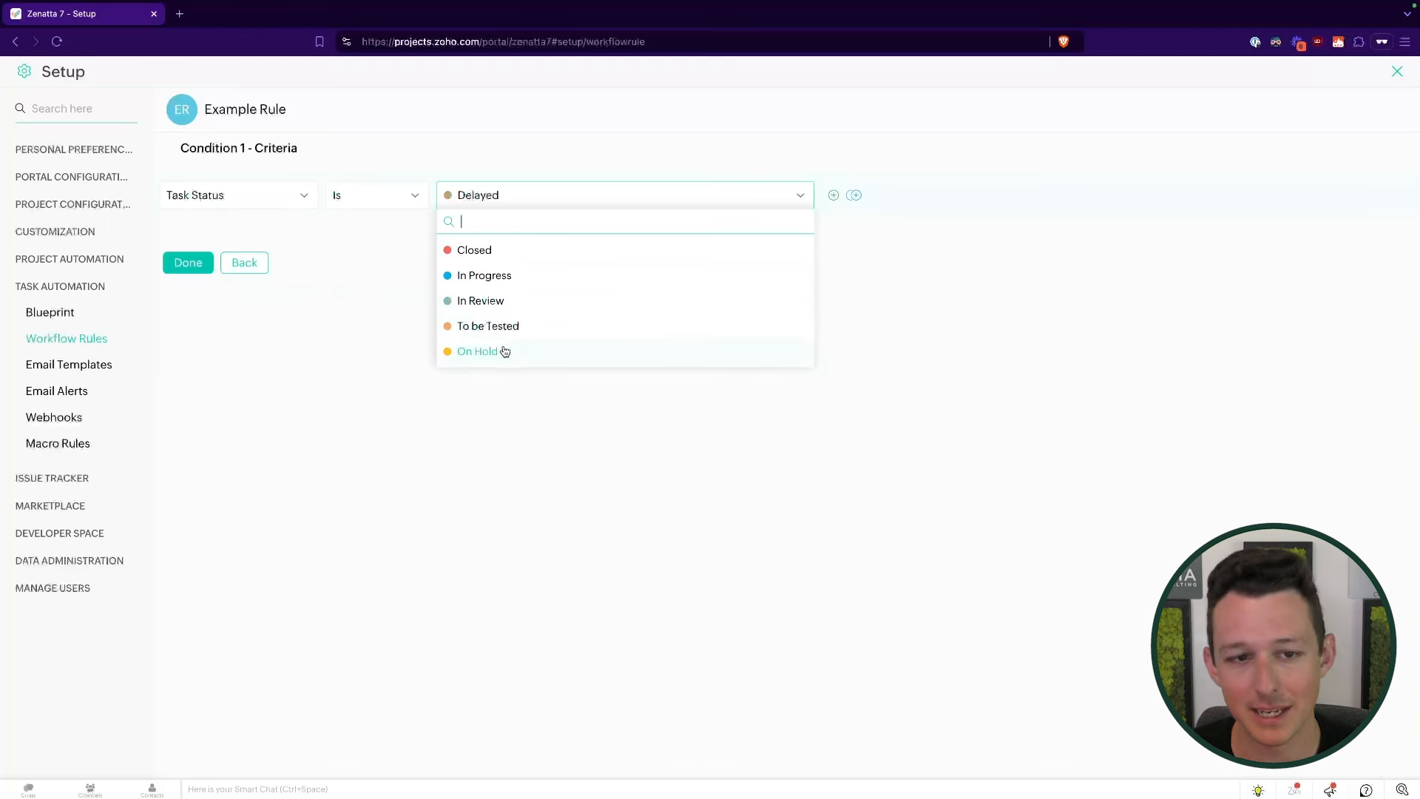
pyautogui.click(198, 267)
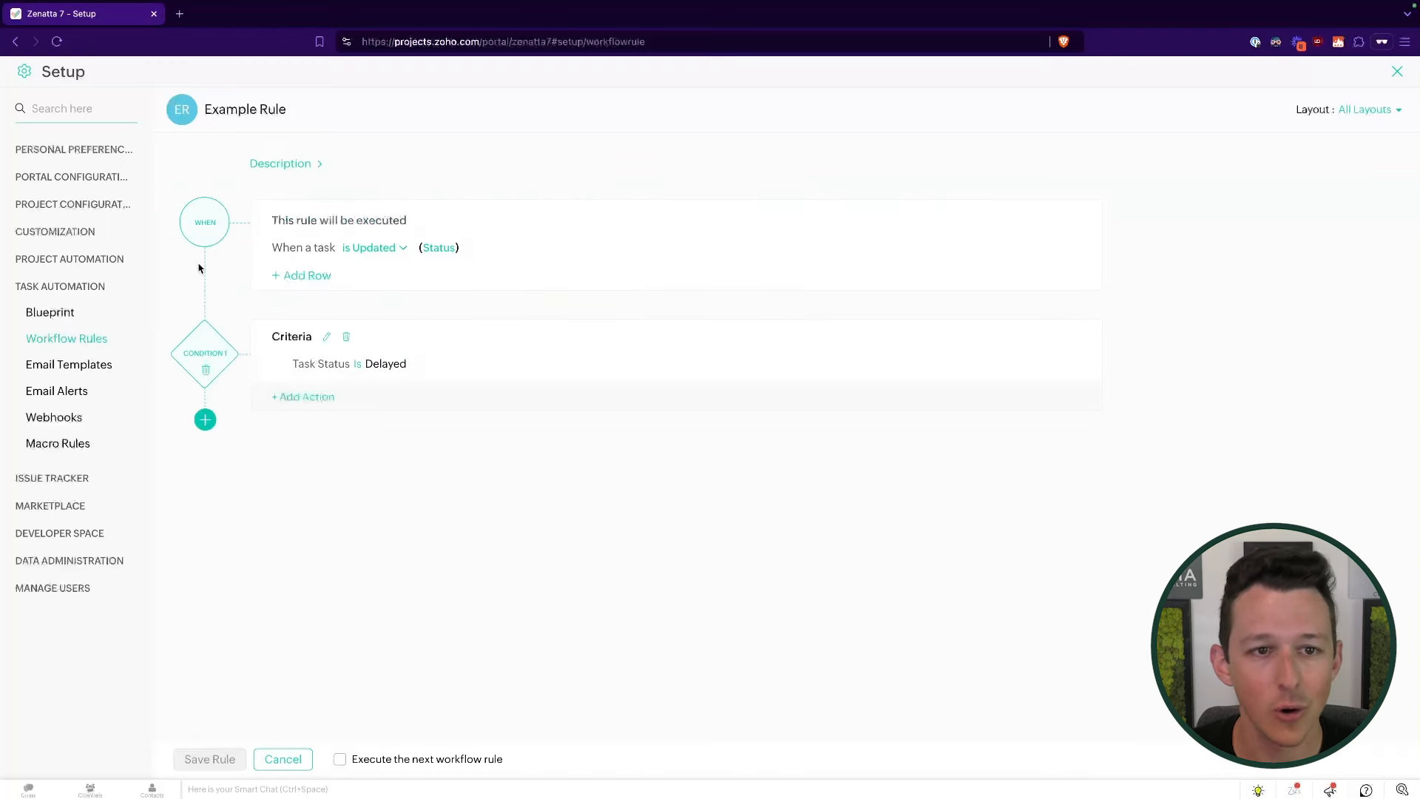
# - Add an Update Field action to the Delayed condition and browse its updatable fields
pyautogui.click(311, 398)
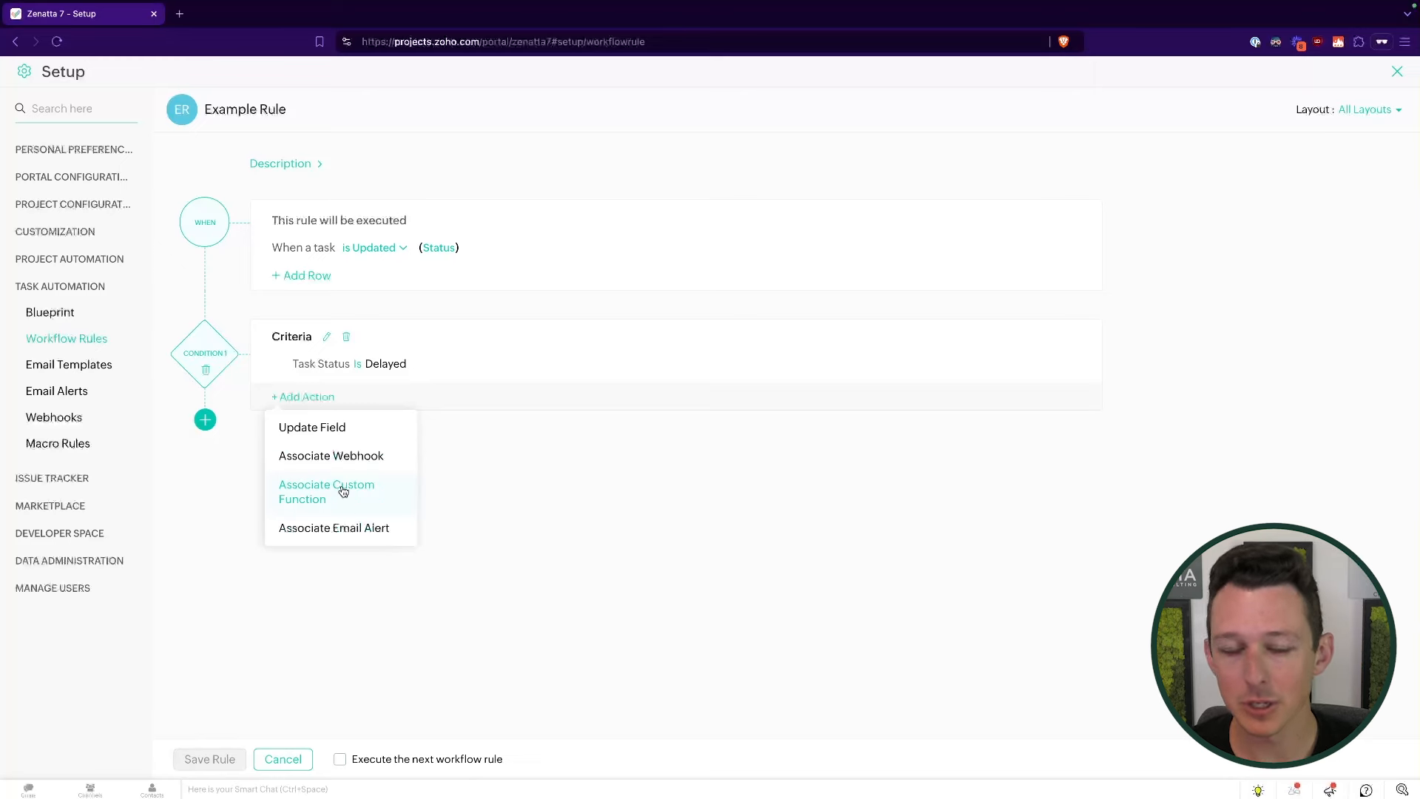
pyautogui.click(338, 430)
pyautogui.click(874, 126)
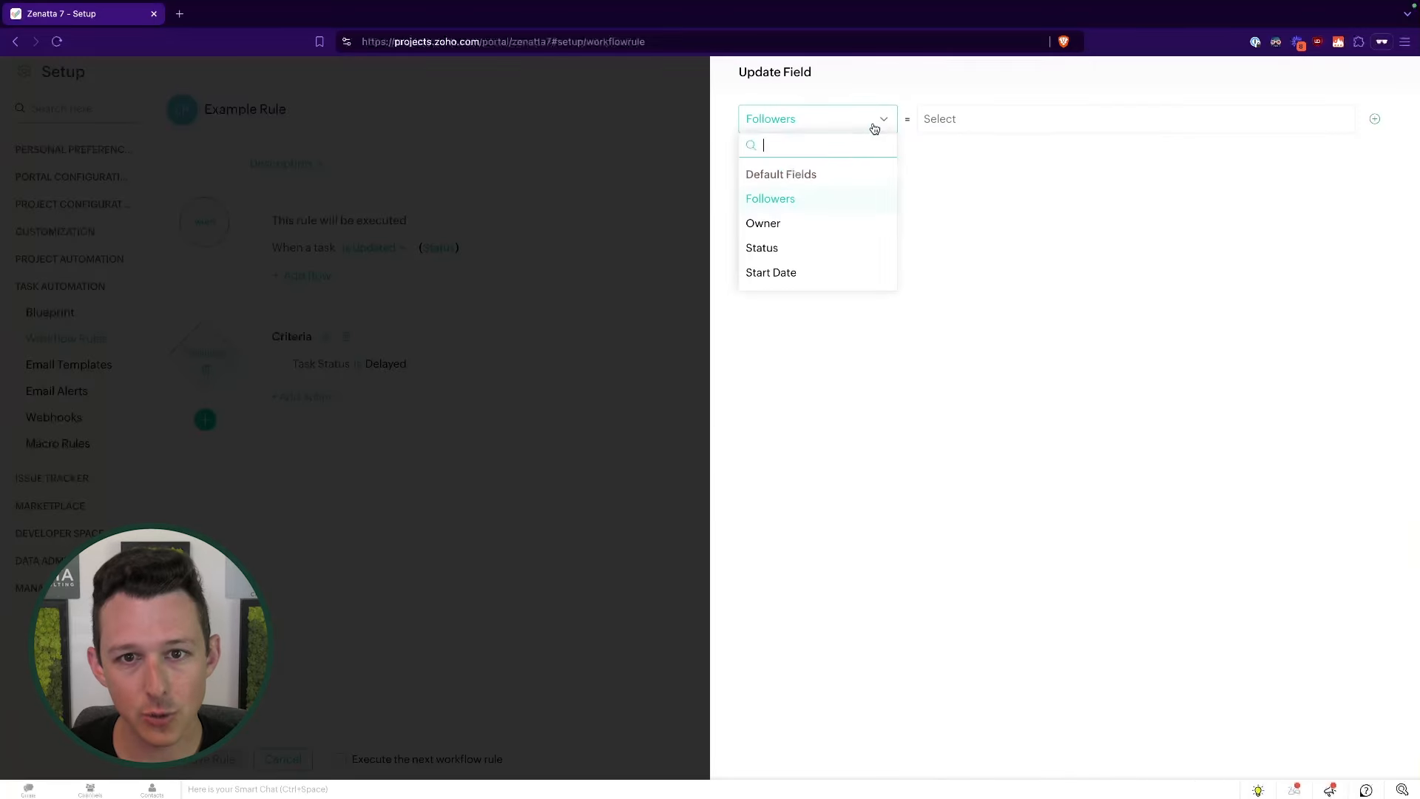
pyautogui.scroll(-8, 843, 190)
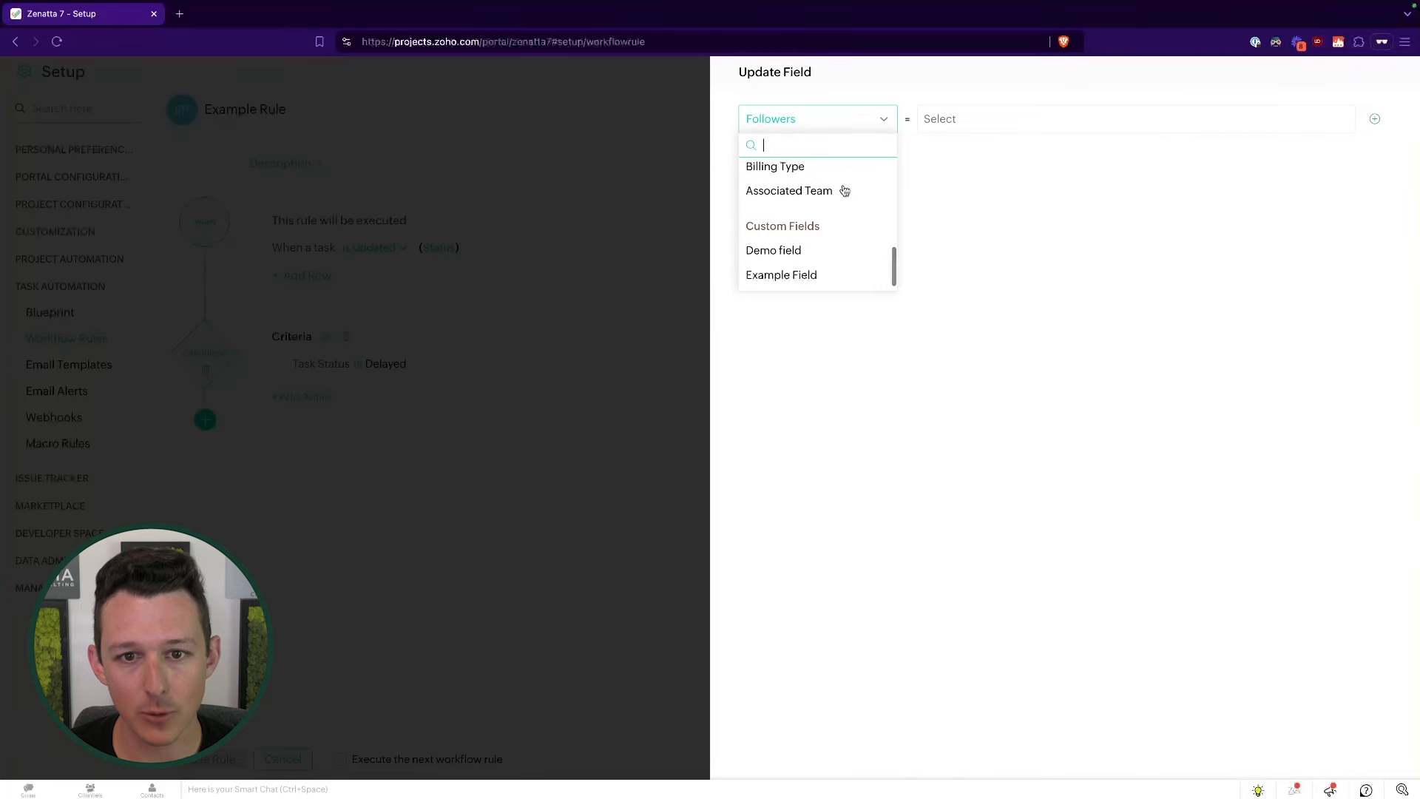
pyautogui.scroll(8, 847, 185)
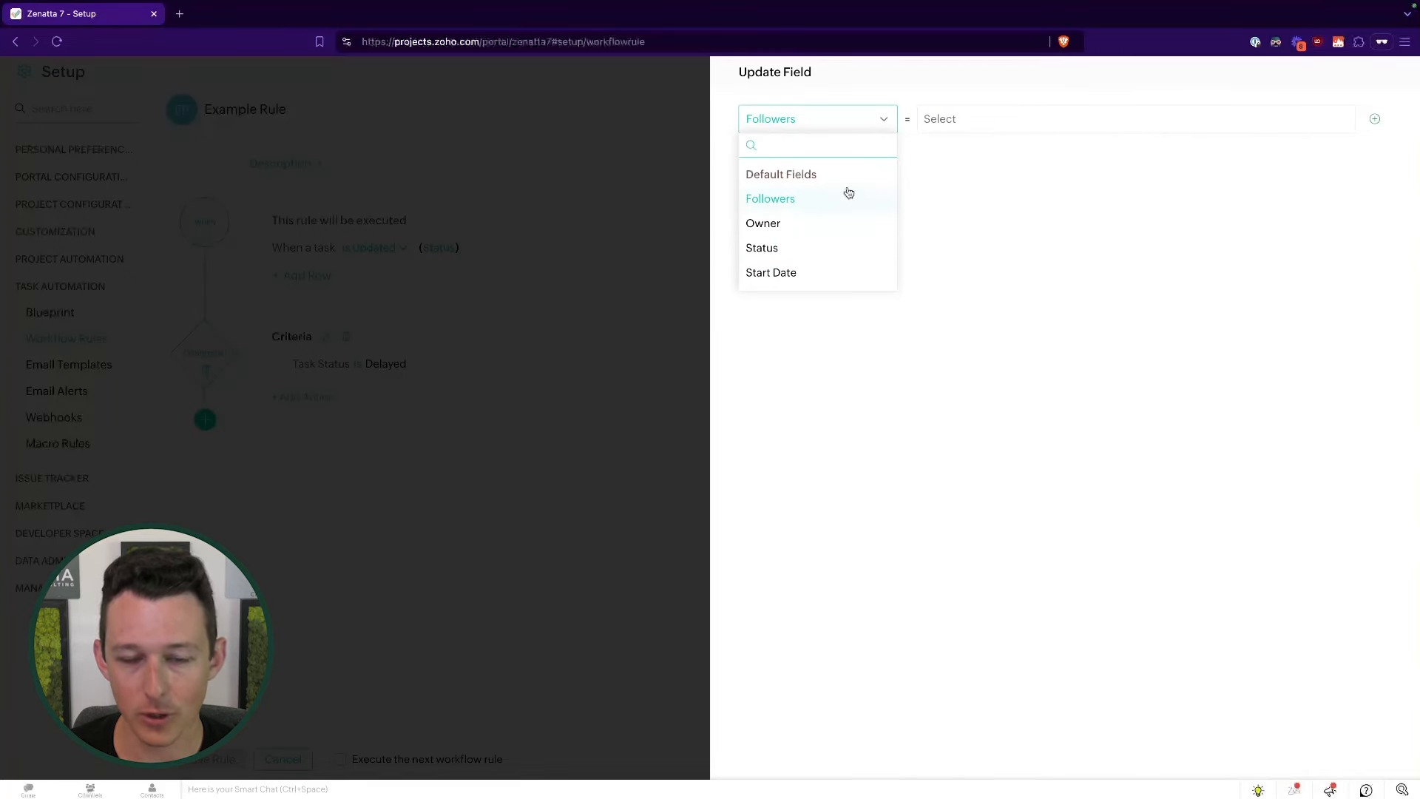
pyautogui.scroll(-1, 817, 197)
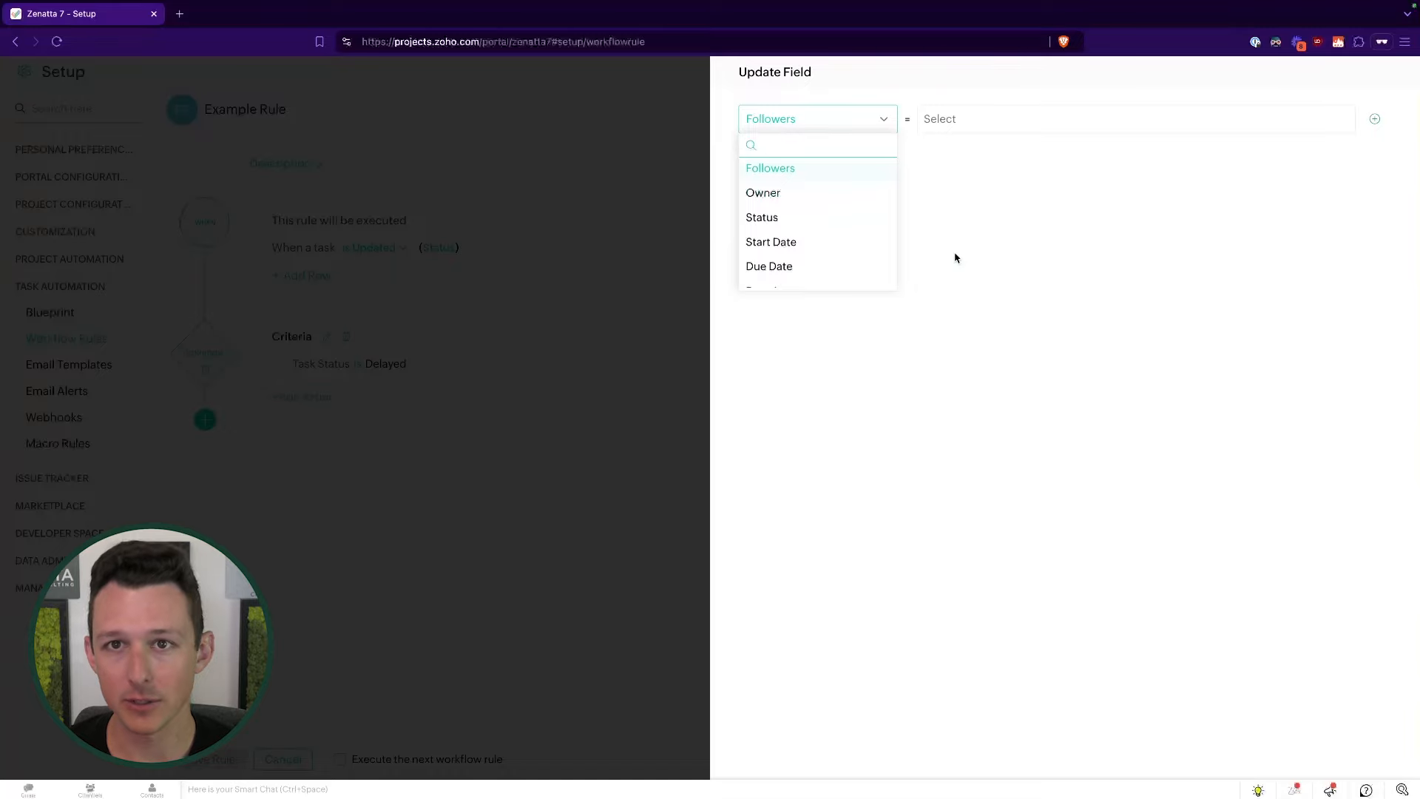
pyautogui.scroll(1, 817, 222)
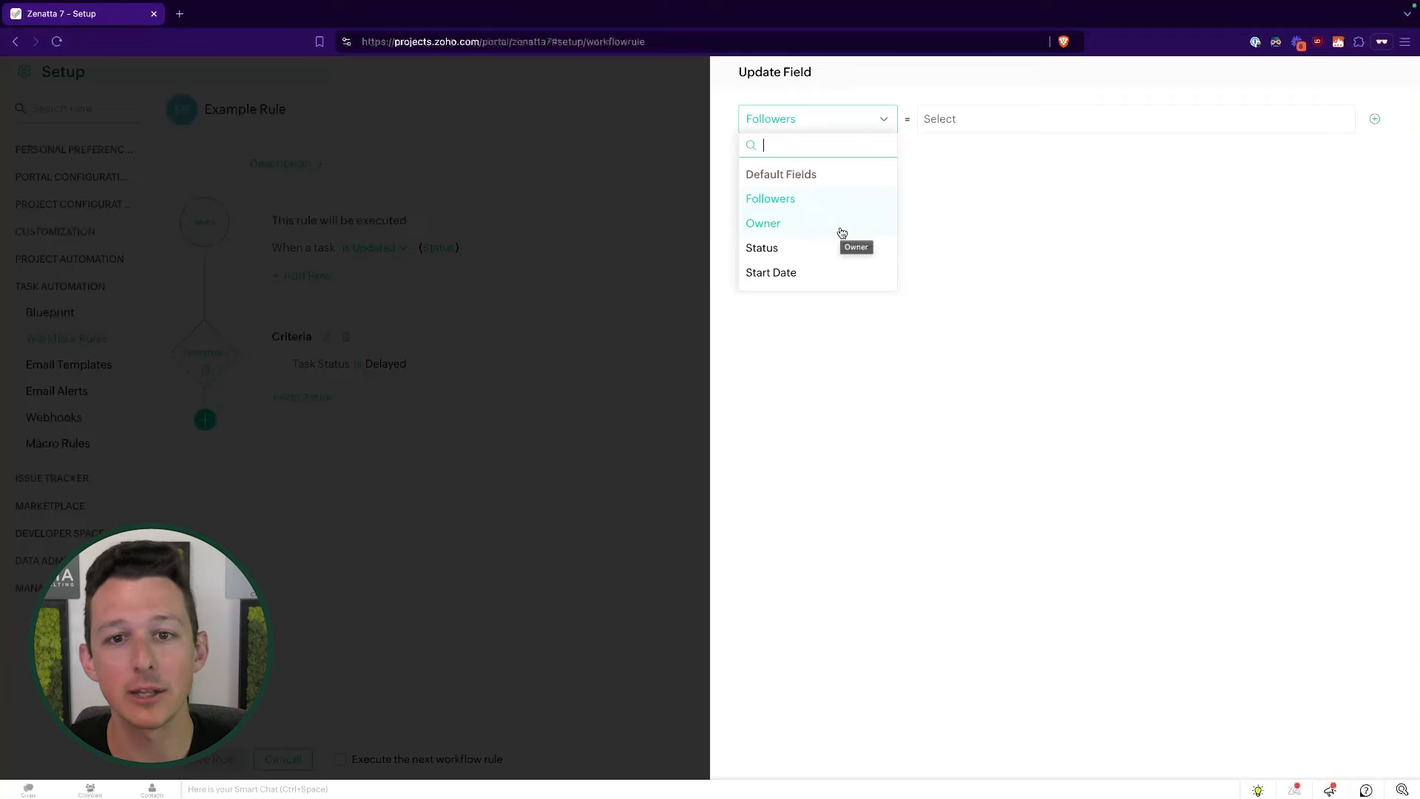
# - Drop the field list and begin a new email alert through Associate Email Alert
pyautogui.click(992, 232)
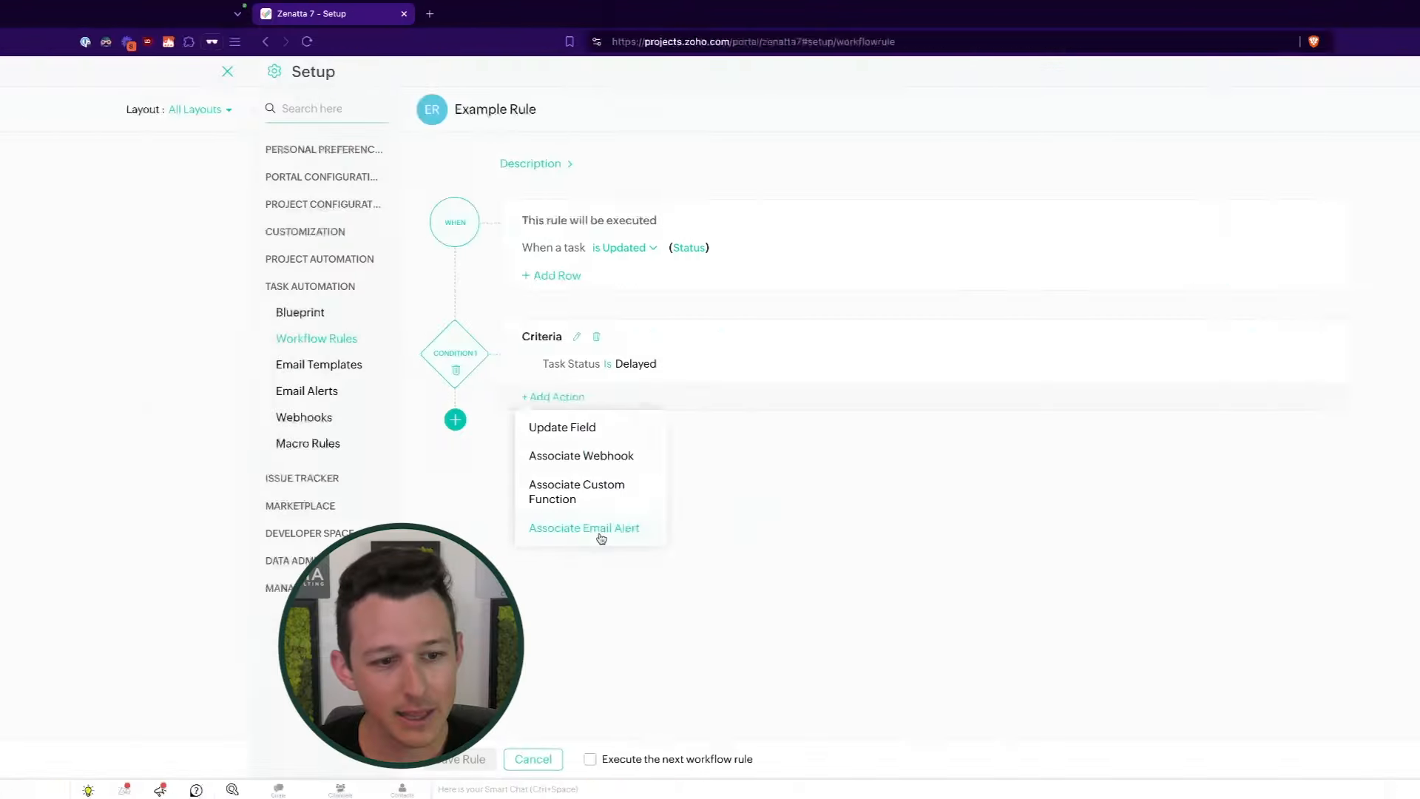
pyautogui.click(339, 528)
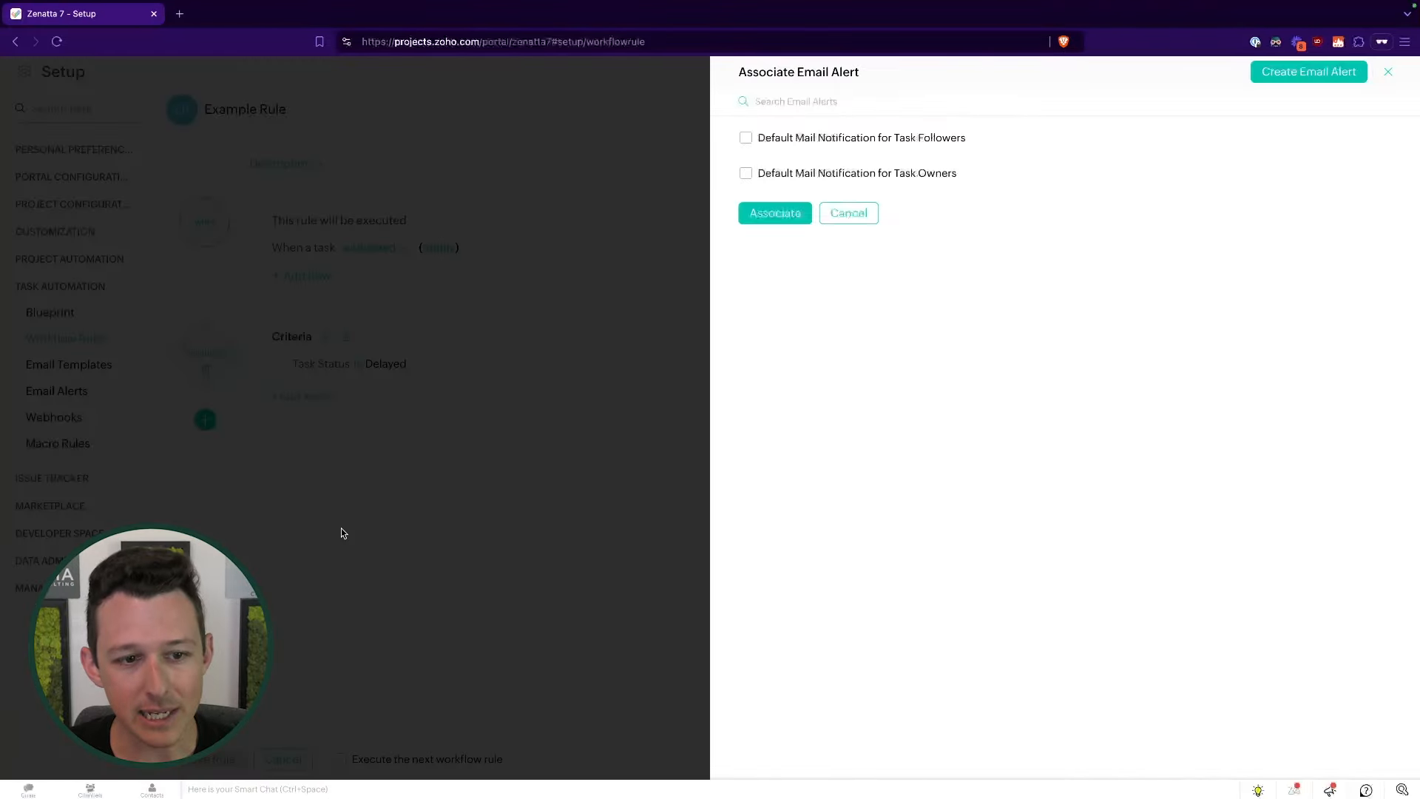
pyautogui.click(1267, 72)
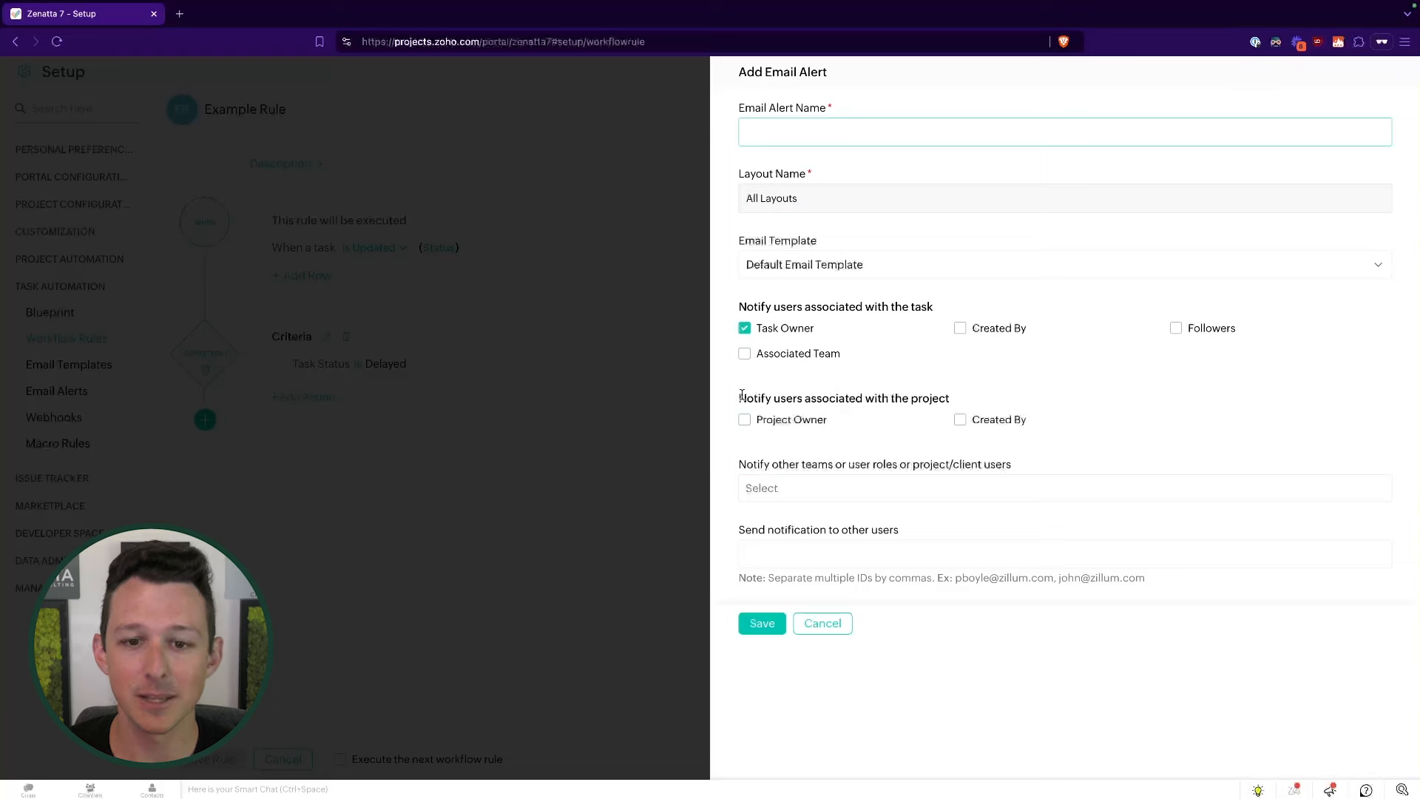
# - Review the new alert's notify roles and email template choices, then cancel the form
pyautogui.moveTo(738, 395); pyautogui.dragTo(952, 400)
pyautogui.click(823, 415)
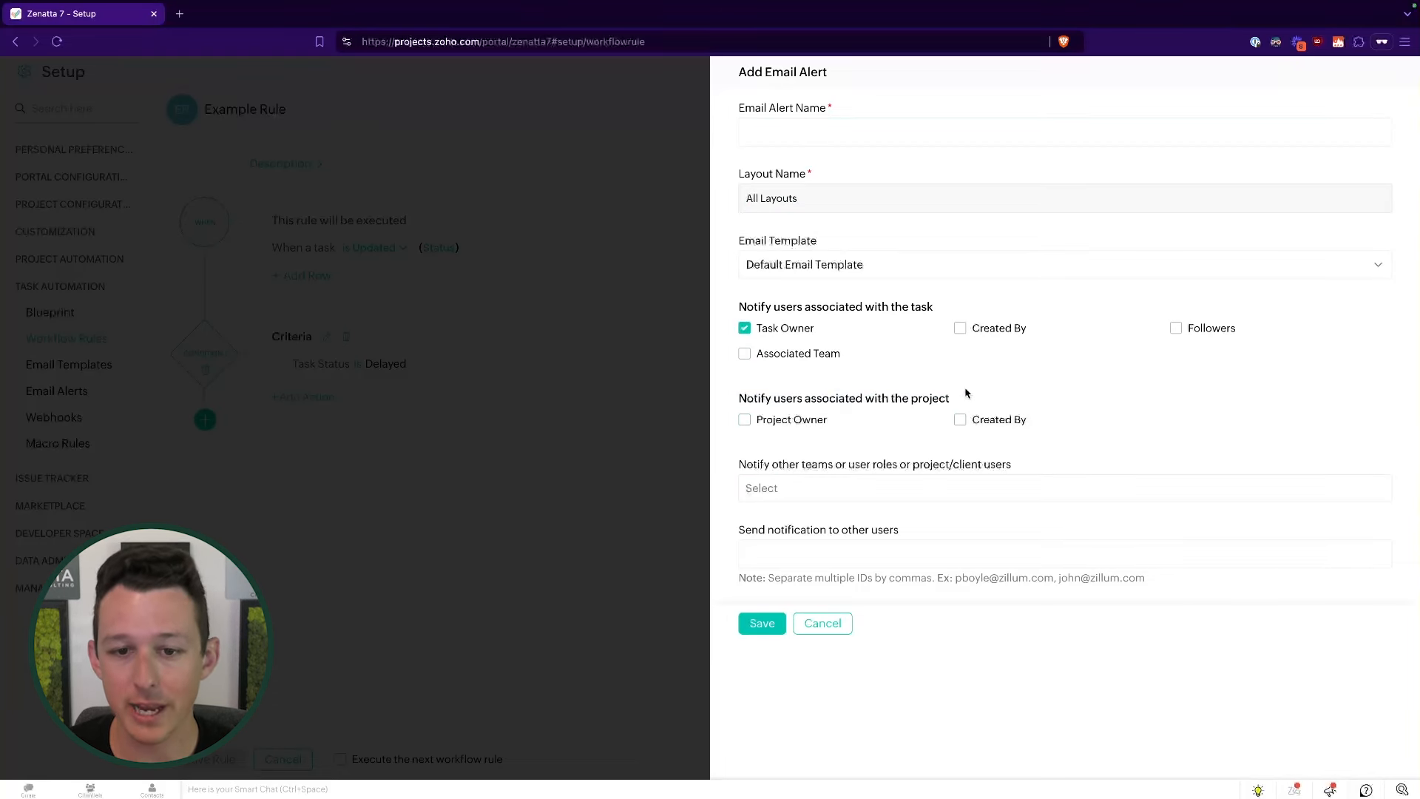
pyautogui.click(844, 491)
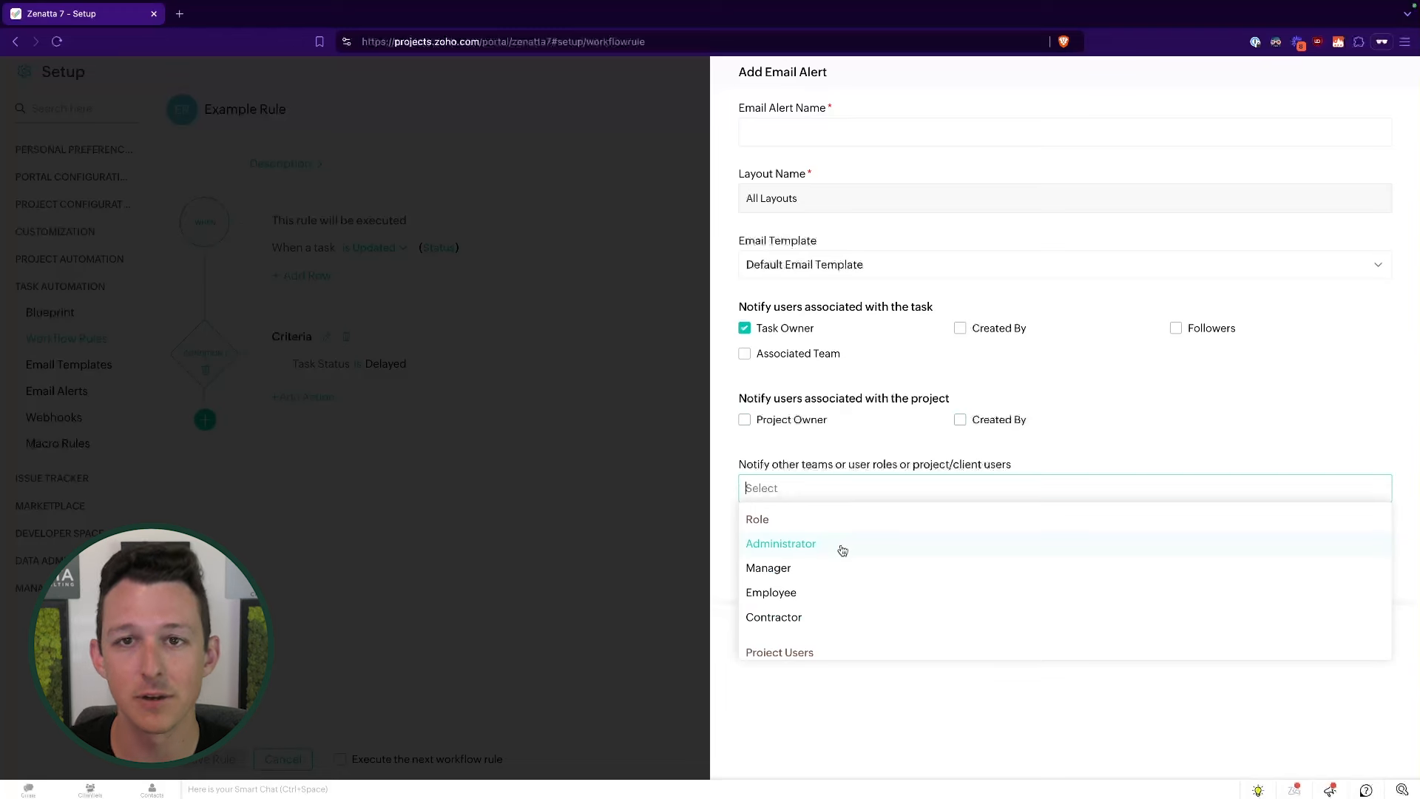
pyautogui.click(950, 377)
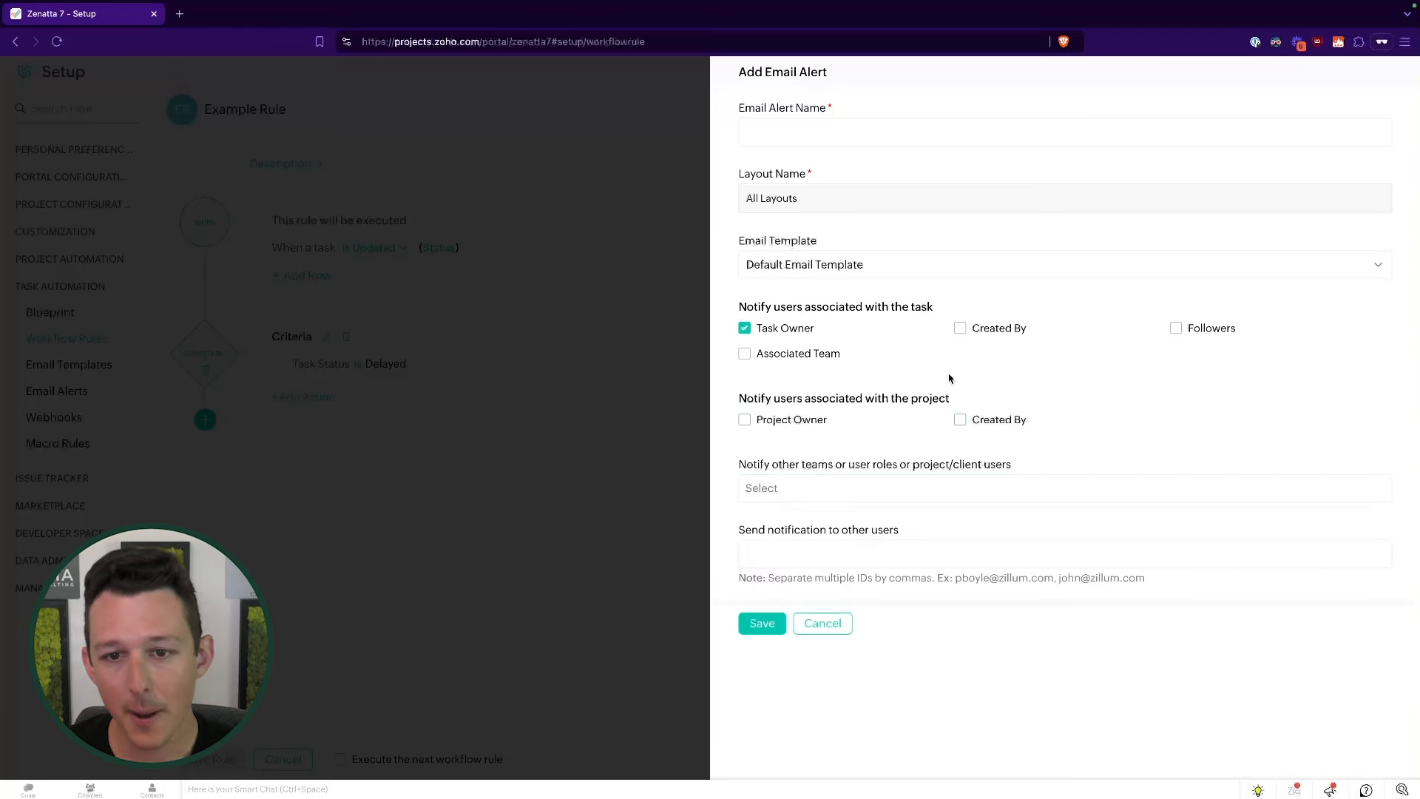
pyautogui.moveTo(744, 306); pyautogui.dragTo(869, 305)
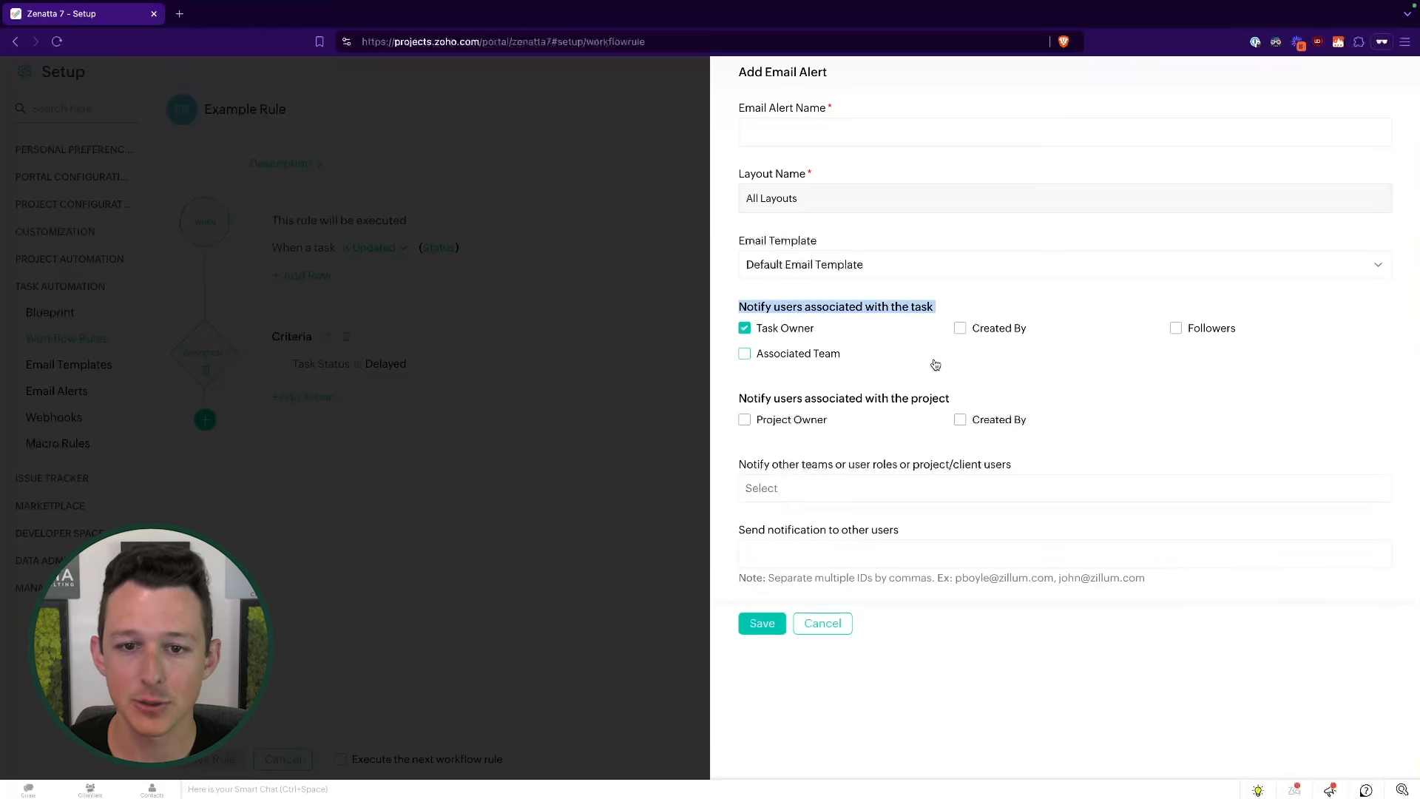
pyautogui.click(971, 296)
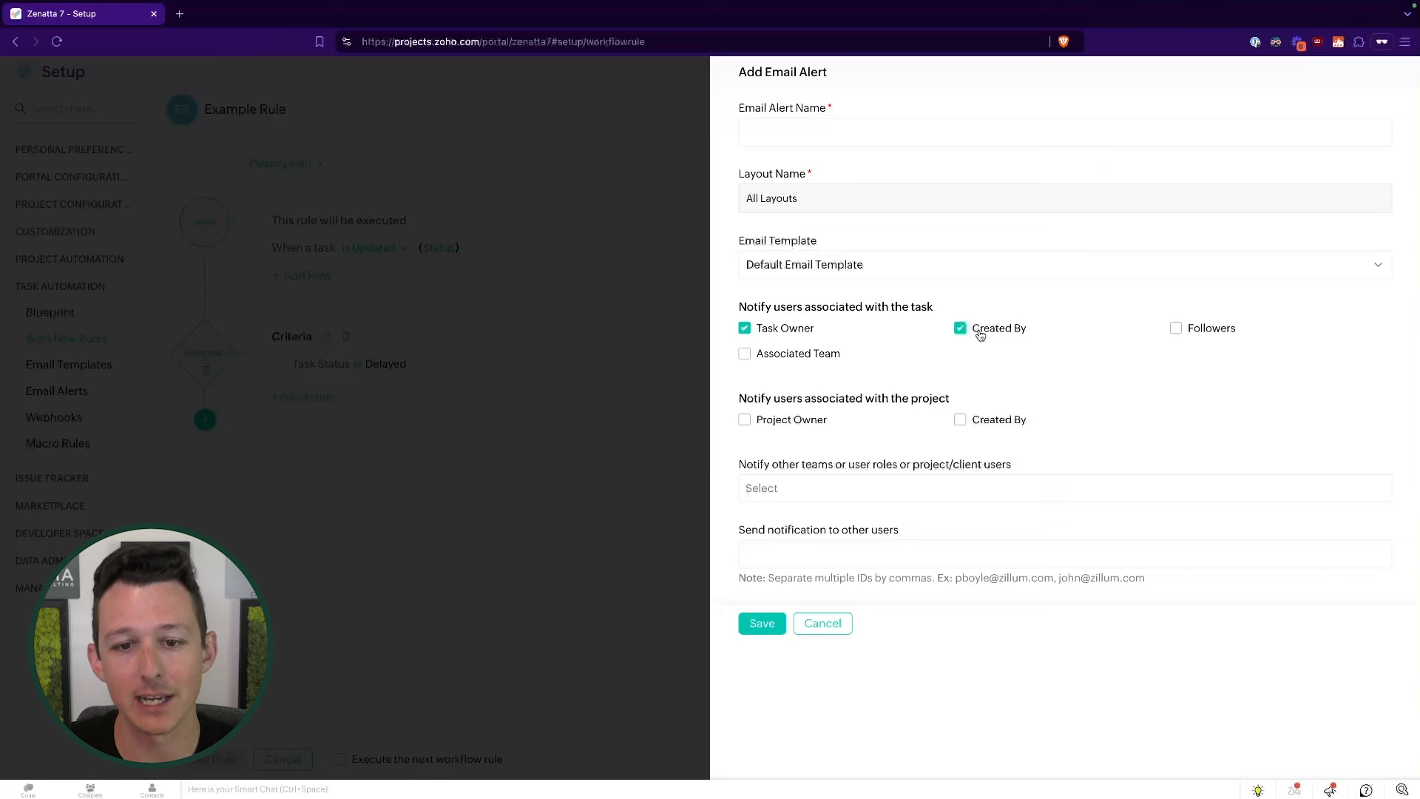
pyautogui.click(986, 270)
pyautogui.click(863, 238)
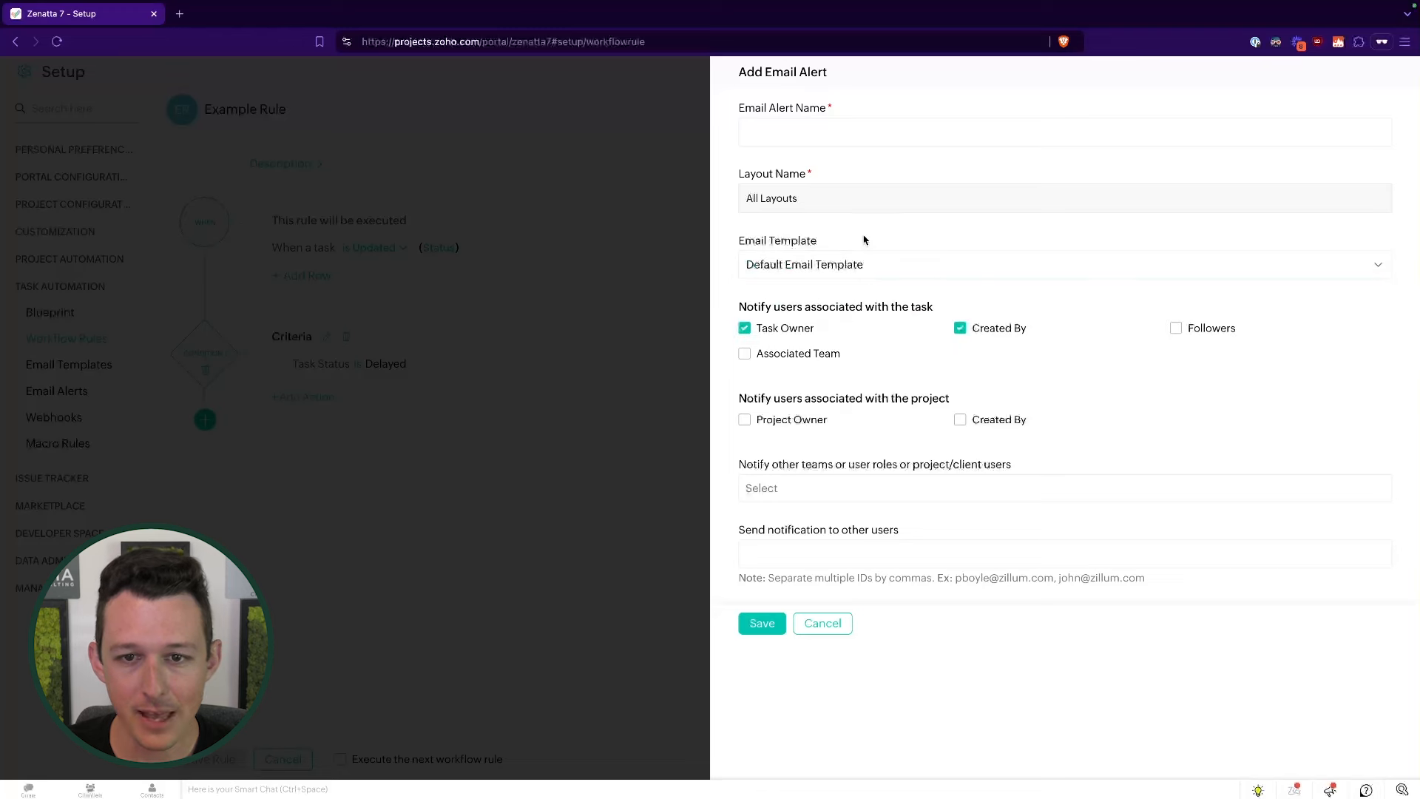
pyautogui.click(887, 269)
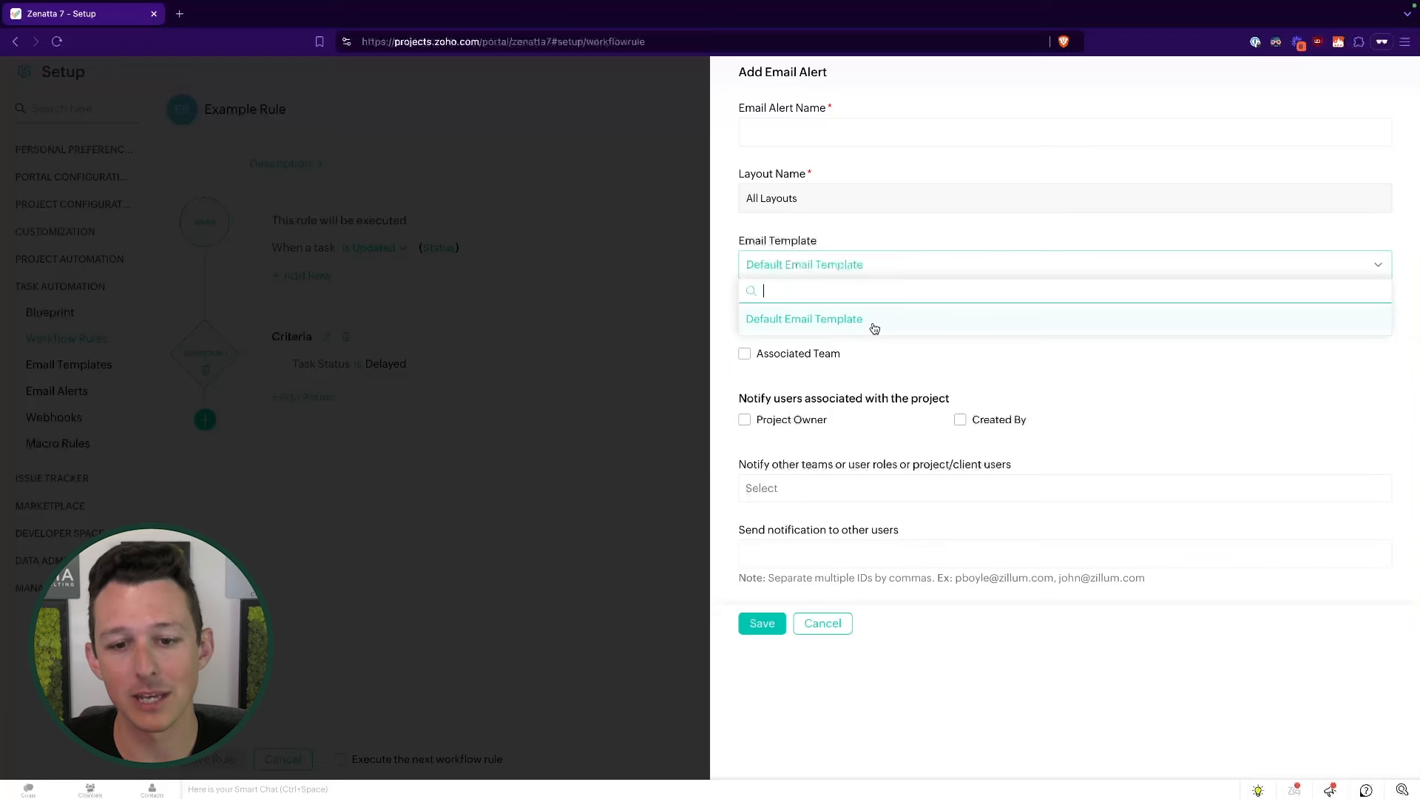
pyautogui.click(822, 622)
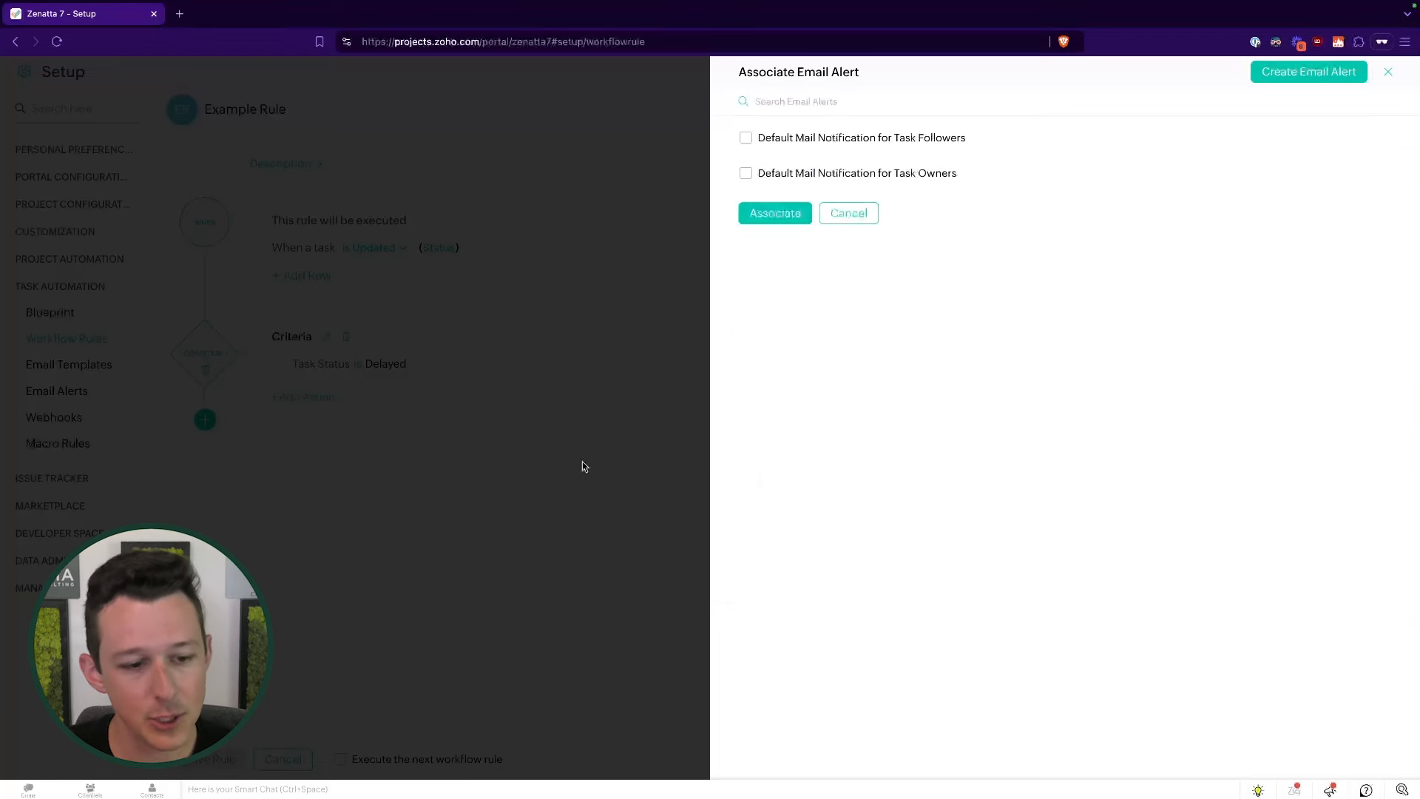
# - Cancel the actionless Example Rule, exit Setup, and reopen Setup to Personal Settings
pyautogui.click(860, 215)
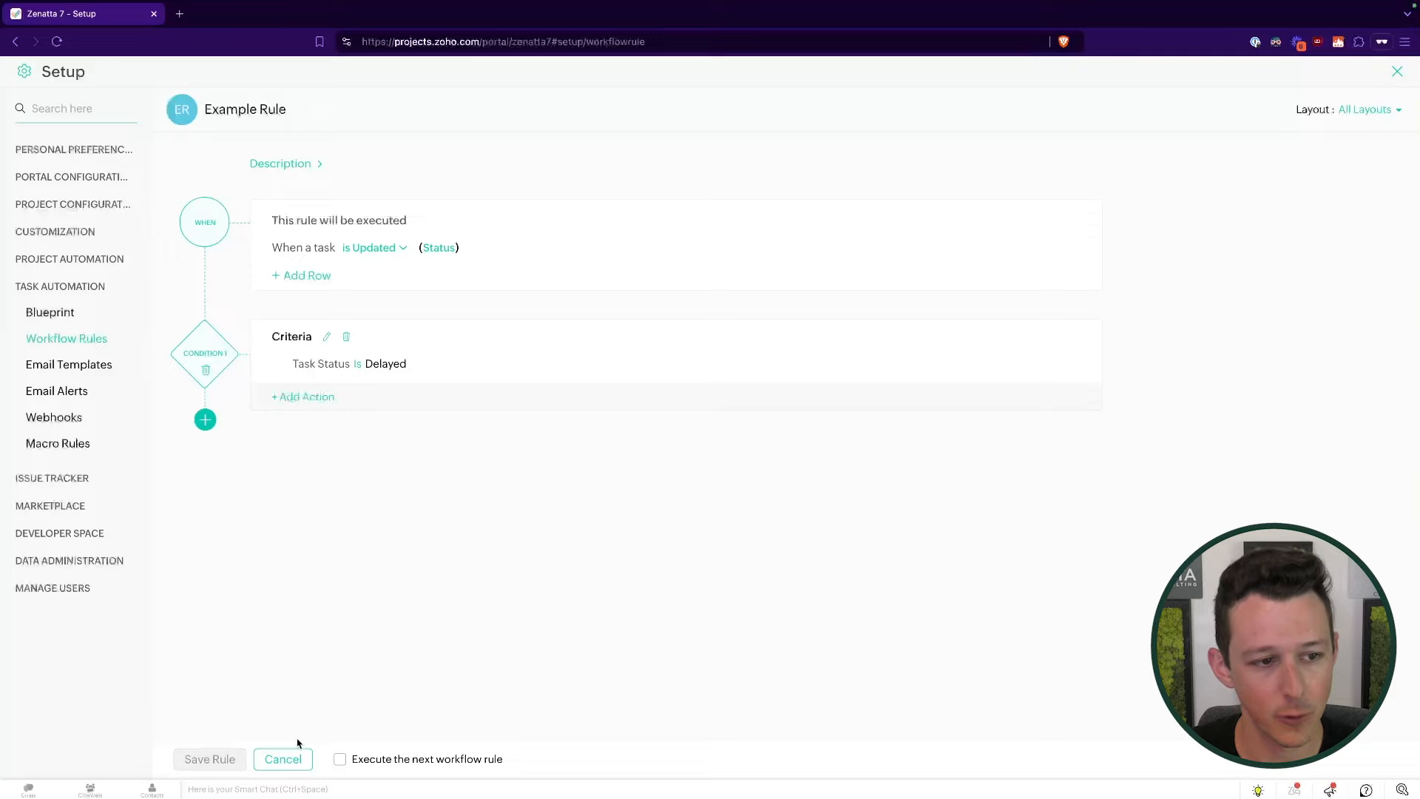
pyautogui.click(284, 759)
pyautogui.click(564, 454)
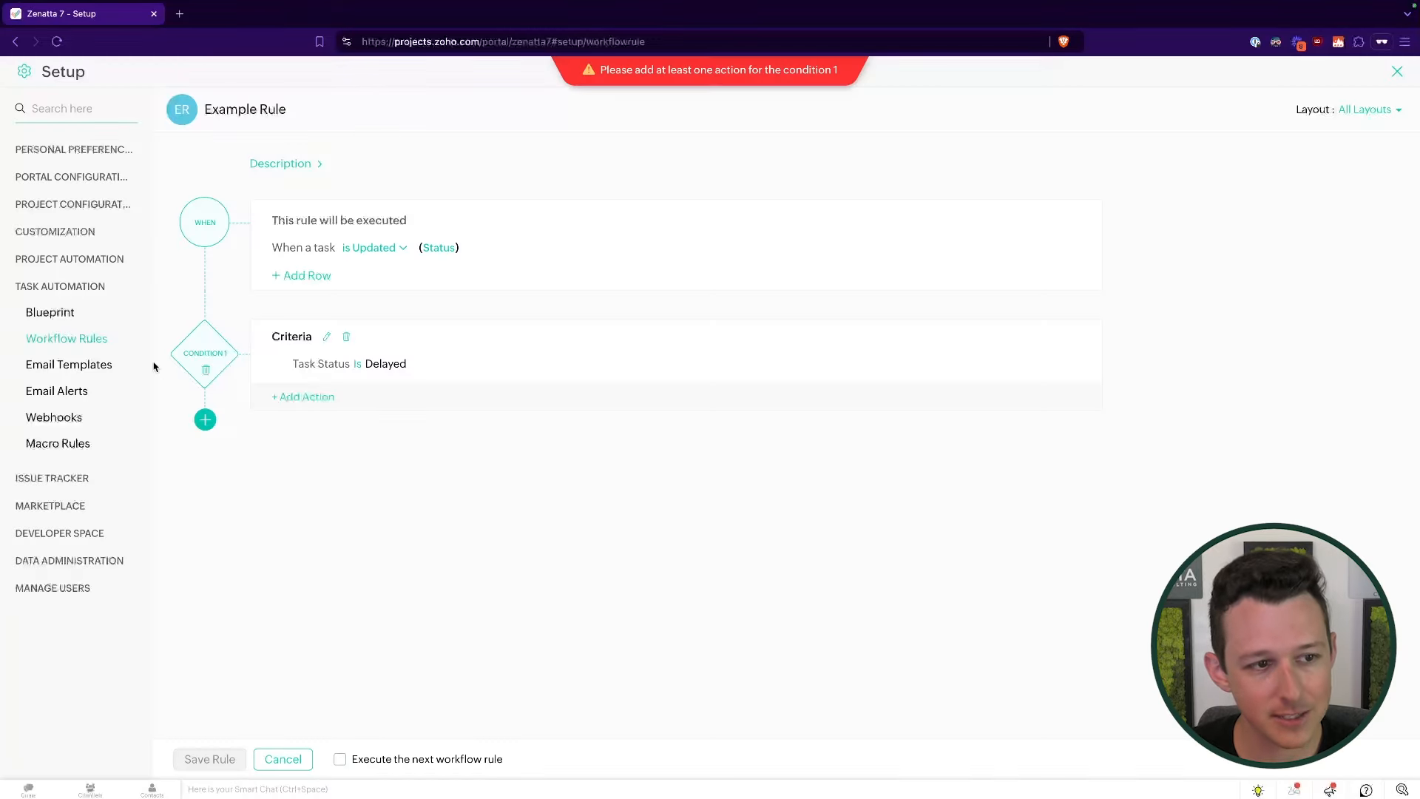
pyautogui.click(1400, 72)
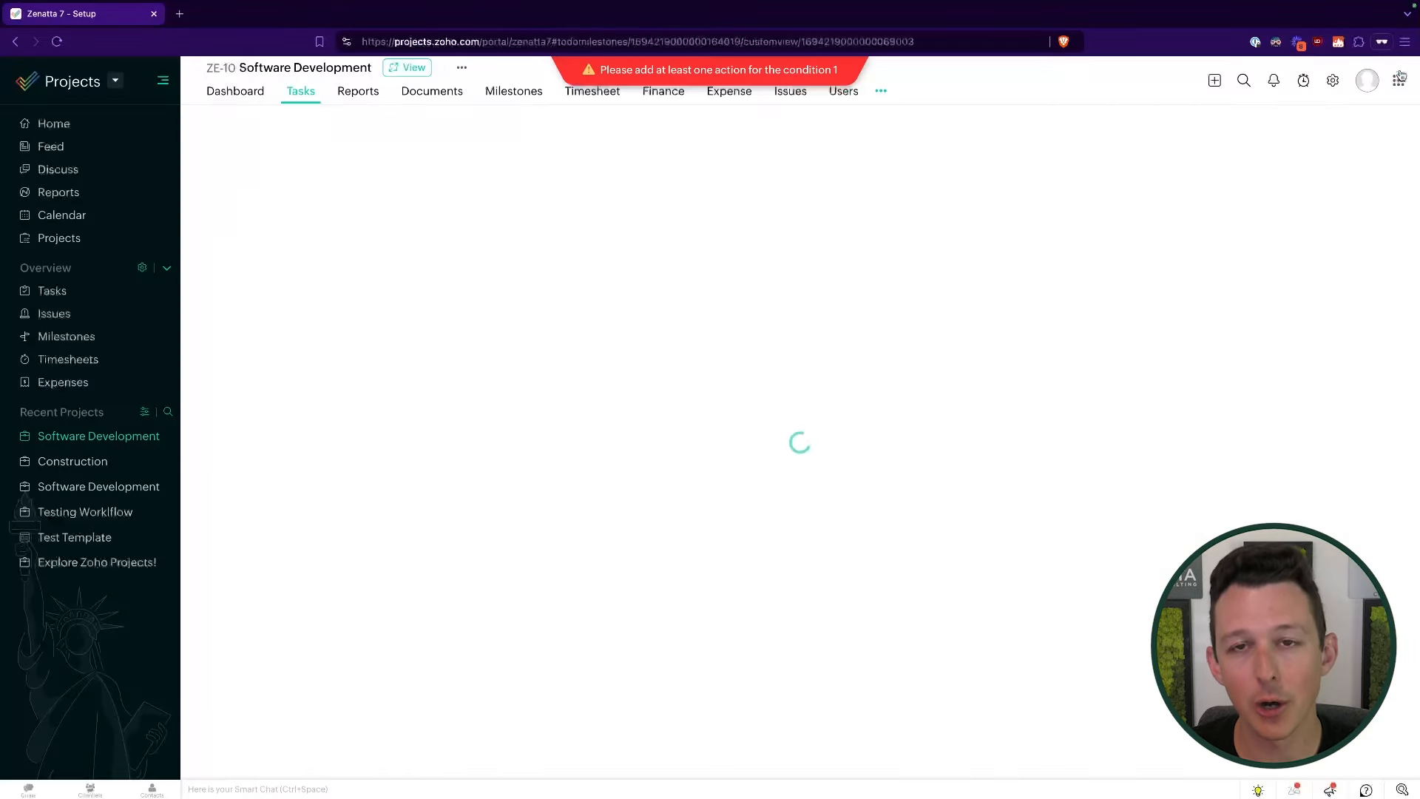
pyautogui.click(1334, 88)
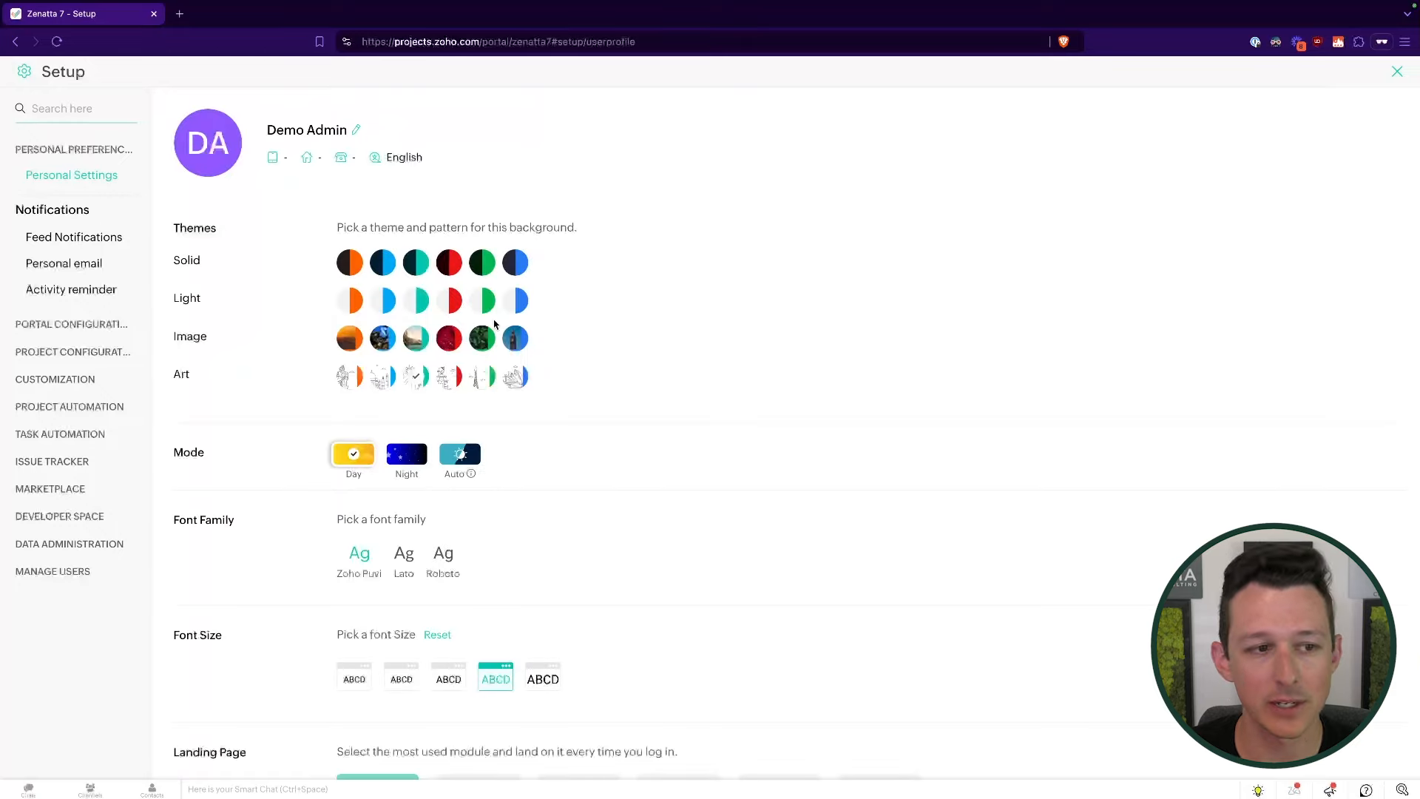
# - Navigate through Task Settings and Blueprint to the Macro Rules list
pyautogui.click(92, 353)
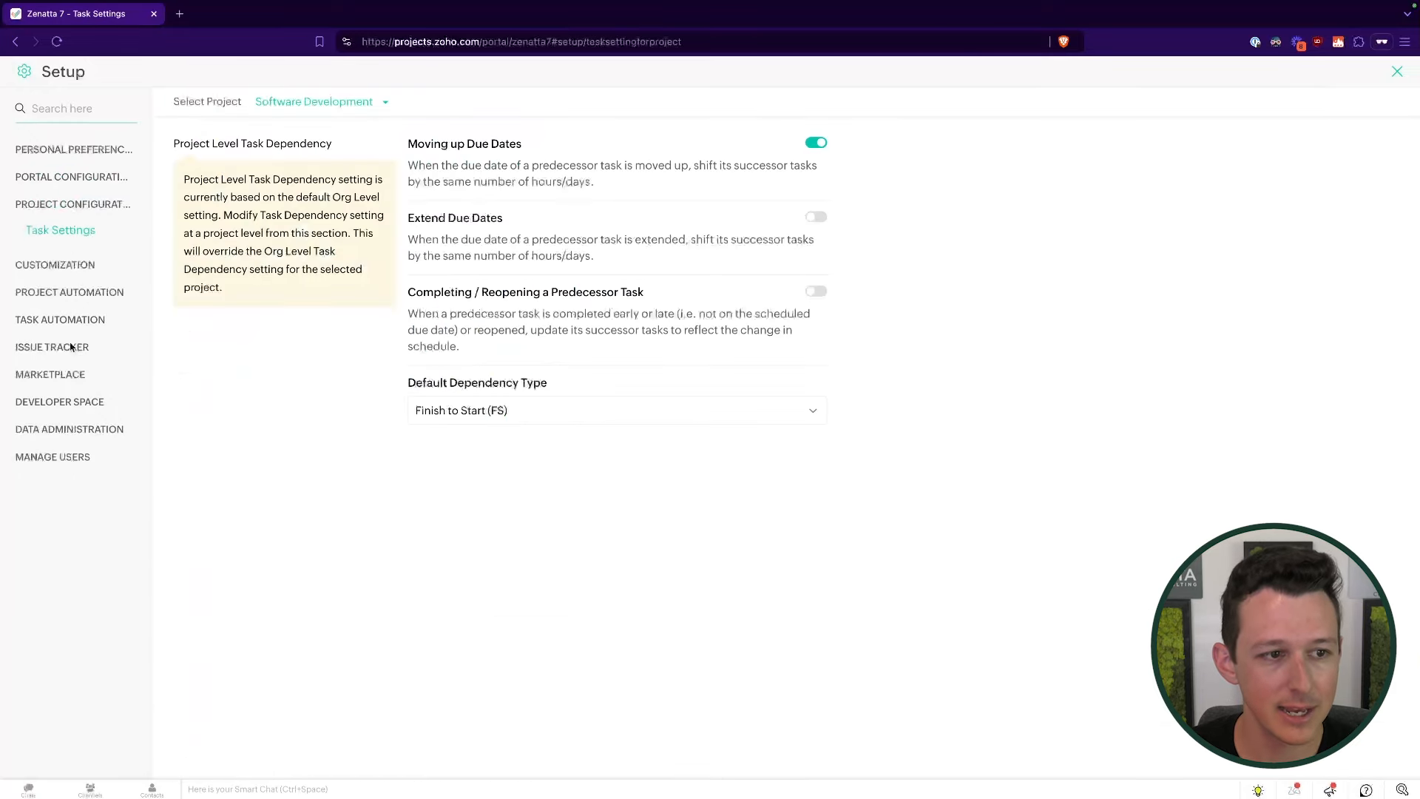
pyautogui.click(72, 323)
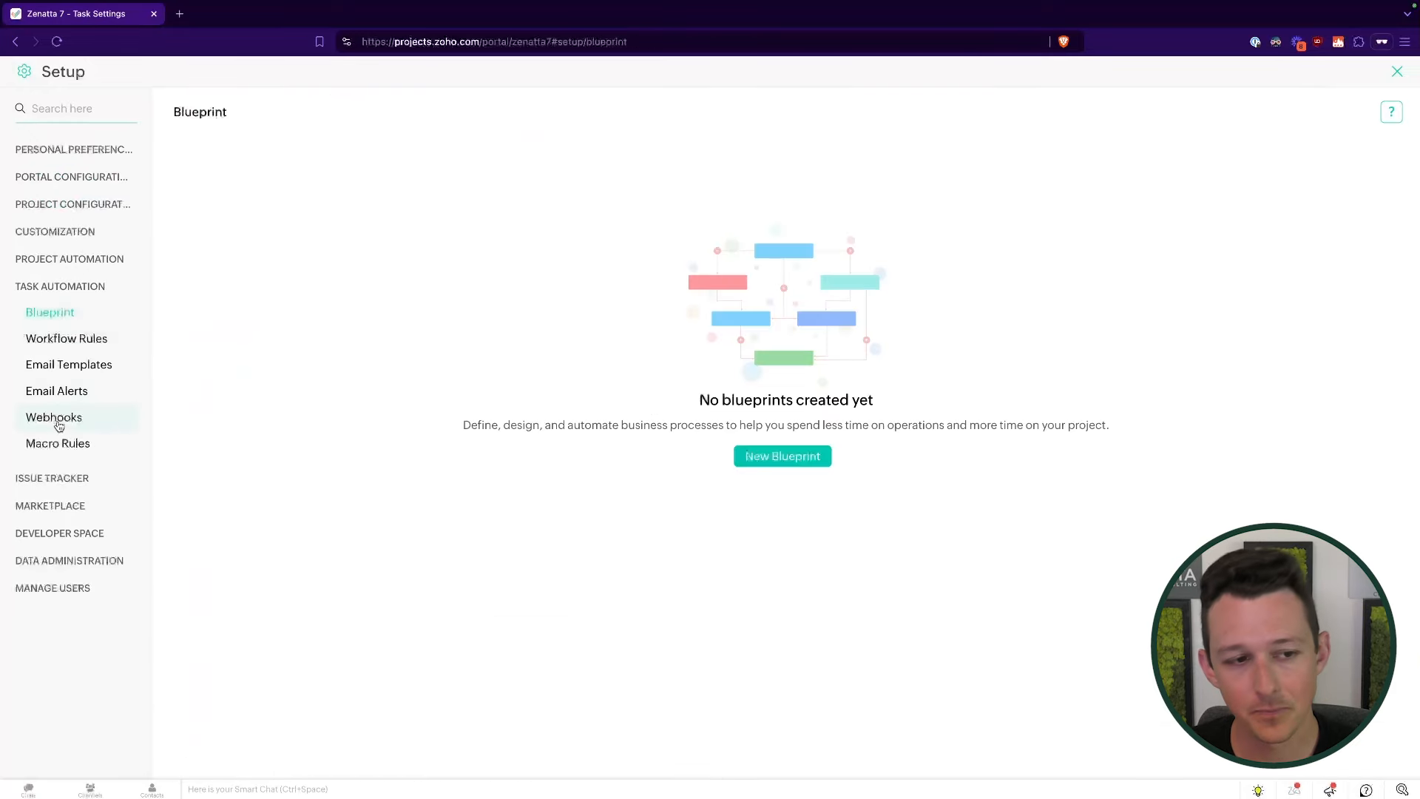
pyautogui.click(58, 452)
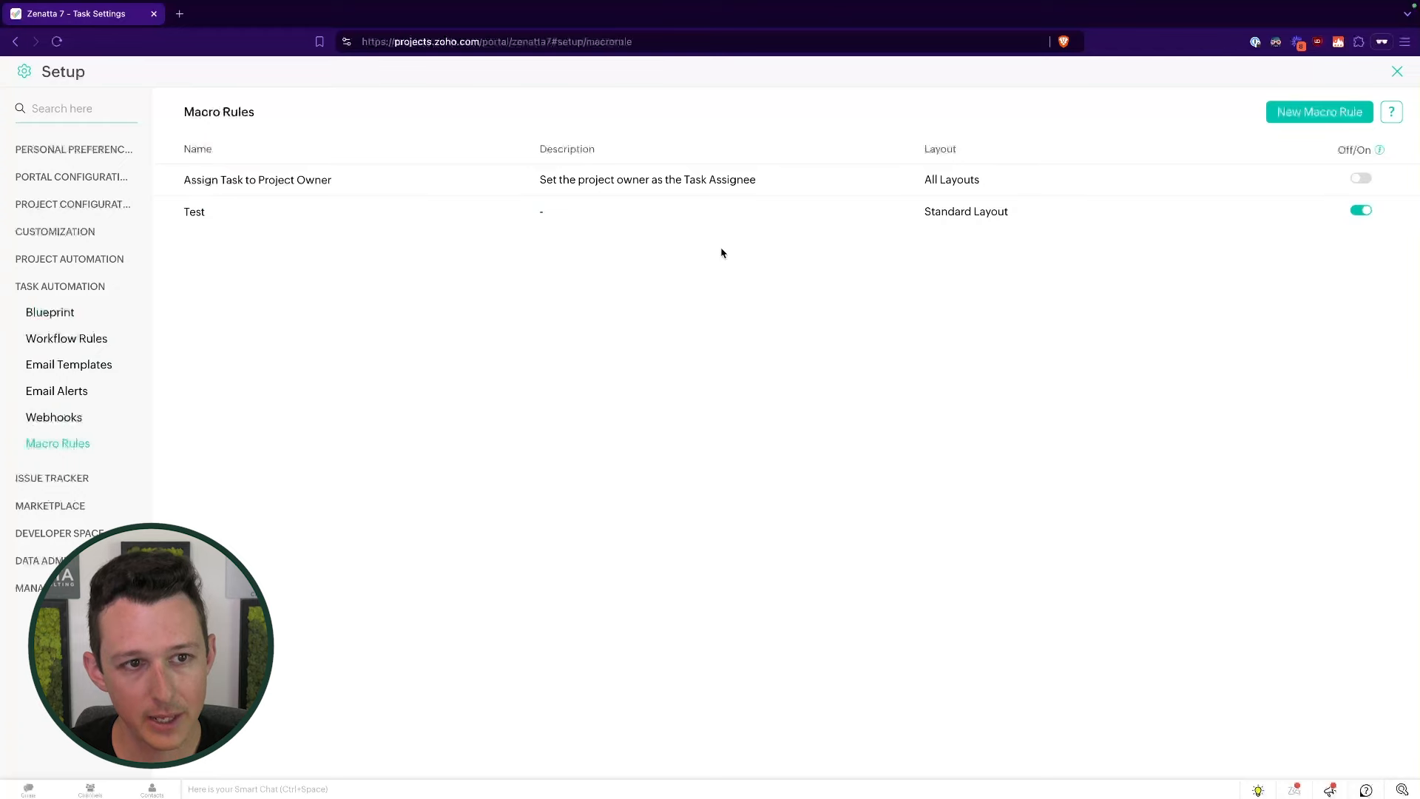
# - Create a new macro rule named 'Example Macro'
pyautogui.click(1324, 111)
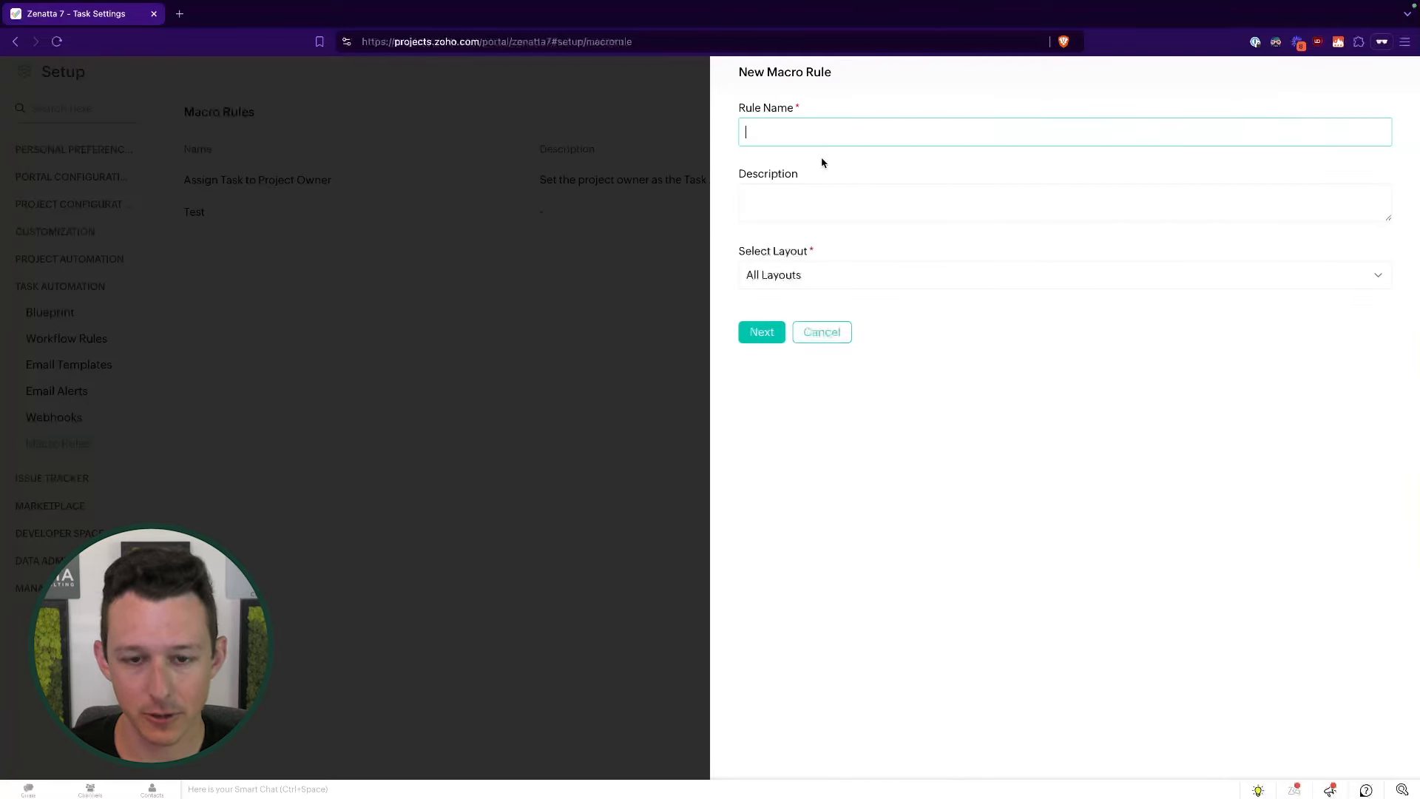
pyautogui.write('Example Macro')
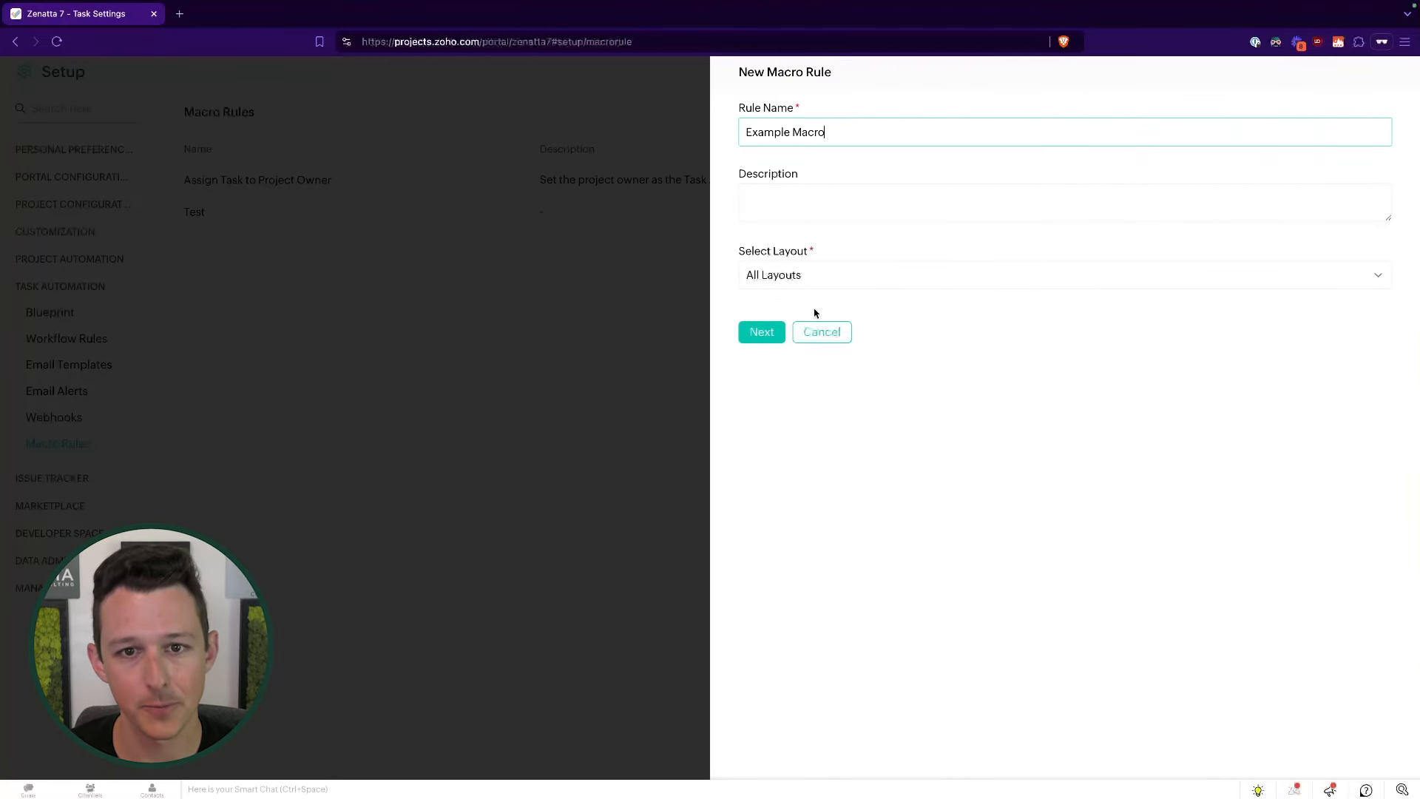
pyautogui.click(770, 332)
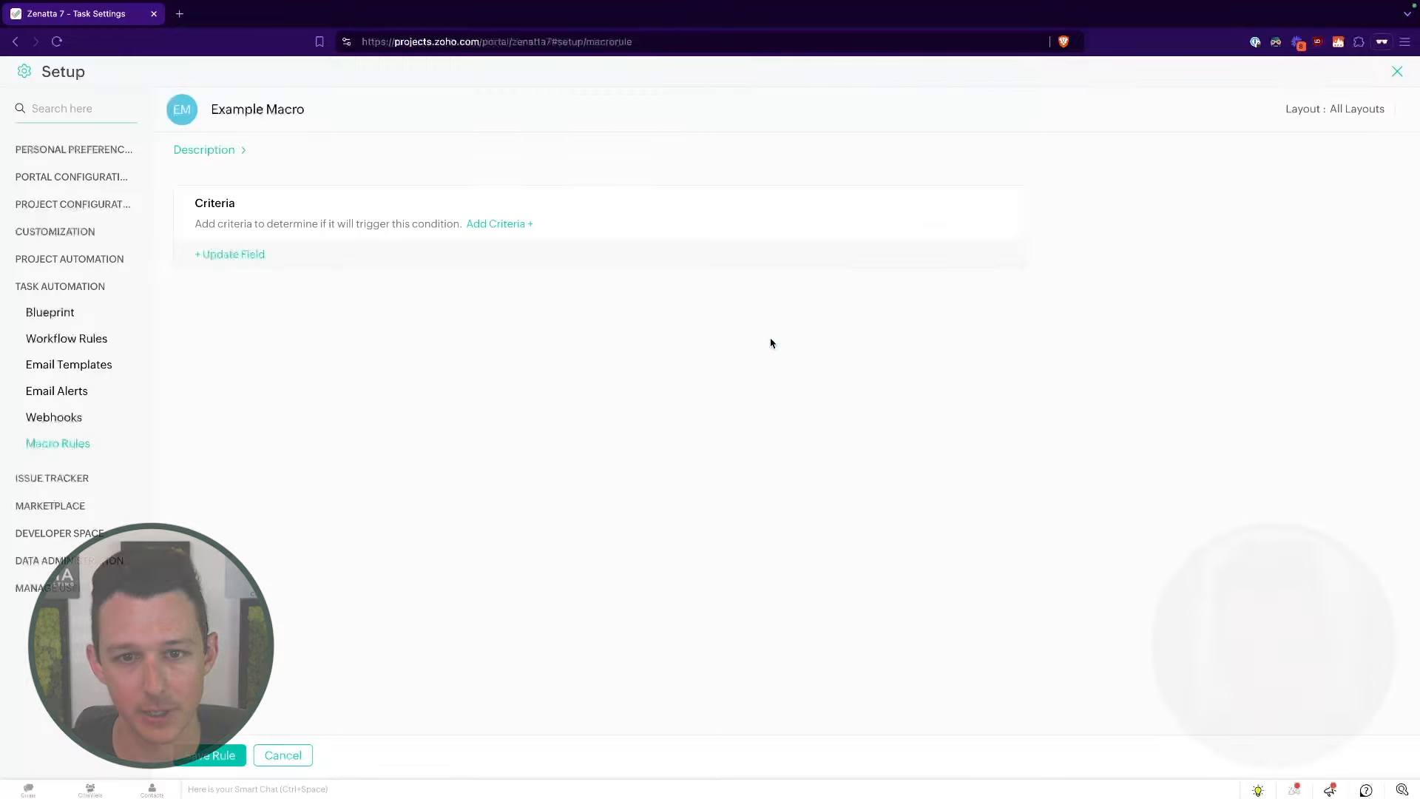
# - Give Example Macro the criterion Task Status Is Delayed
pyautogui.click(513, 224)
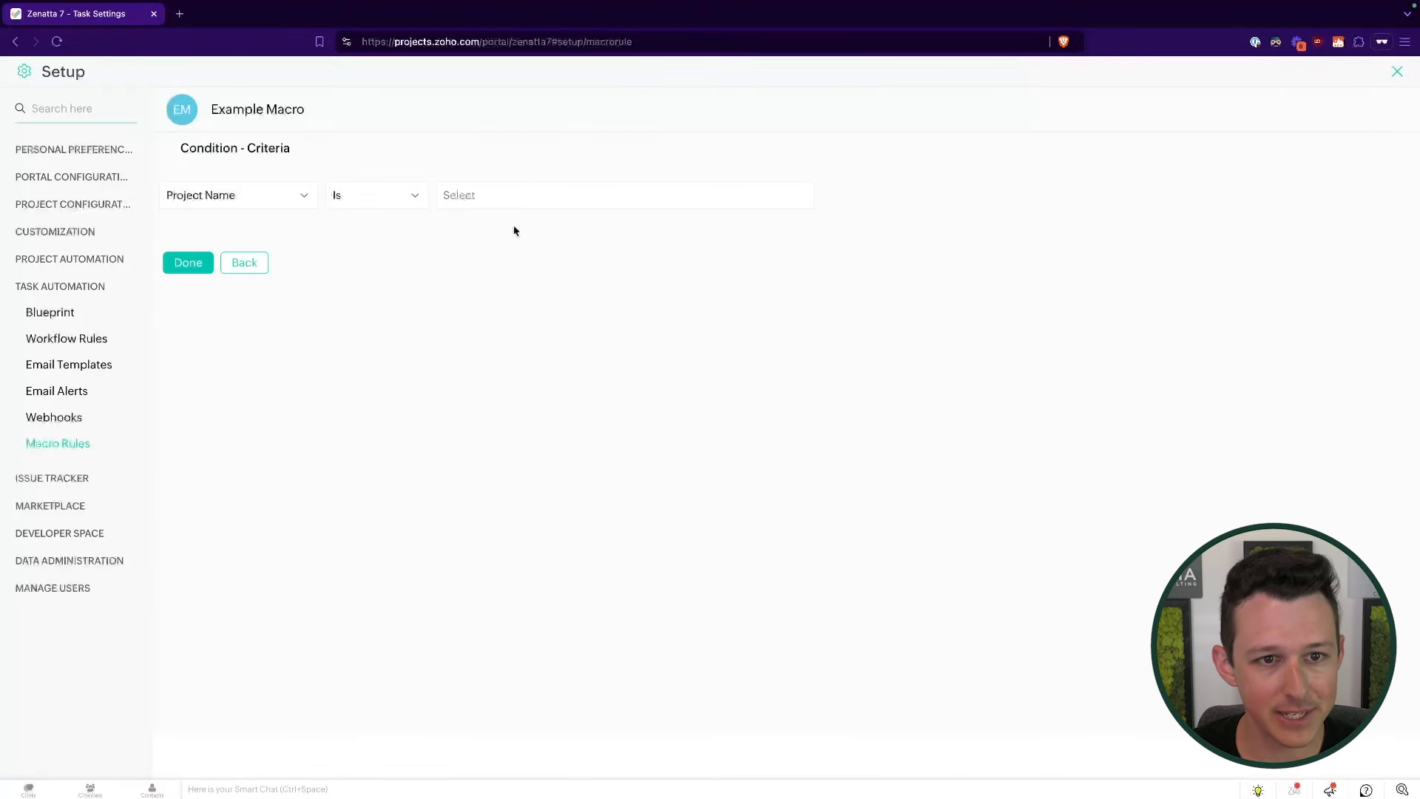
pyautogui.click(237, 195)
pyautogui.write('stat')
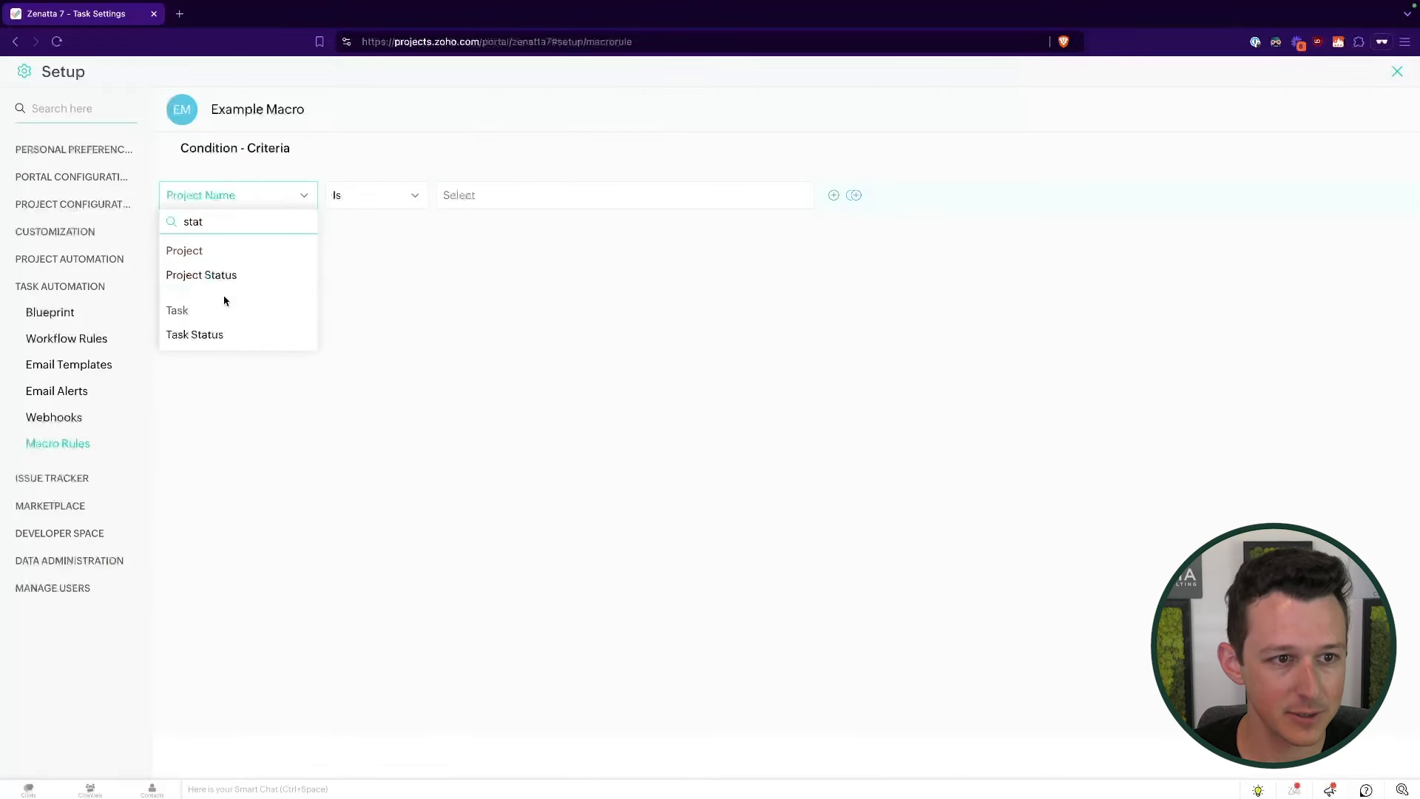
pyautogui.click(215, 333)
pyautogui.click(414, 195)
pyautogui.click(481, 198)
pyautogui.scroll(-3, 514, 296)
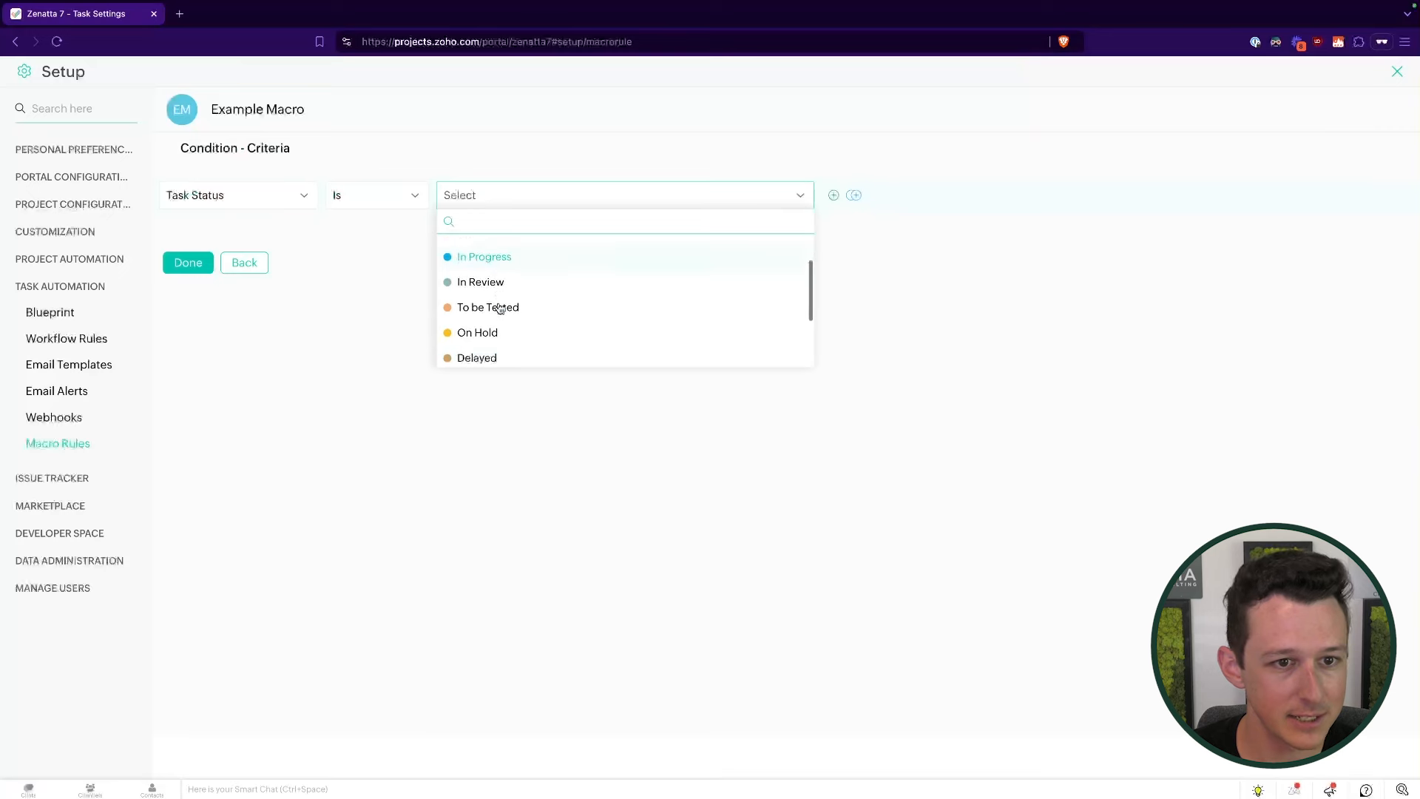
pyautogui.click(514, 296)
pyautogui.click(187, 264)
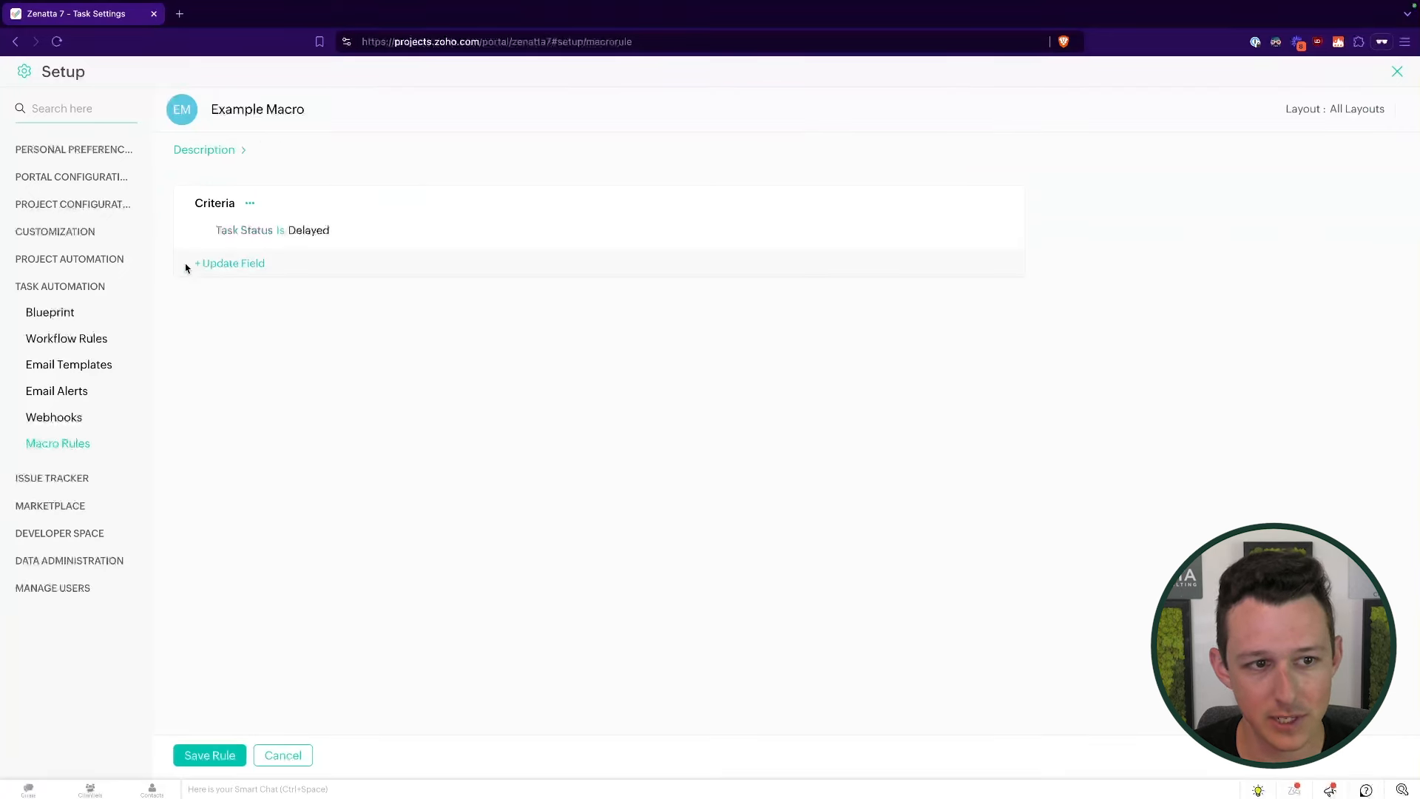
# - Add a field update setting Billing Type to Billable, then review it
pyautogui.click(251, 268)
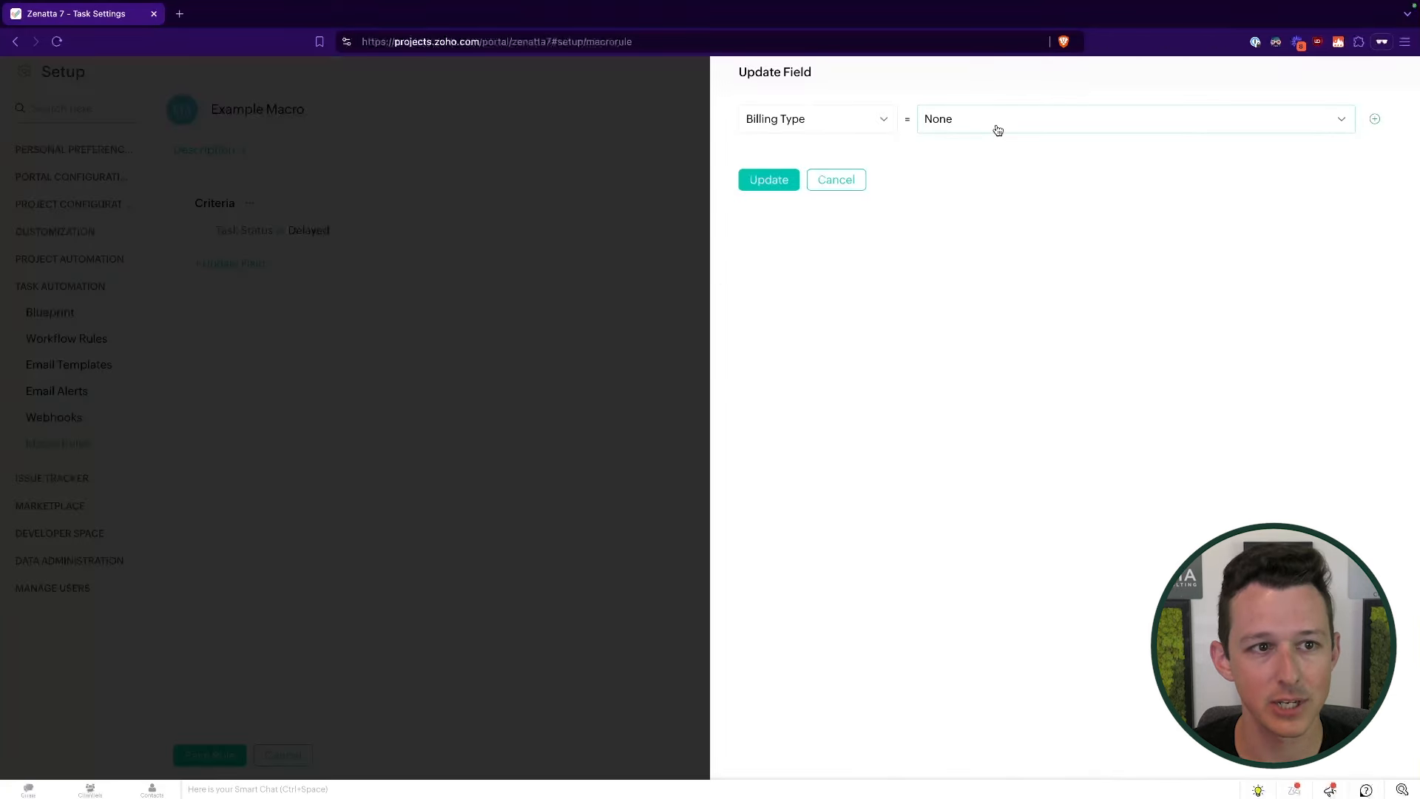
pyautogui.click(947, 120)
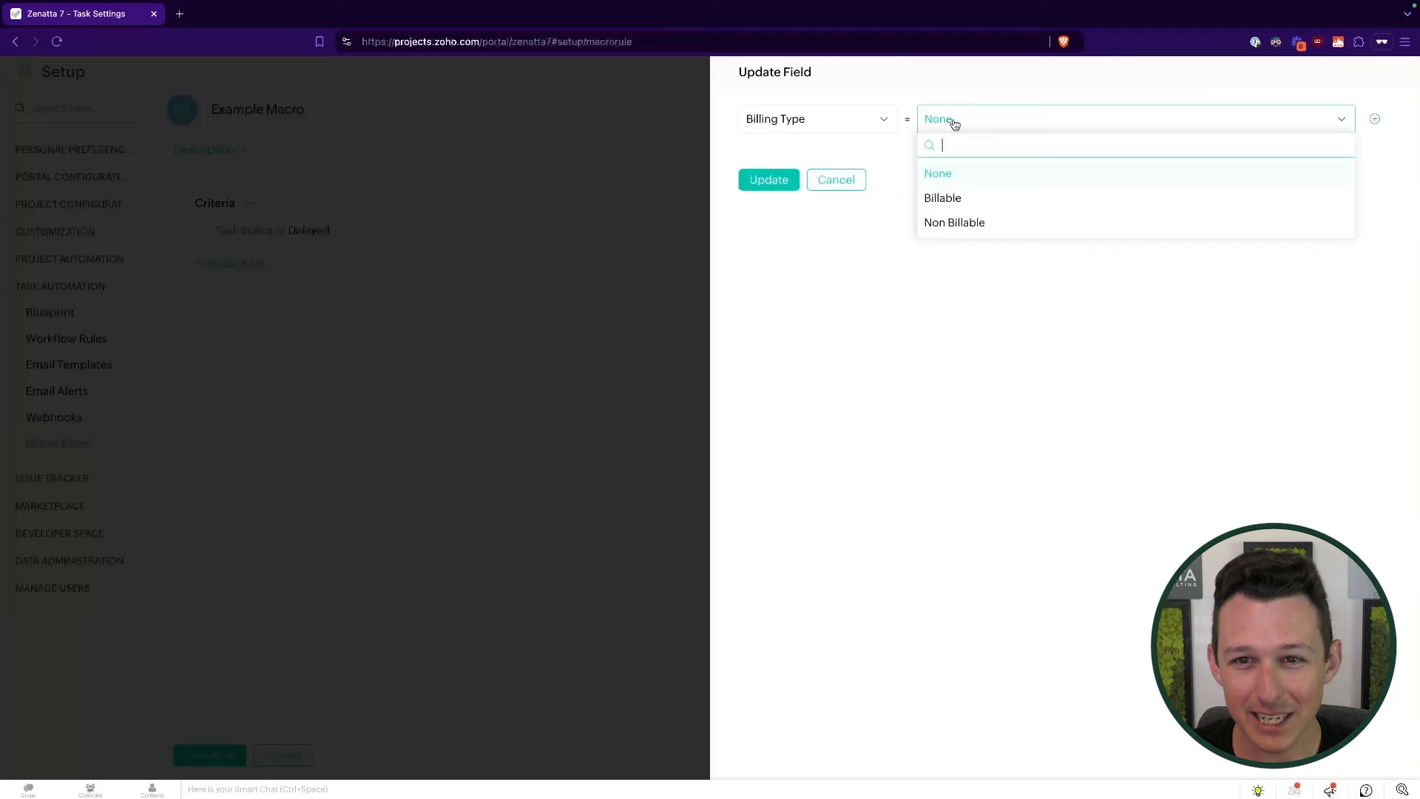
pyautogui.click(962, 205)
pyautogui.click(782, 178)
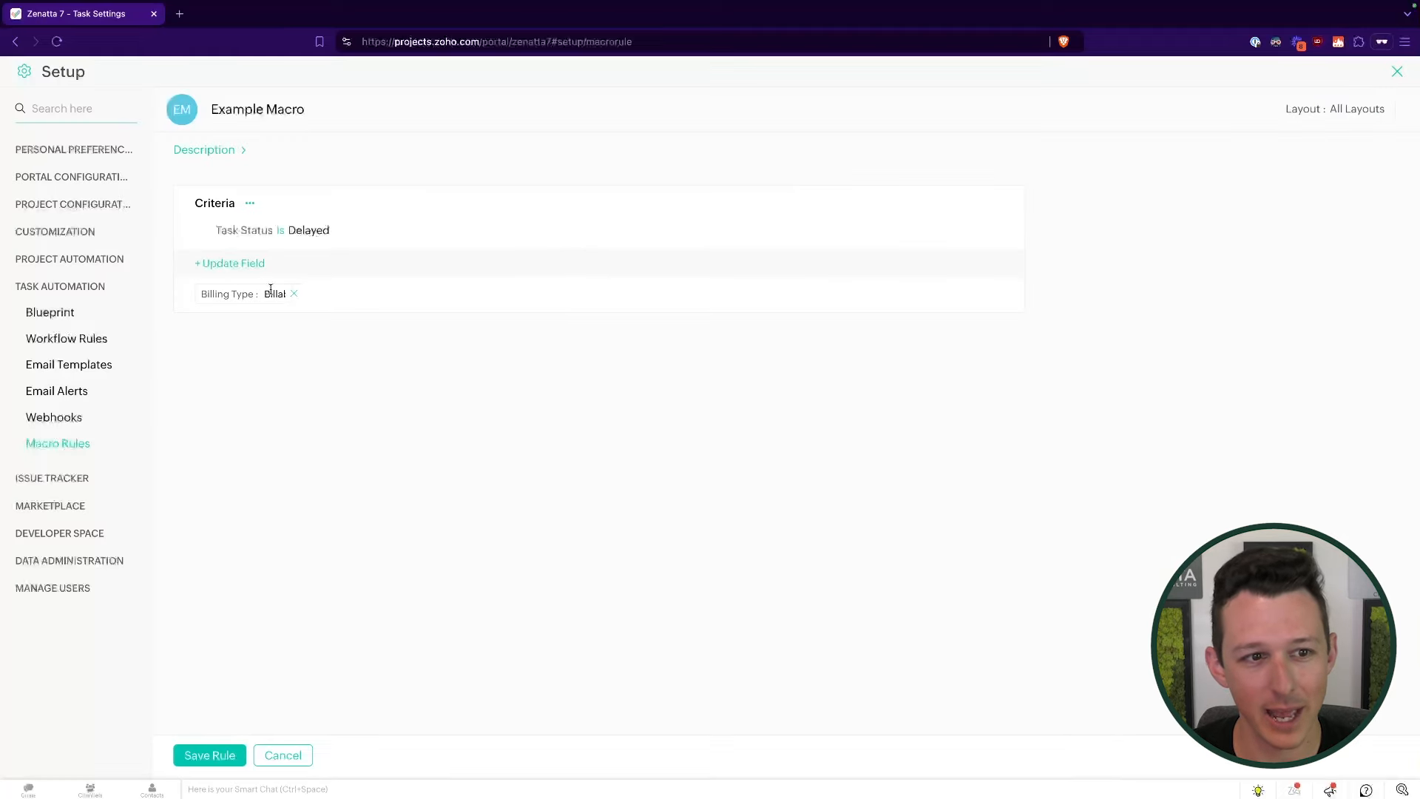
pyautogui.click(234, 264)
pyautogui.click(850, 186)
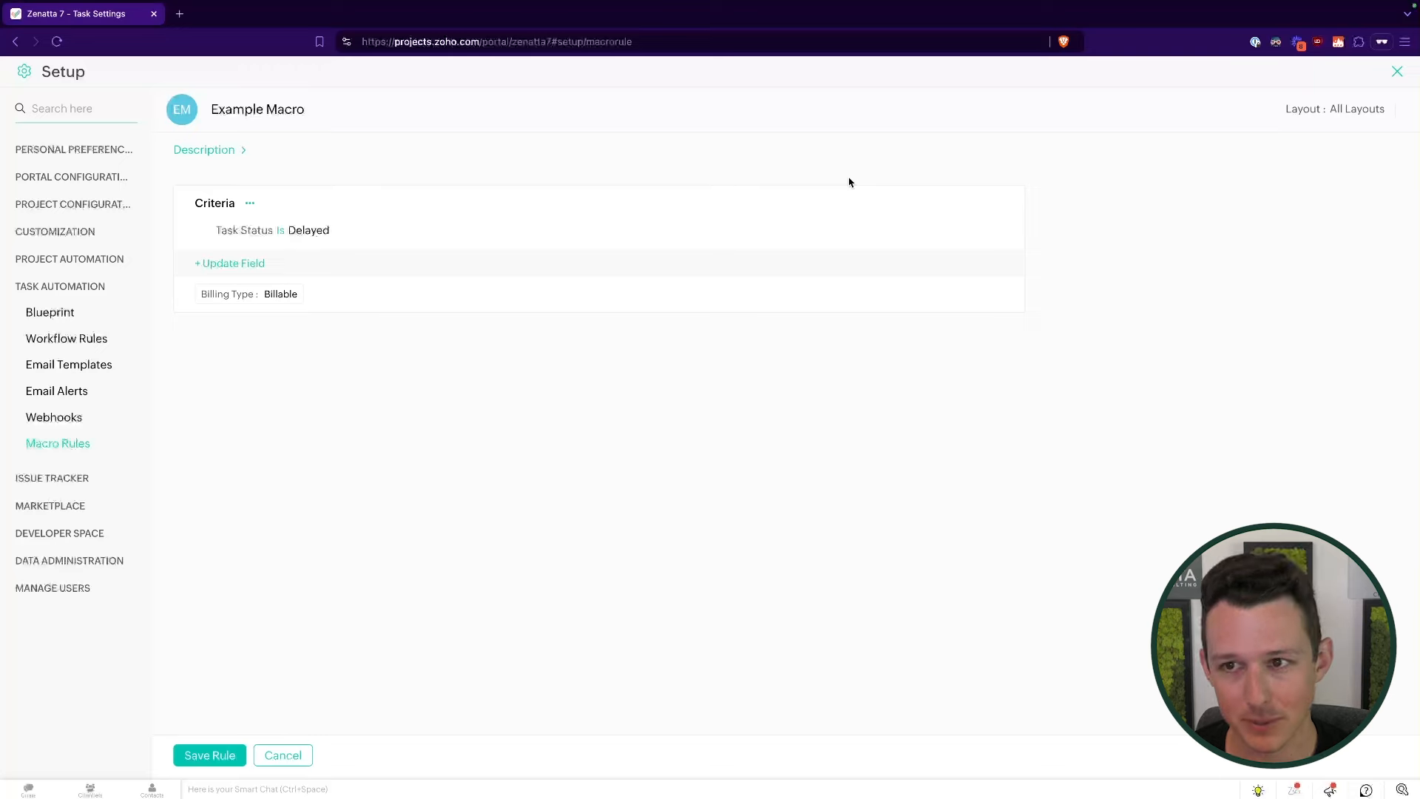
# - Save Example Macro when leaving the editor, then go to the Blueprint page
pyautogui.click(290, 754)
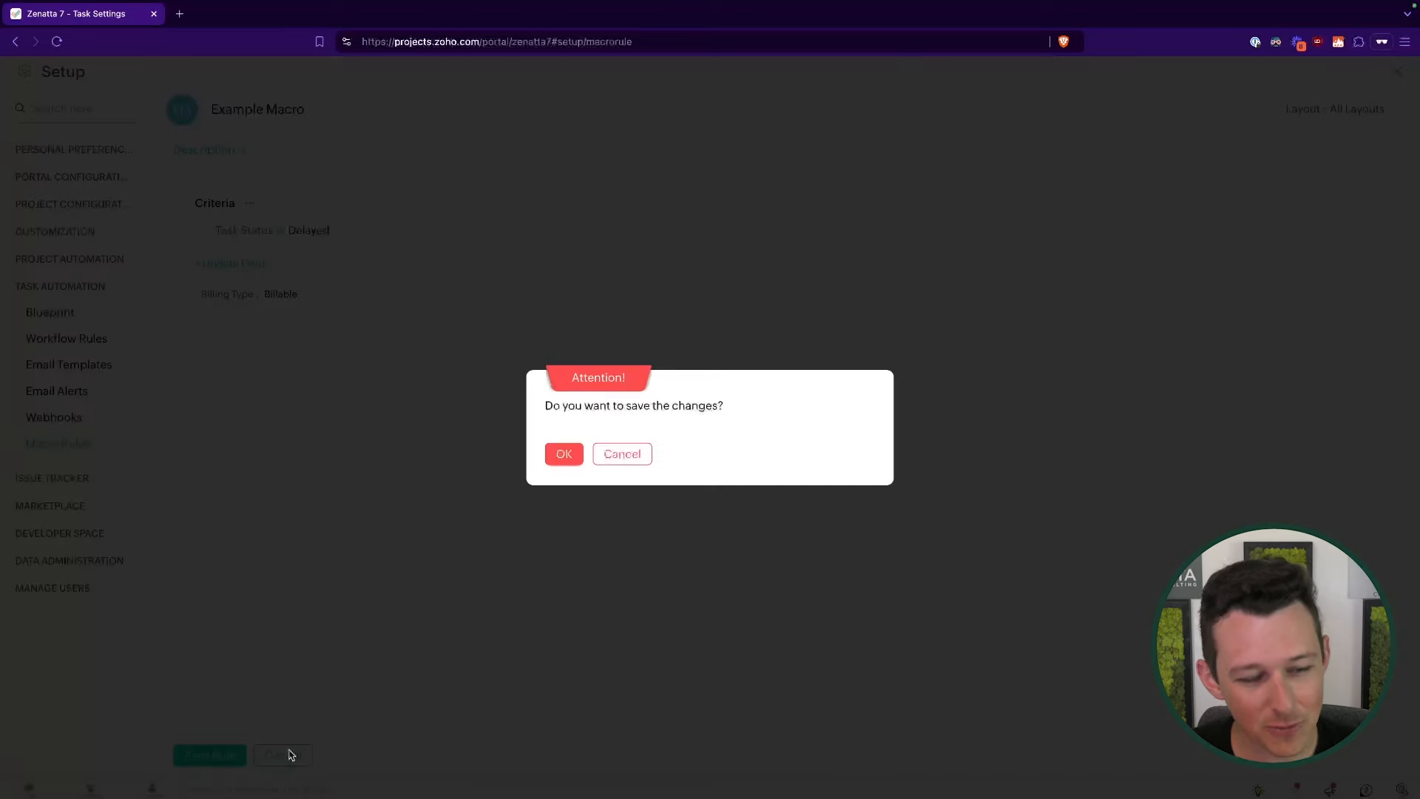
pyautogui.click(563, 454)
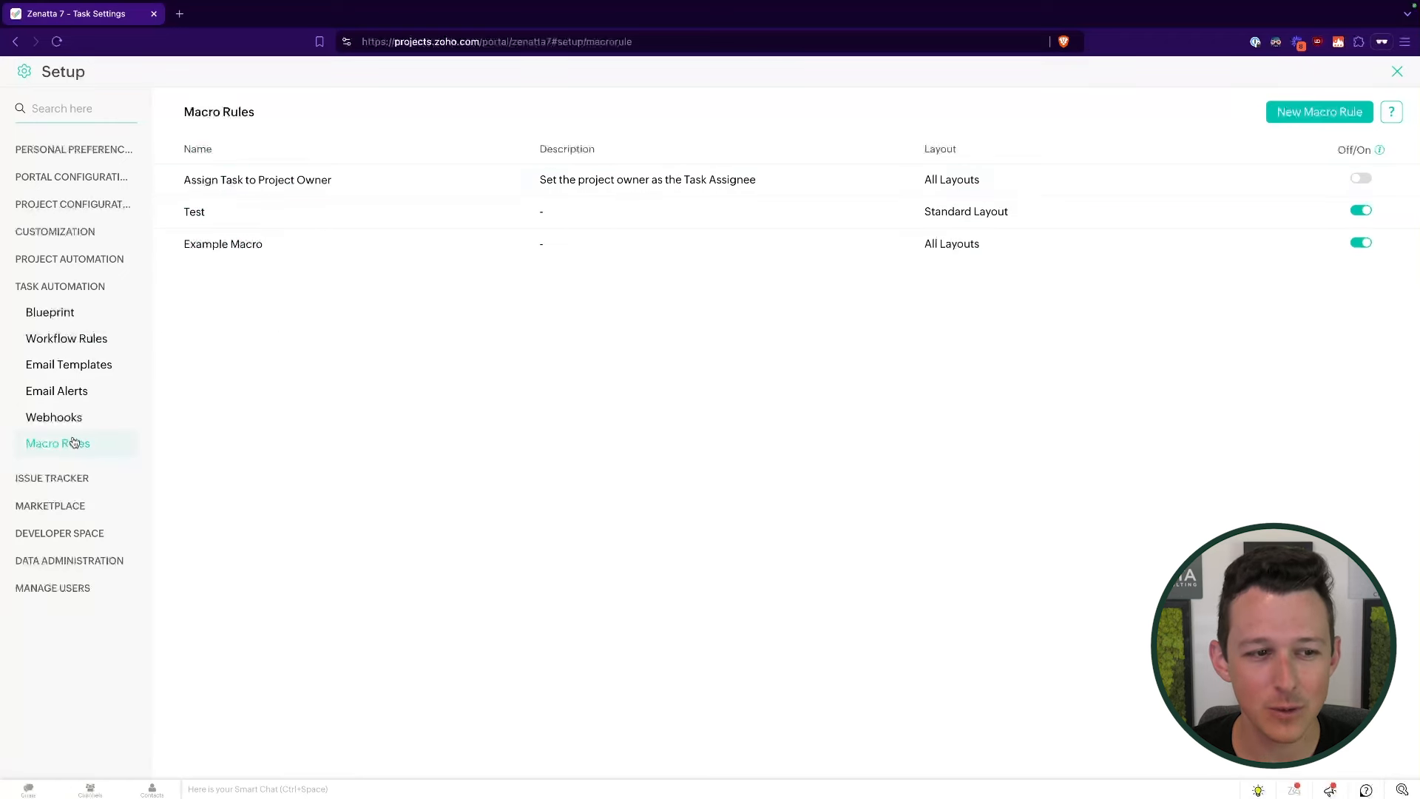
pyautogui.click(83, 320)
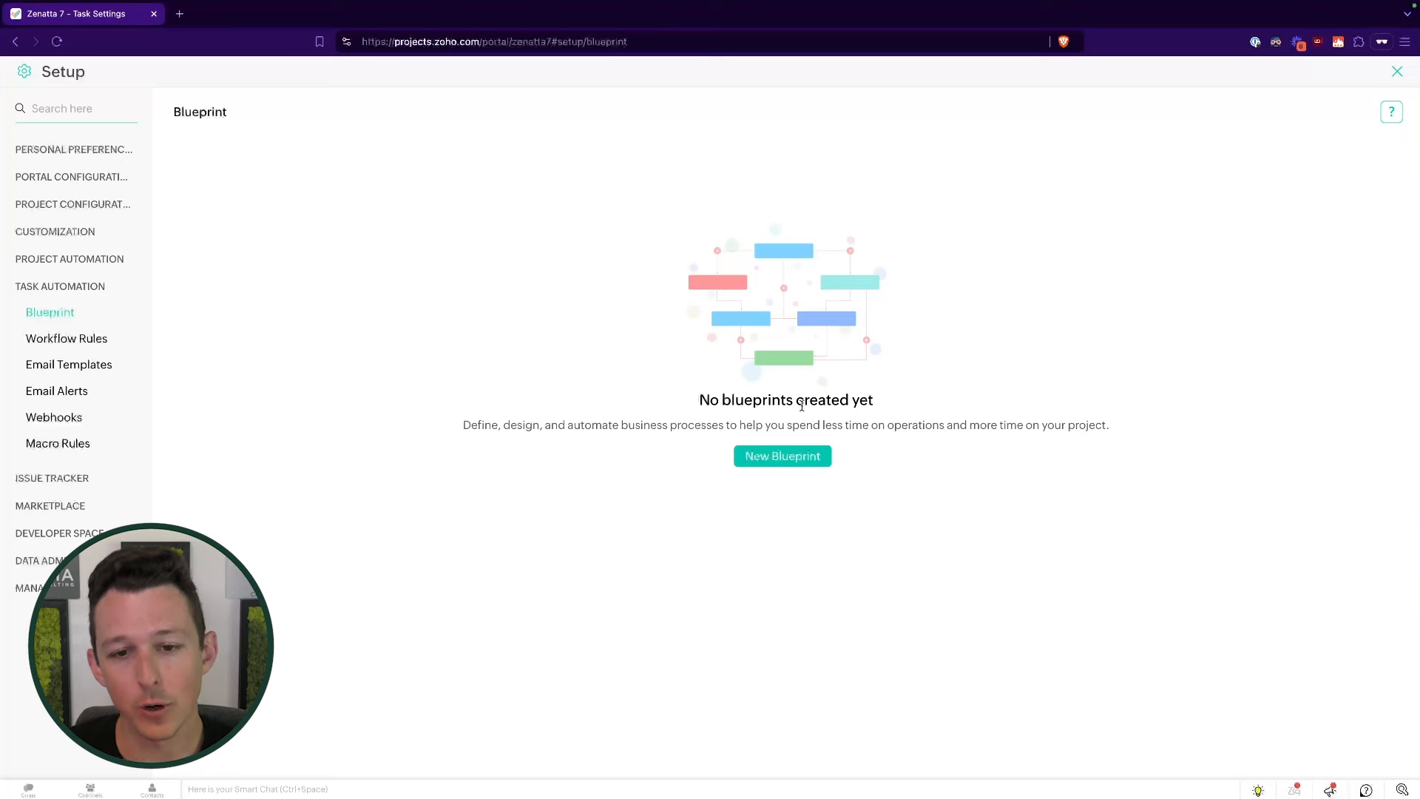
# - Start a blueprint named 'Example Blueprint' and check the Software Development layout
pyautogui.click(795, 457)
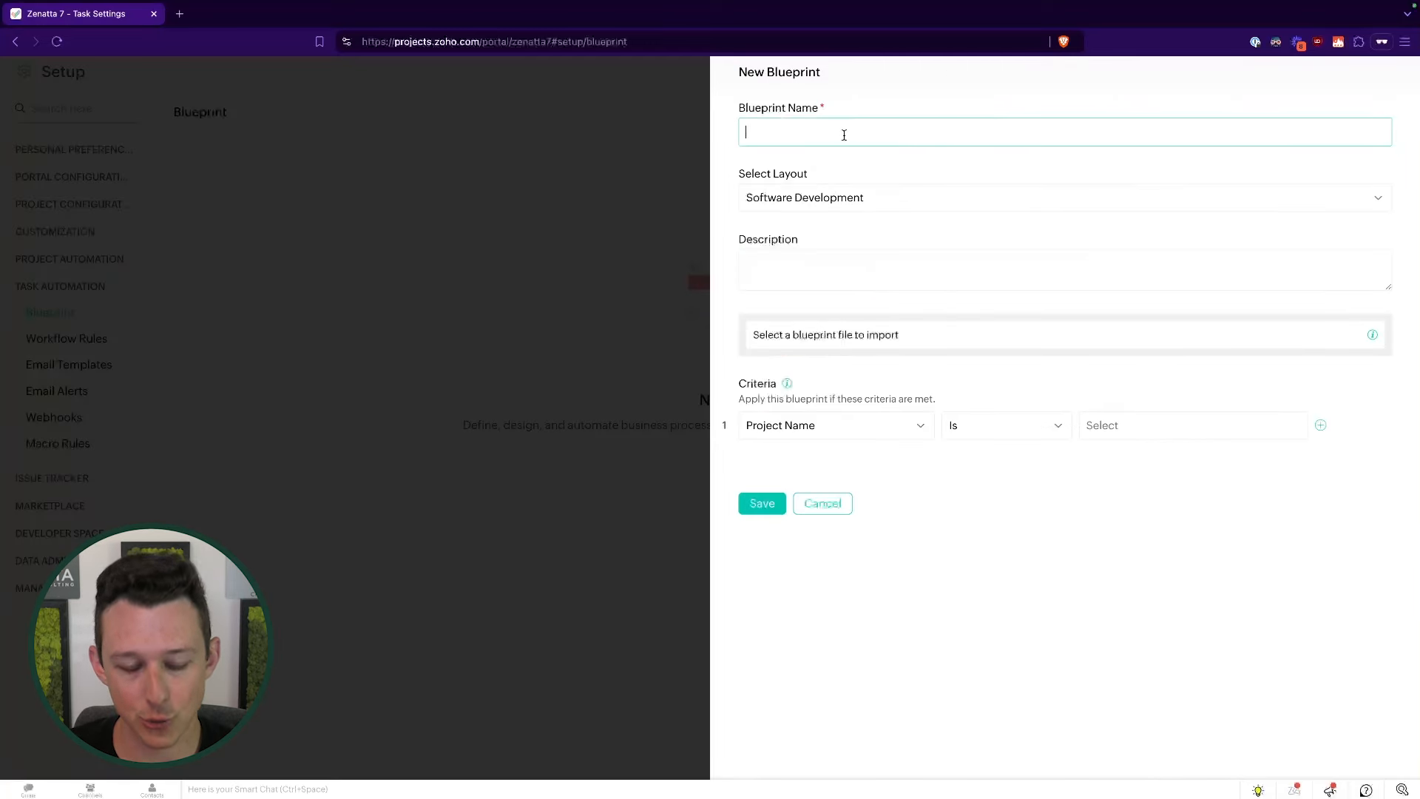
pyautogui.write('Example Blueprint')
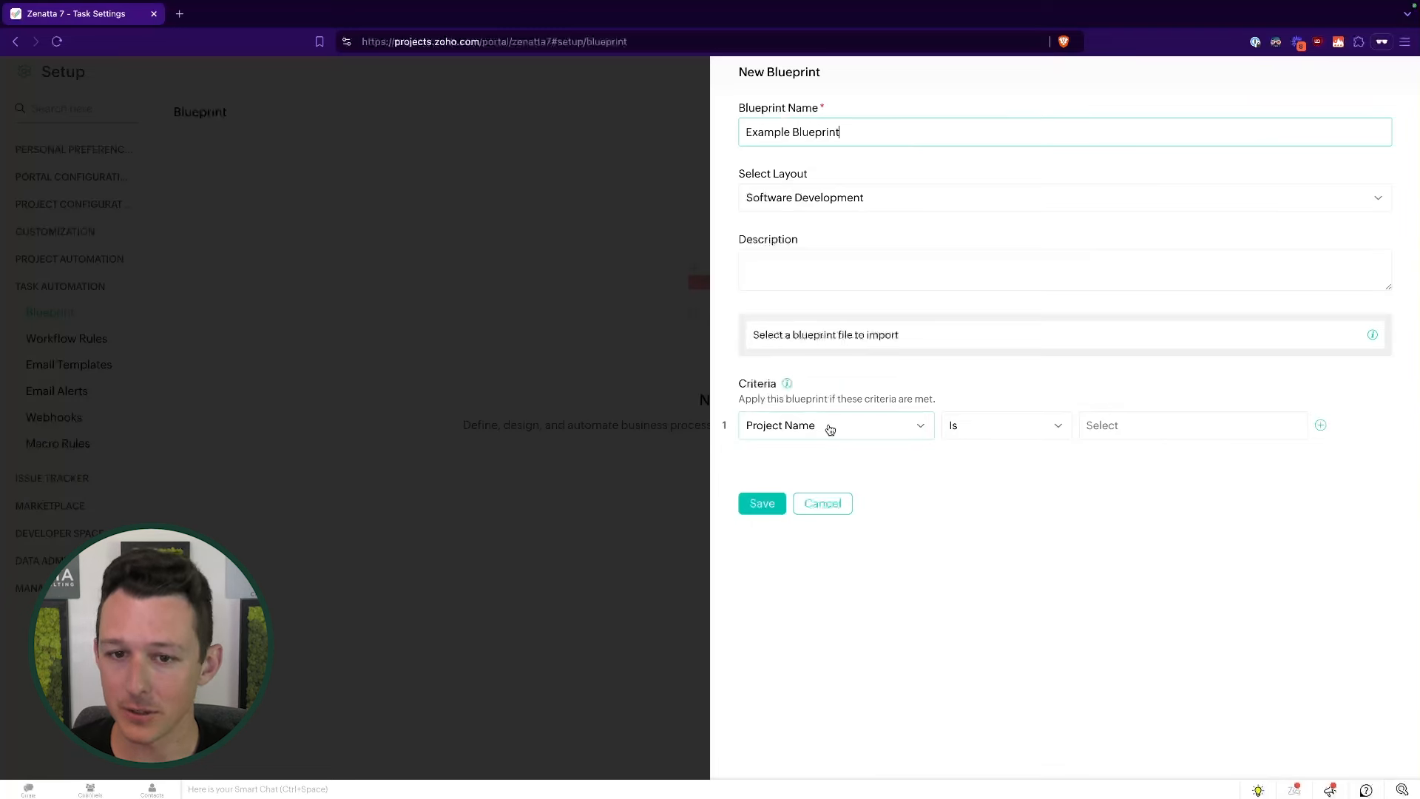
pyautogui.click(862, 172)
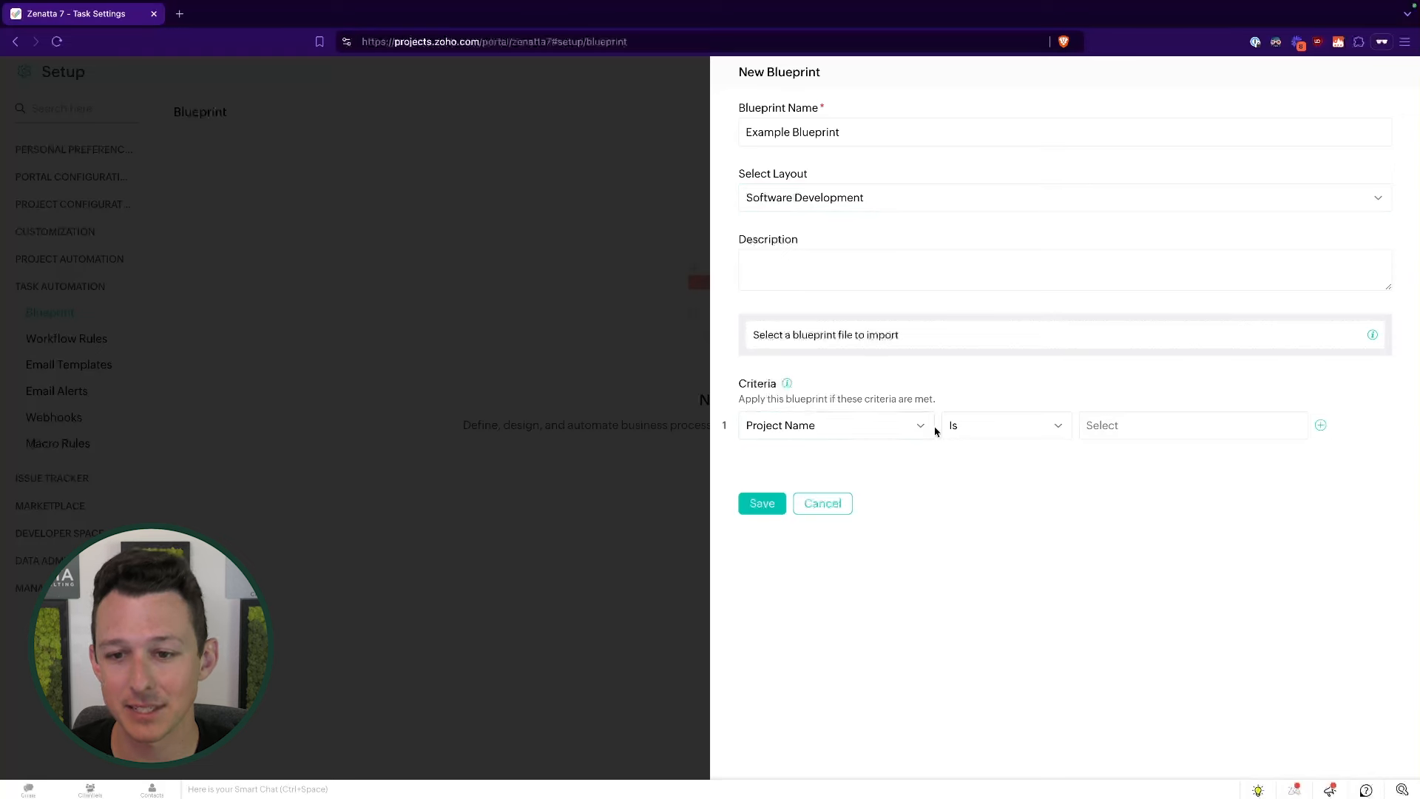
pyautogui.click(823, 200)
pyautogui.scroll(-1, 815, 305)
pyautogui.scroll(1, 812, 303)
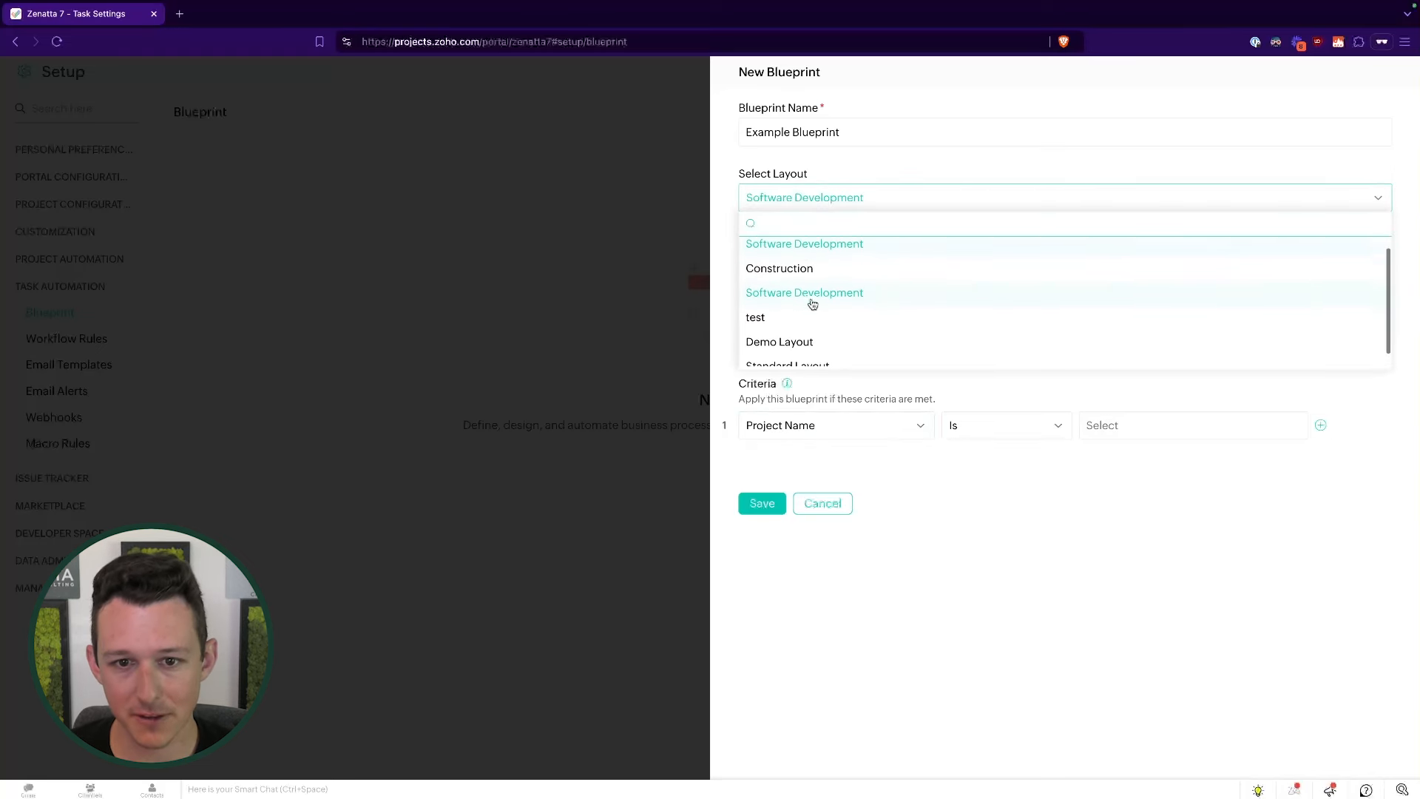
pyautogui.scroll(-1, 813, 340)
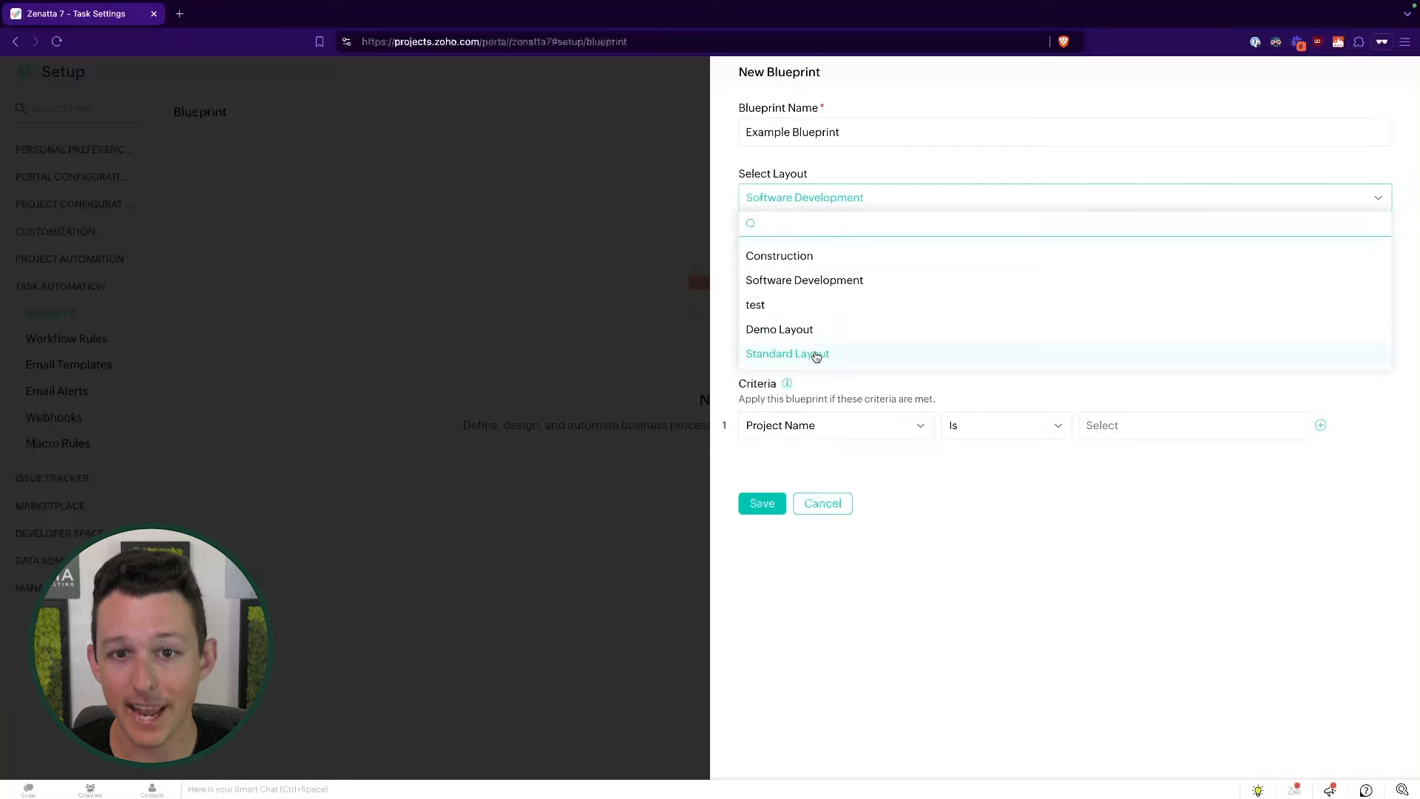
pyautogui.scroll(1, 817, 311)
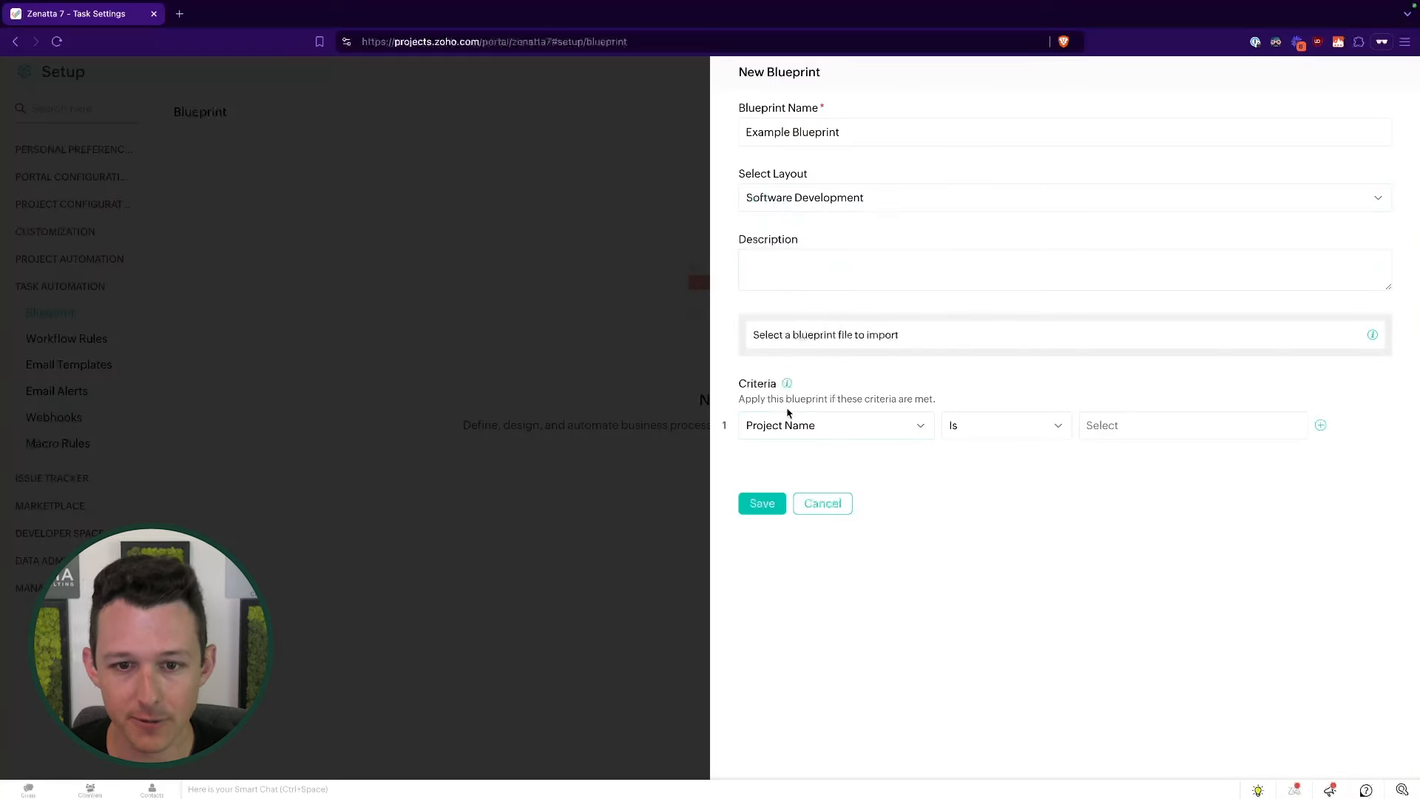
# - Set the blueprint criteria to Strict Project Is Applicable
pyautogui.click(800, 424)
pyautogui.scroll(-3, 825, 537)
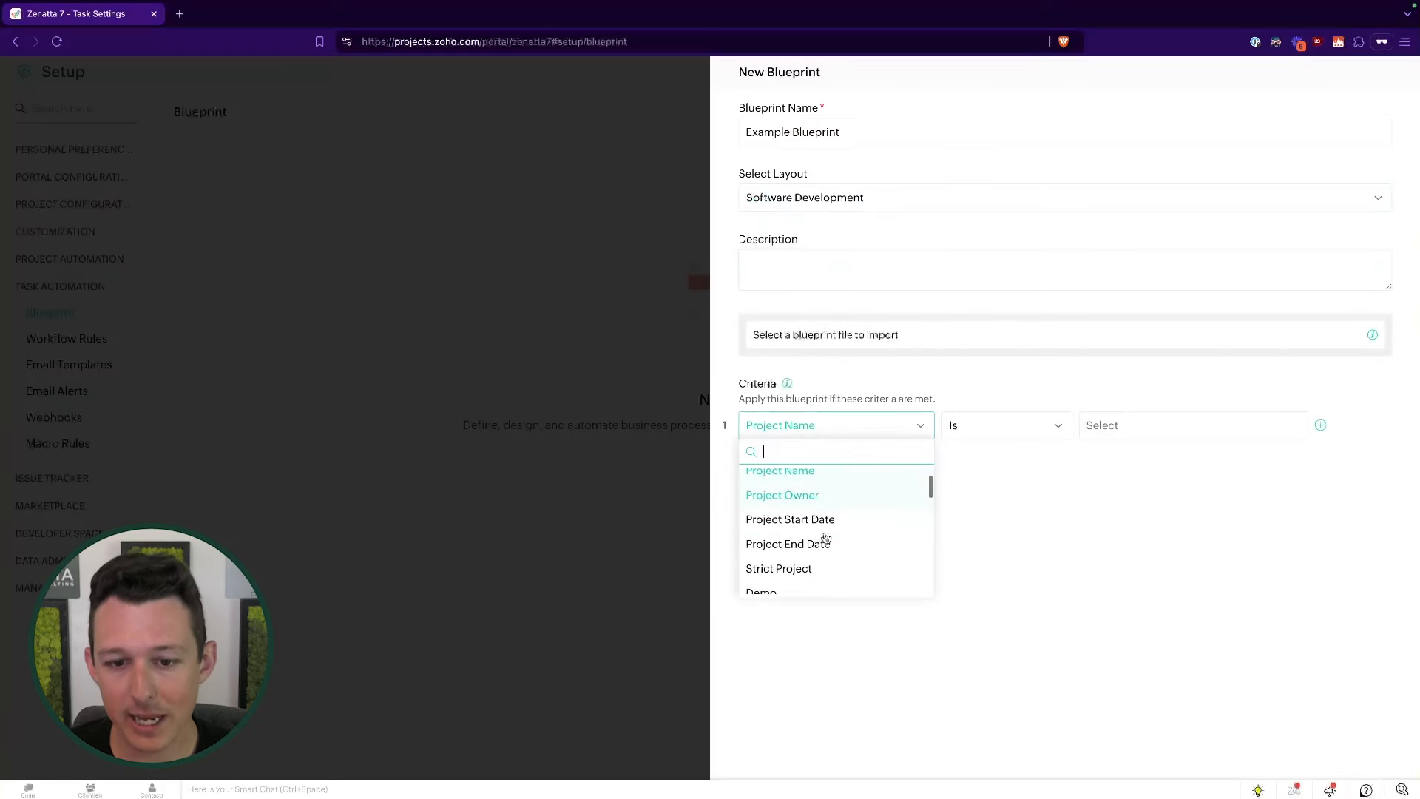
pyautogui.scroll(2, 825, 534)
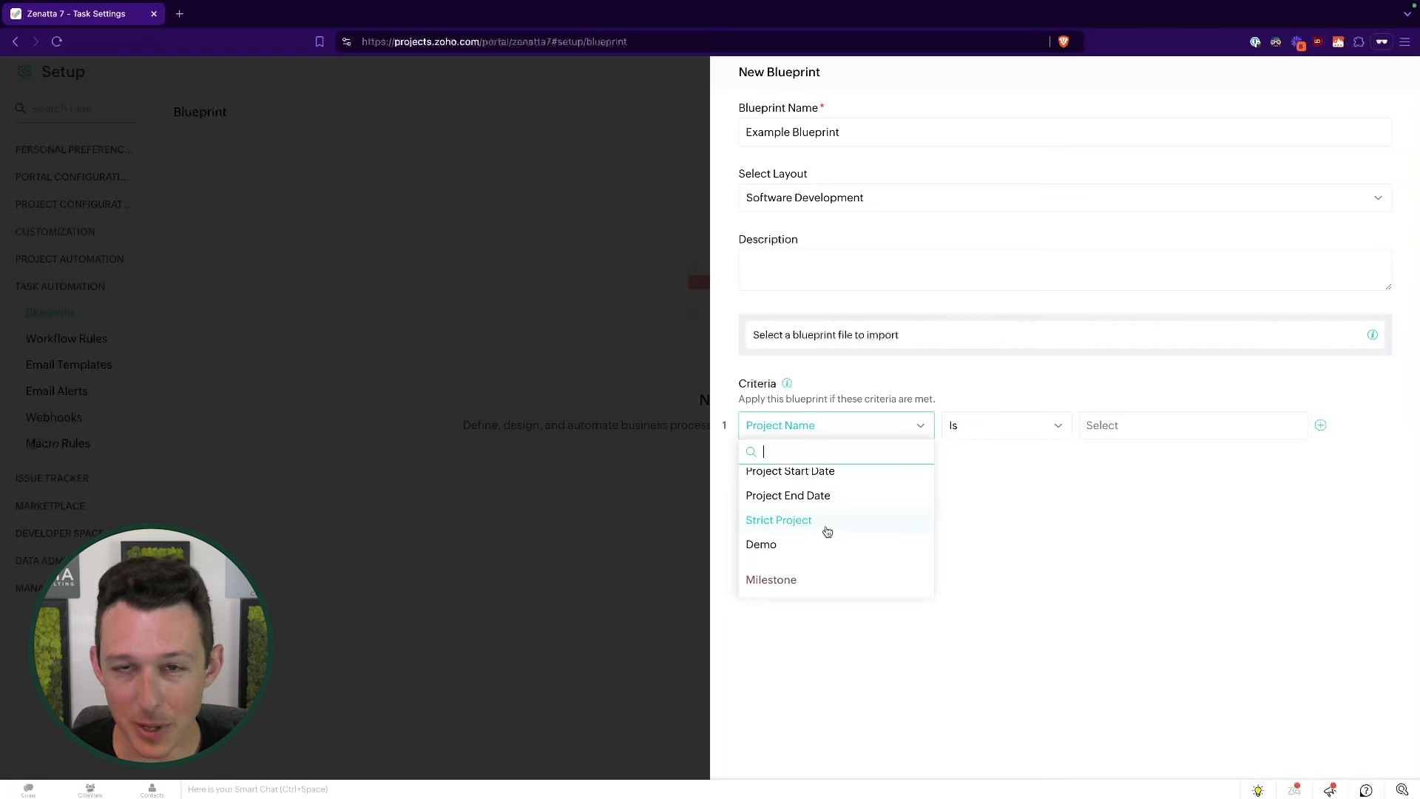
pyautogui.click(827, 522)
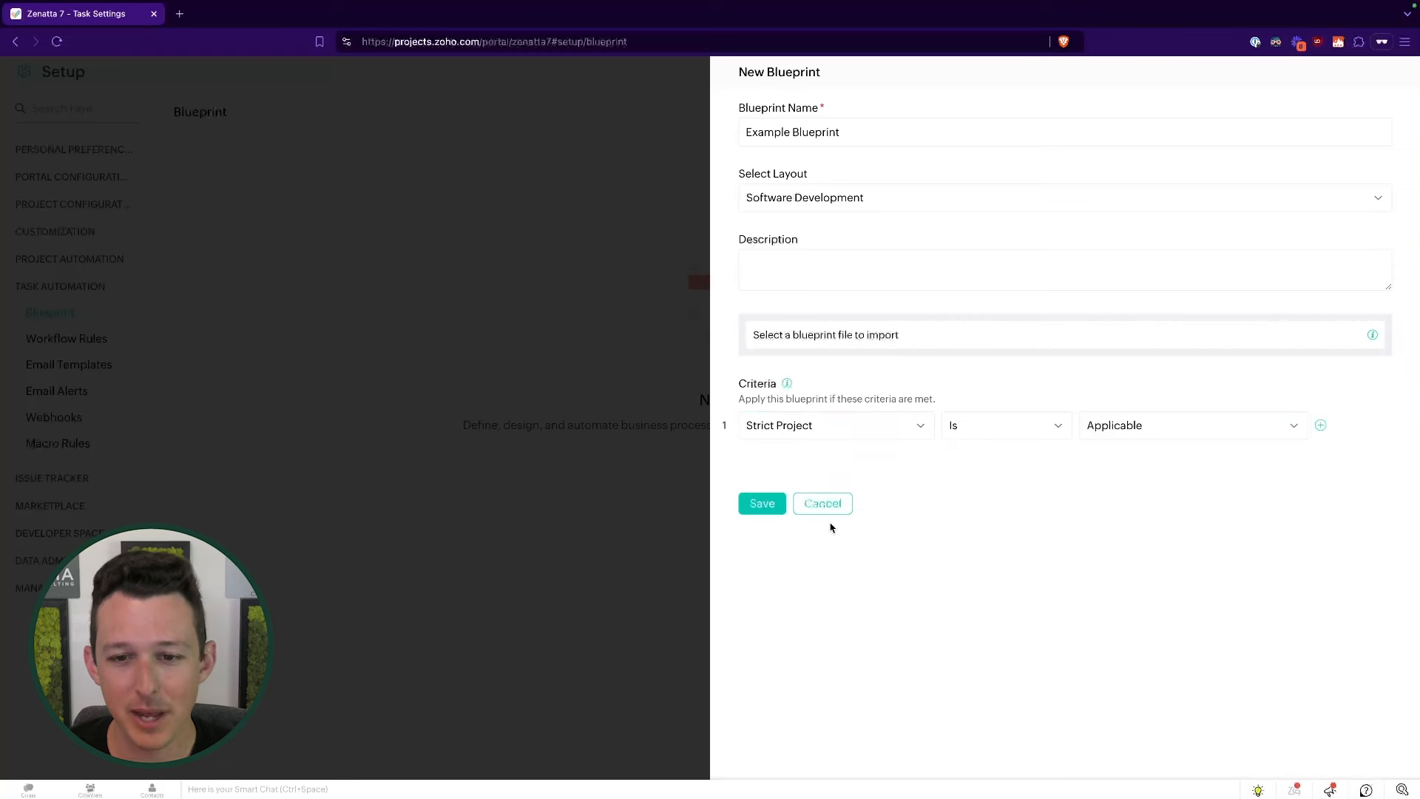
pyautogui.click(1126, 436)
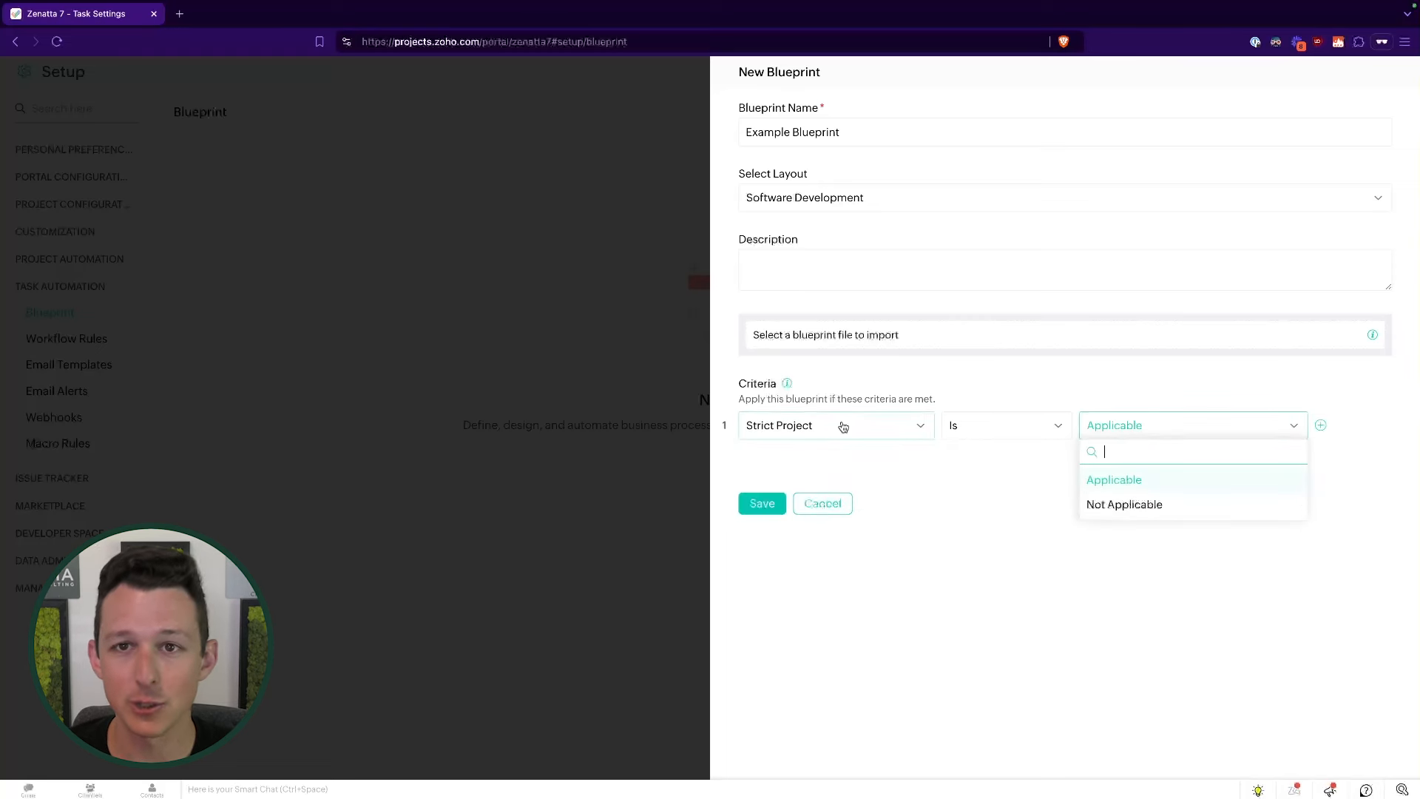
pyautogui.click(903, 516)
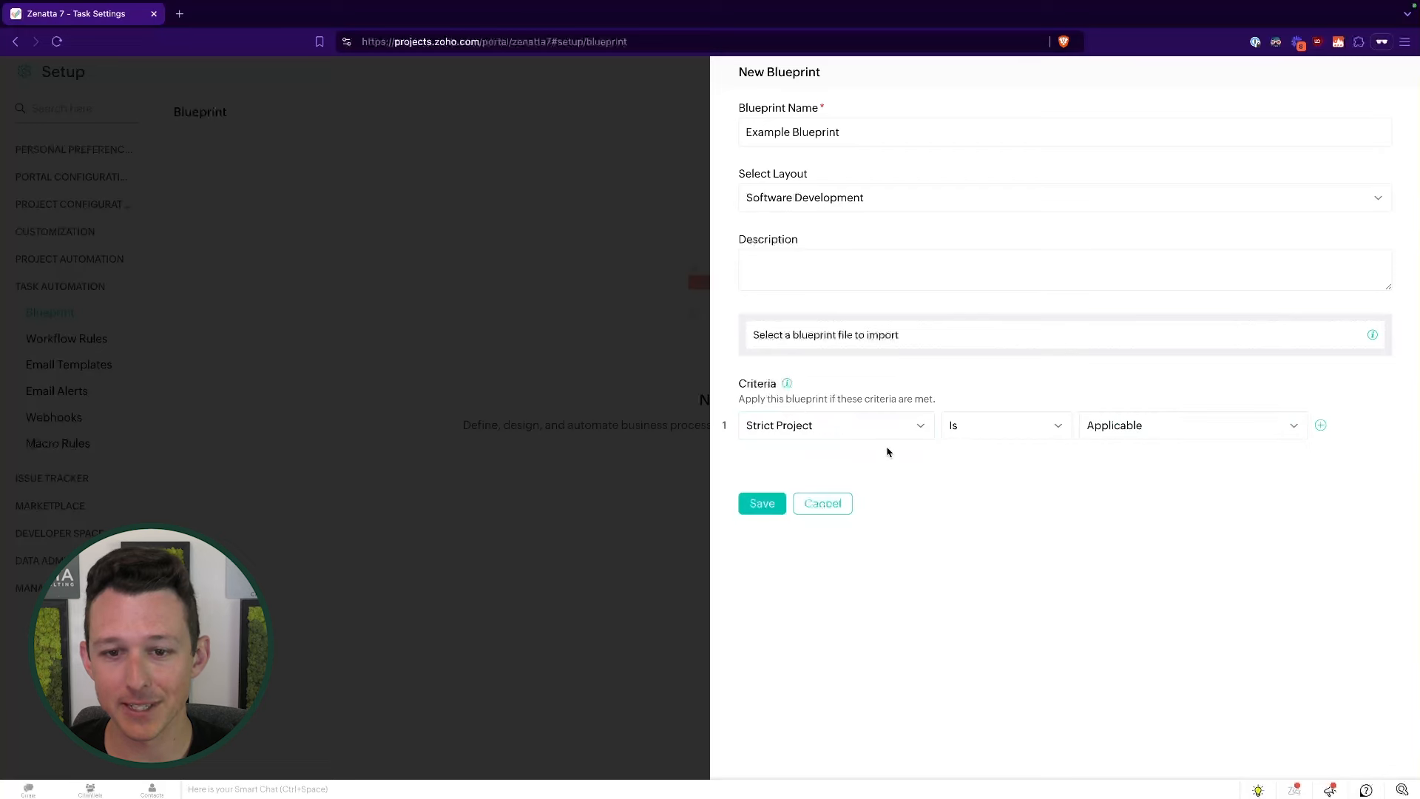
pyautogui.click(890, 435)
pyautogui.scroll(3, 856, 533)
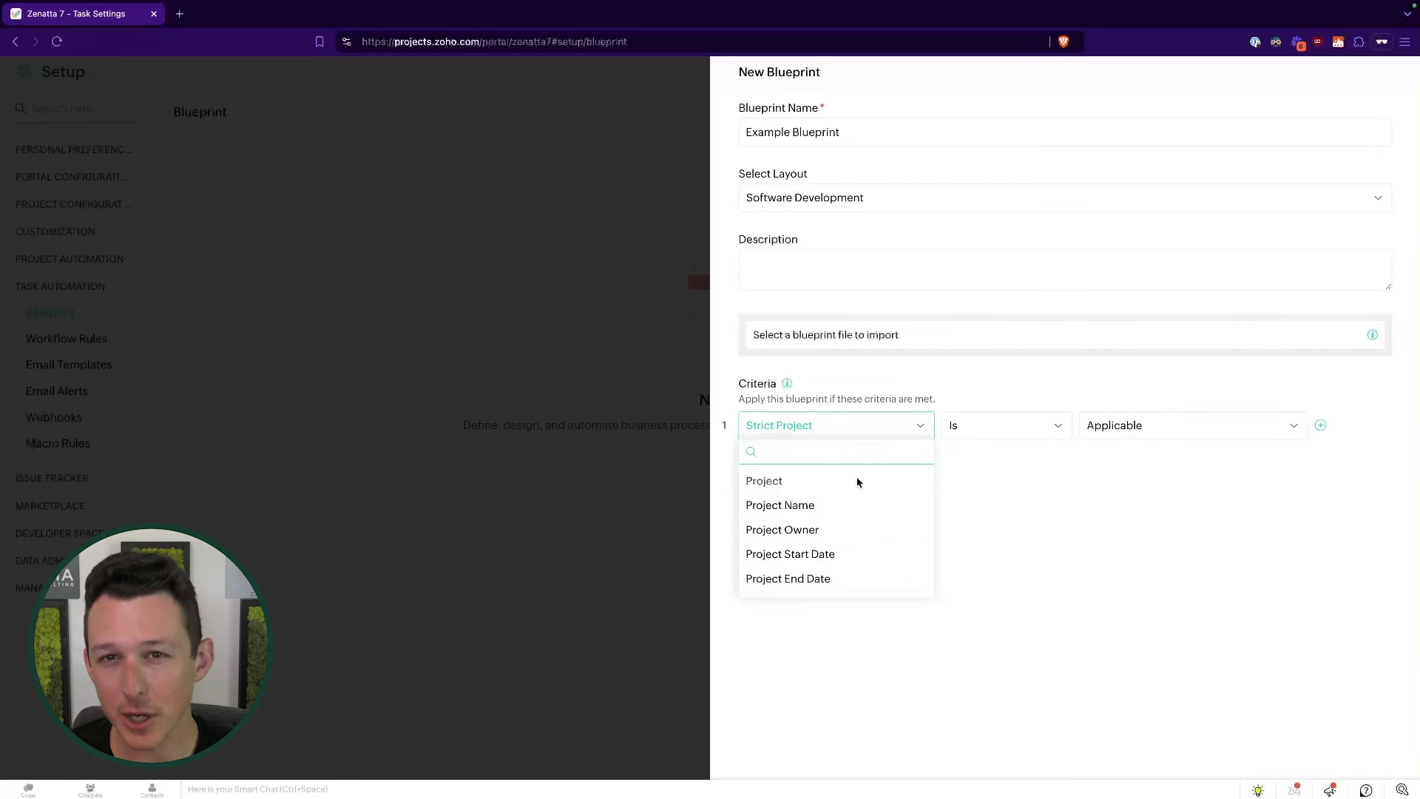
pyautogui.scroll(-5, 857, 482)
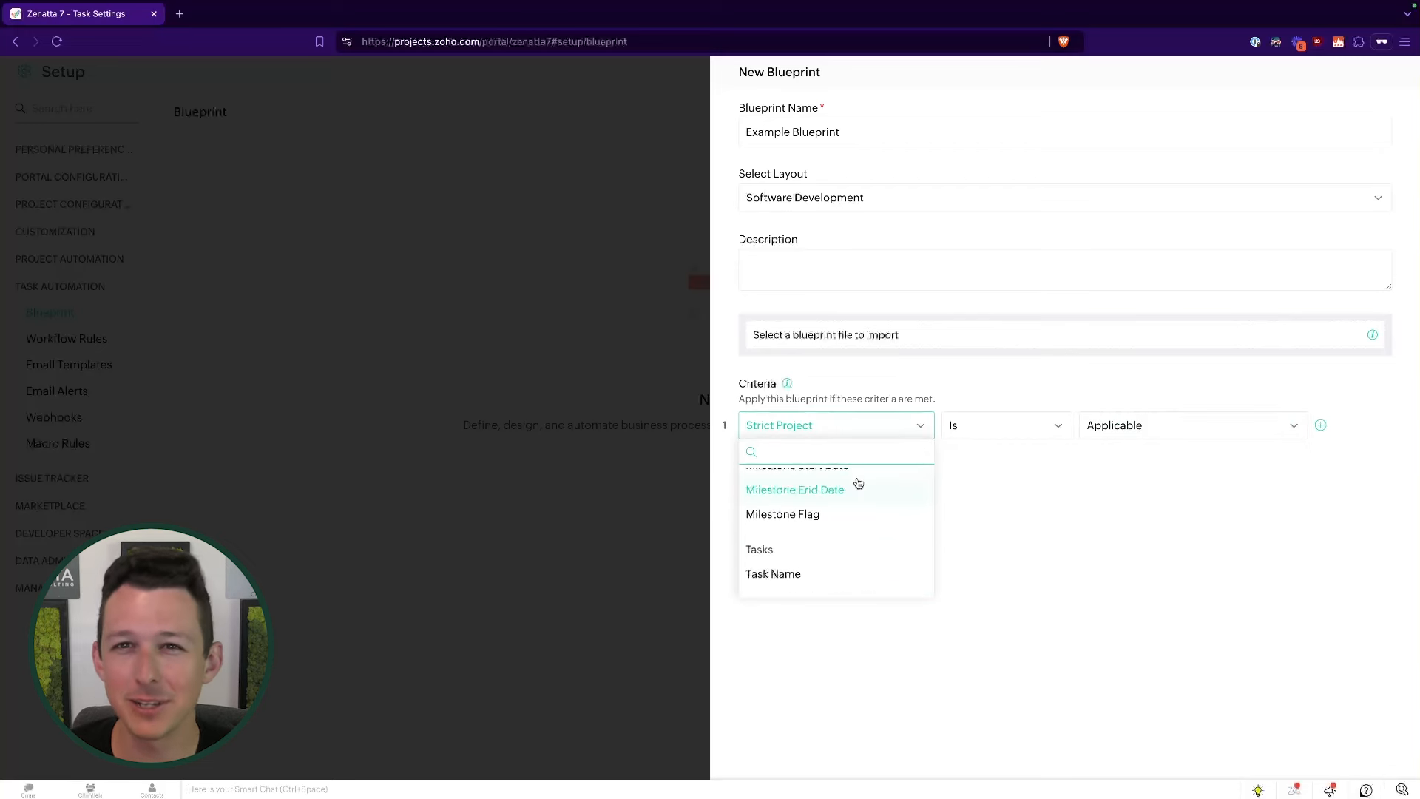
pyautogui.scroll(-2, 858, 483)
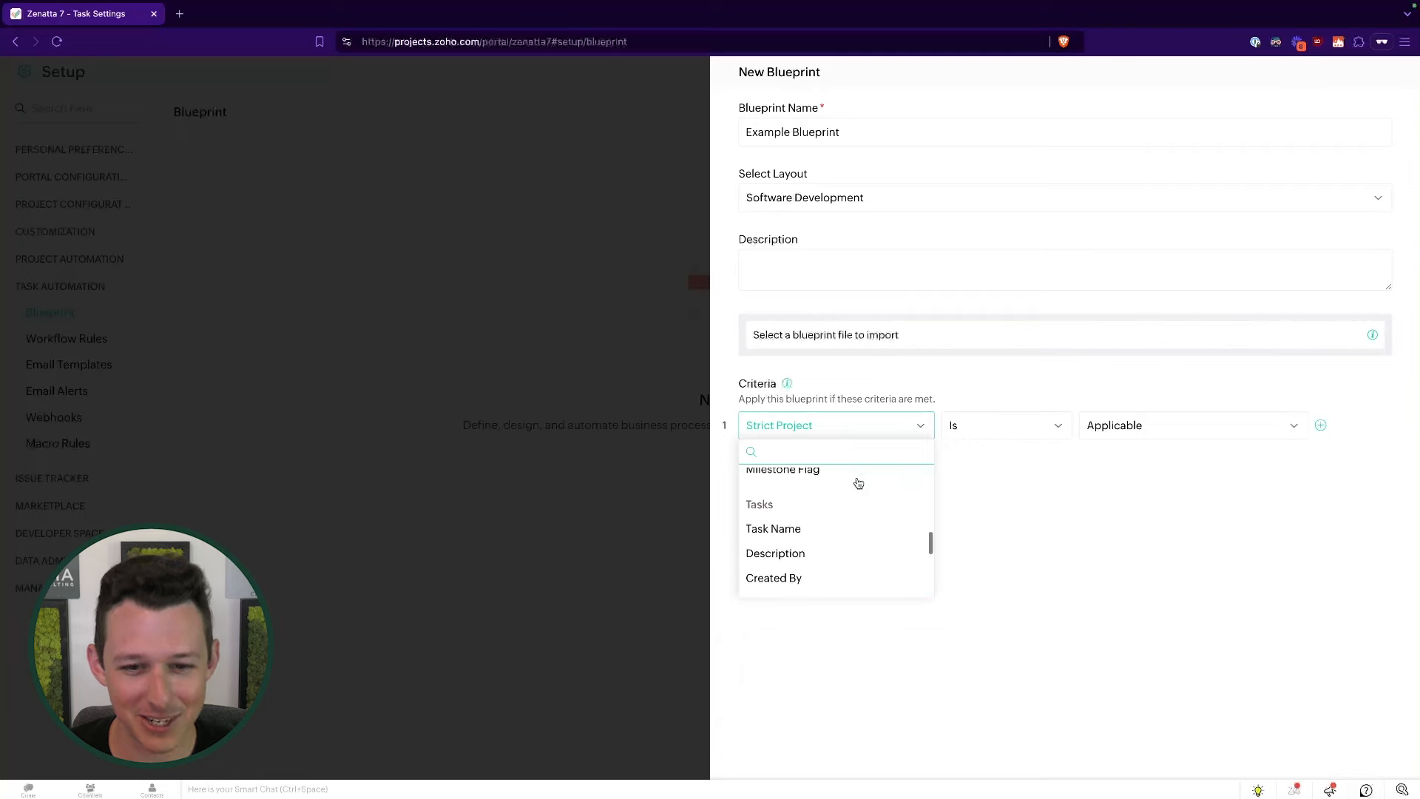
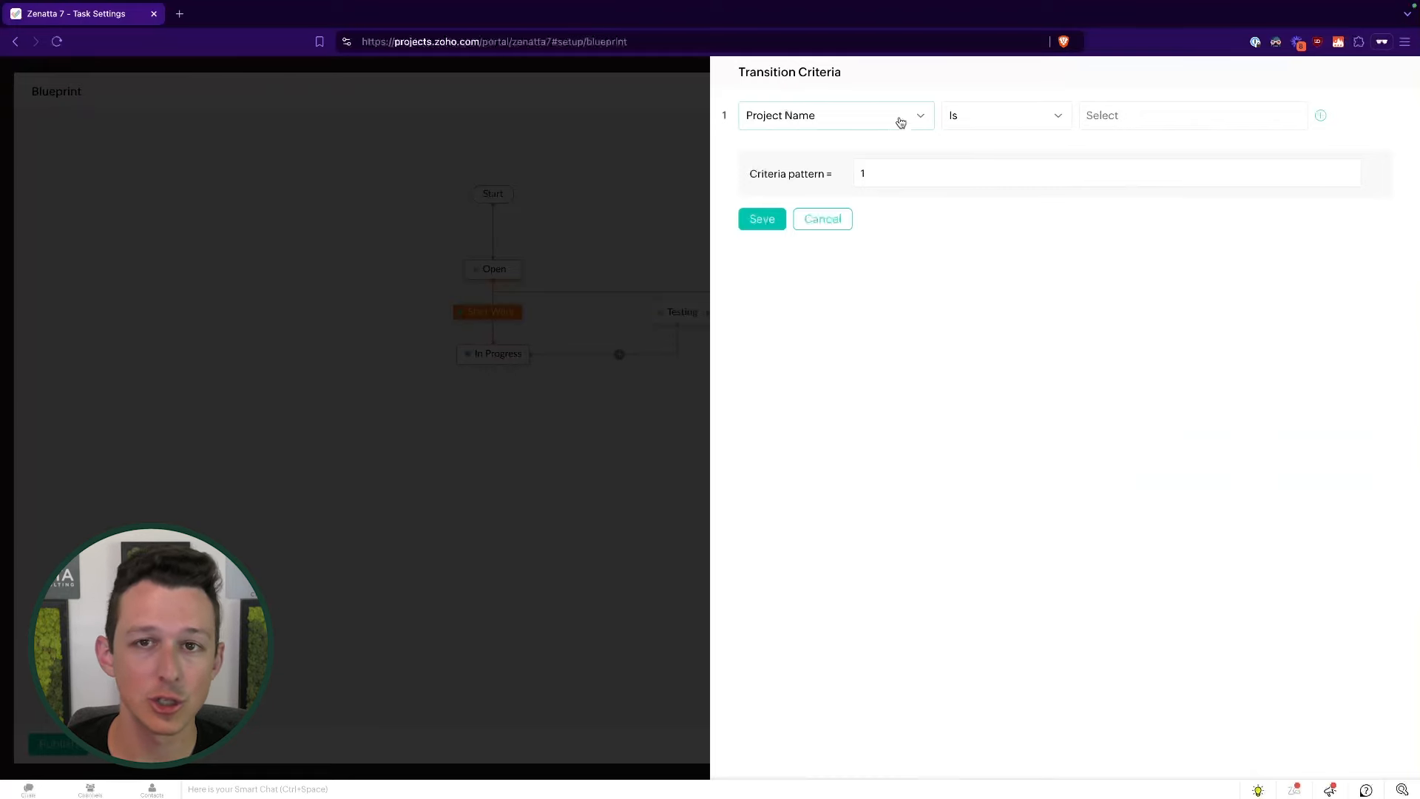
# - Set the first draft criteria condition to Task Start Date is Unscheduled
pyautogui.click(900, 122)
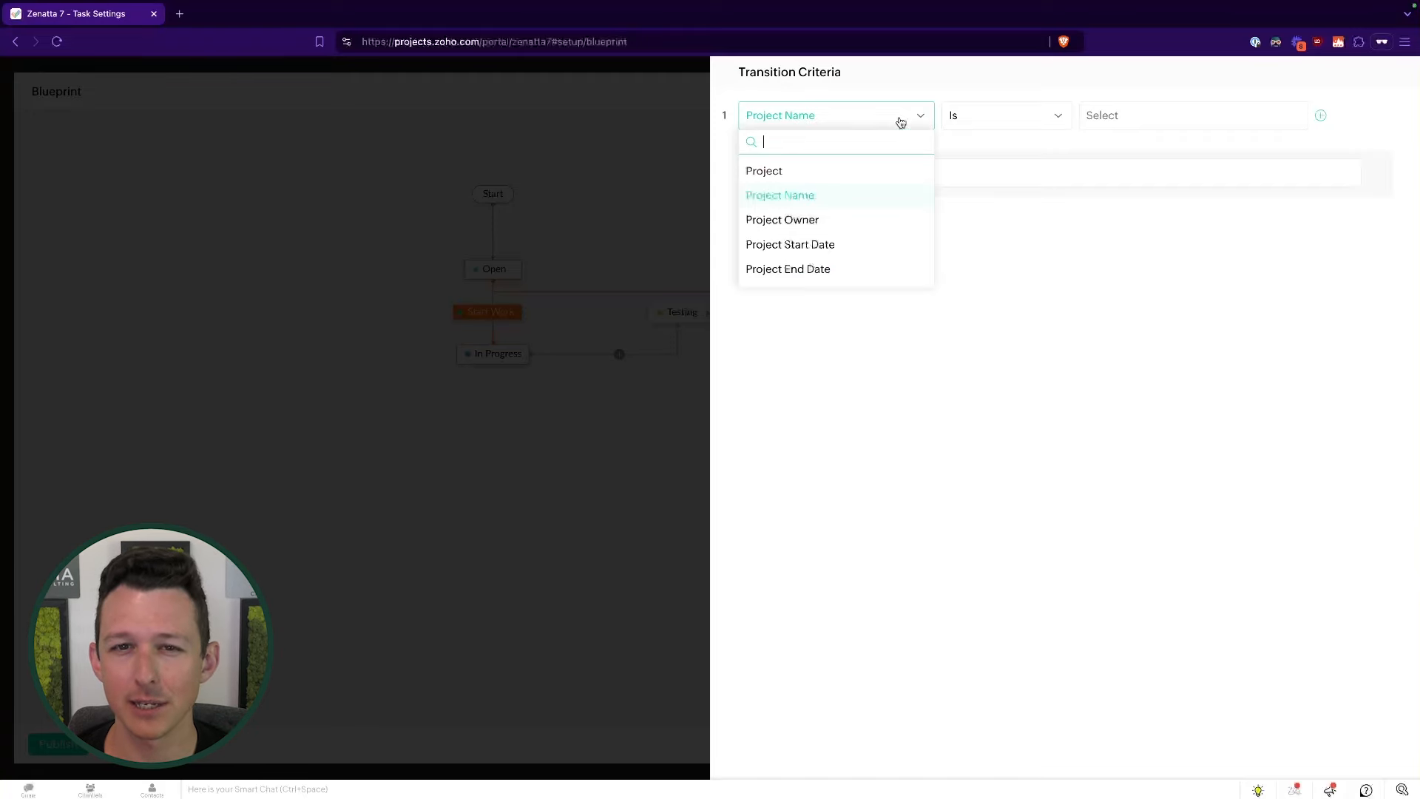
pyautogui.scroll(-6, 860, 198)
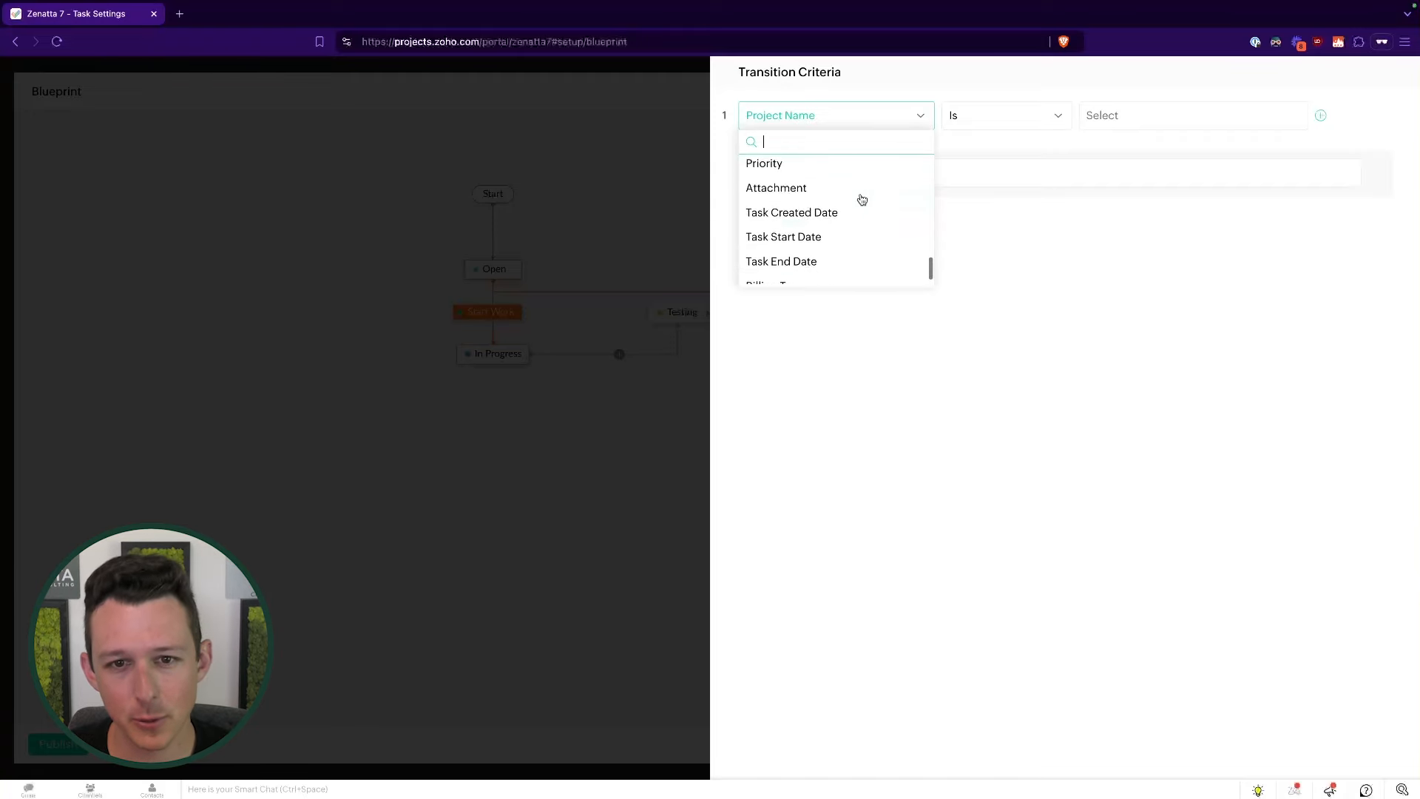
pyautogui.click(846, 223)
pyautogui.click(1045, 115)
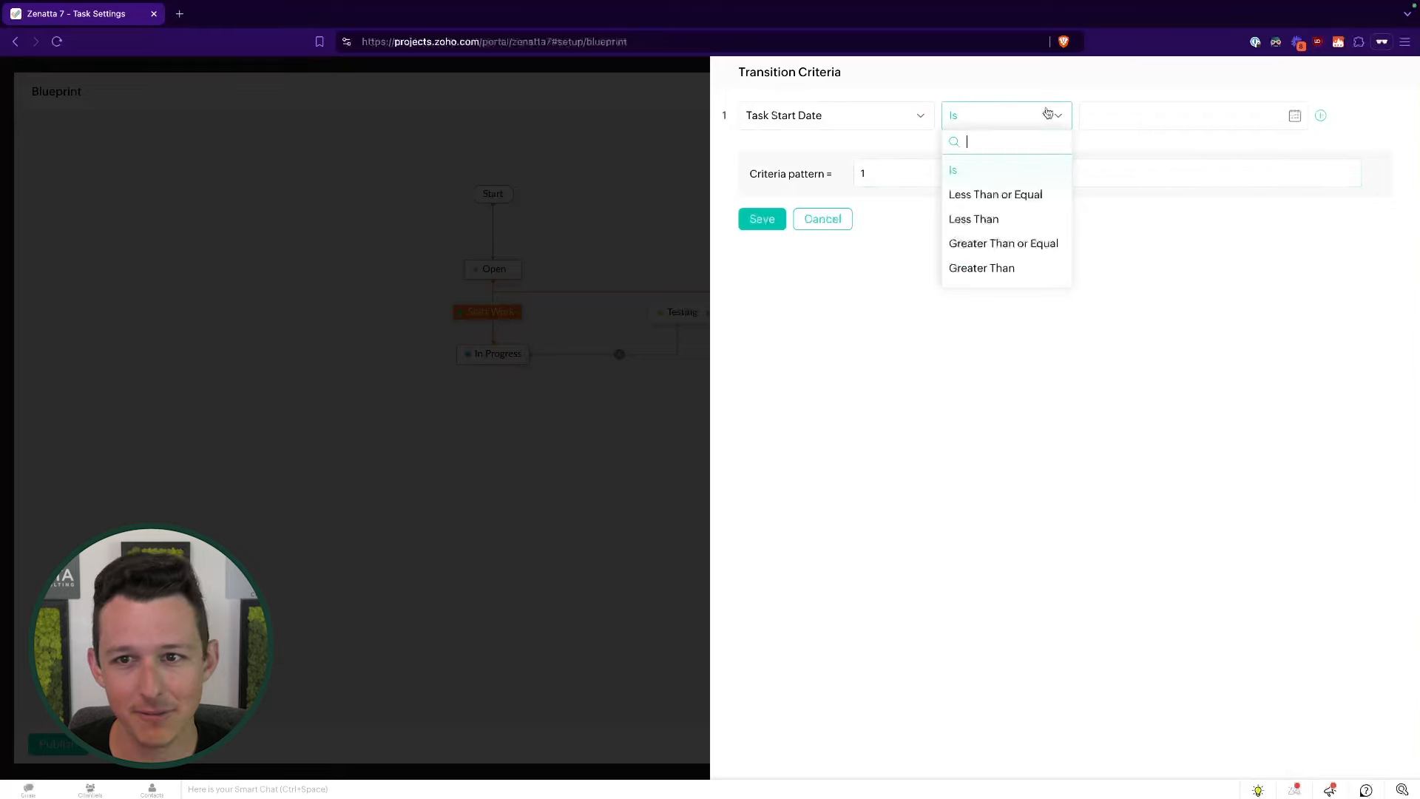
pyautogui.scroll(-10, 1025, 247)
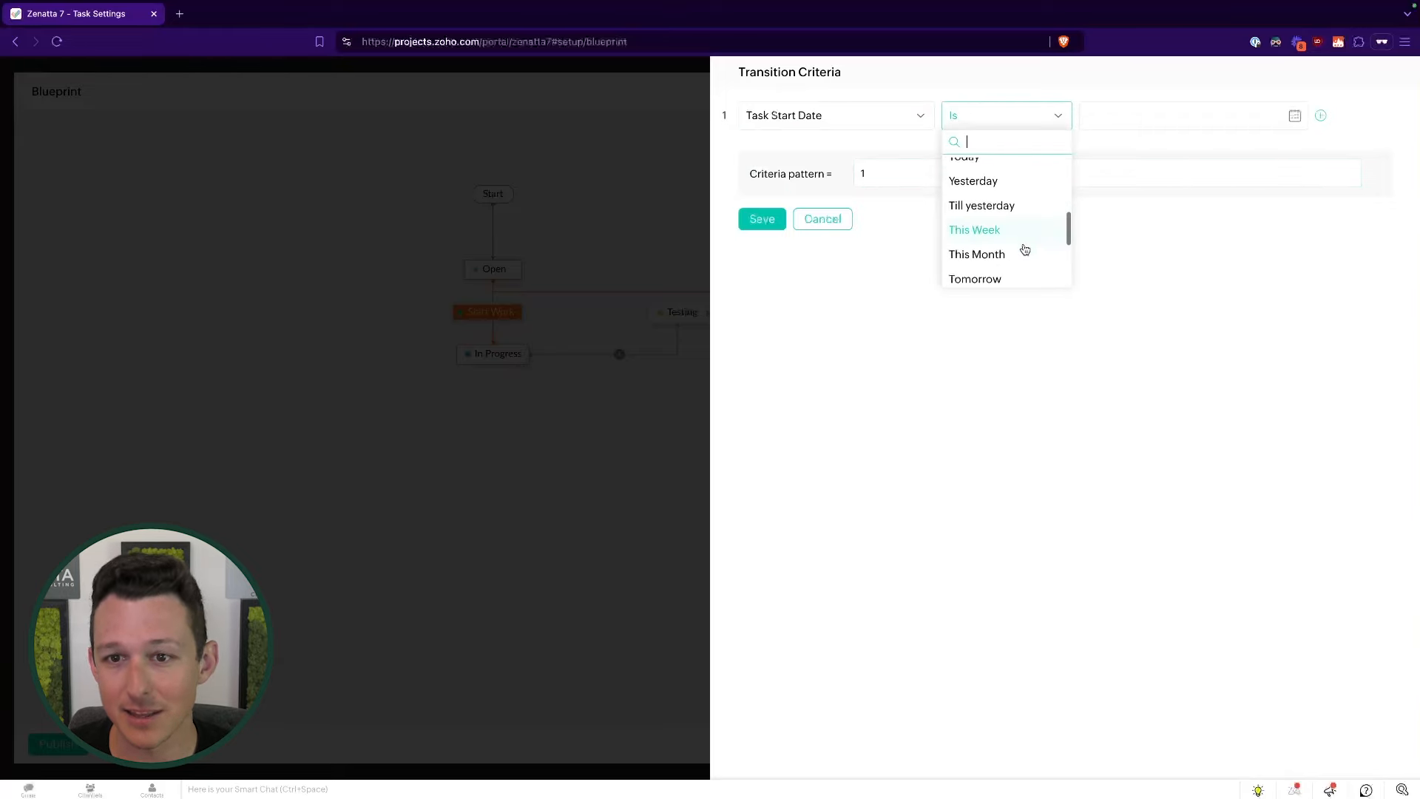
pyautogui.click(857, 273)
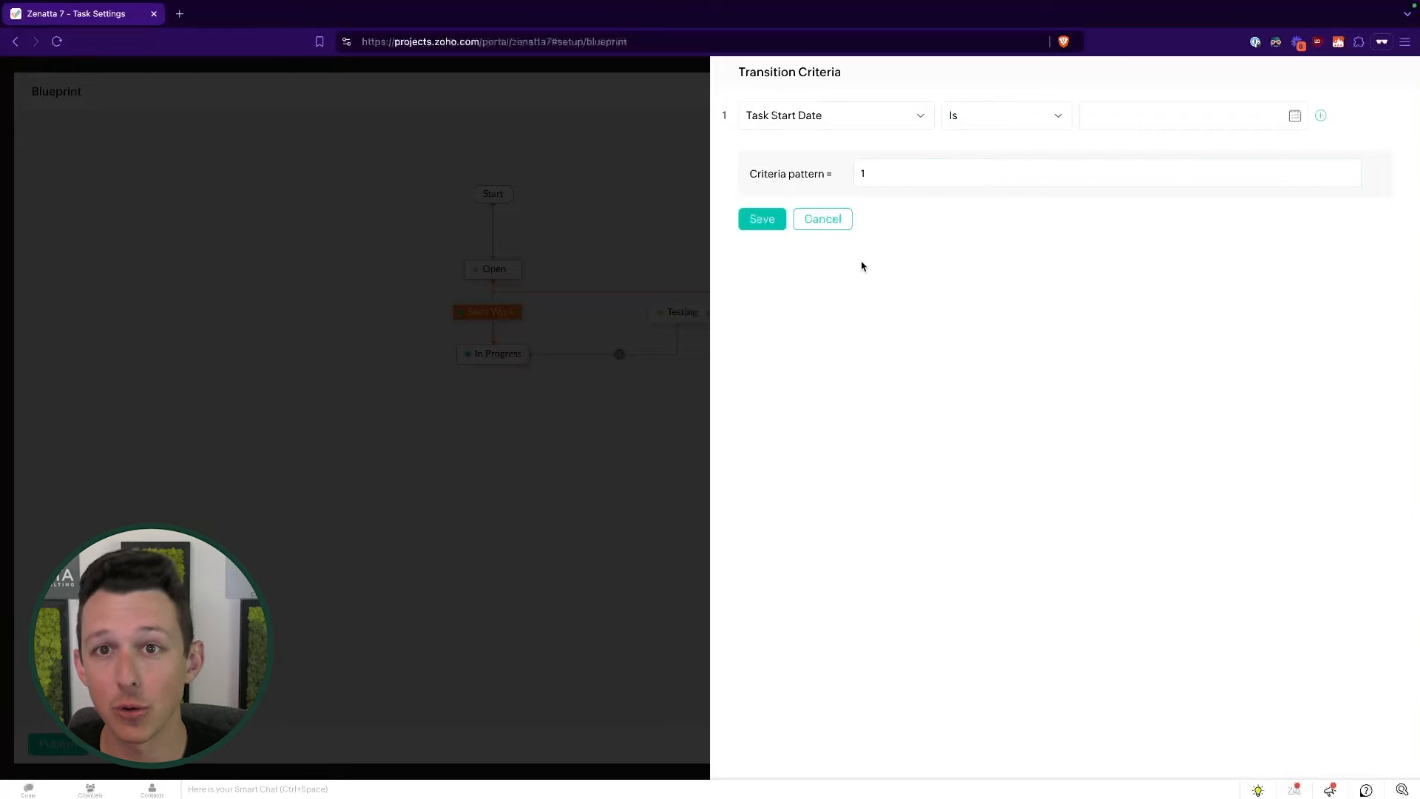
pyautogui.click(996, 114)
pyautogui.scroll(-8, 1016, 229)
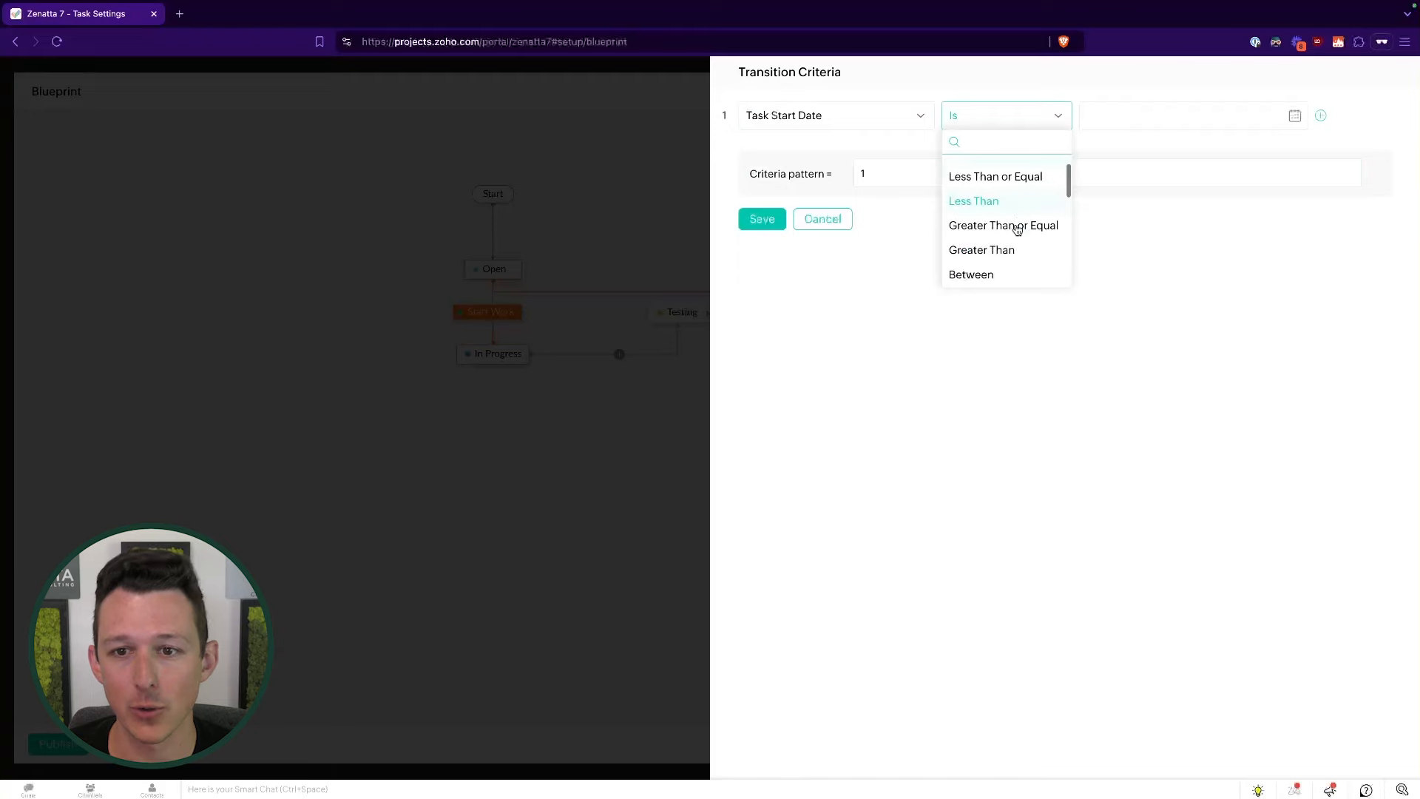
pyautogui.scroll(1, 1002, 176)
pyautogui.scroll(-1, 999, 222)
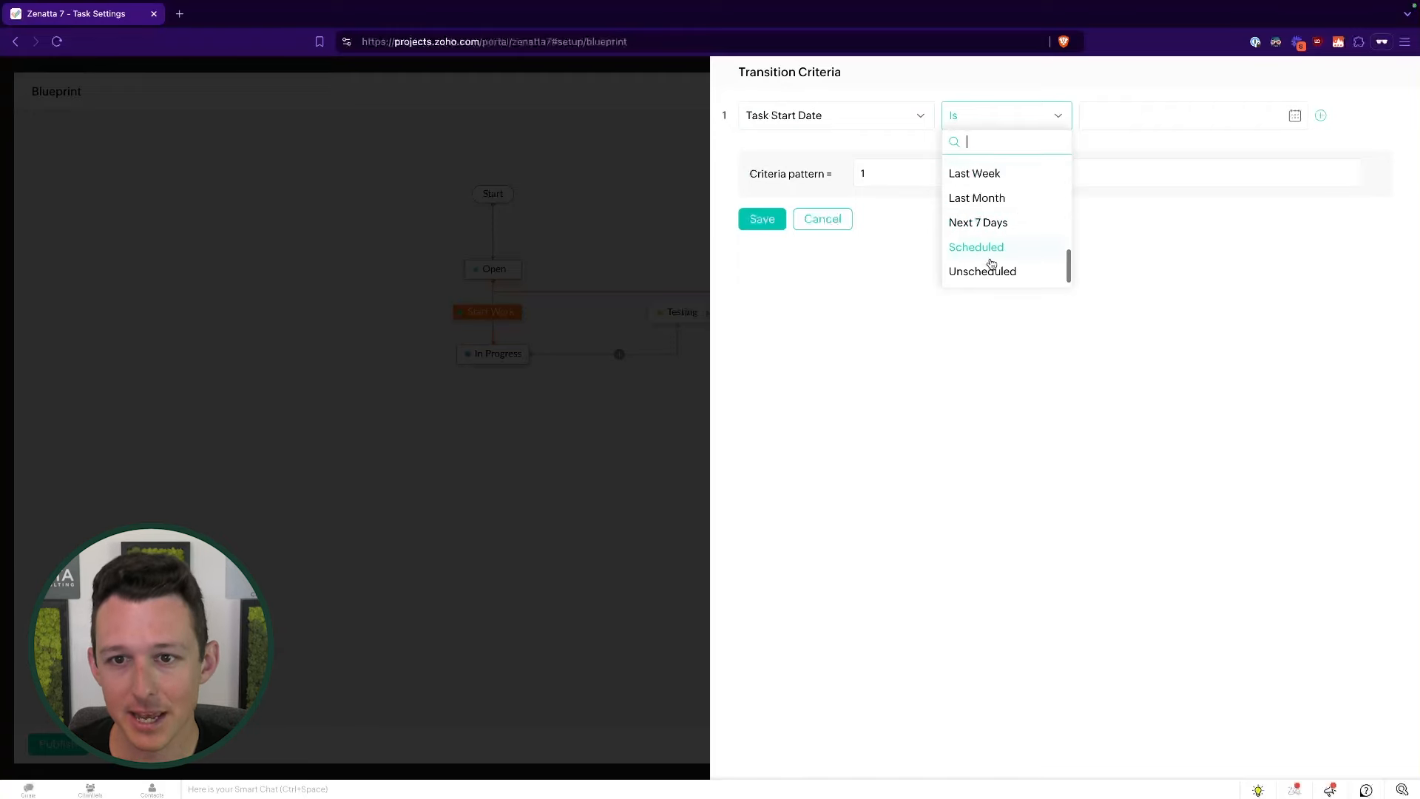
pyautogui.click(1008, 275)
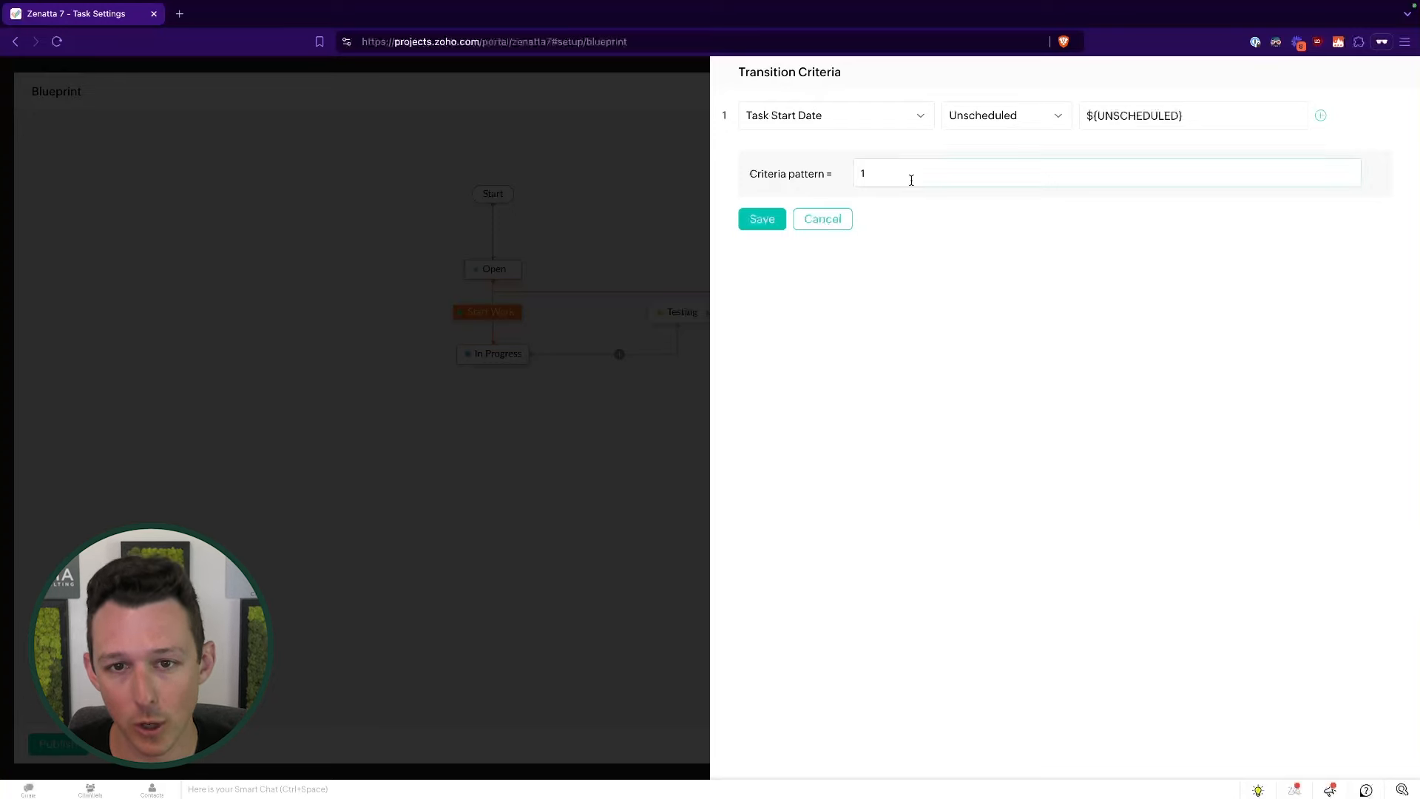
# - Add a Project Owner condition and toggle OR/AND, then cancel the draft and view the During stage
pyautogui.click(1321, 115)
pyautogui.click(844, 157)
pyautogui.click(817, 258)
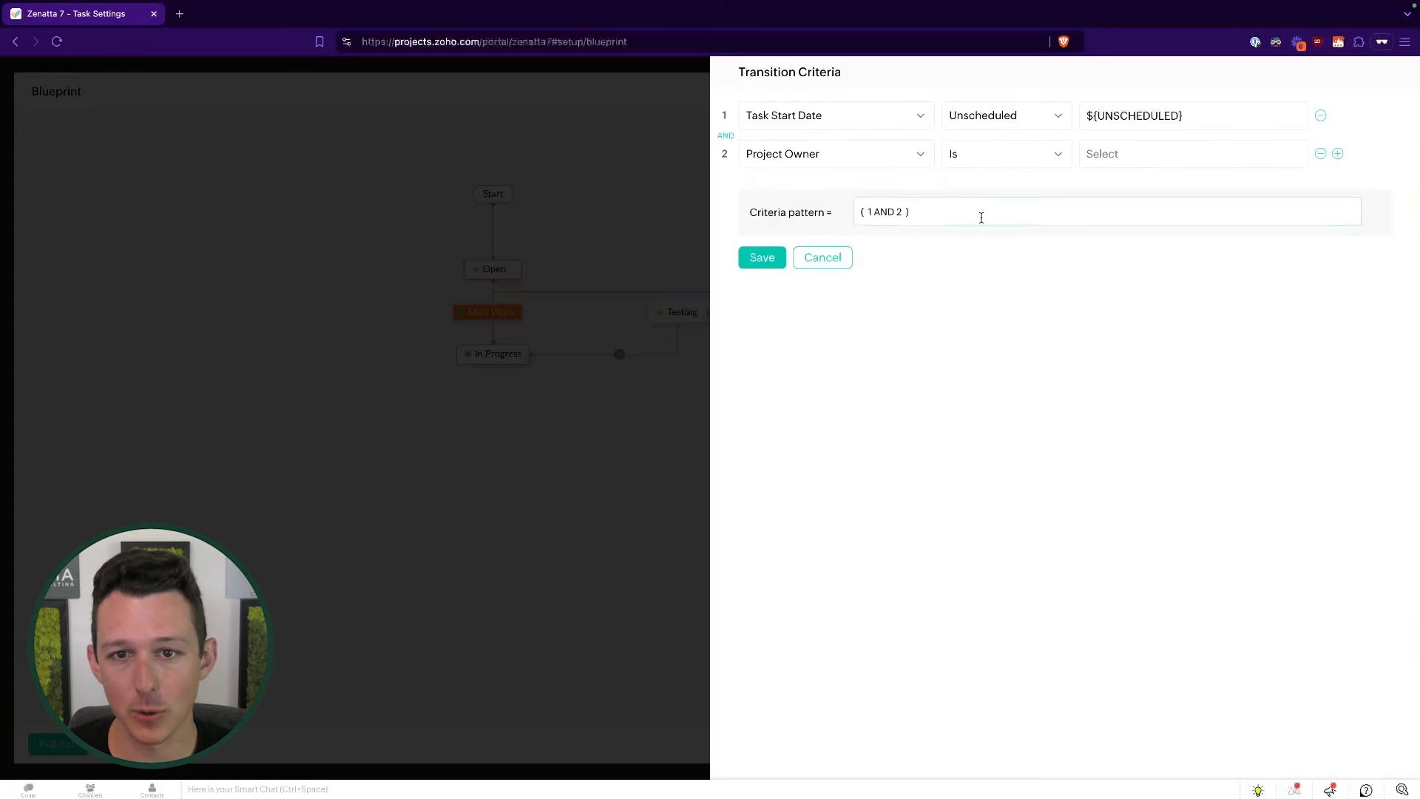
pyautogui.click(726, 137)
pyautogui.click(725, 138)
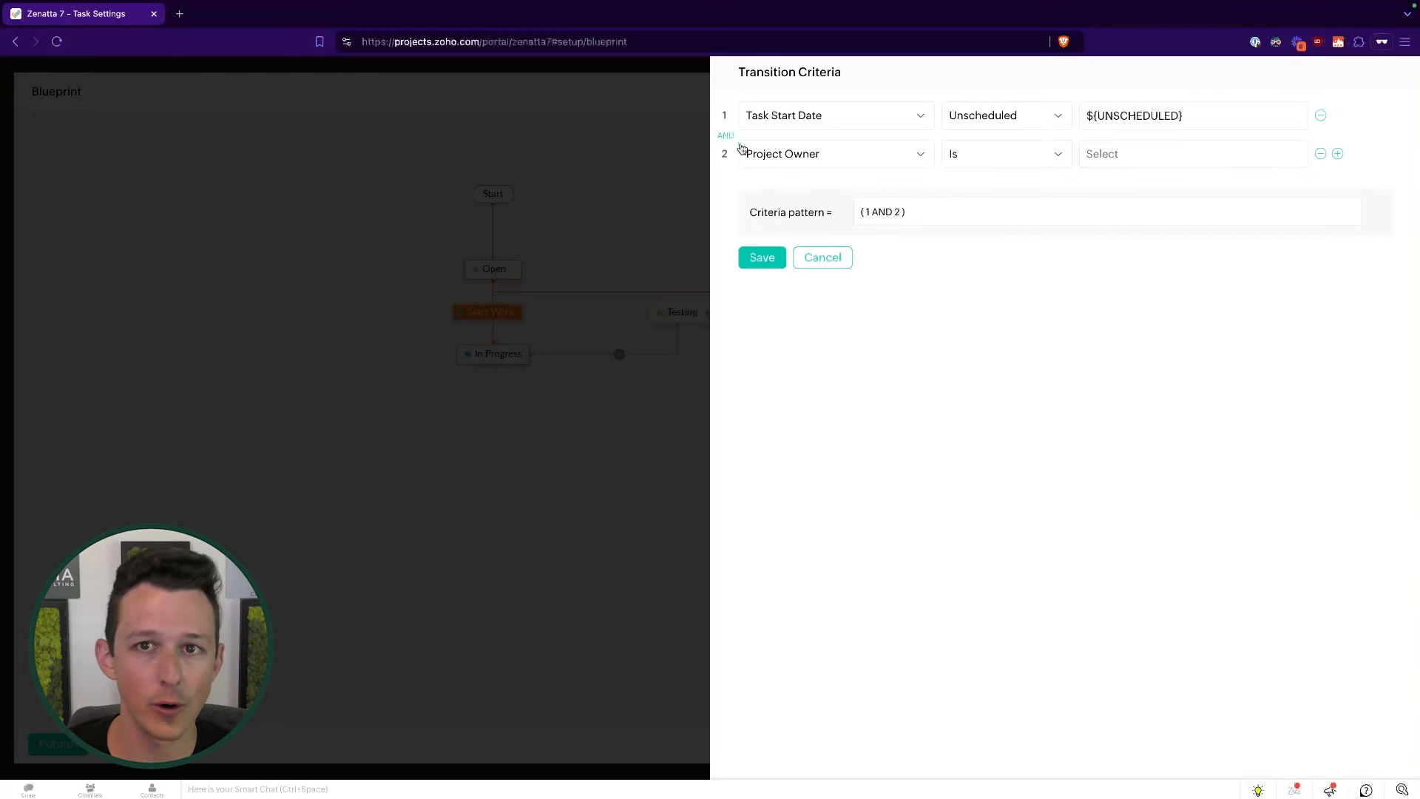
pyautogui.click(838, 262)
pyautogui.click(1205, 295)
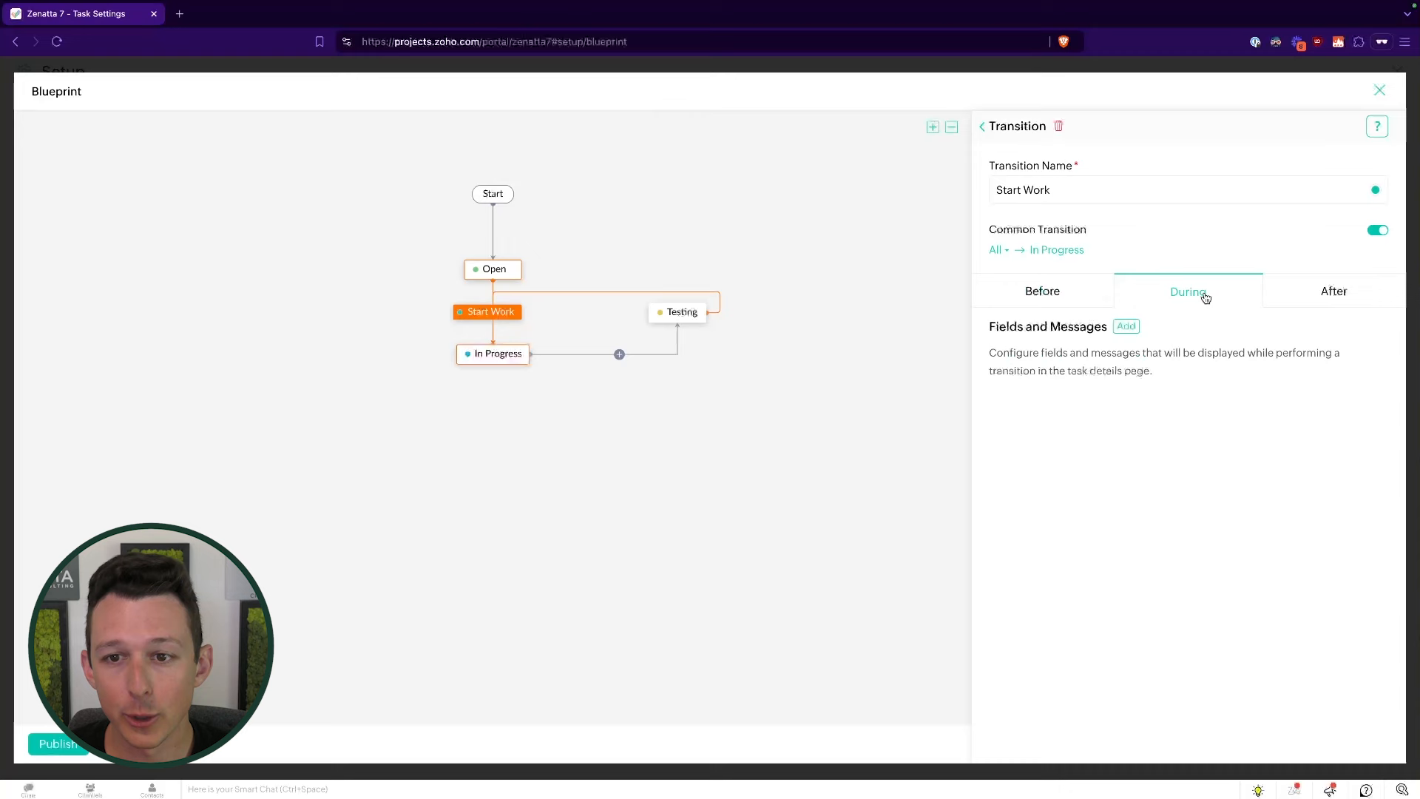
# - Add the Billing Type and Comments fields to the Start Work transition's During stage
pyautogui.click(1124, 326)
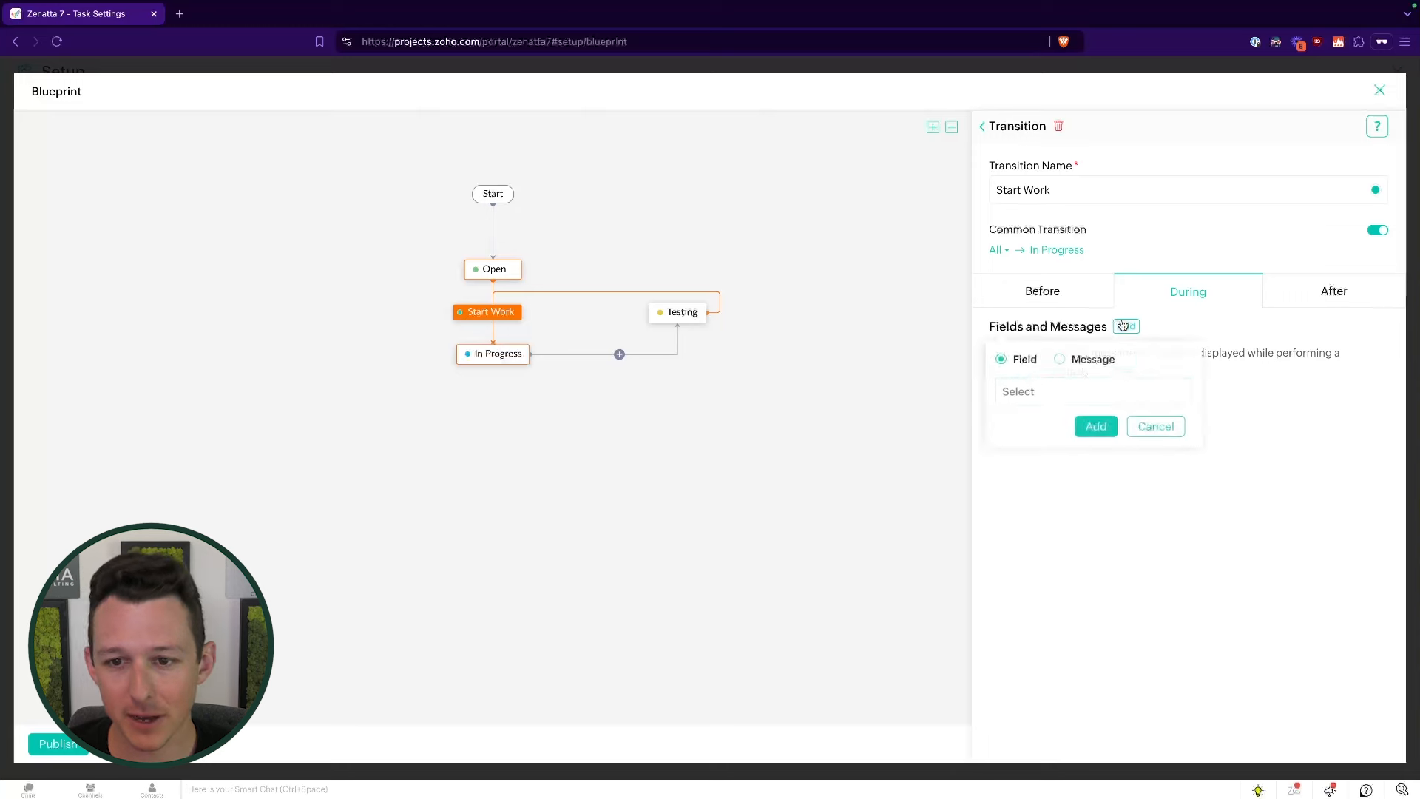
pyautogui.click(1065, 390)
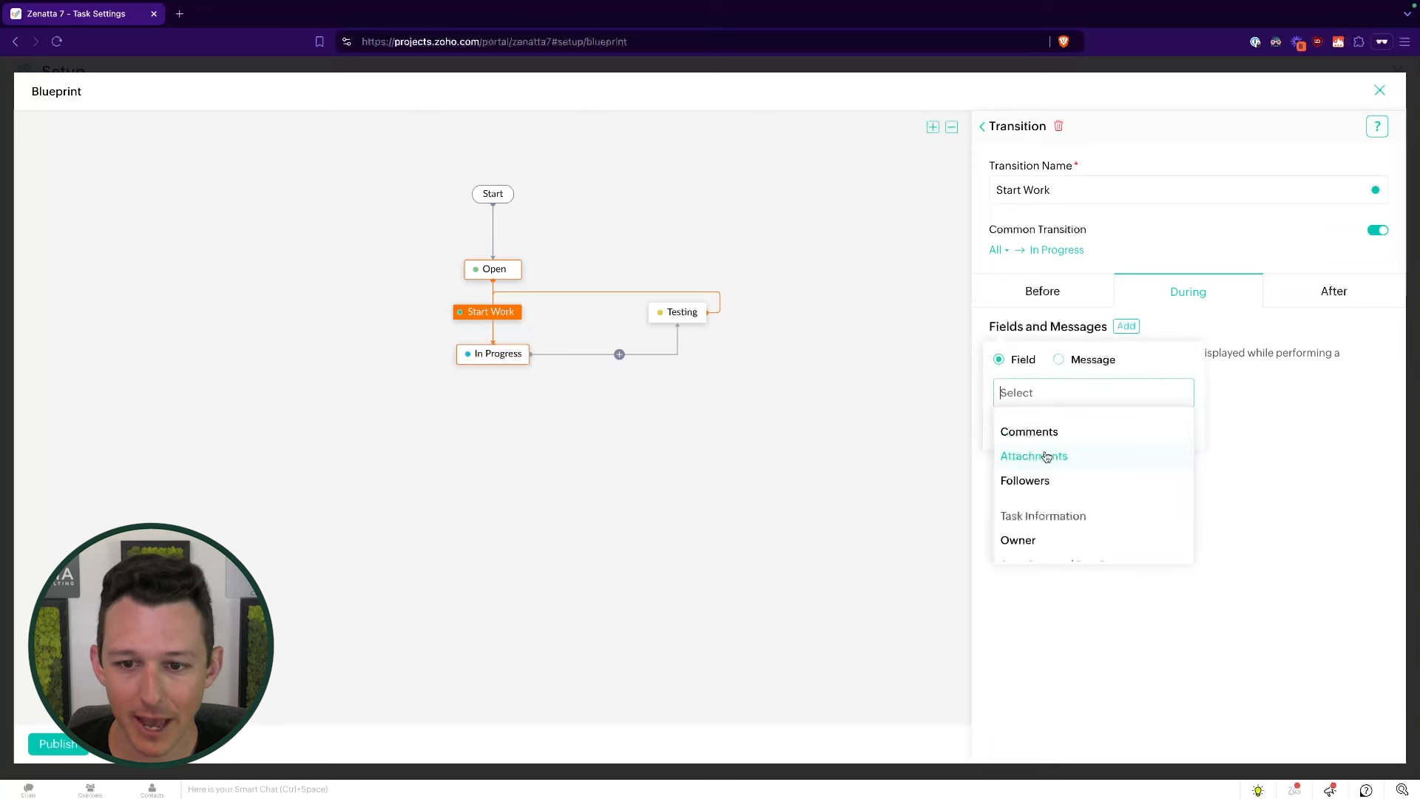
pyautogui.scroll(-1, 1046, 456)
pyautogui.scroll(1, 1046, 457)
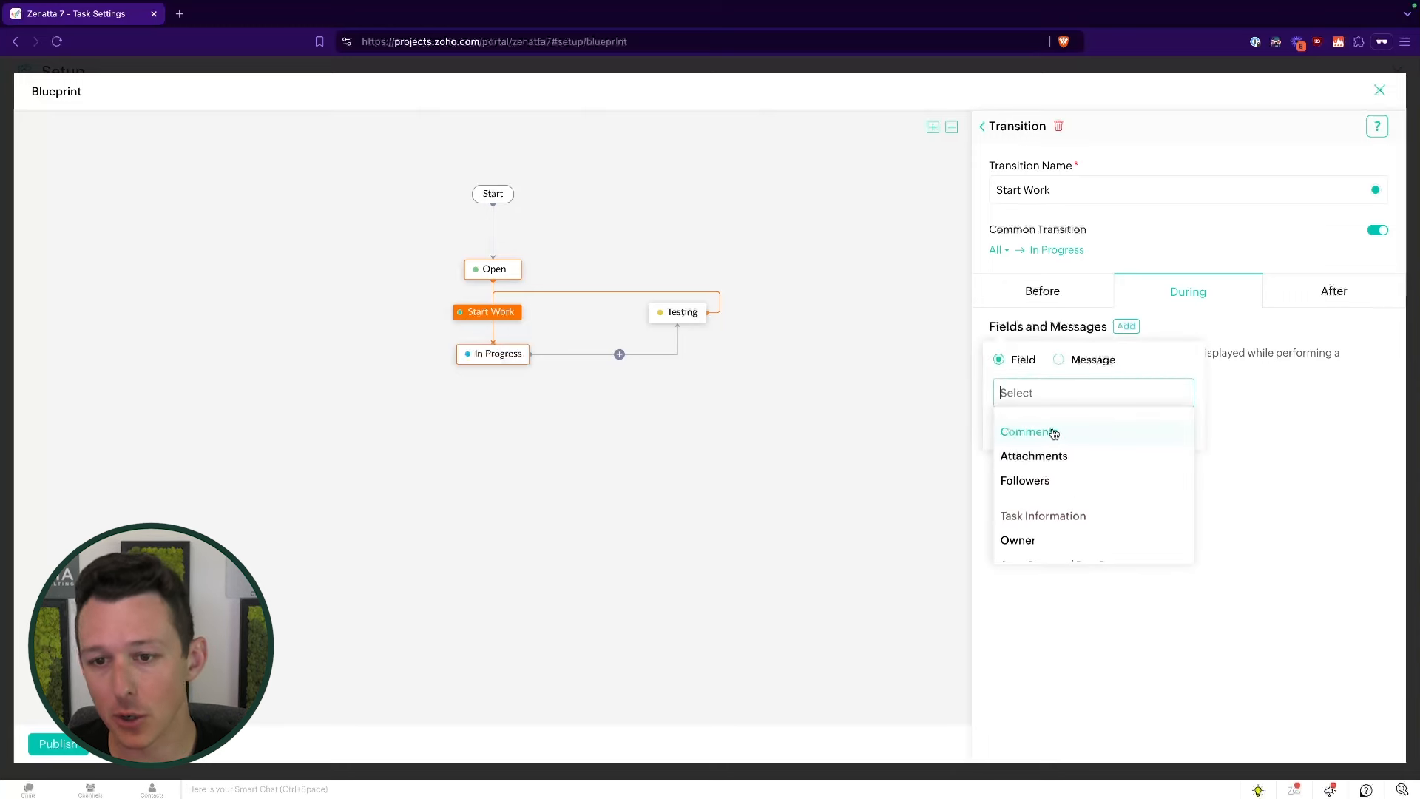
pyautogui.scroll(-3, 1050, 455)
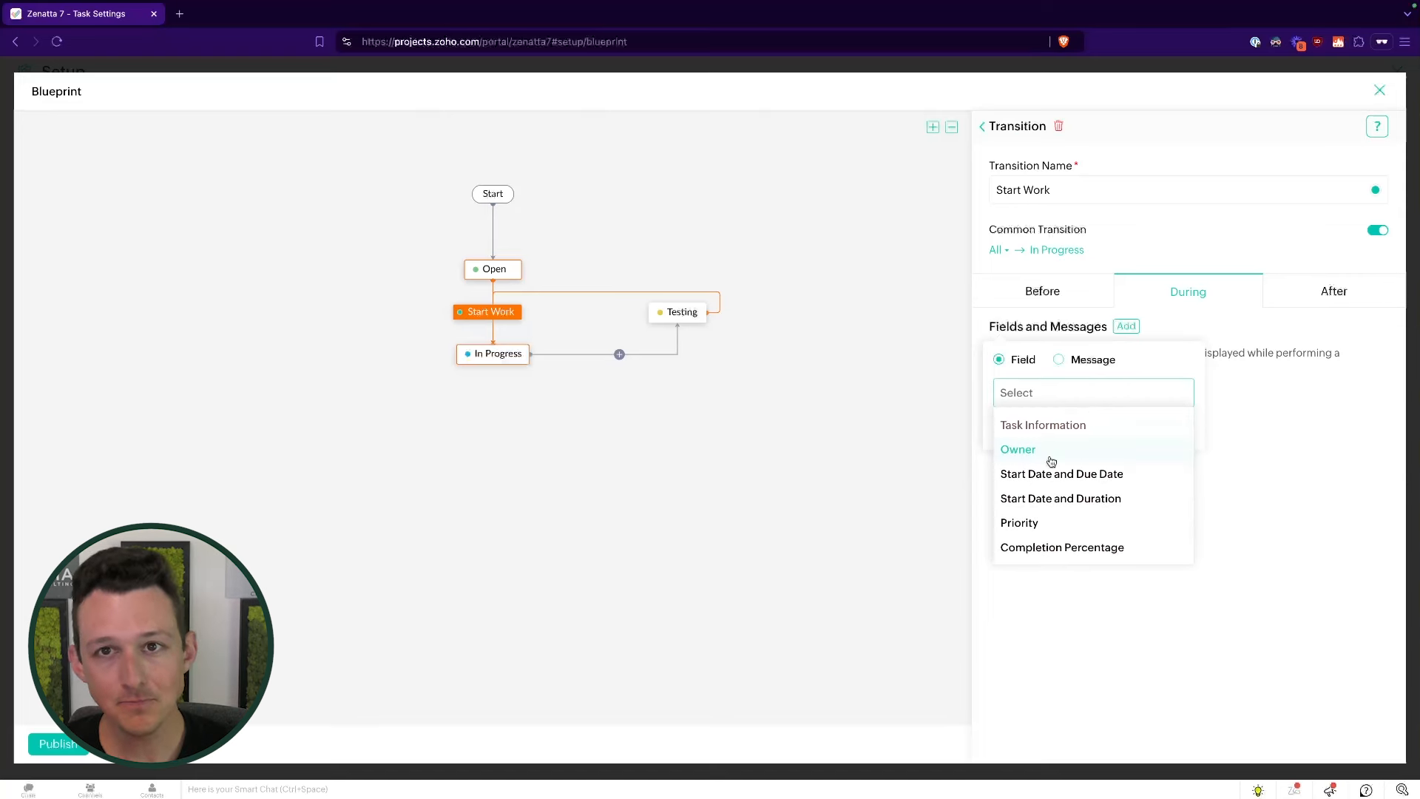
pyautogui.scroll(-3, 1051, 488)
pyautogui.click(1041, 501)
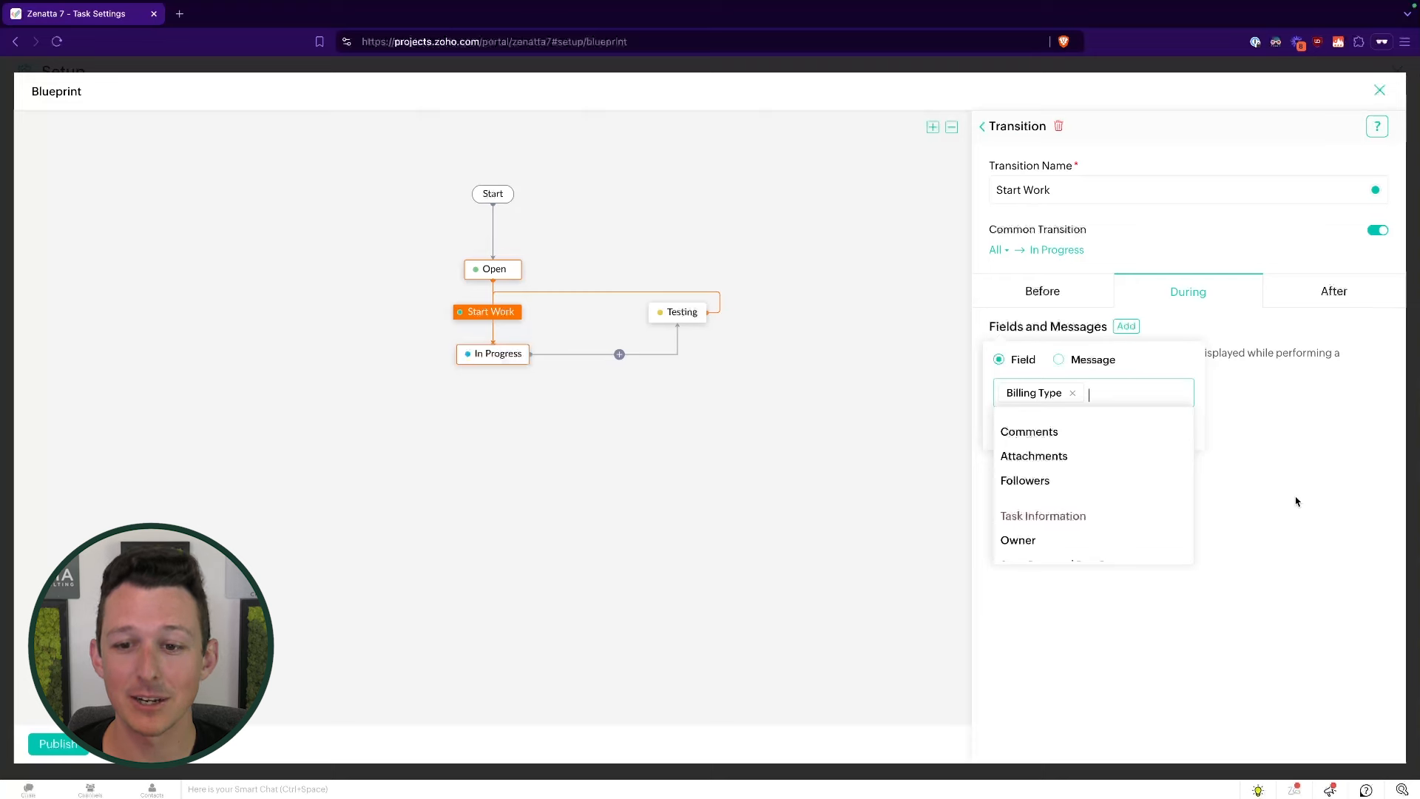
pyautogui.click(1093, 441)
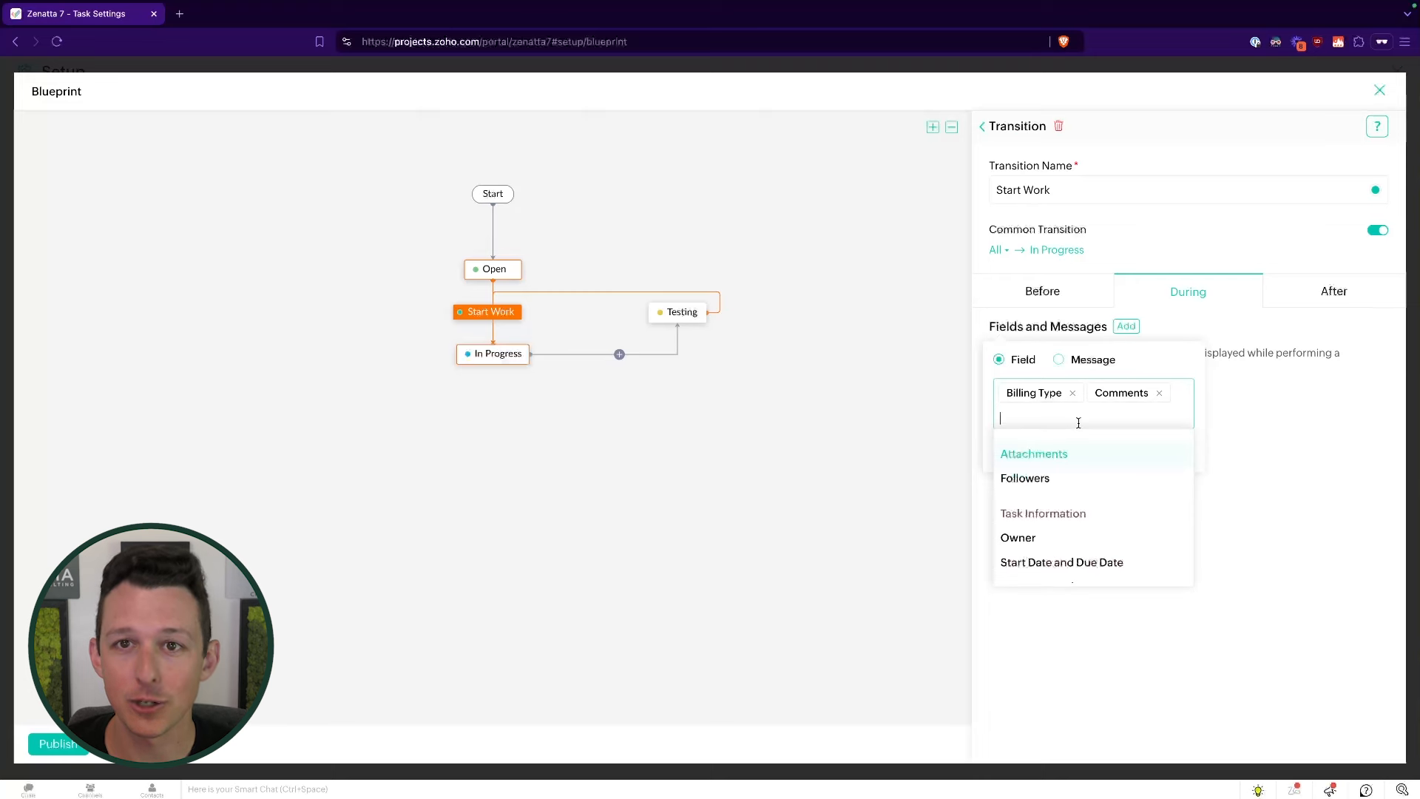
pyautogui.click(1189, 370)
pyautogui.click(1095, 462)
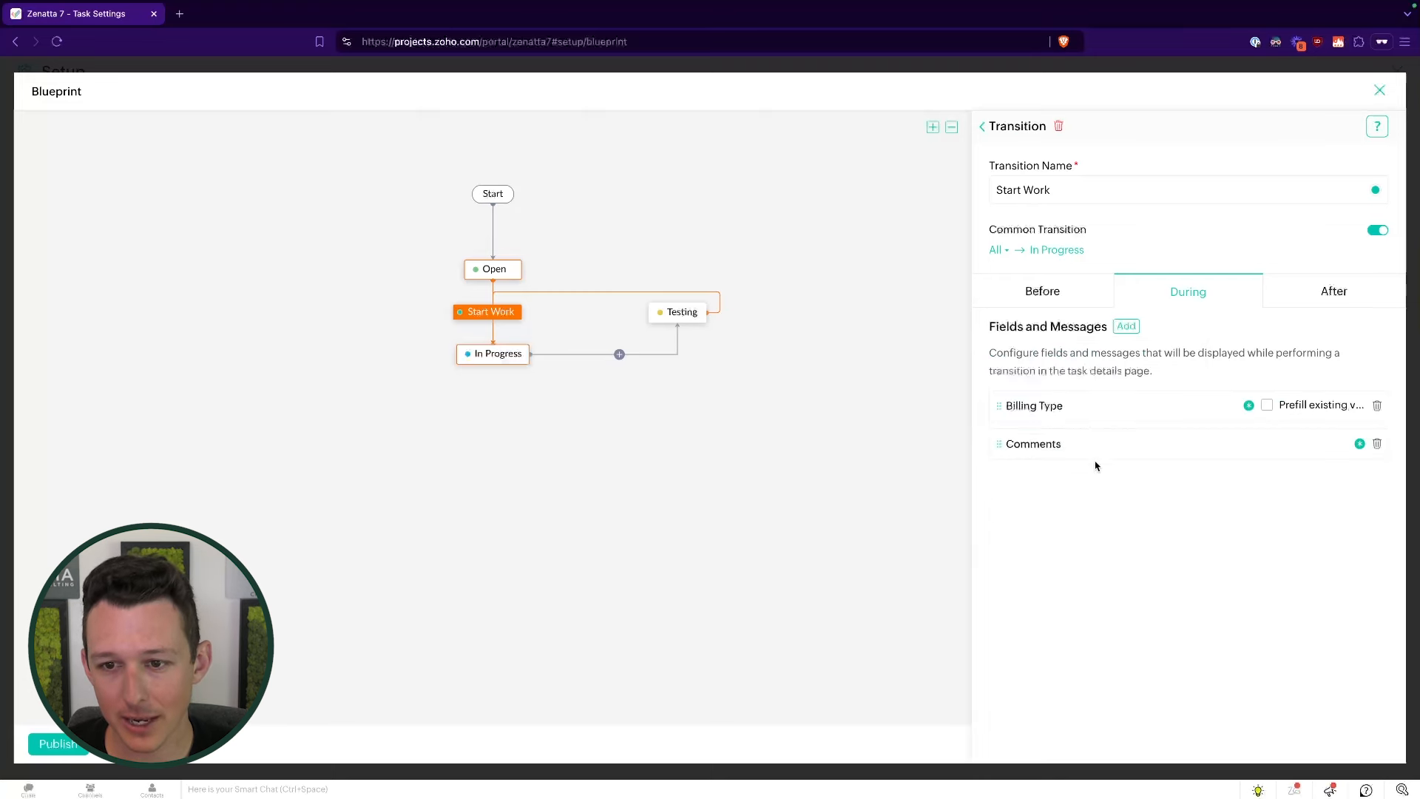
# - Add the message 'Example Info Message' to the transition, then view the After stage actions
pyautogui.click(1126, 326)
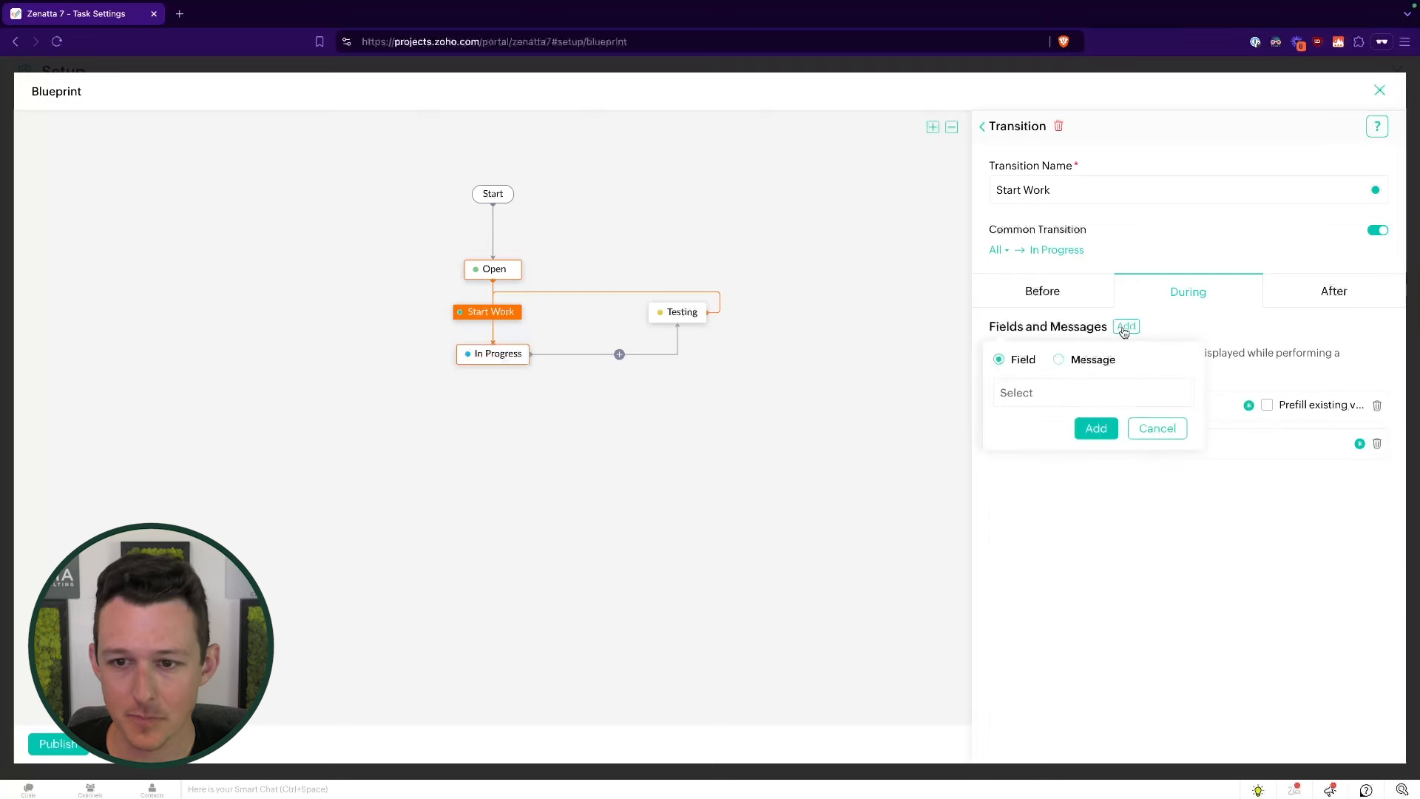
pyautogui.click(1059, 361)
pyautogui.write('Ensure')
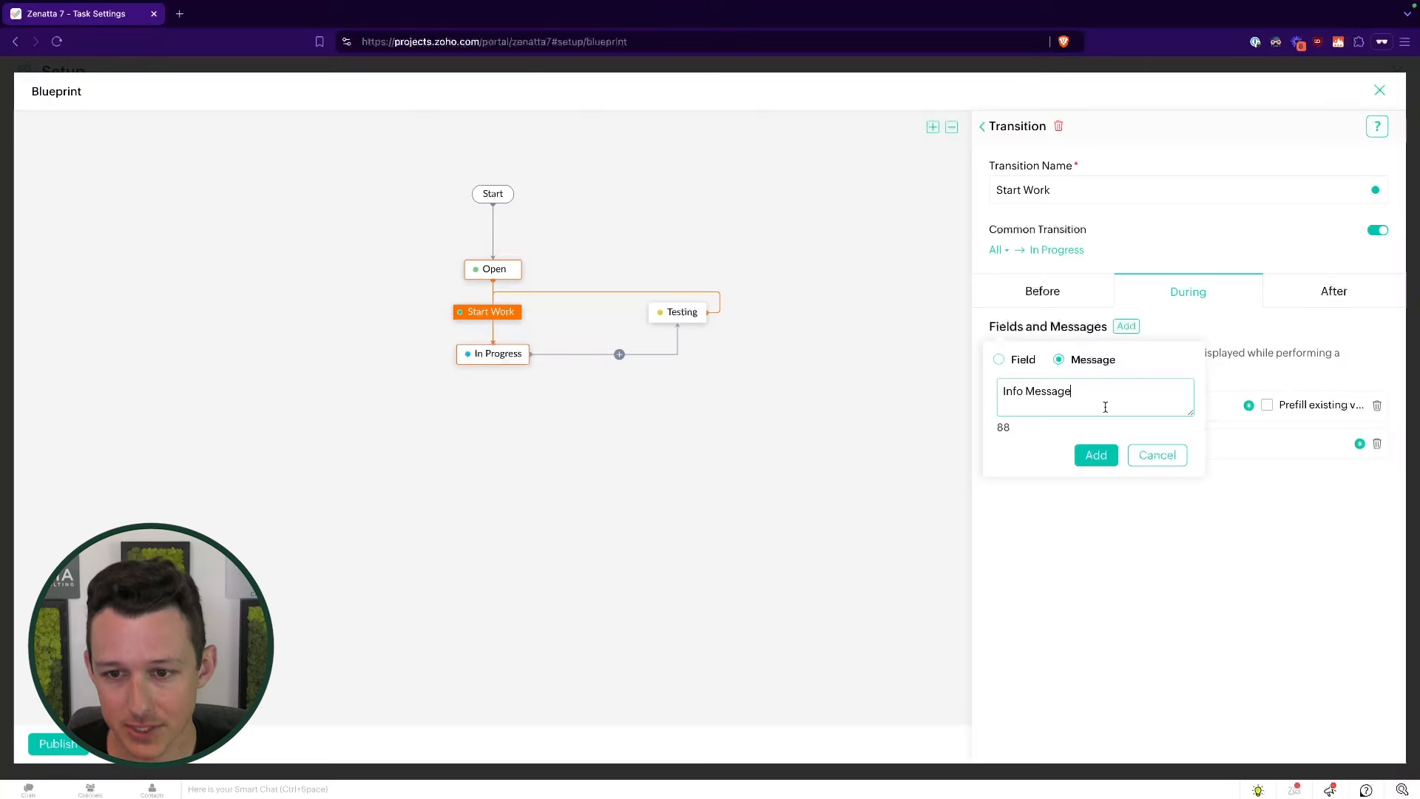
pyautogui.click(1001, 390)
pyautogui.write('Example')
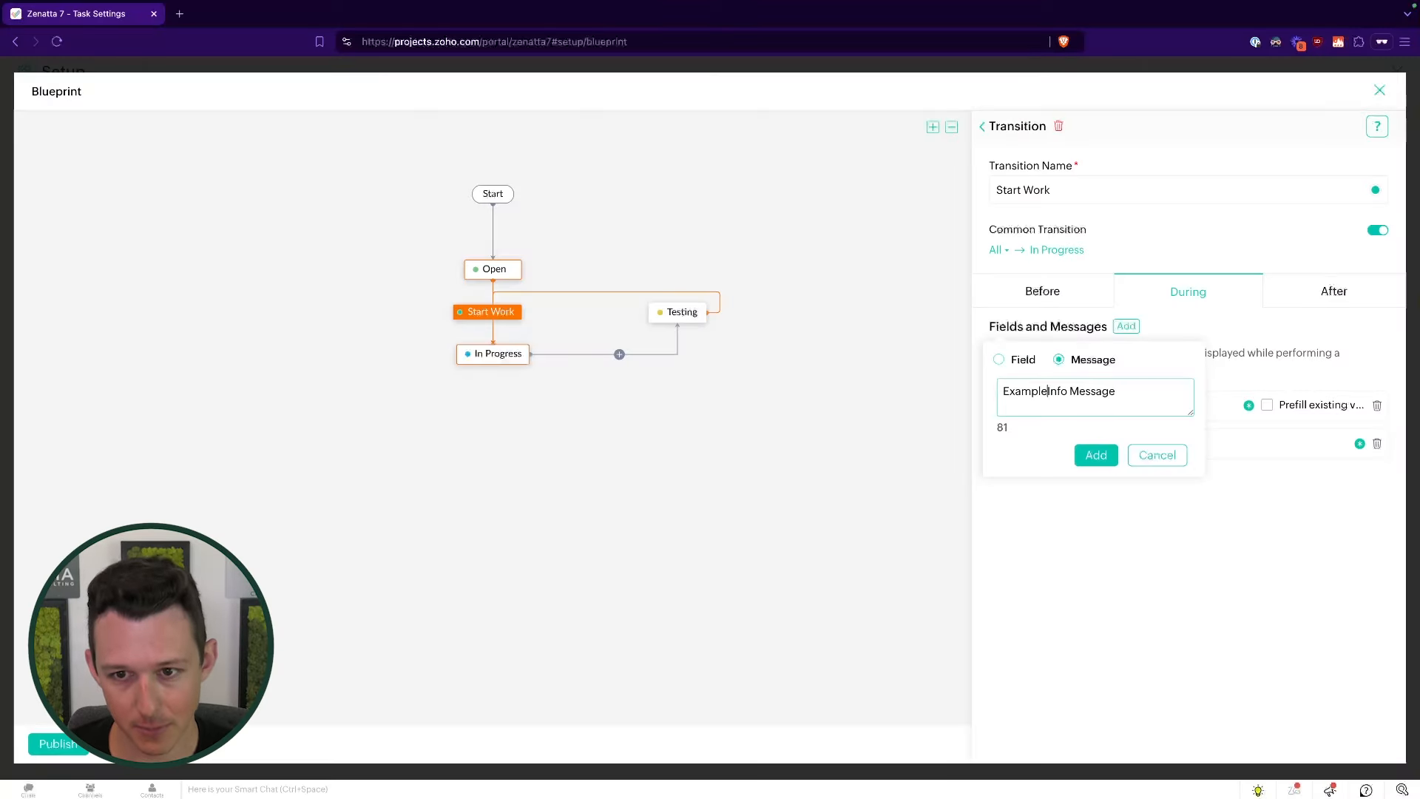
pyautogui.click(1096, 455)
pyautogui.click(1320, 293)
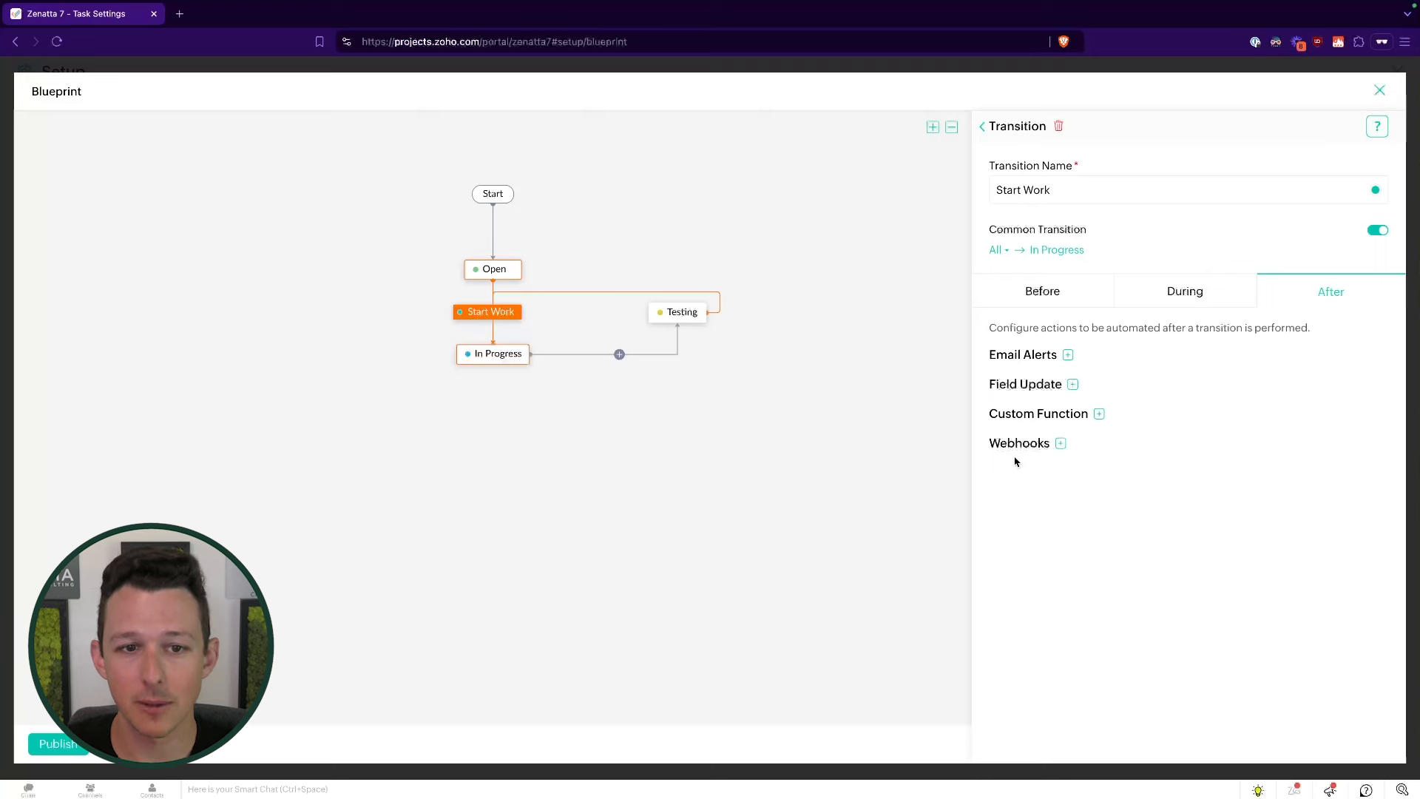
# - Delete the Testing status from the blueprint, then try publishing and get a missing-transition warning
pyautogui.moveTo(689, 309)
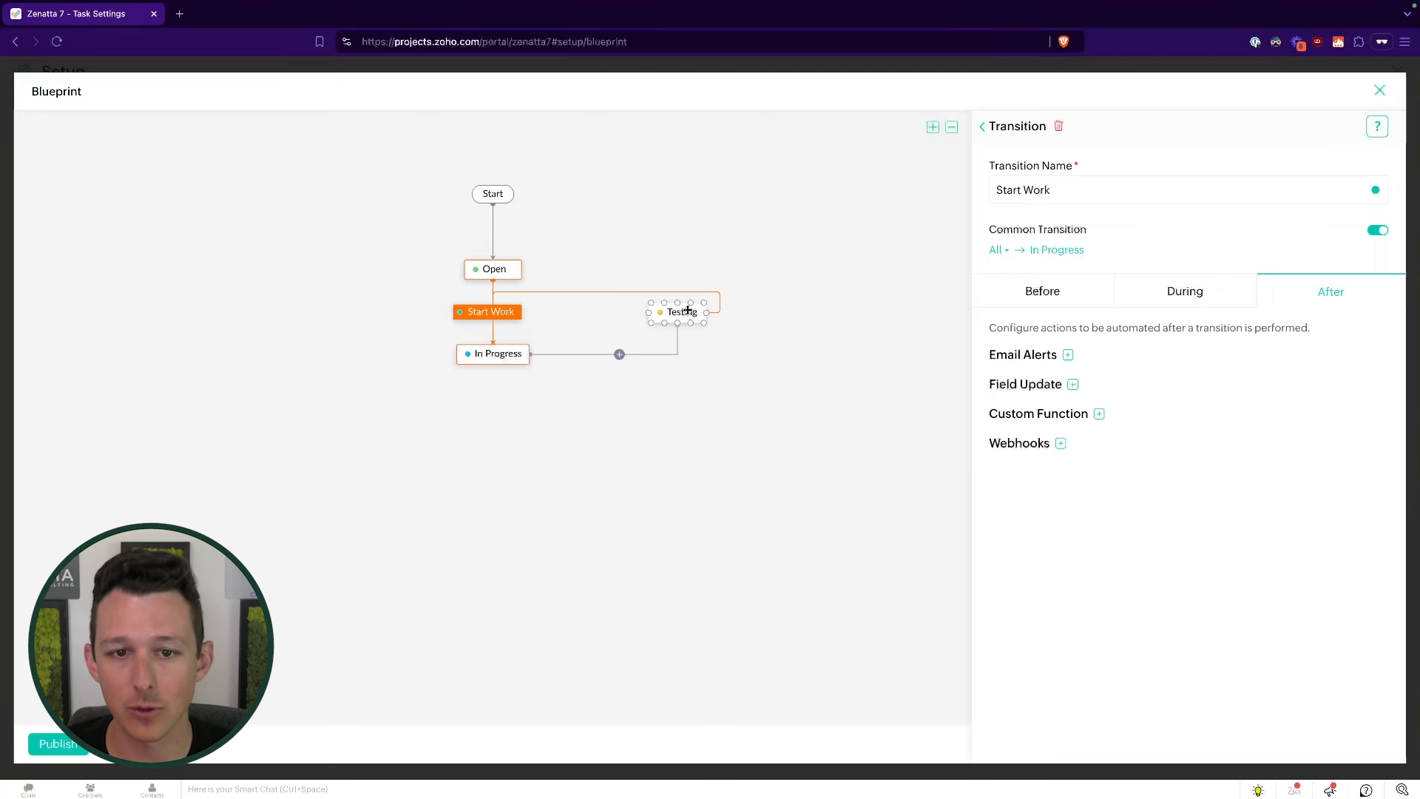
pyautogui.click(688, 309)
pyautogui.click(735, 307)
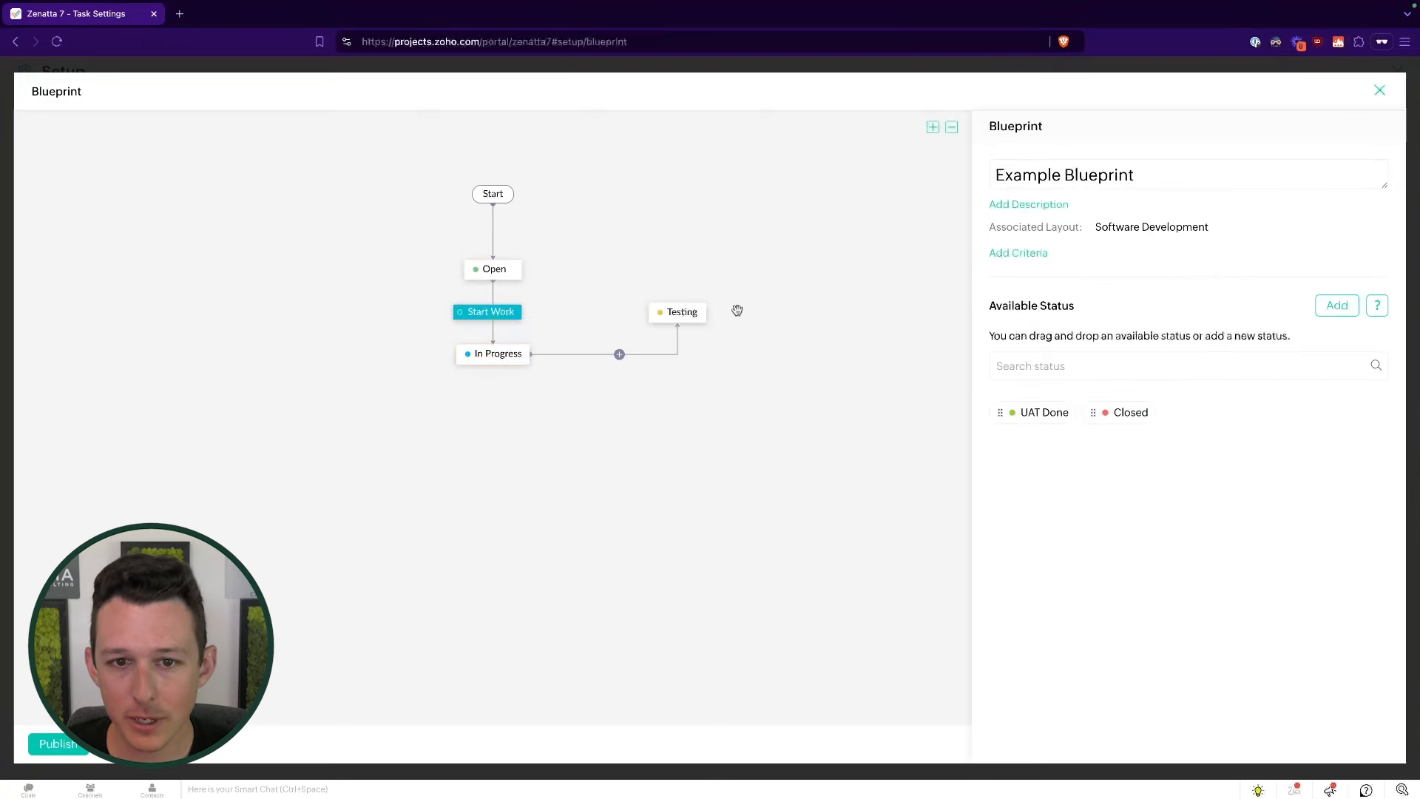
pyautogui.click(677, 311)
pyautogui.click(1062, 126)
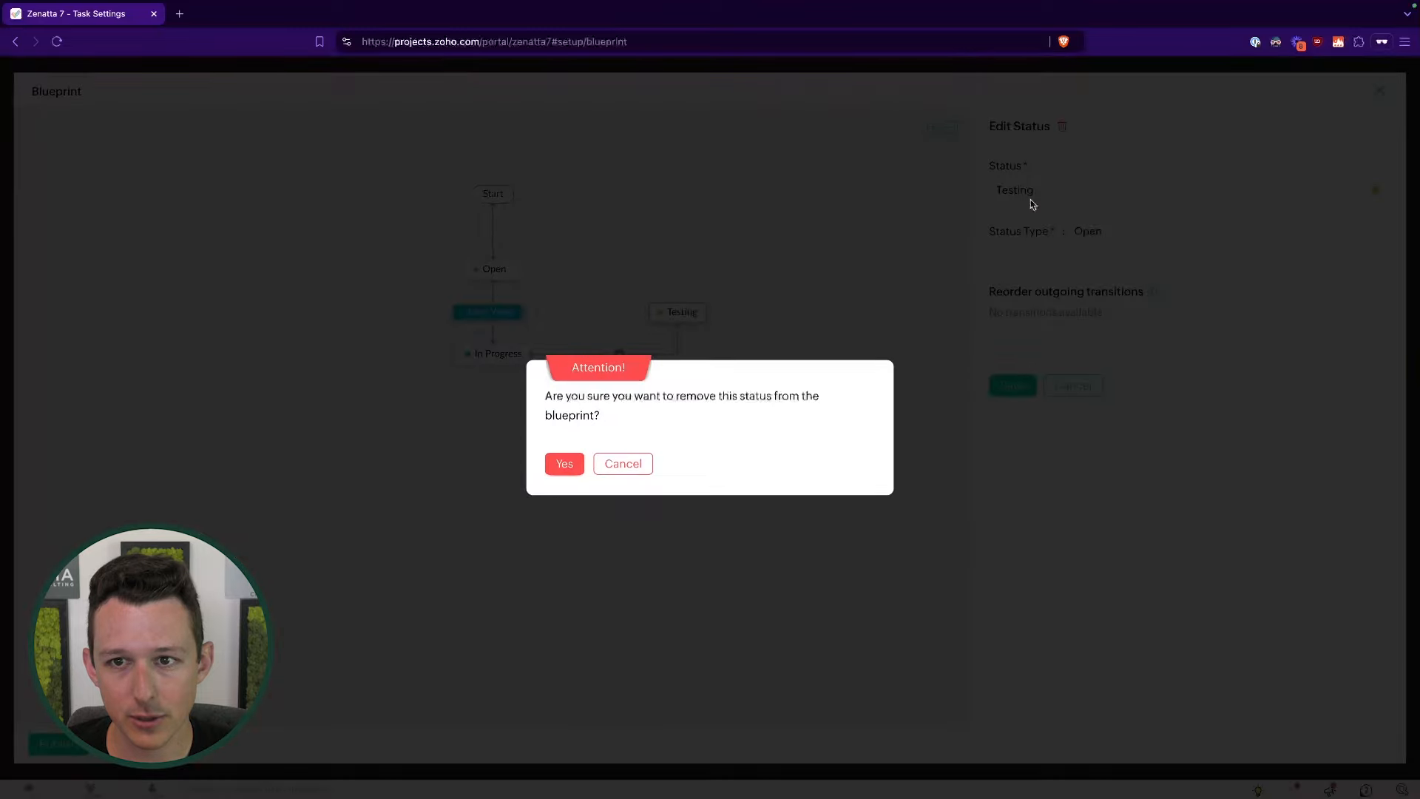
pyautogui.click(565, 461)
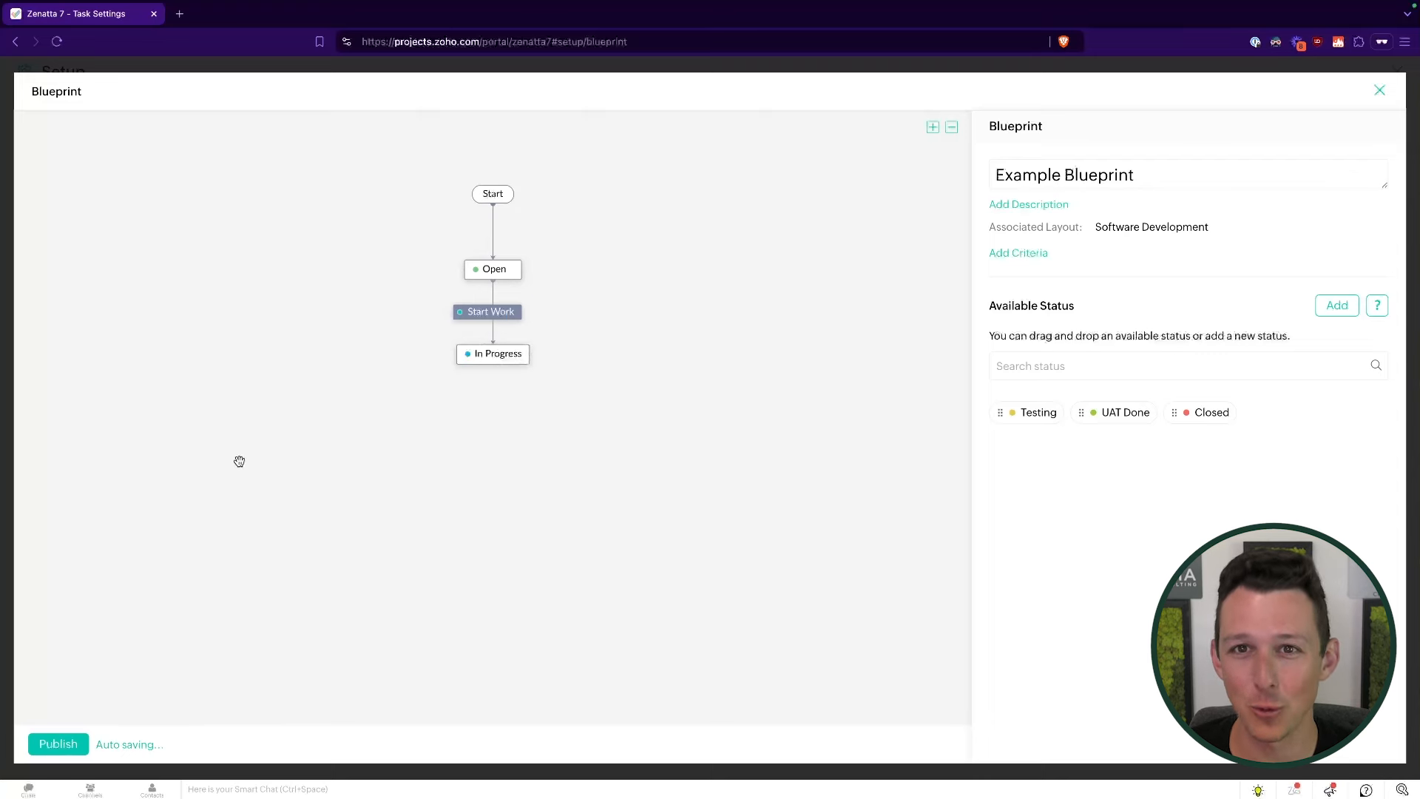
pyautogui.click(60, 744)
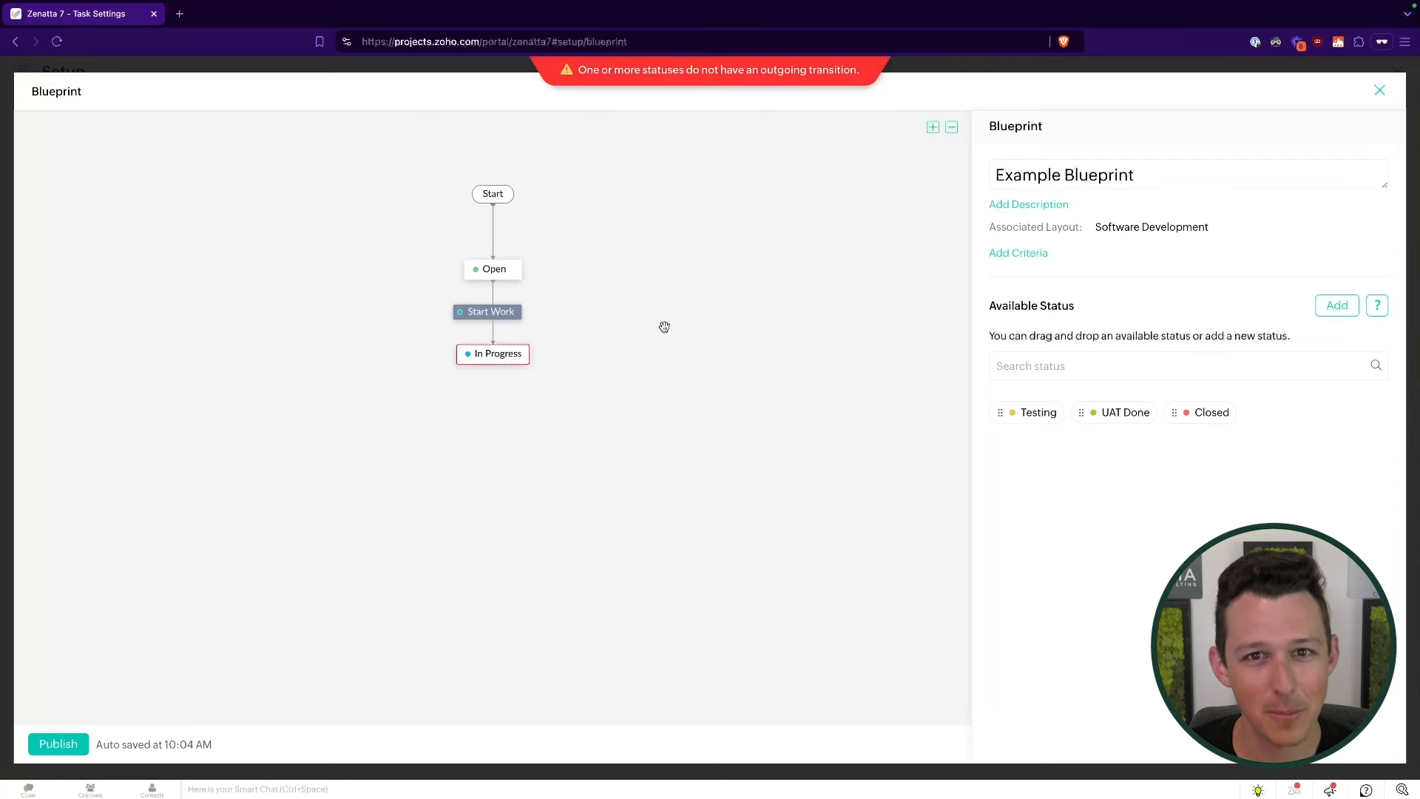
# - Place a Closed status under In Progress with a transition named Closed, then publish
pyautogui.moveTo(499, 371)
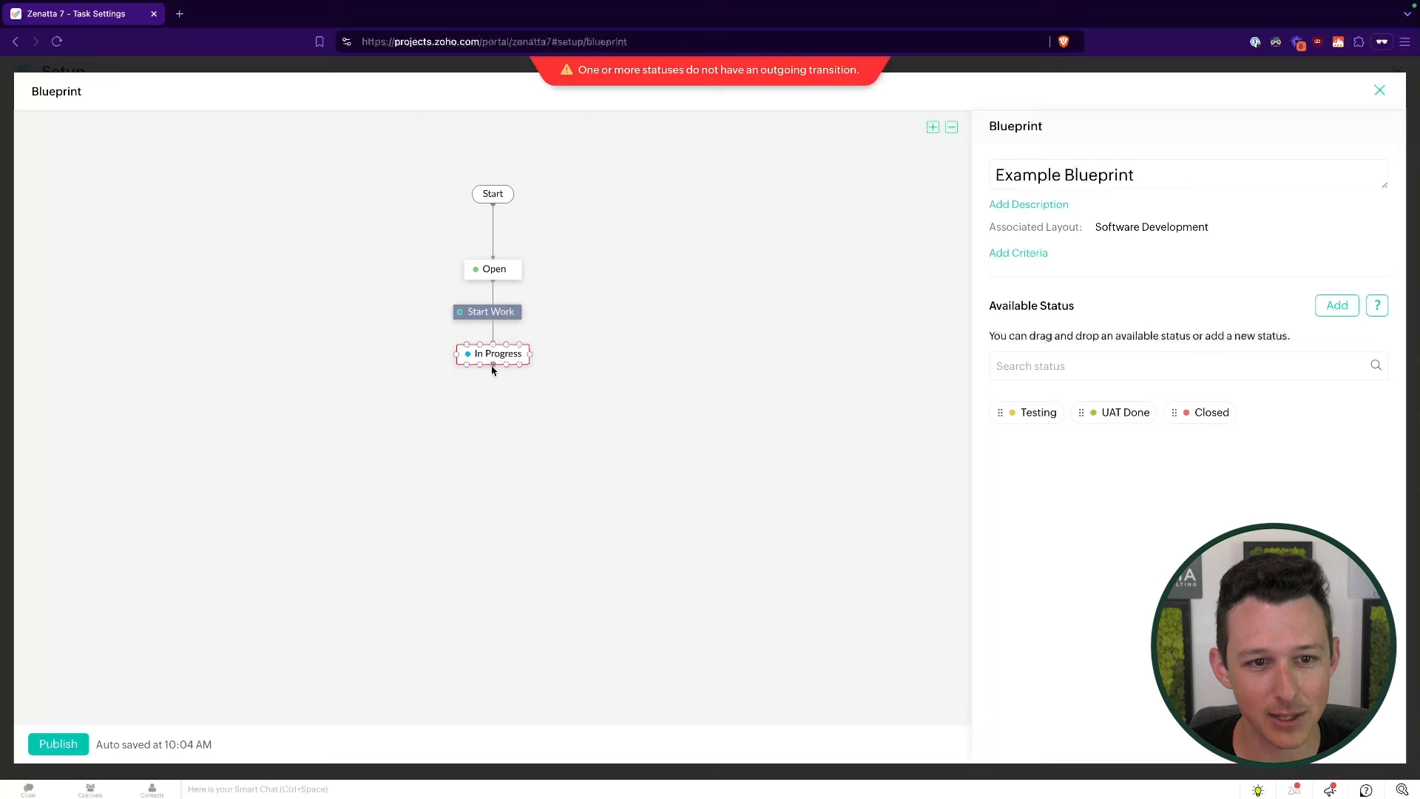
pyautogui.moveTo(1202, 405); pyautogui.dragTo(509, 436)
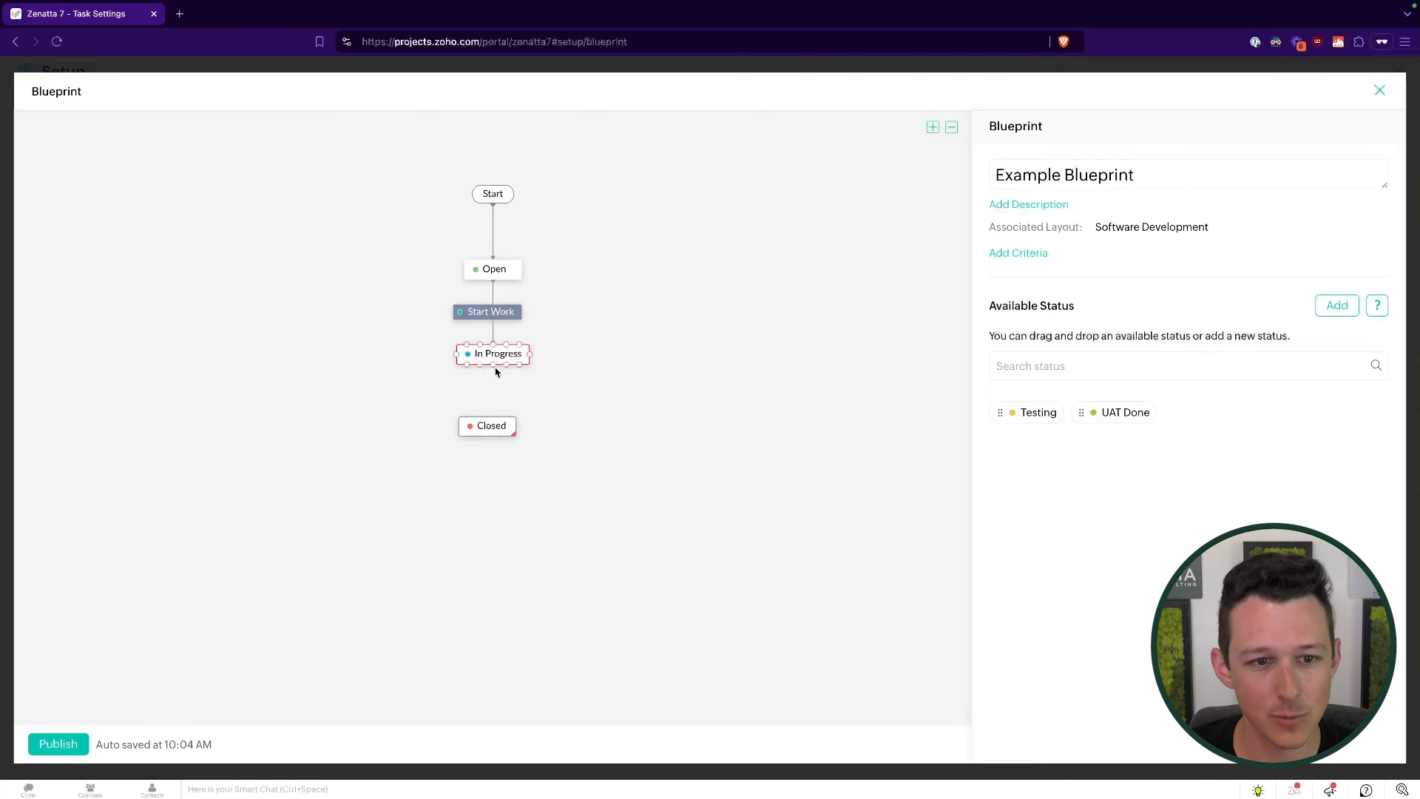
pyautogui.moveTo(496, 372); pyautogui.dragTo(488, 425)
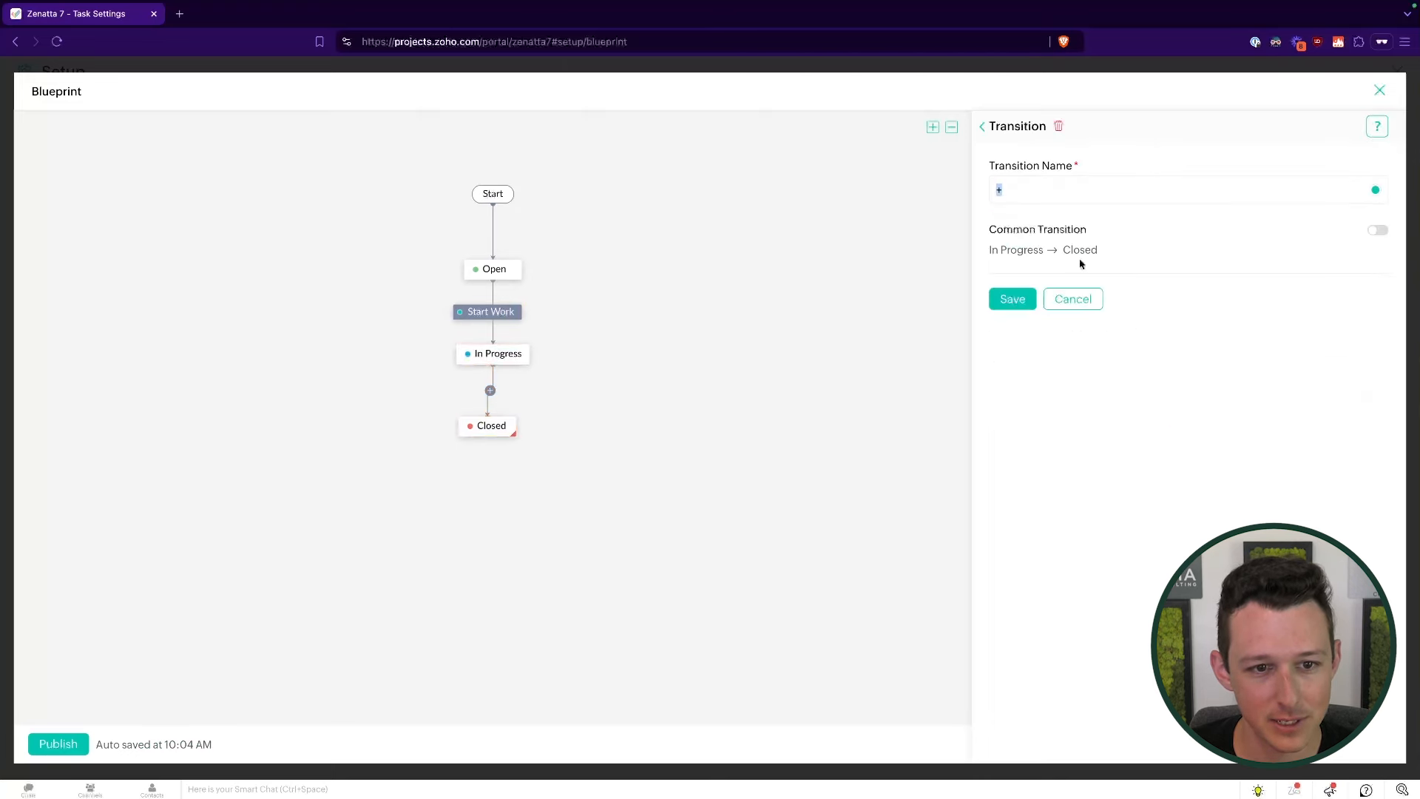
pyautogui.write('Closed')
pyautogui.click(1021, 301)
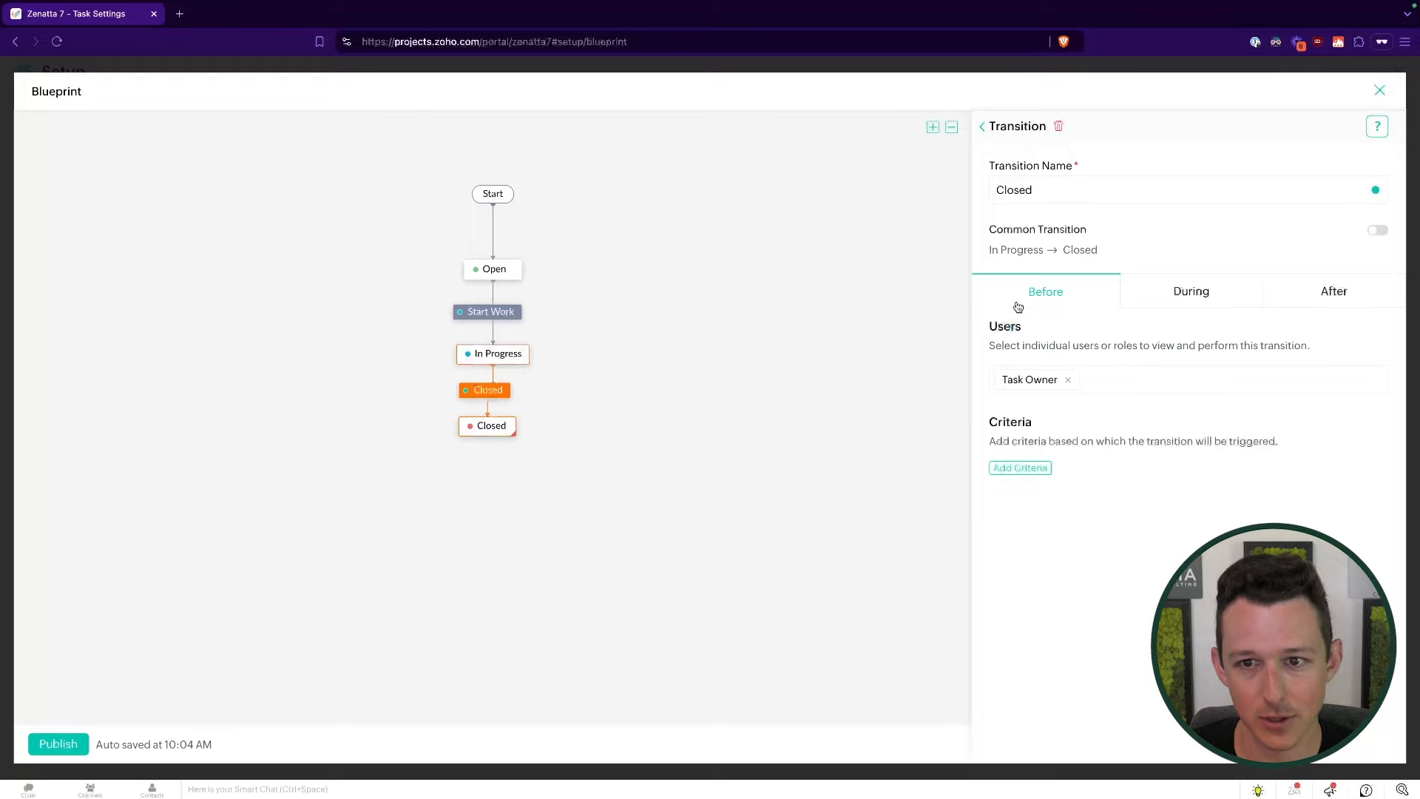
pyautogui.click(62, 745)
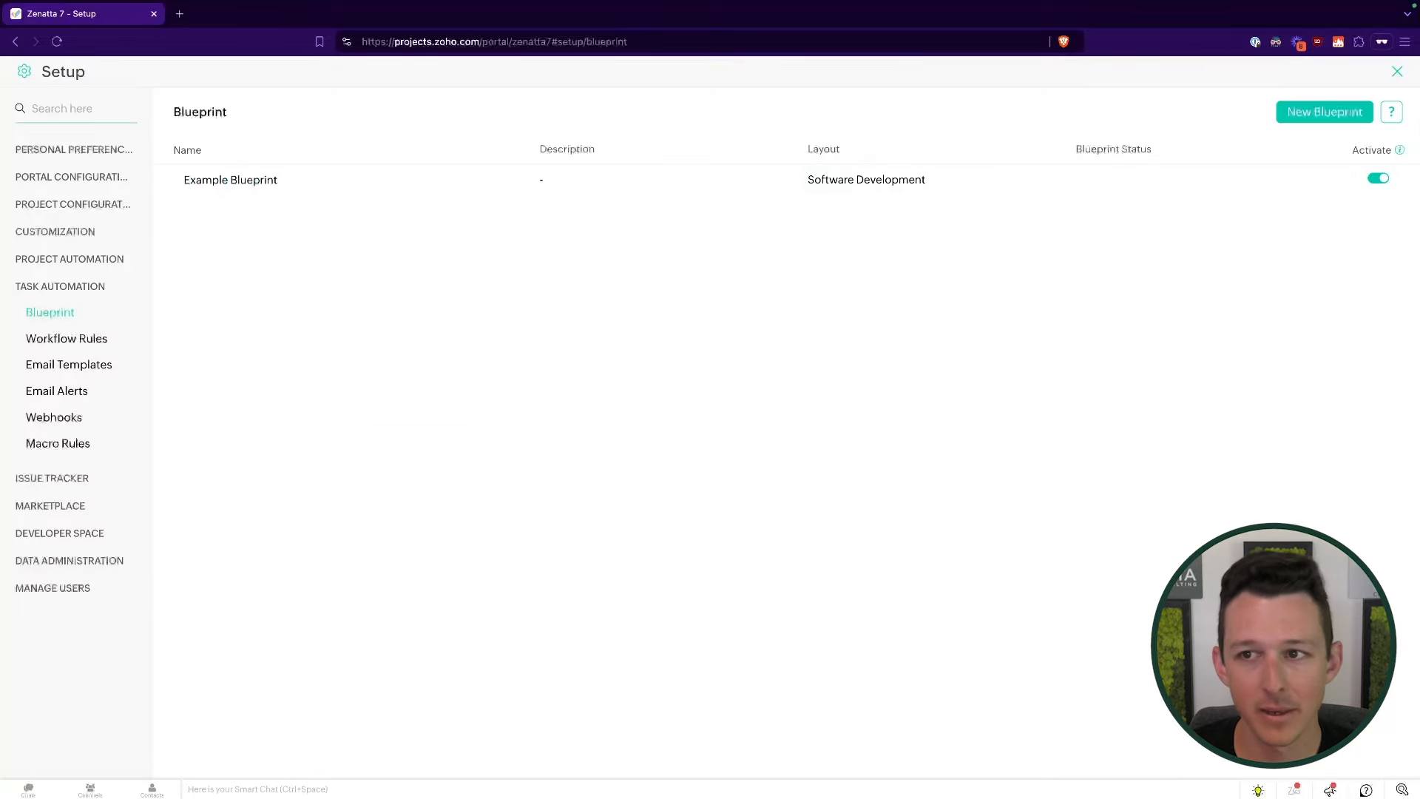
# - Leave Setup and open task SD2-T28, Functional and Non functional scope analysis
pyautogui.click(1397, 71)
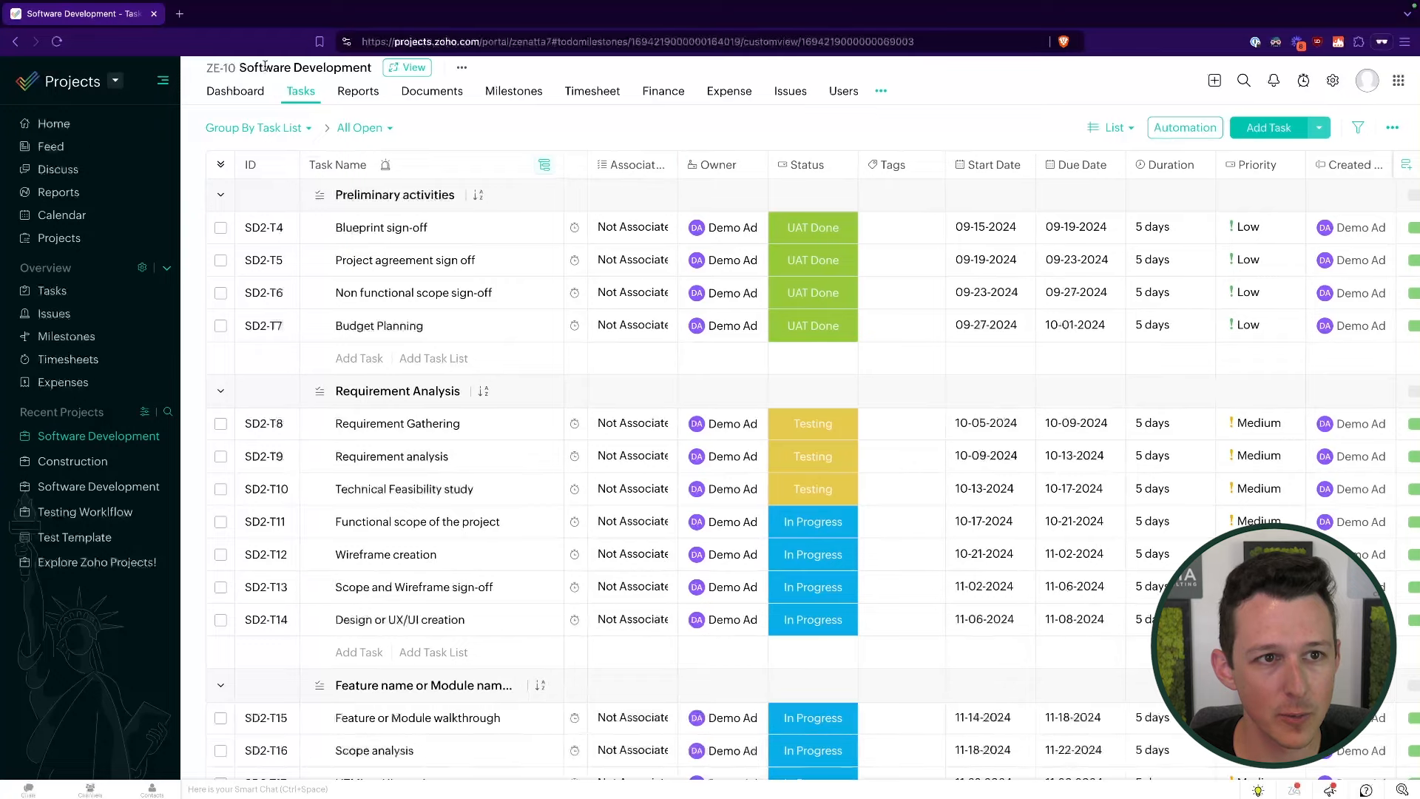
pyautogui.moveTo(239, 69); pyautogui.dragTo(342, 68)
pyautogui.click(520, 126)
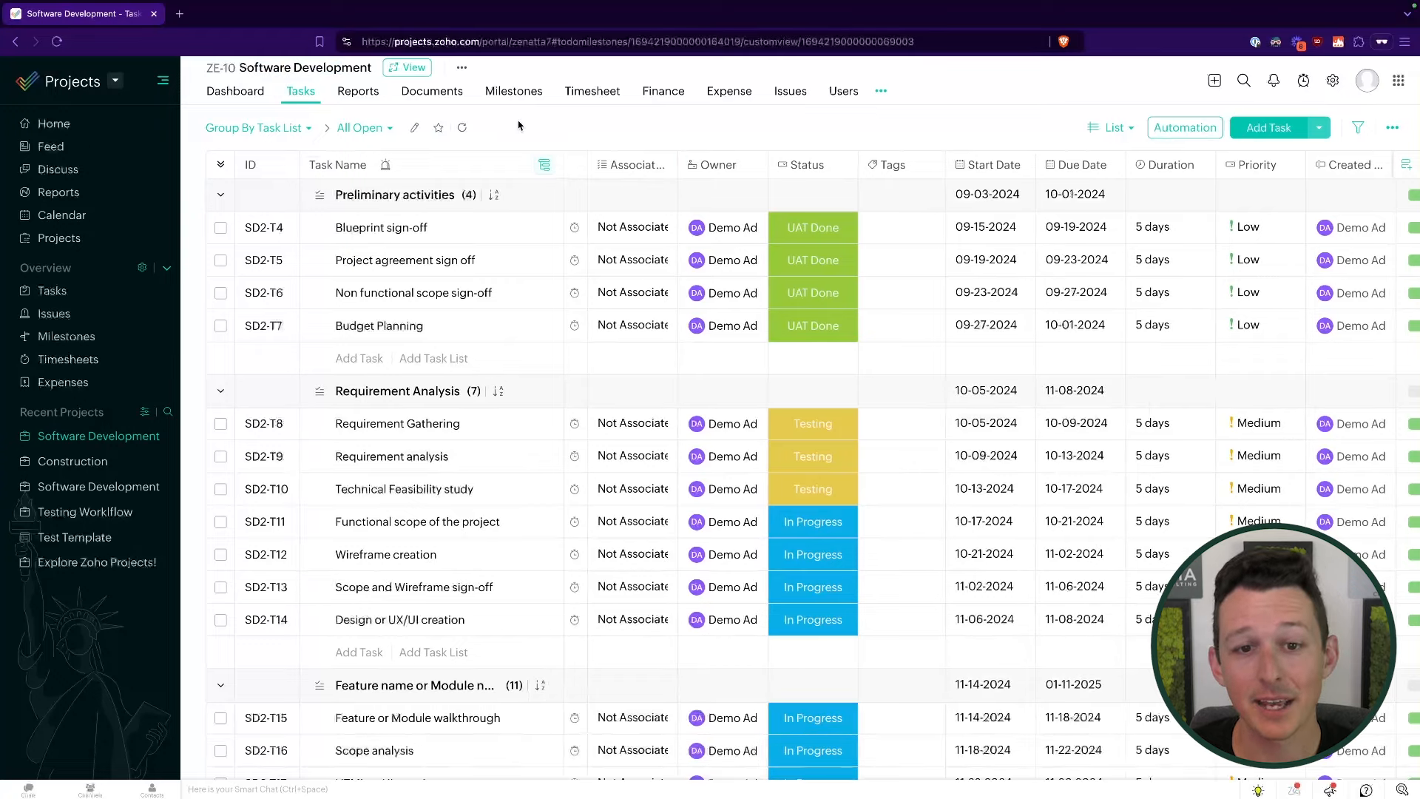
pyautogui.scroll(-10, 488, 292)
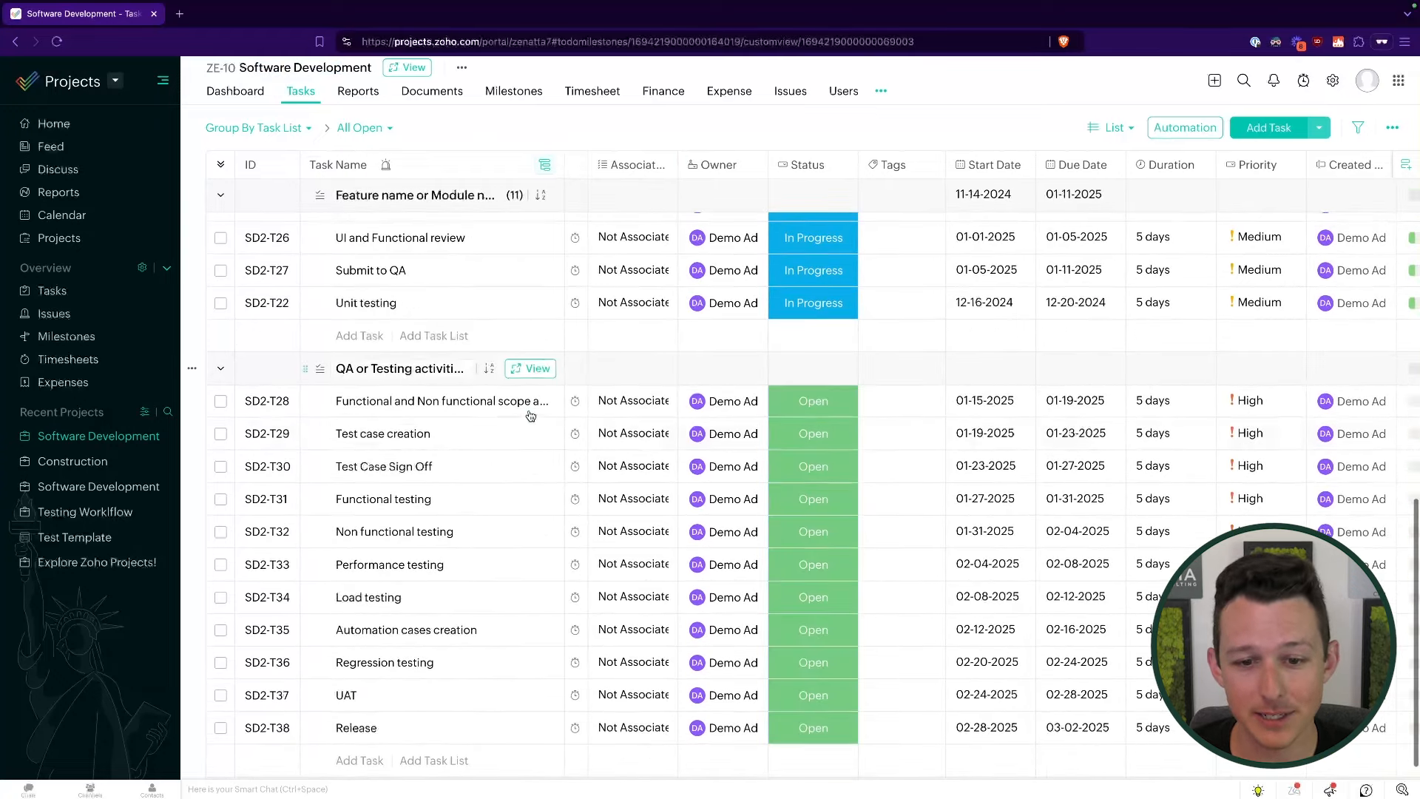
pyautogui.click(530, 401)
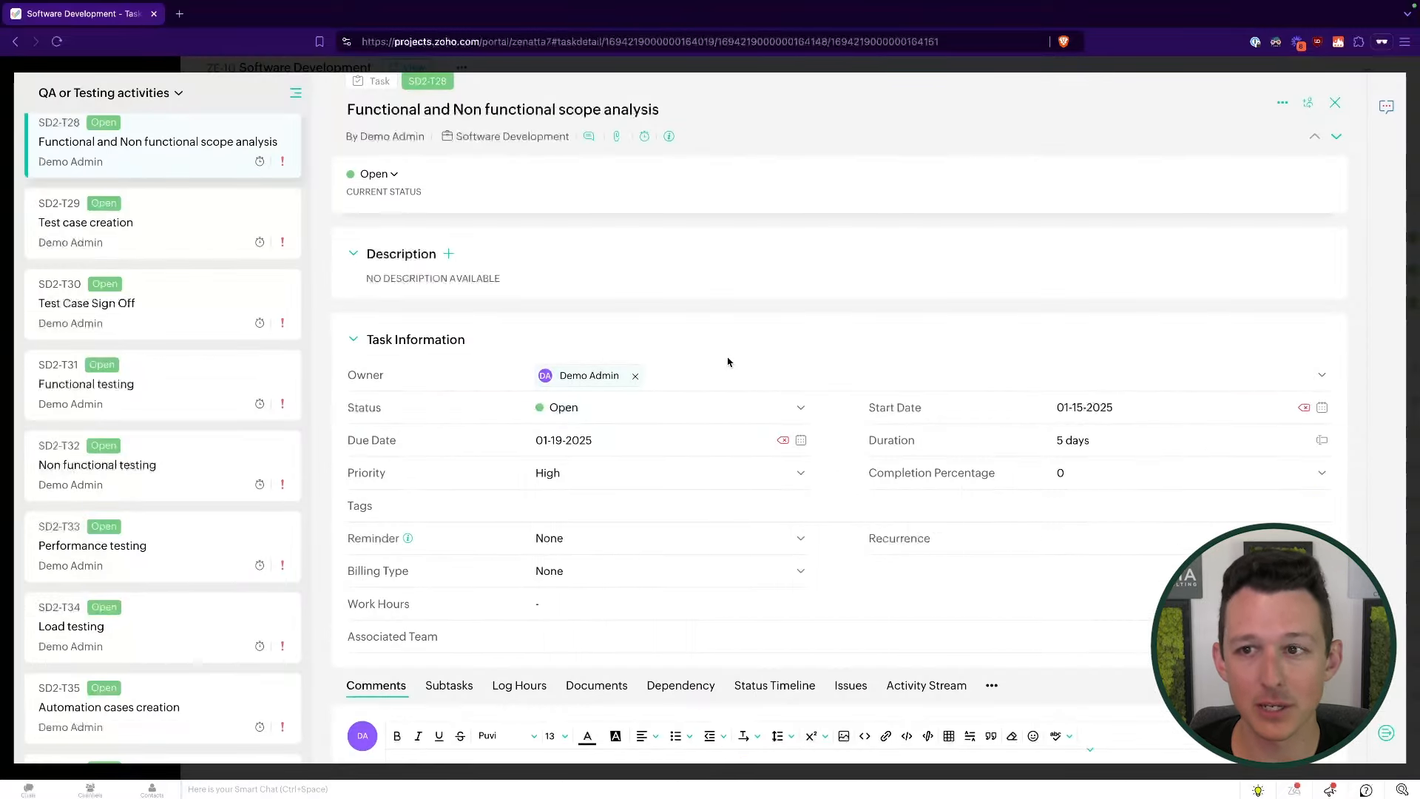
# - Check the task's locked Open status and its Start Work next transition
pyautogui.click(726, 408)
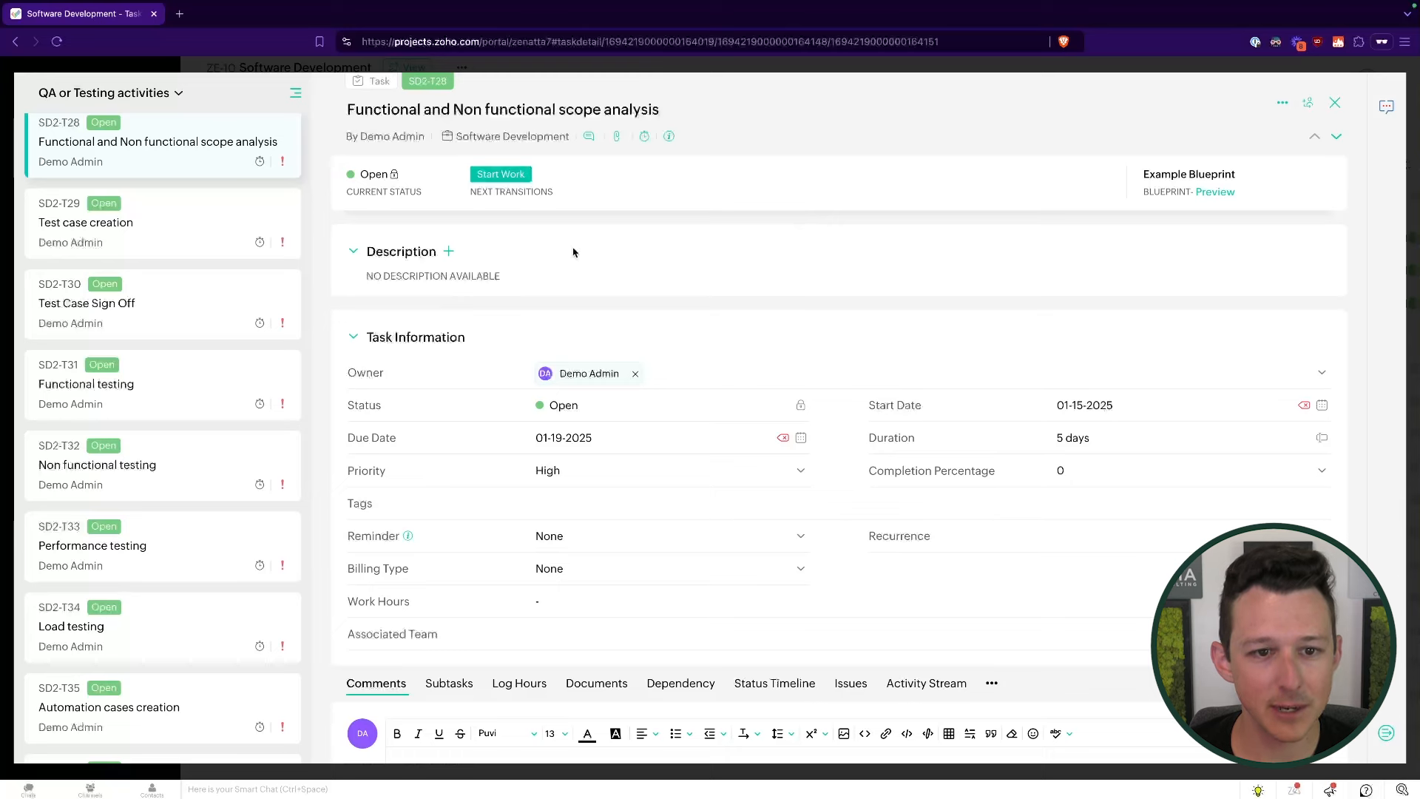
pyautogui.doubleClick(603, 414)
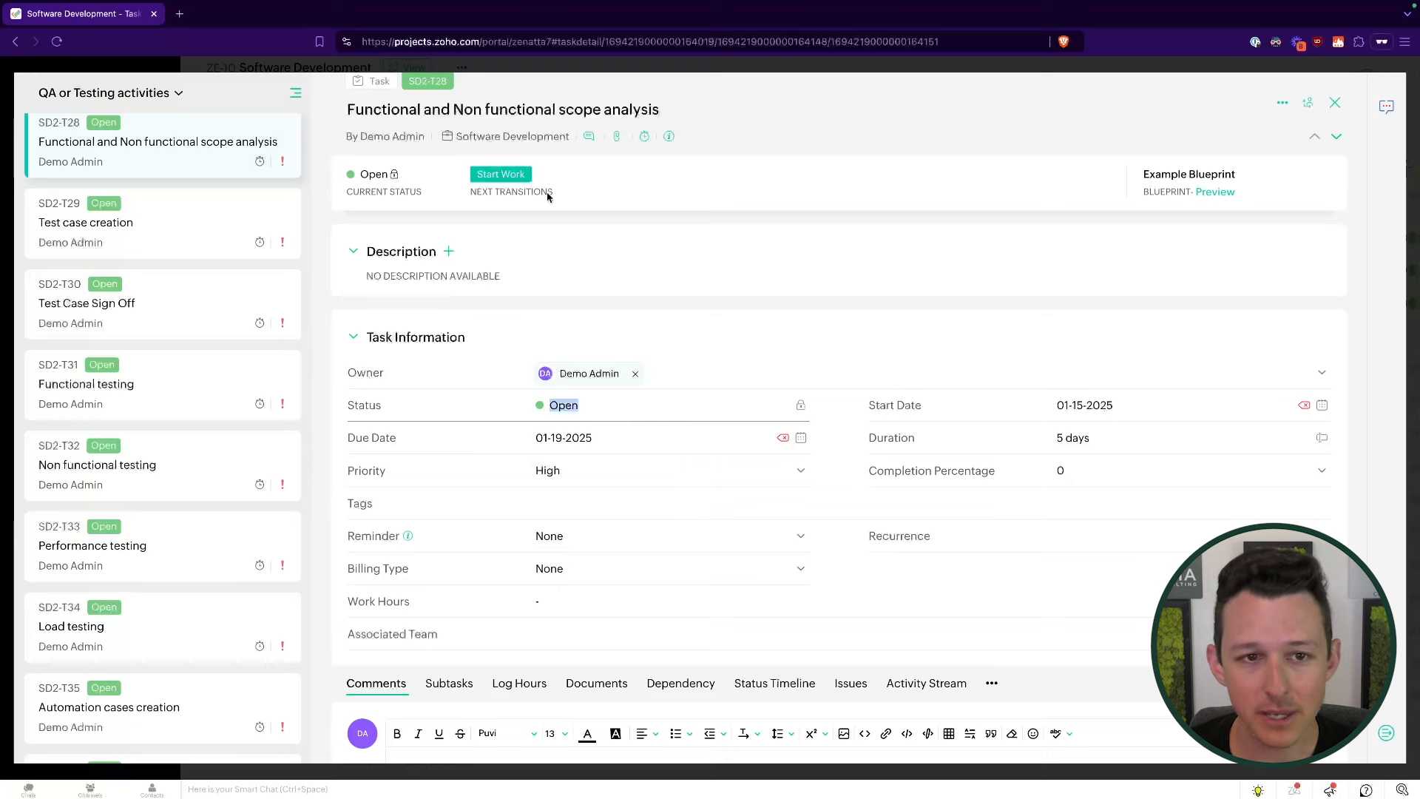
pyautogui.moveTo(469, 191); pyautogui.dragTo(601, 192)
pyautogui.click(601, 192)
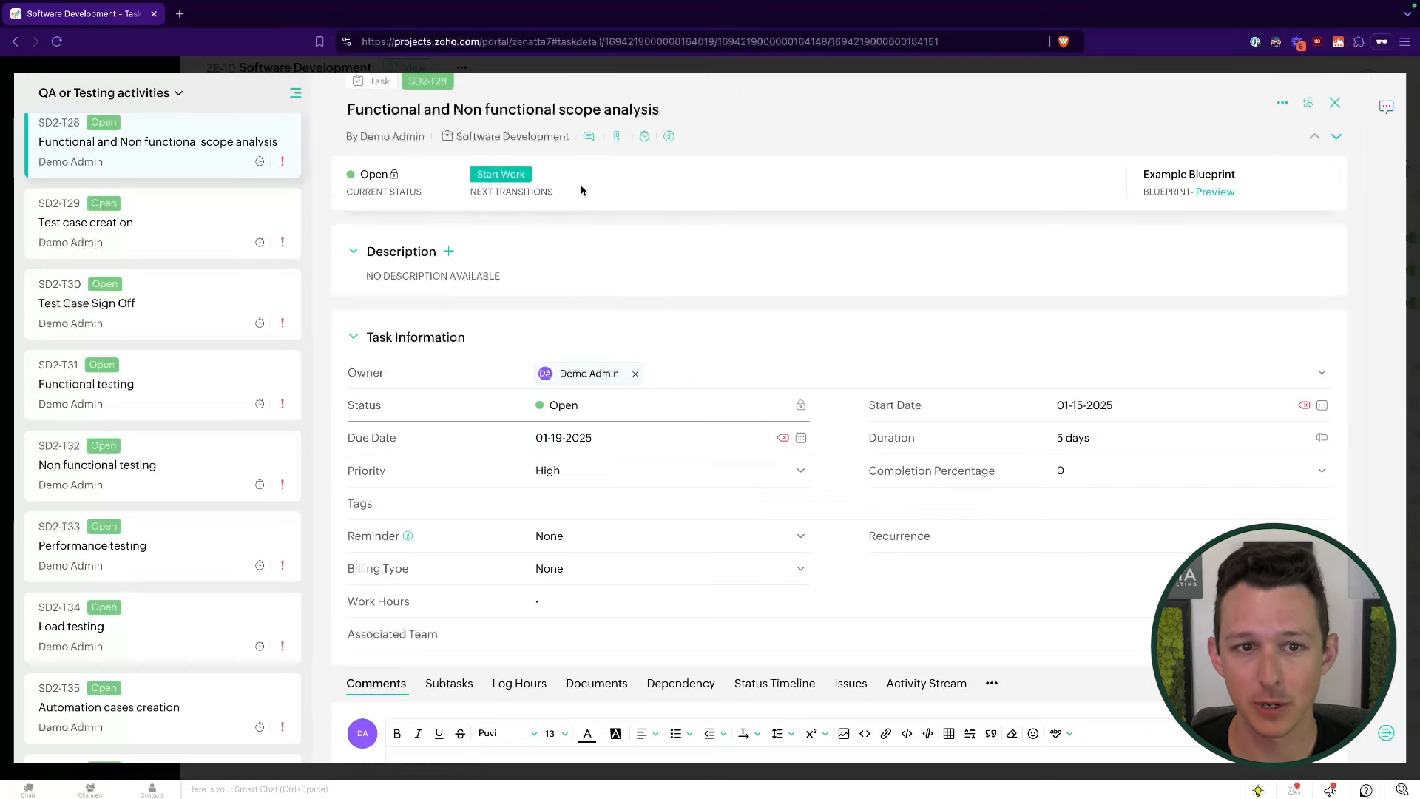
# - Complete Start Work with Billing Type Billable and the comment 'Leave a comment'
pyautogui.click(507, 176)
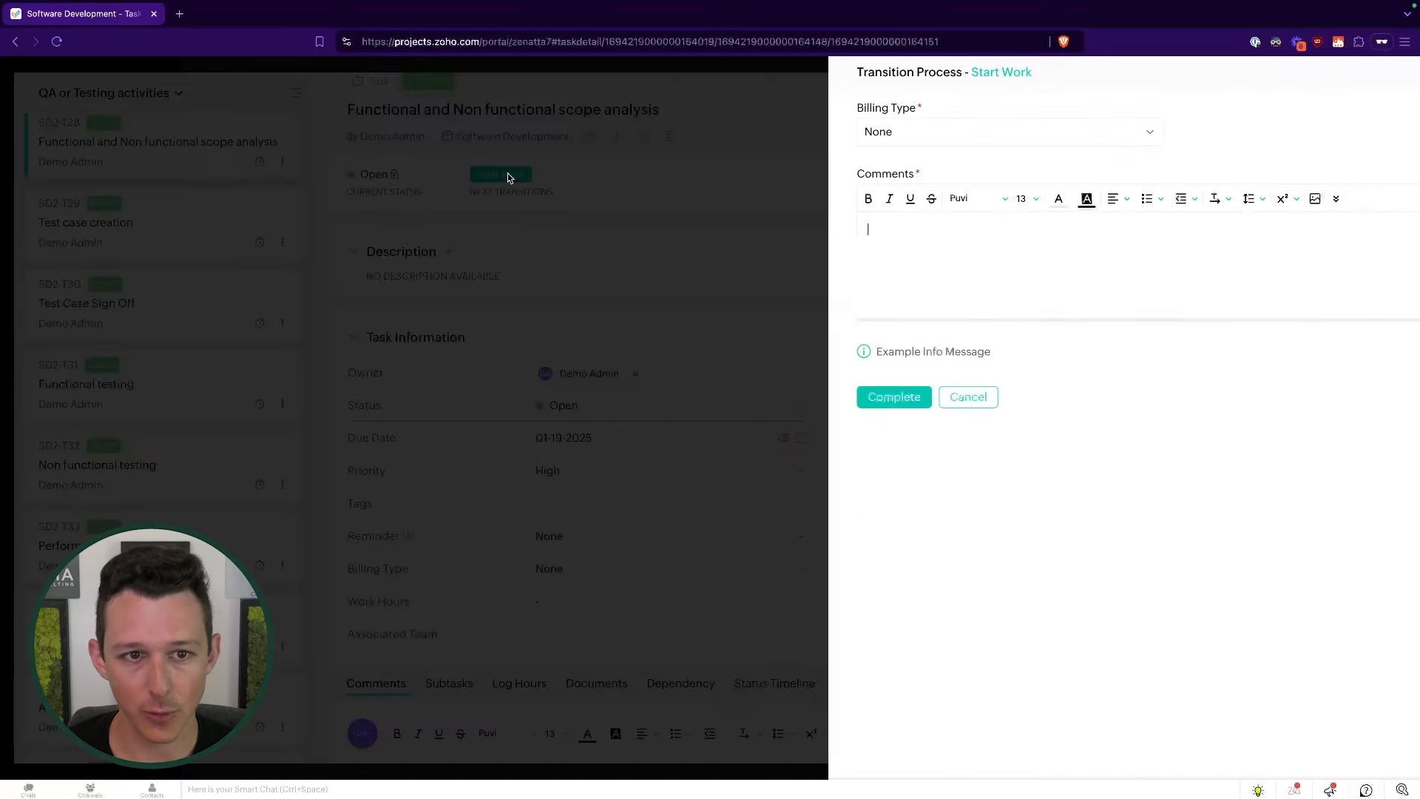
pyautogui.click(858, 138)
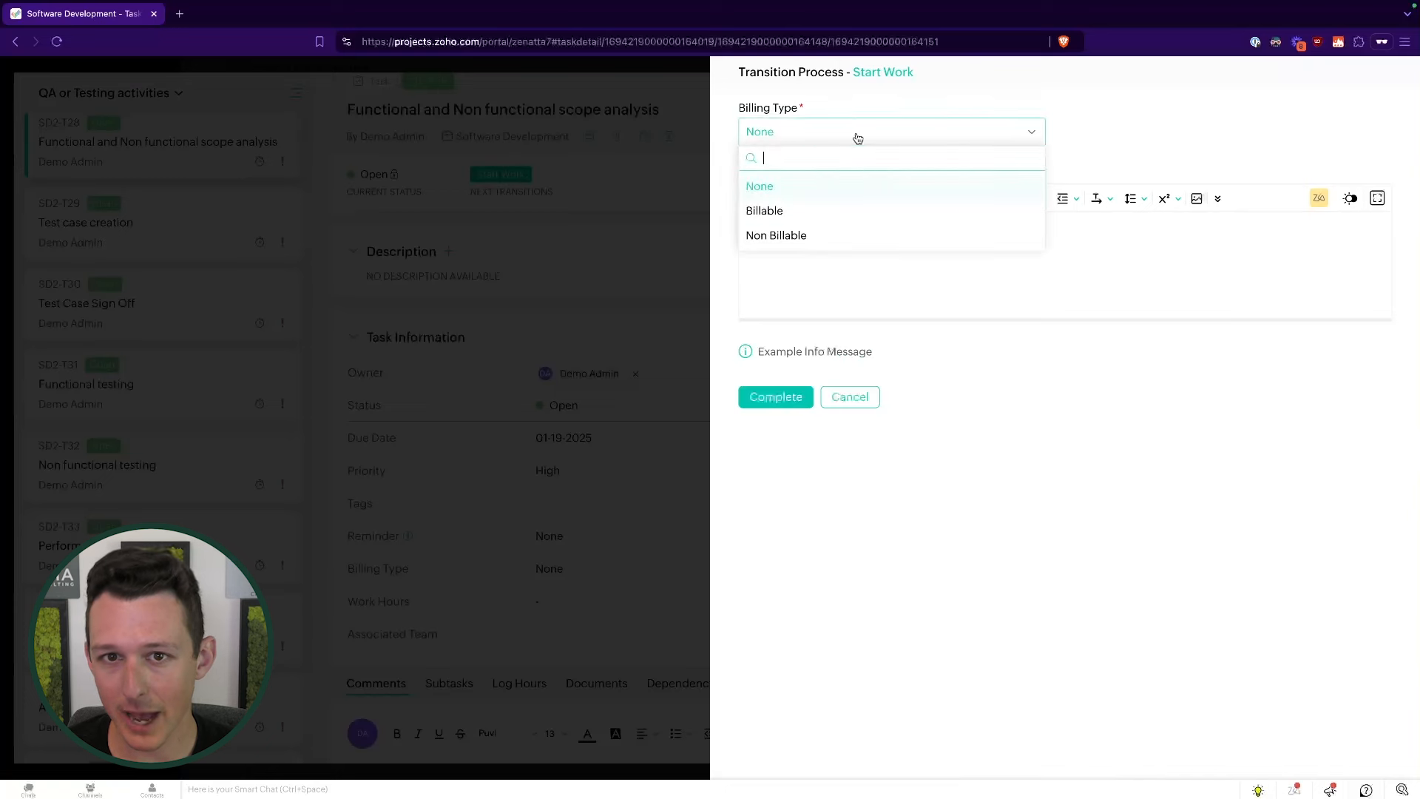
pyautogui.click(822, 212)
pyautogui.click(841, 132)
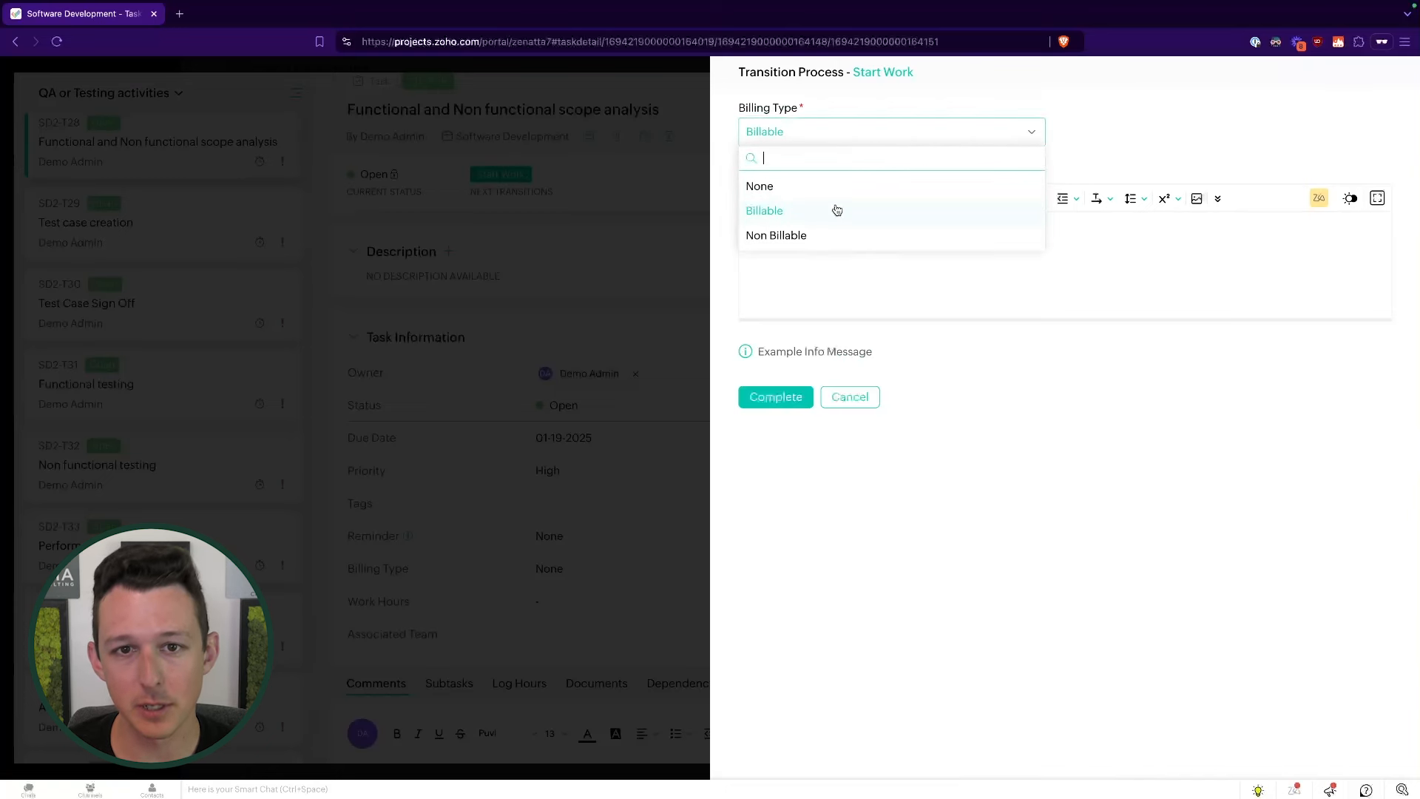
pyautogui.click(834, 237)
pyautogui.click(843, 131)
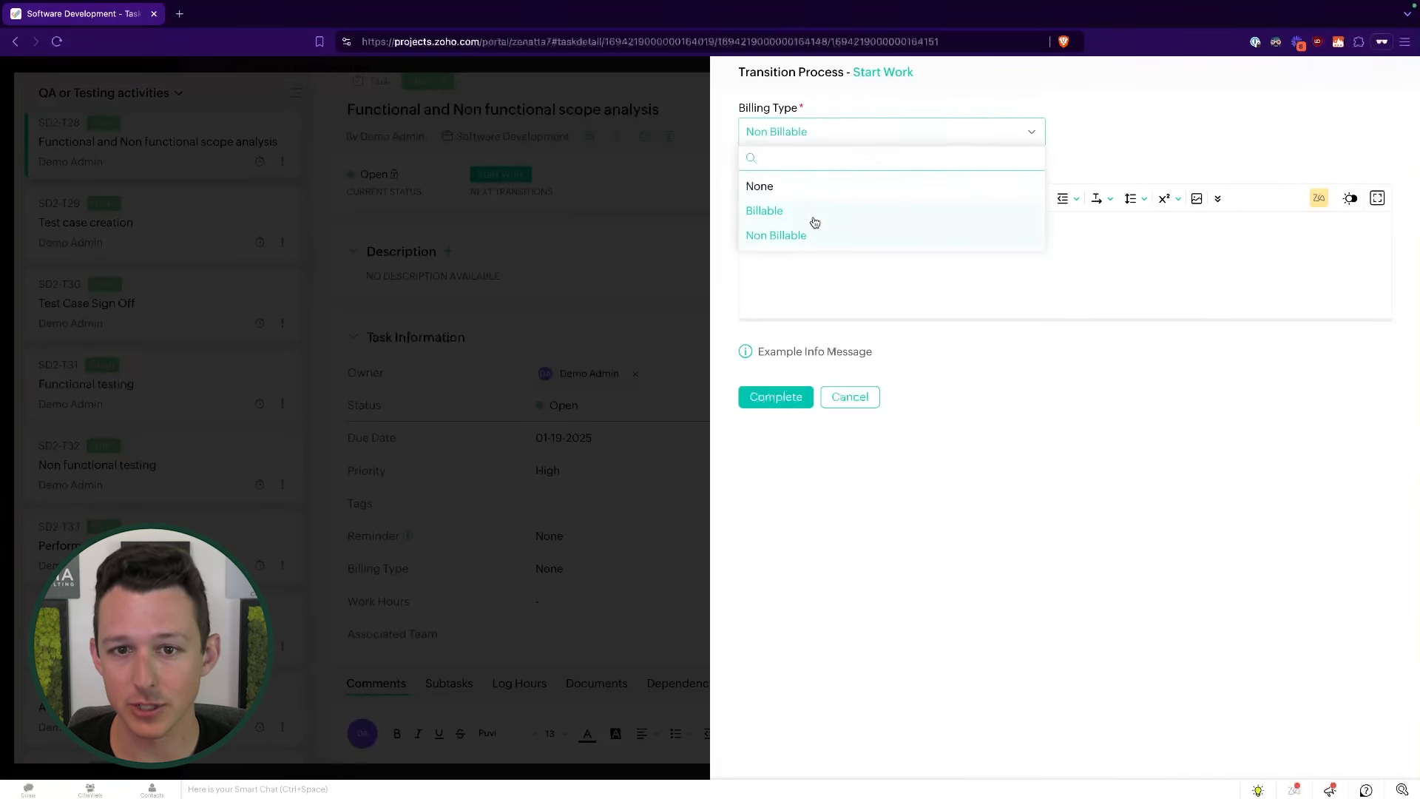
pyautogui.click(815, 213)
pyautogui.click(857, 240)
pyautogui.write('L')
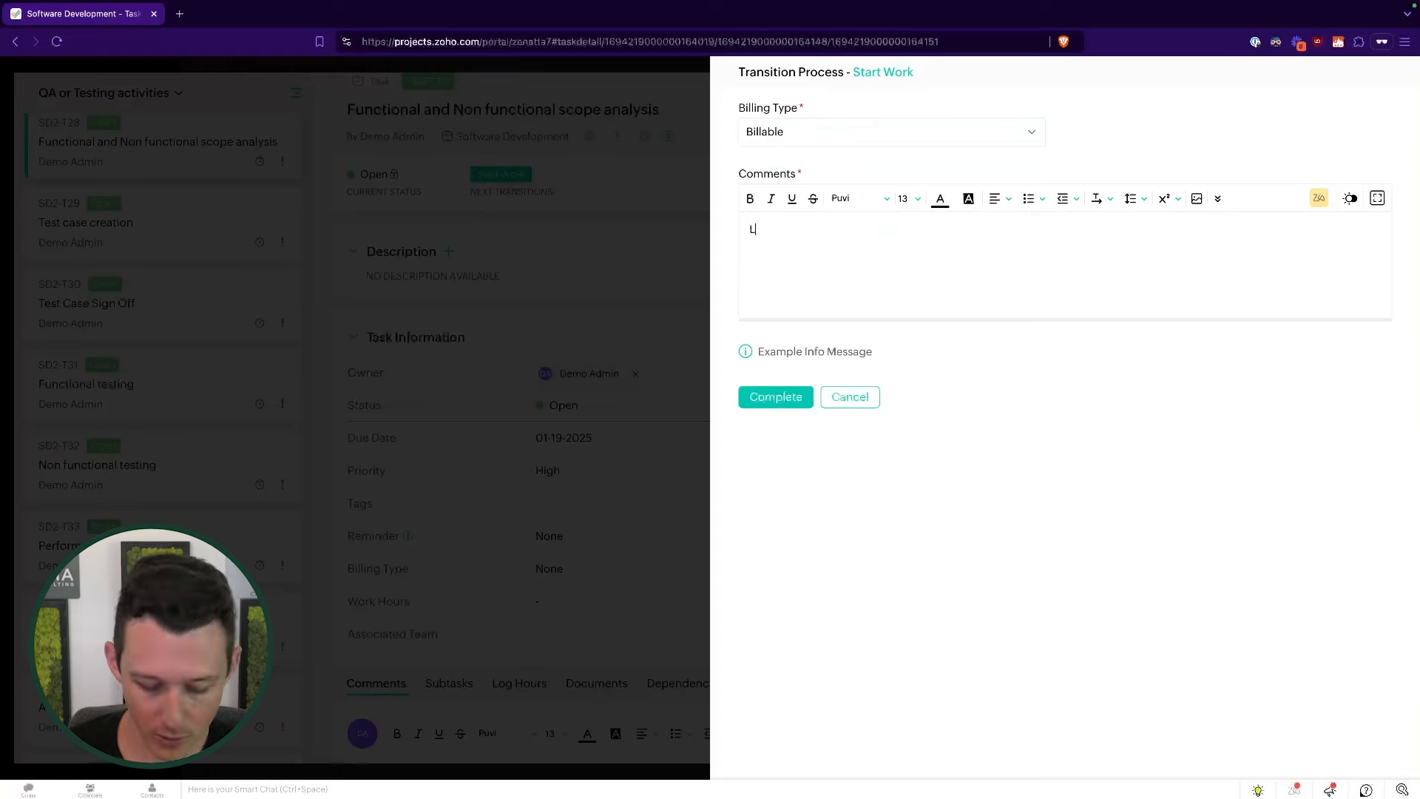
pyautogui.write('eave a comment')
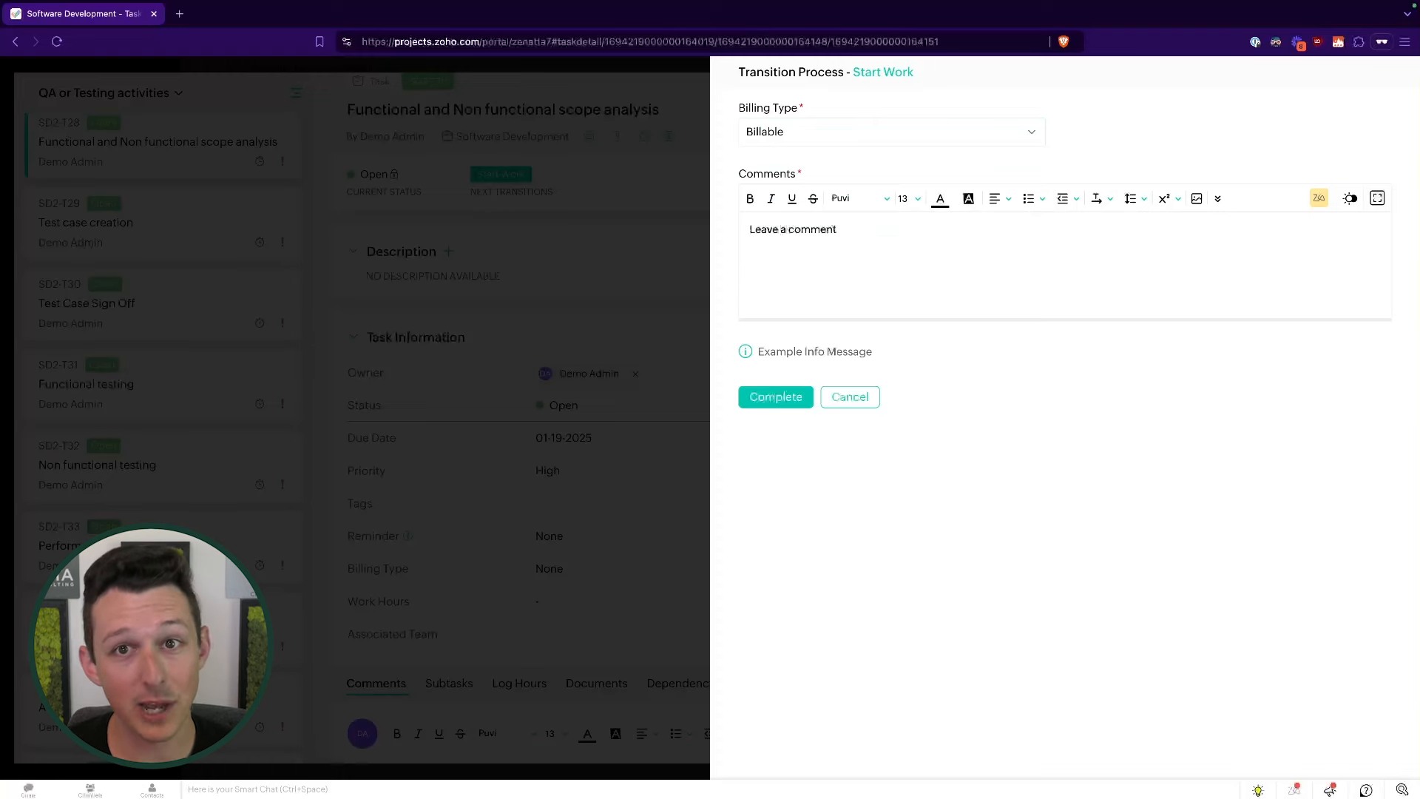
pyautogui.moveTo(751, 352); pyautogui.dragTo(907, 355)
pyautogui.click(814, 351)
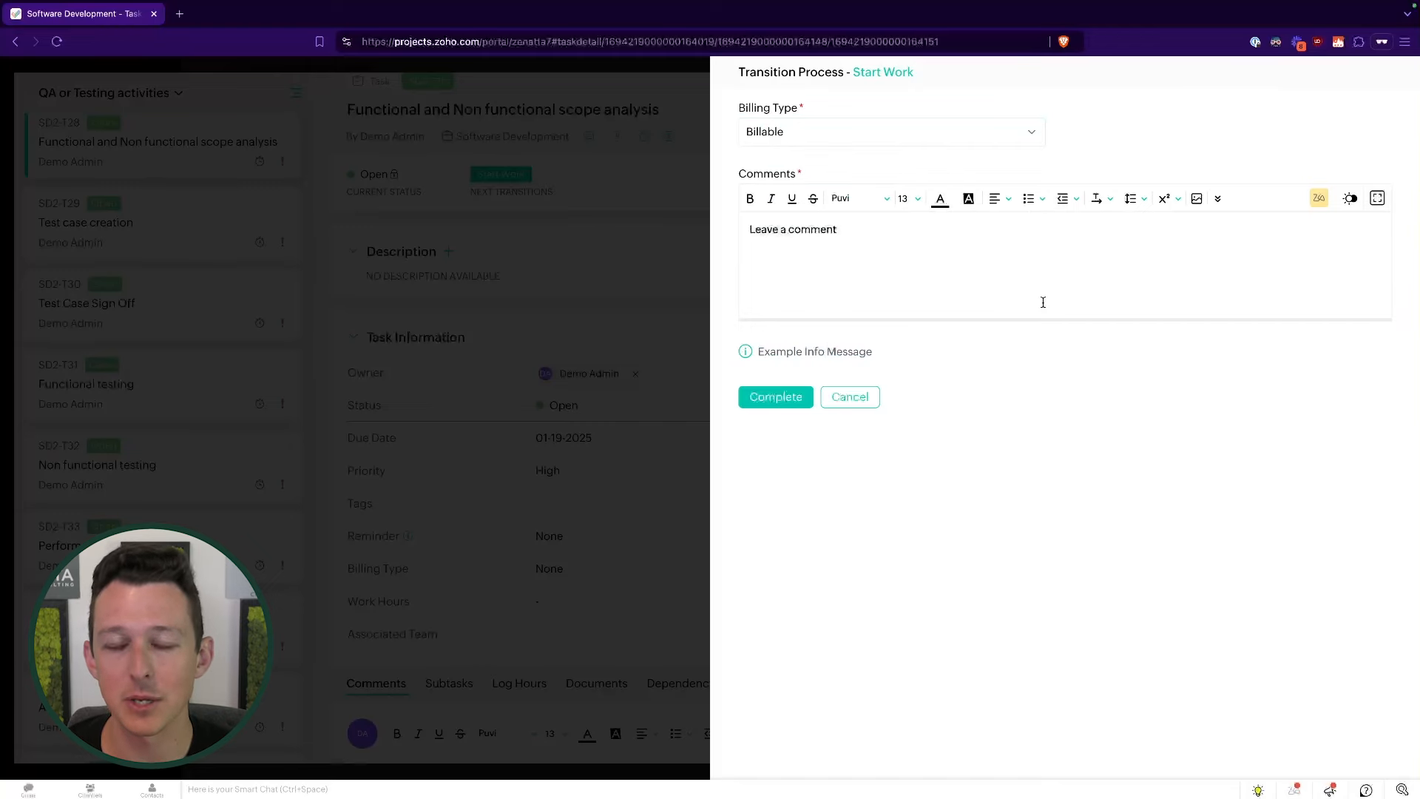
pyautogui.click(787, 405)
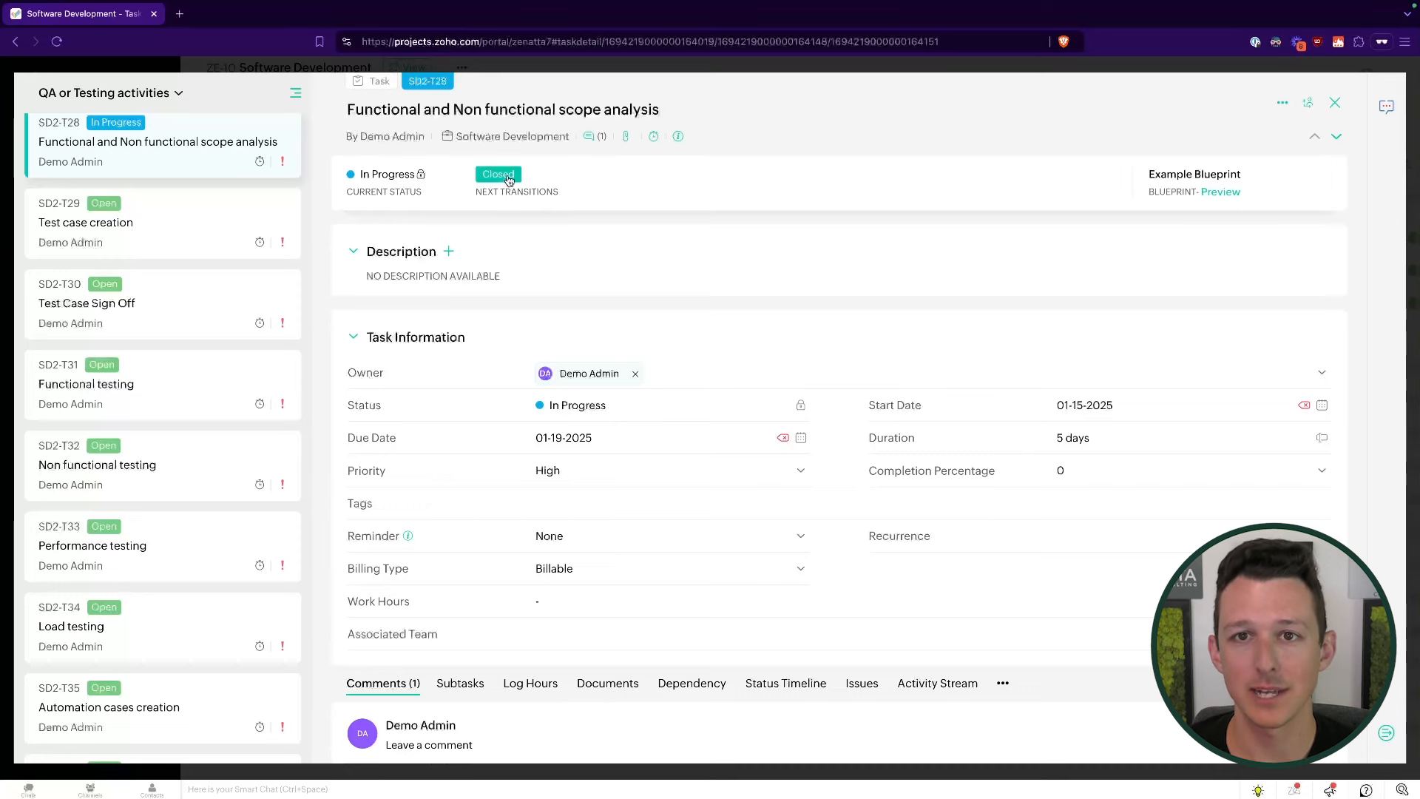
# - Close the task details and scroll the Tasks list to confirm SD2-T28 is In Progress
pyautogui.click(1334, 103)
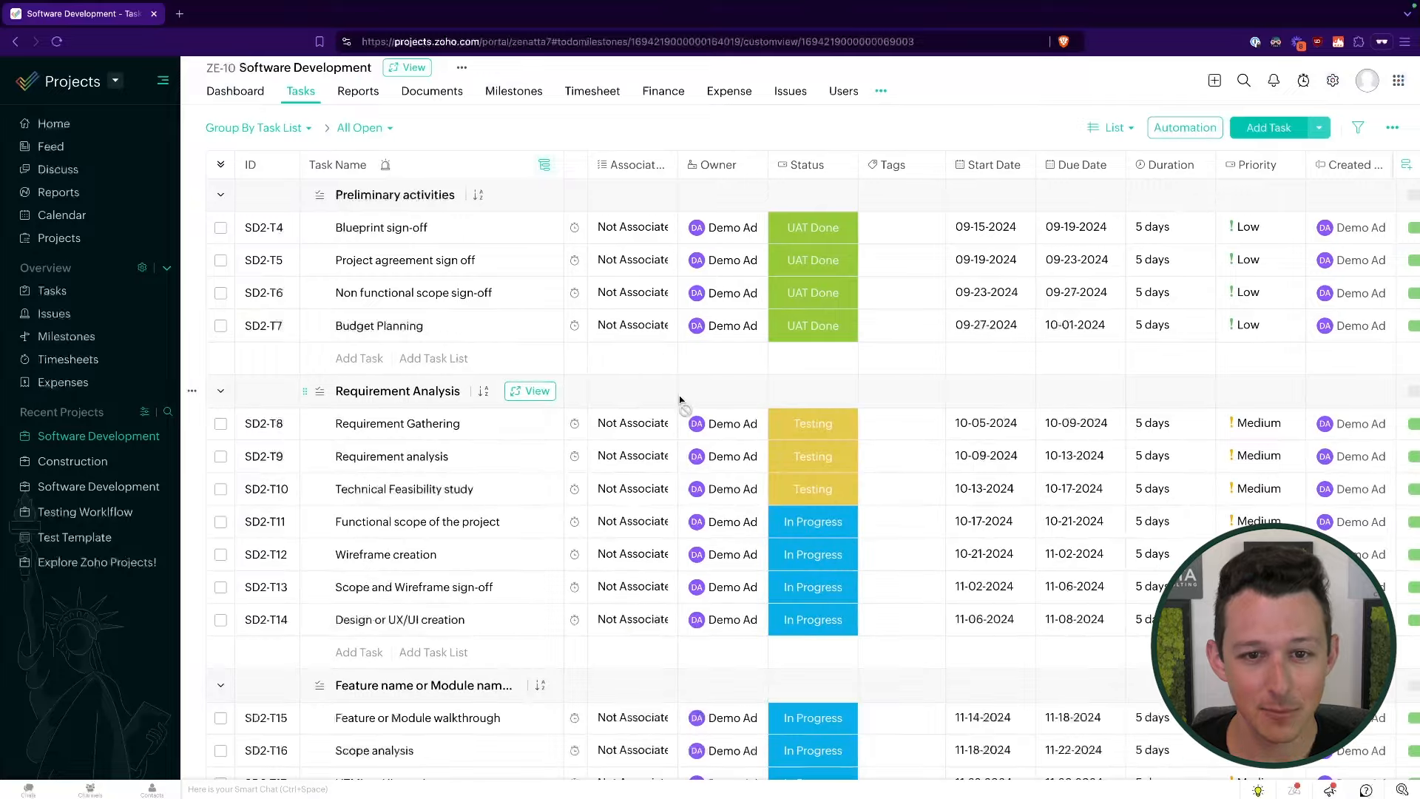
pyautogui.scroll(-10, 681, 400)
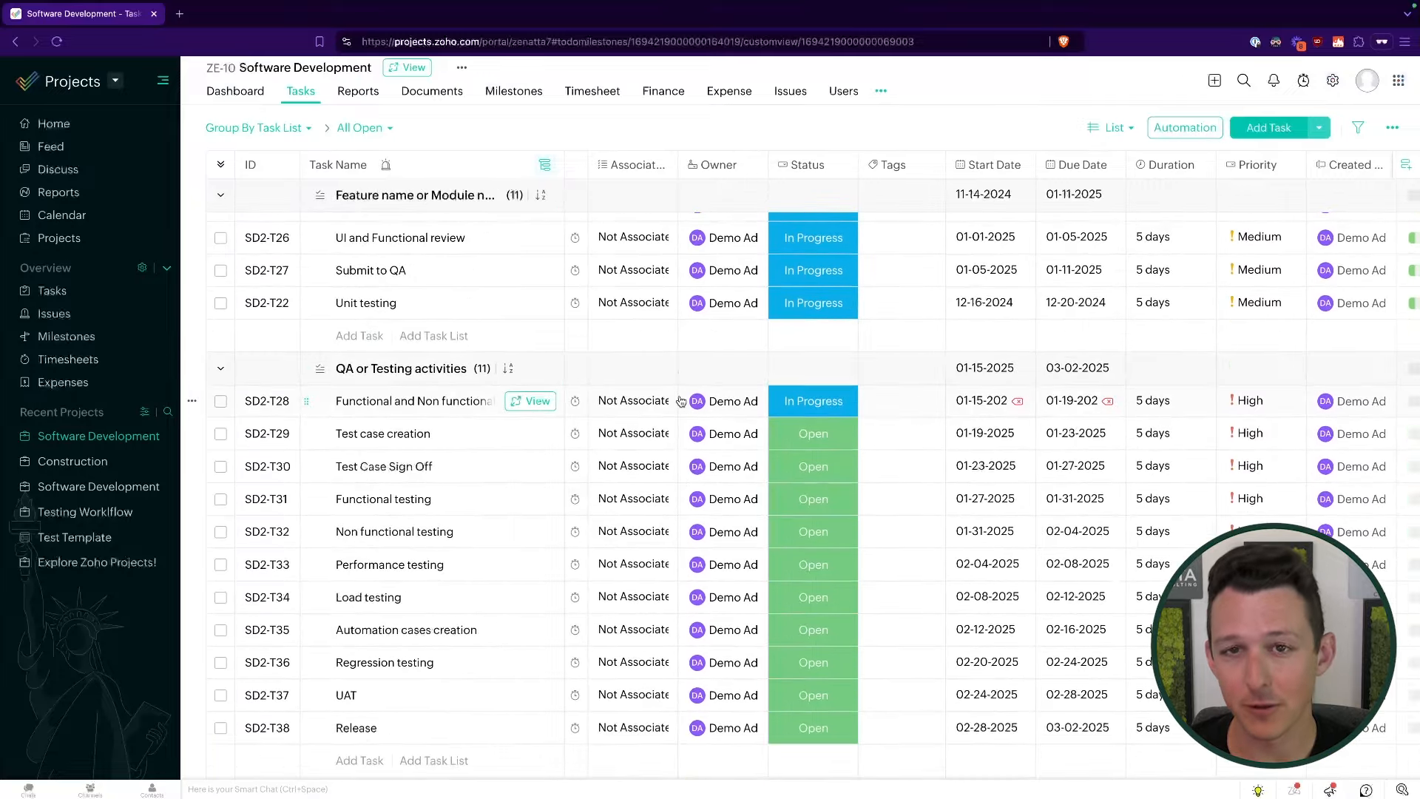
pyautogui.scroll(3, 680, 400)
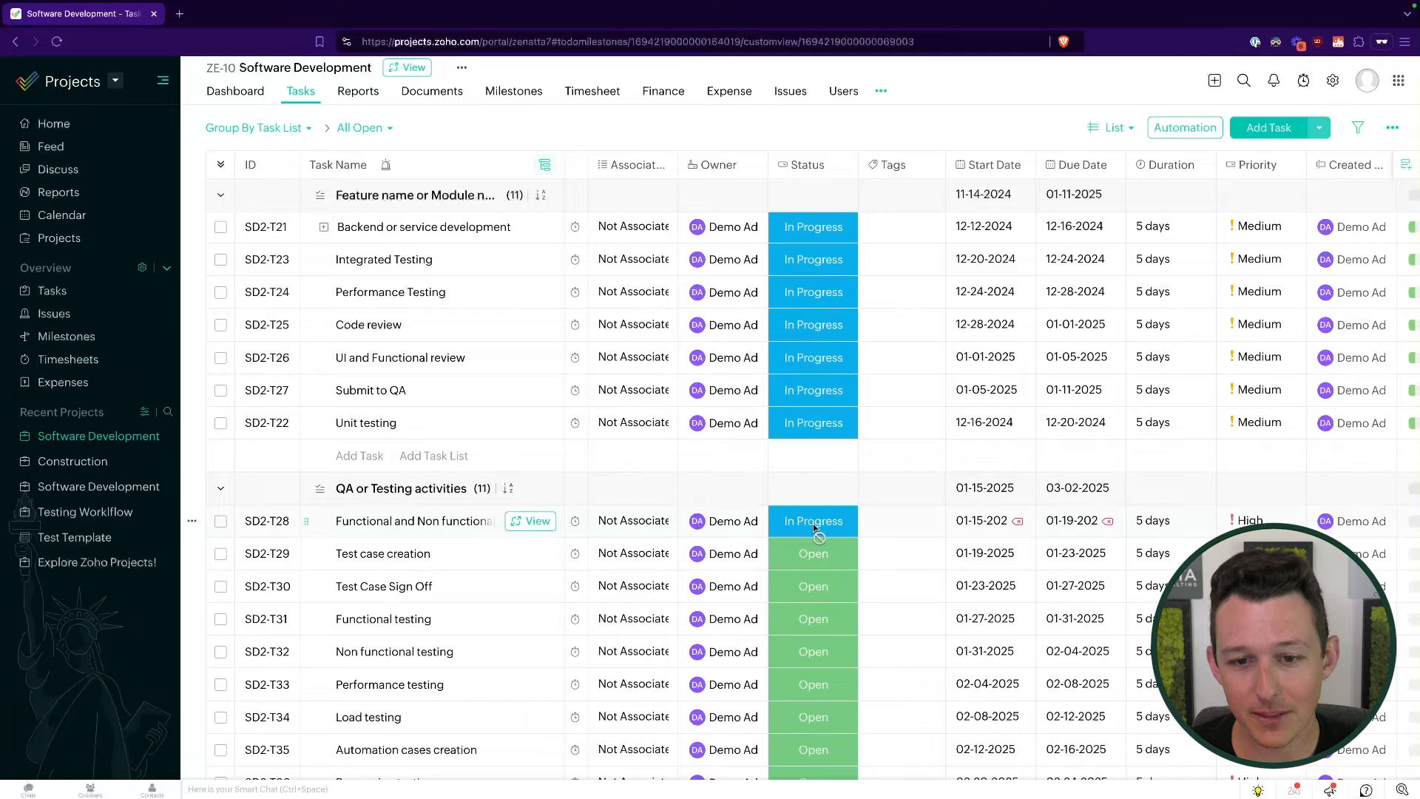
pyautogui.scroll(7, 814, 526)
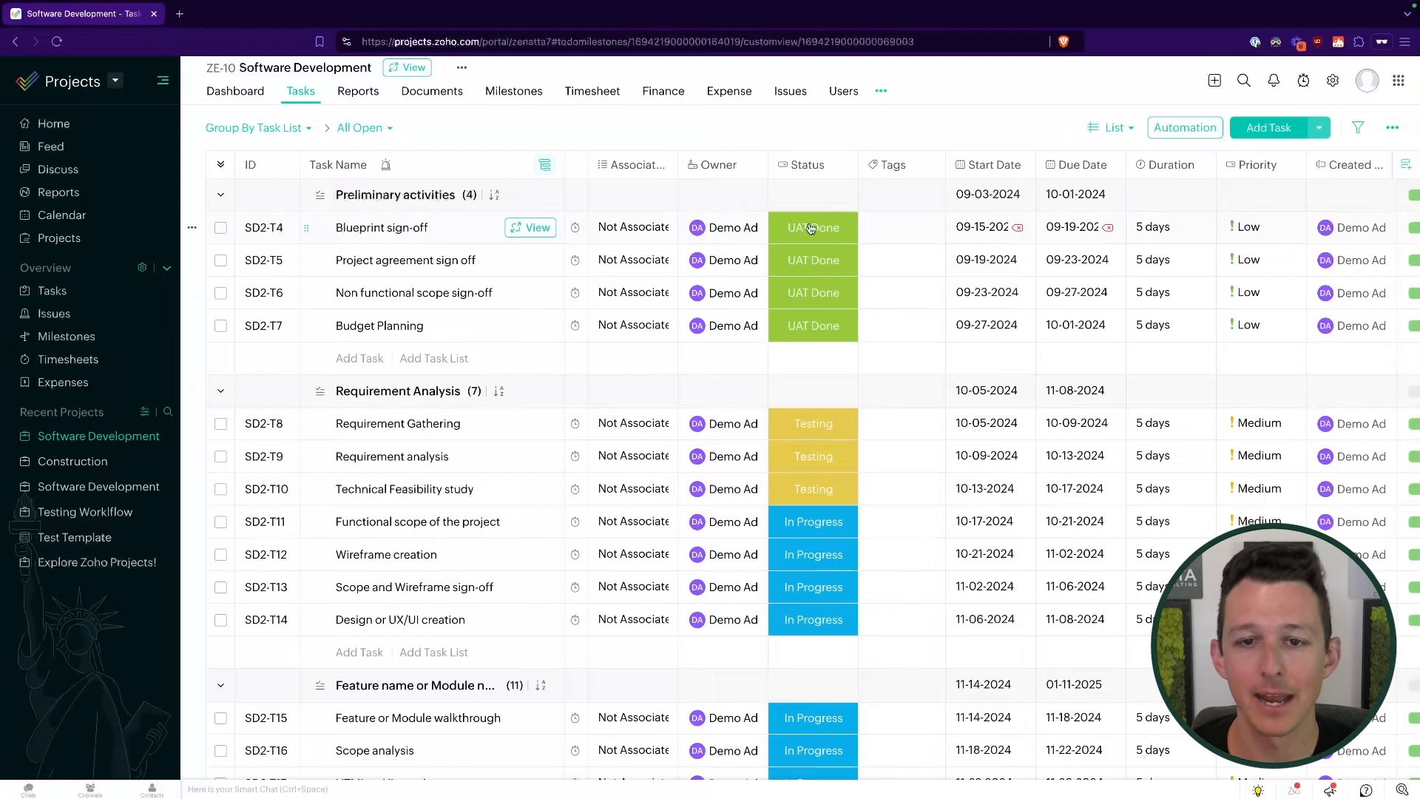
pyautogui.scroll(-10, 811, 228)
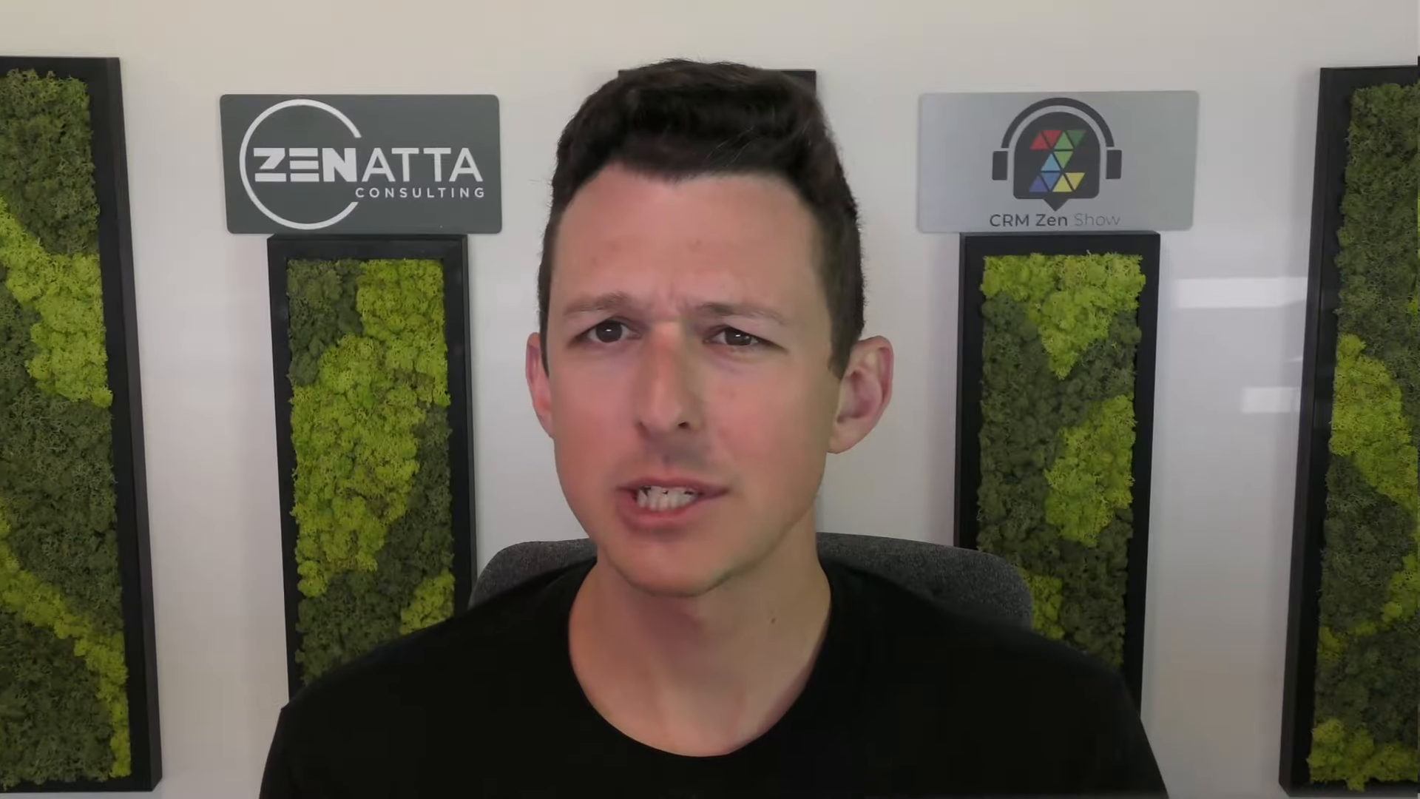